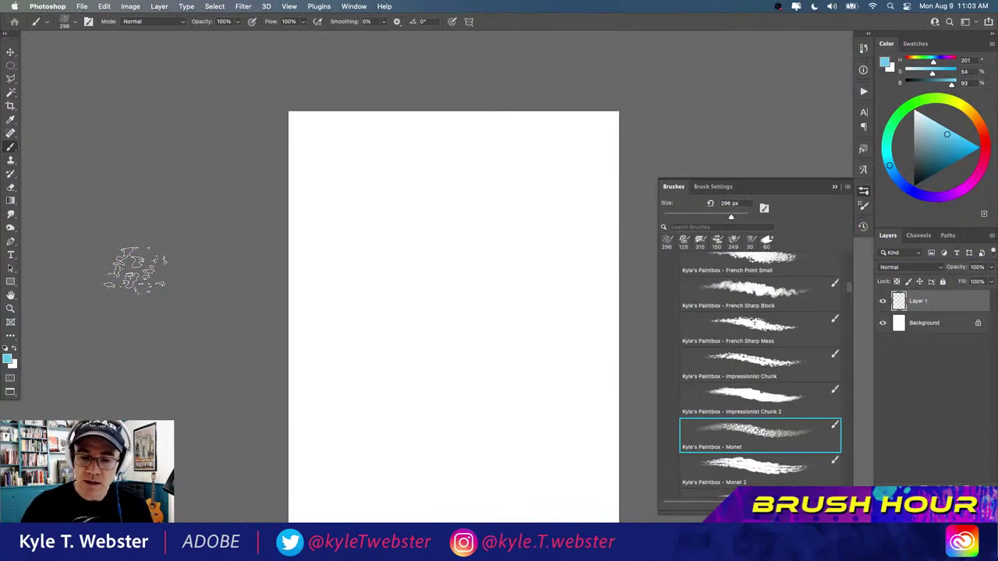
- Pick the Kyle's Paintbox - Cezanne brush at 249 px, close the brush list and recentre the page
{"action": "scroll", "coordinate": [849, 284], "scroll_direction": "up", "scroll_amount": 5}
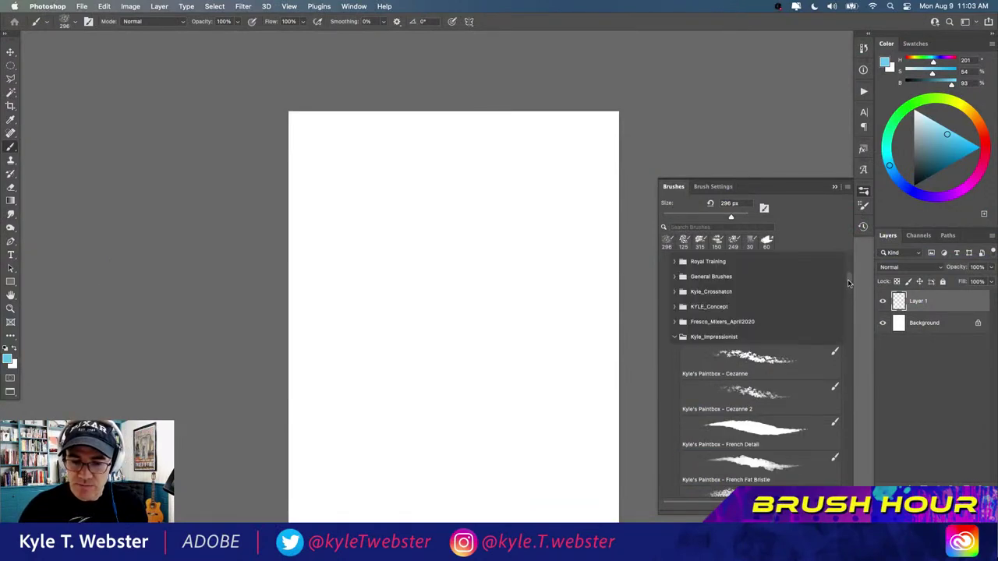
{"action": "left_click", "coordinate": [745, 359]}
{"action": "left_click", "coordinate": [834, 187]}
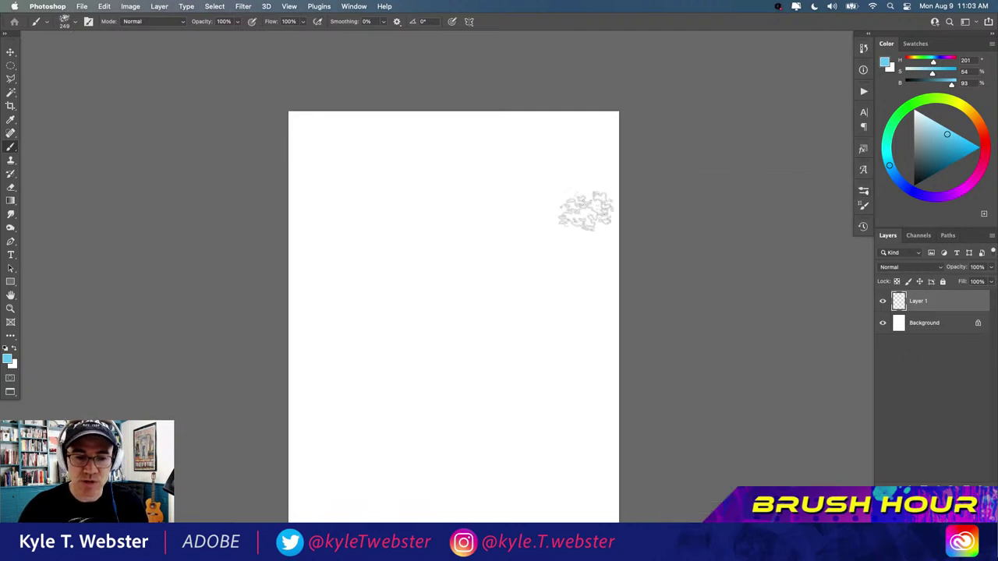
{"action": "left_click_drag", "start_coordinate": [385, 311], "coordinate": [383, 298]}
{"action": "left_click", "coordinate": [378, 270]}
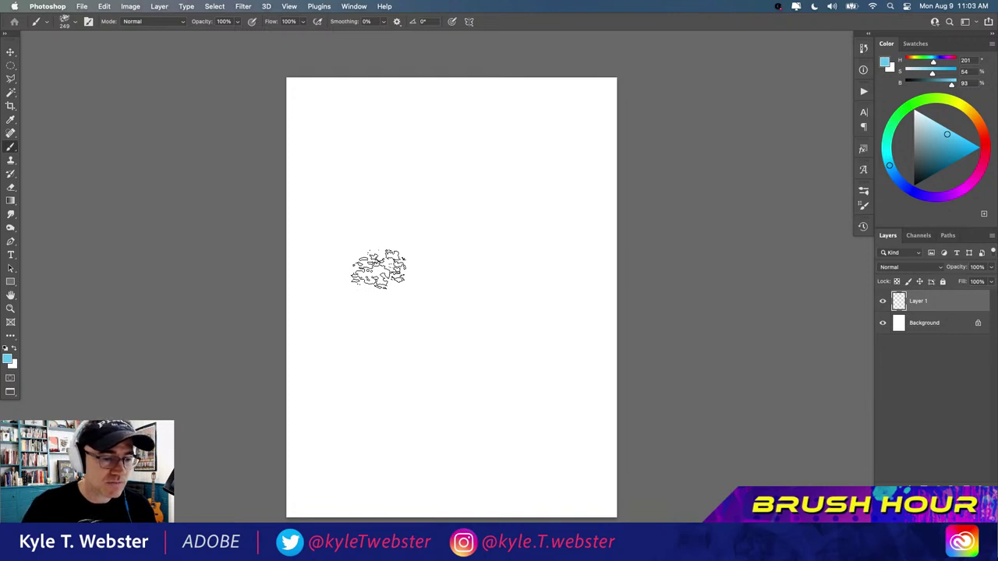
{"action": "left_click_drag", "start_coordinate": [367, 273], "coordinate": [390, 279]}
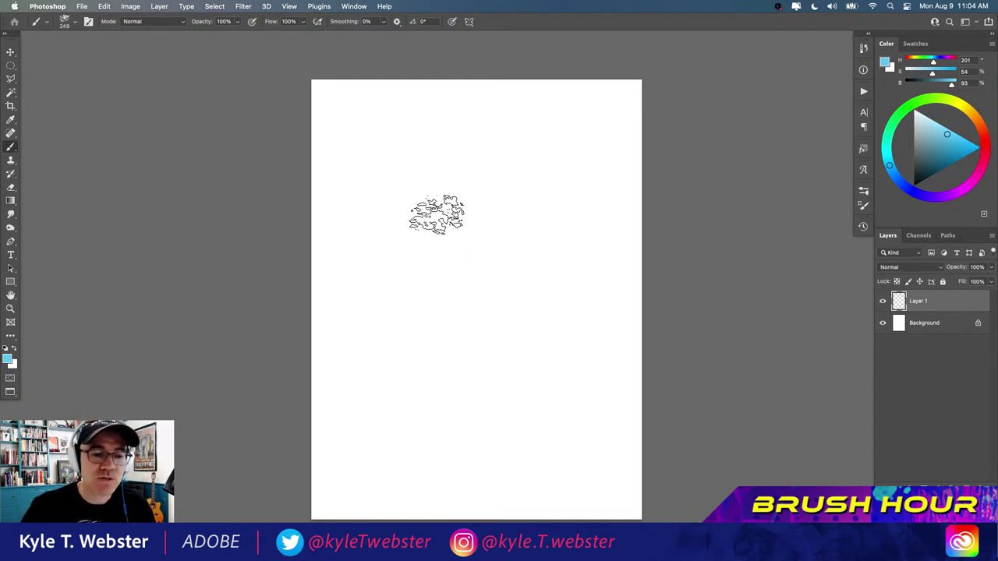
- Paint a tall diagonal blue-cyan stroke at upper right and a small cyan dab on the left
{"action": "left_click", "coordinate": [862, 205]}
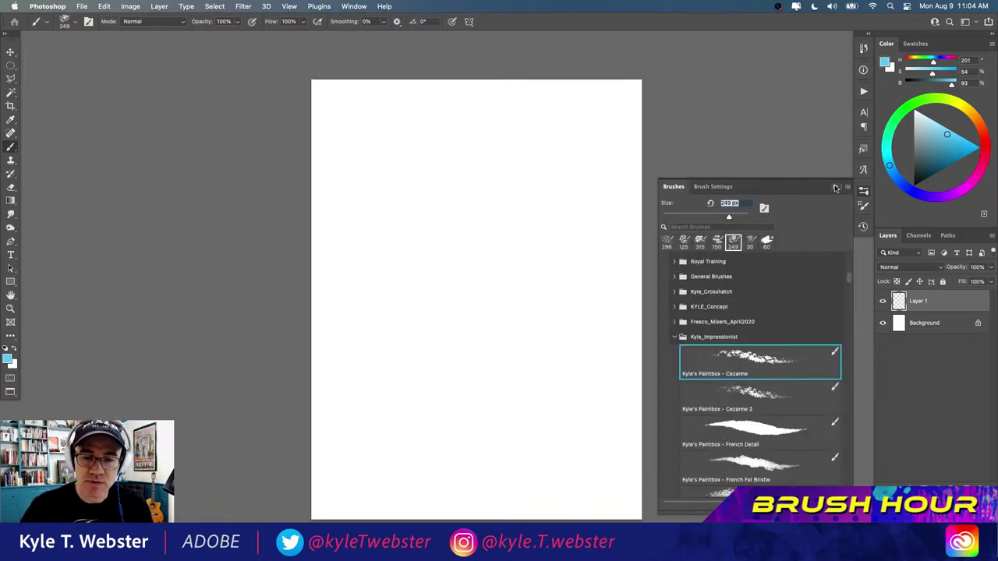
{"action": "left_click", "coordinate": [862, 205]}
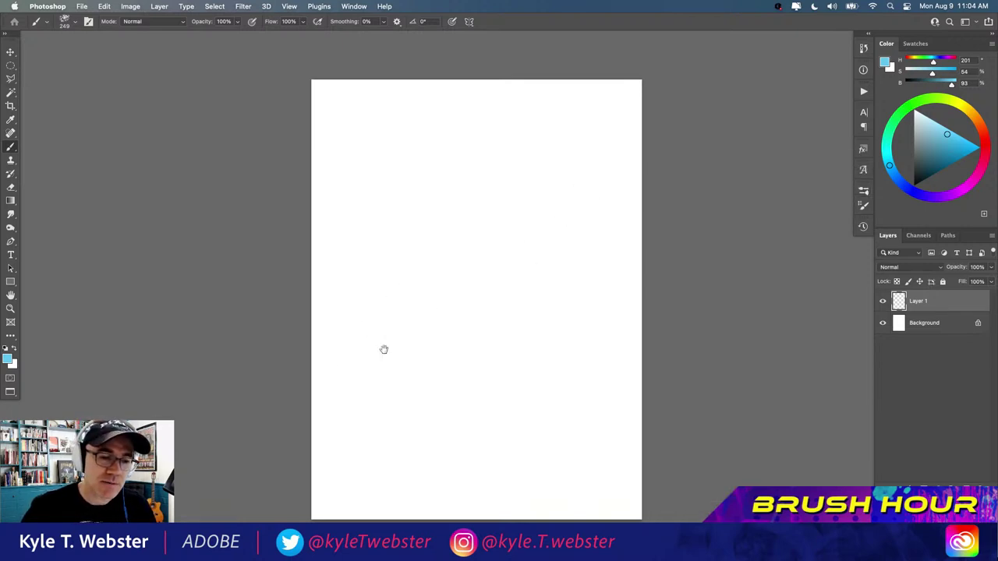
{"action": "scroll", "coordinate": [382, 347], "scroll_direction": "up", "scroll_amount": 1}
{"action": "left_click_drag", "start_coordinate": [379, 343], "coordinate": [343, 390]}
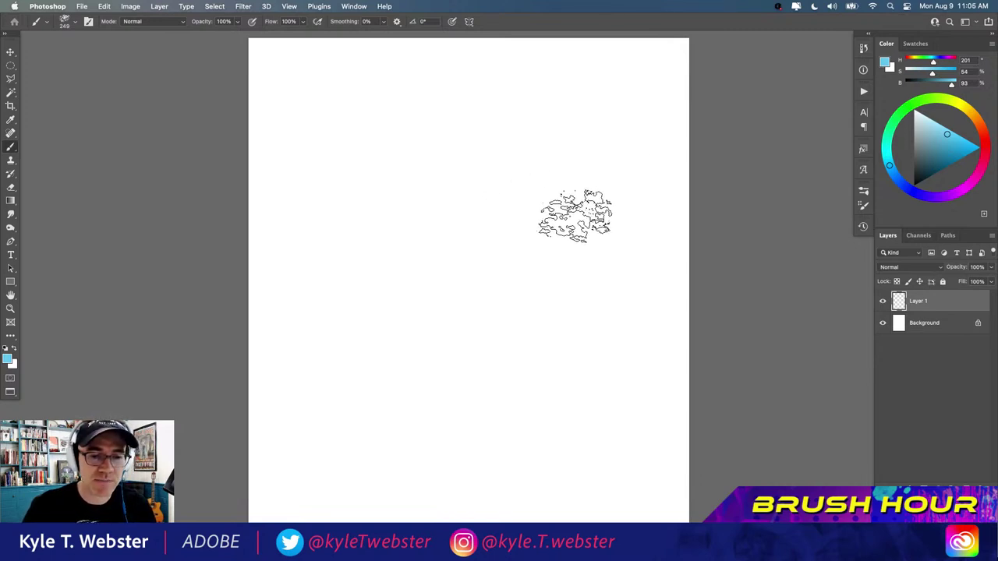
{"action": "mouse_move", "coordinate": [577, 152]}
{"action": "left_mouse_down"}
{"action": "mouse_move", "coordinate": [486, 323]}
{"action": "mouse_move", "coordinate": [541, 122]}
{"action": "left_mouse_up"}
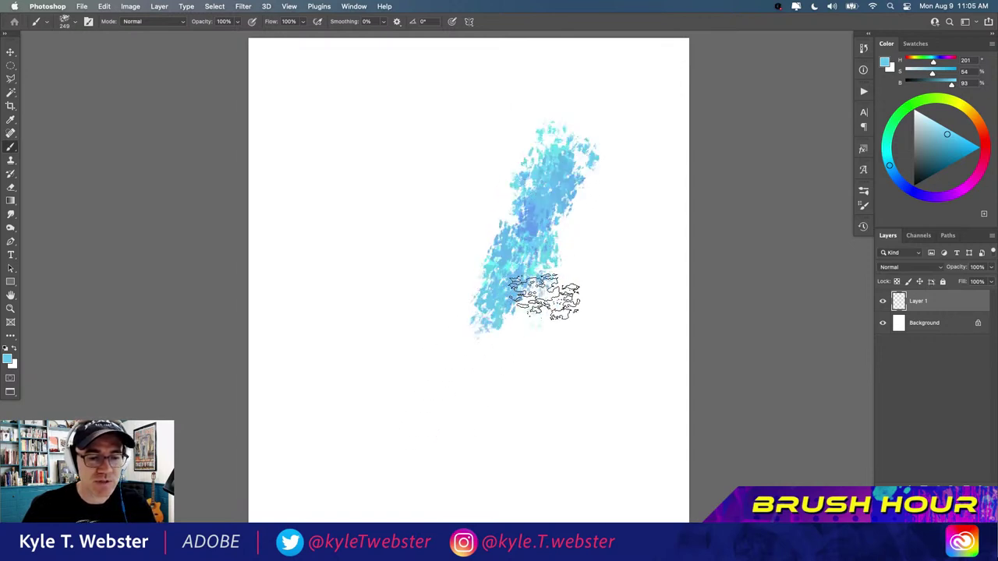
{"action": "left_click_drag", "start_coordinate": [581, 156], "coordinate": [573, 265]}
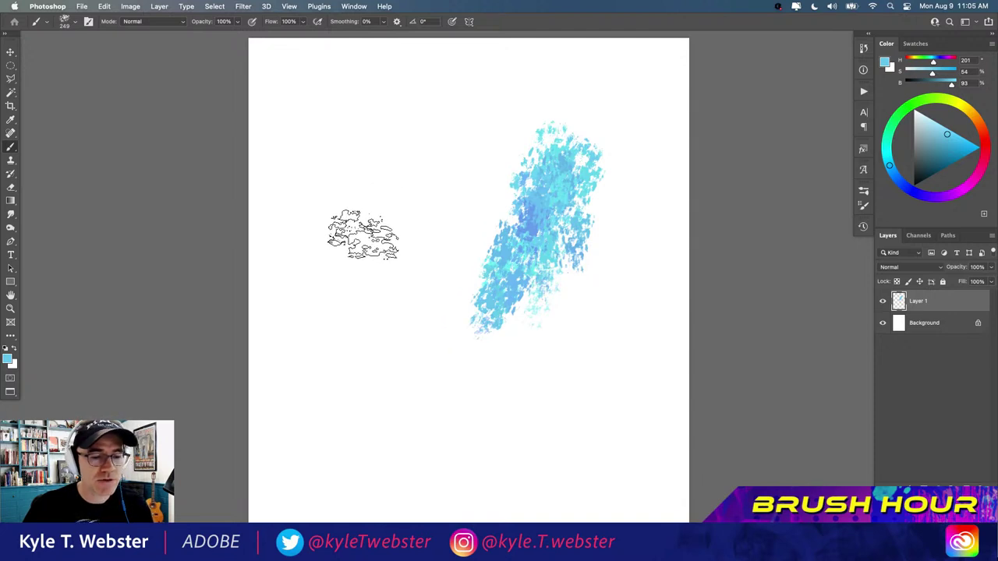
{"action": "left_click", "coordinate": [384, 222]}
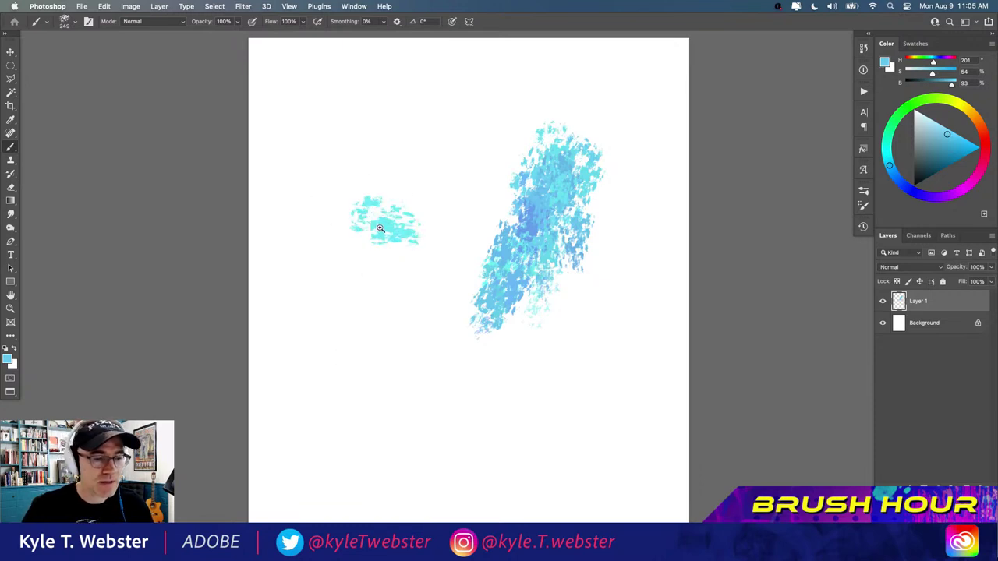
- Zoom in to inspect the cyan dab, then zoom back out to the whole page
{"action": "scroll", "coordinate": [383, 223], "scroll_direction": "up", "scroll_amount": 5}
{"action": "mouse_move", "coordinate": [364, 241]}
{"action": "left_mouse_down"}
{"action": "mouse_move", "coordinate": [355, 289]}
{"action": "mouse_move", "coordinate": [364, 350]}
{"action": "left_mouse_up"}
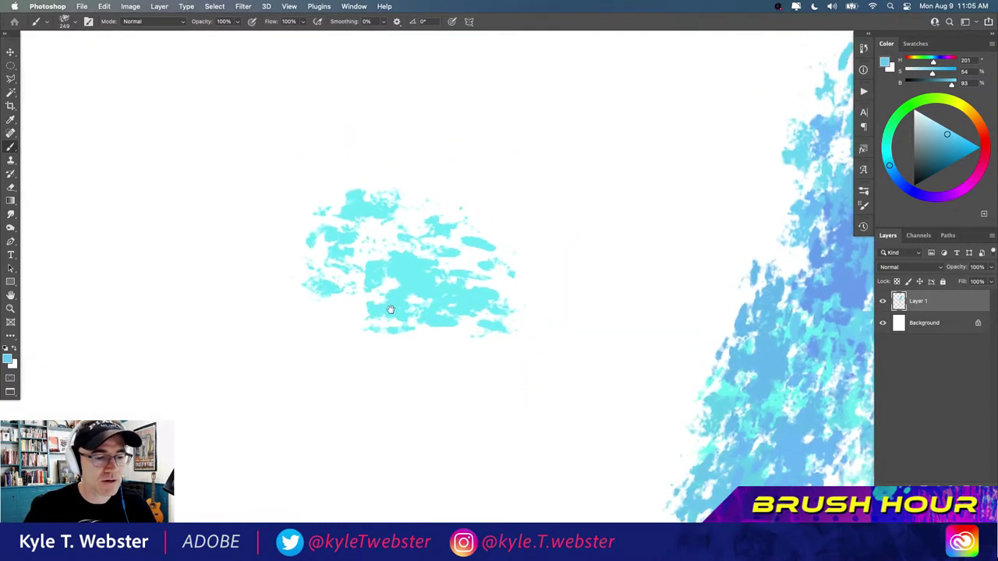
{"action": "left_click", "coordinate": [241, 402], "text": "alt+super"}
{"action": "left_click", "coordinate": [246, 404], "text": "alt+super"}
{"action": "left_click", "coordinate": [248, 406], "text": "alt+super"}
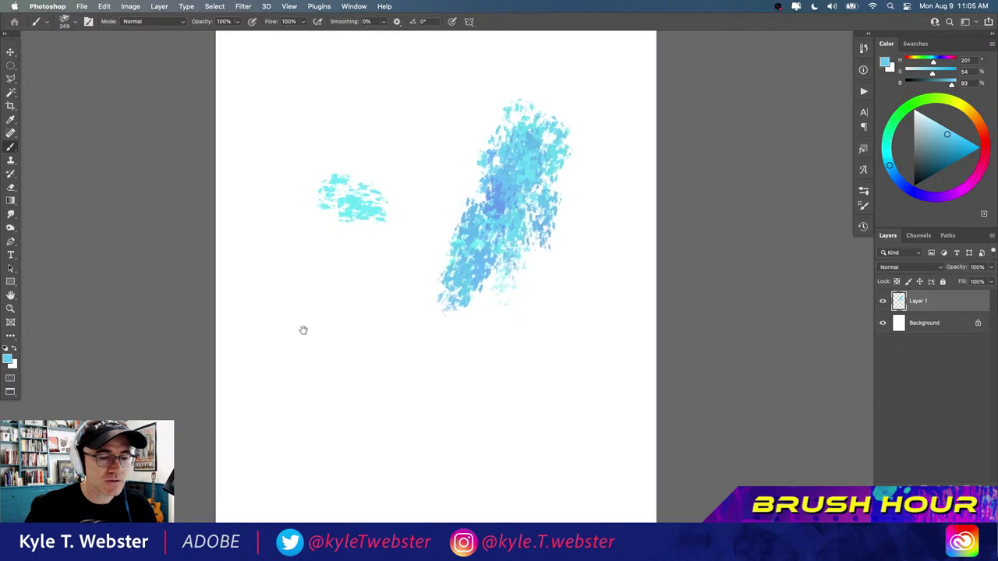
{"action": "left_click_drag", "start_coordinate": [312, 347], "coordinate": [304, 371]}
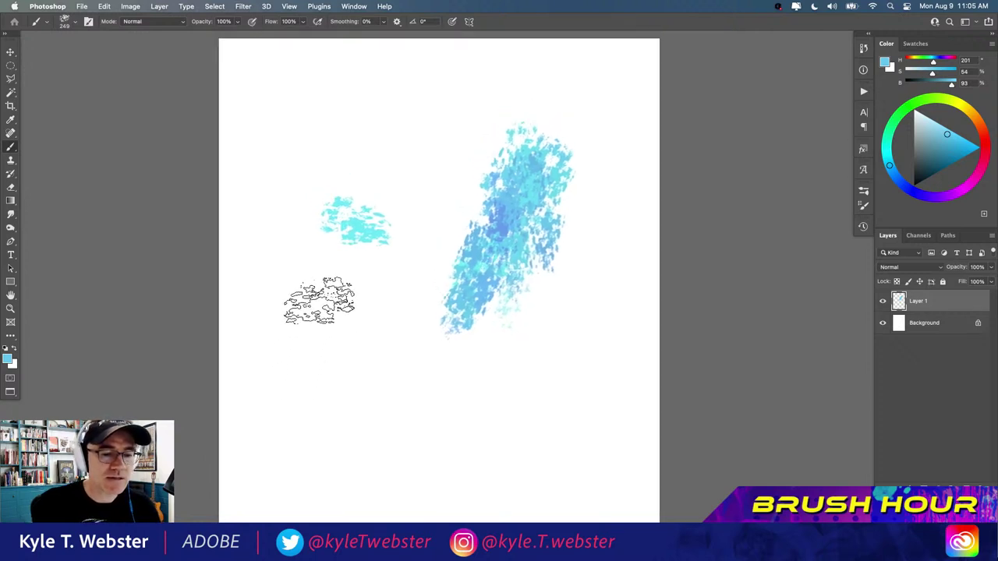
{"action": "left_click", "coordinate": [862, 192]}
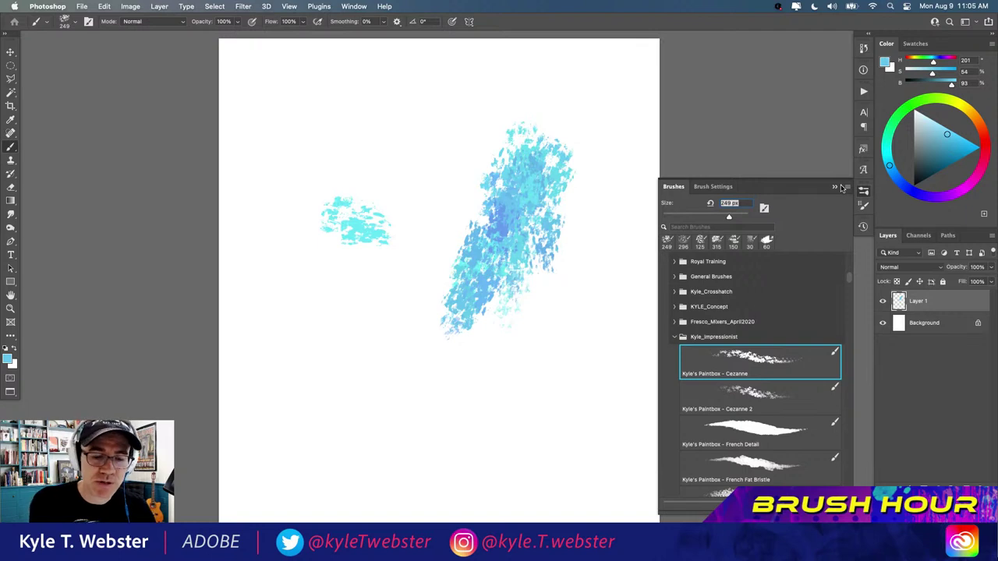
- Review the brush's Shape Dynamics and Brush Tip Shape settings in Brush Settings
{"action": "left_click", "coordinate": [711, 187]}
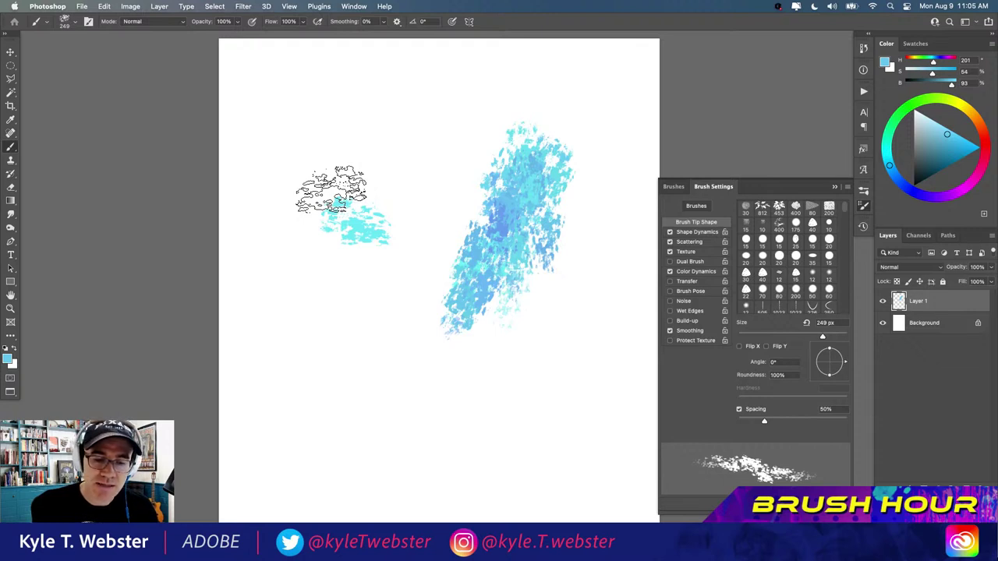
{"action": "left_click", "coordinate": [688, 233]}
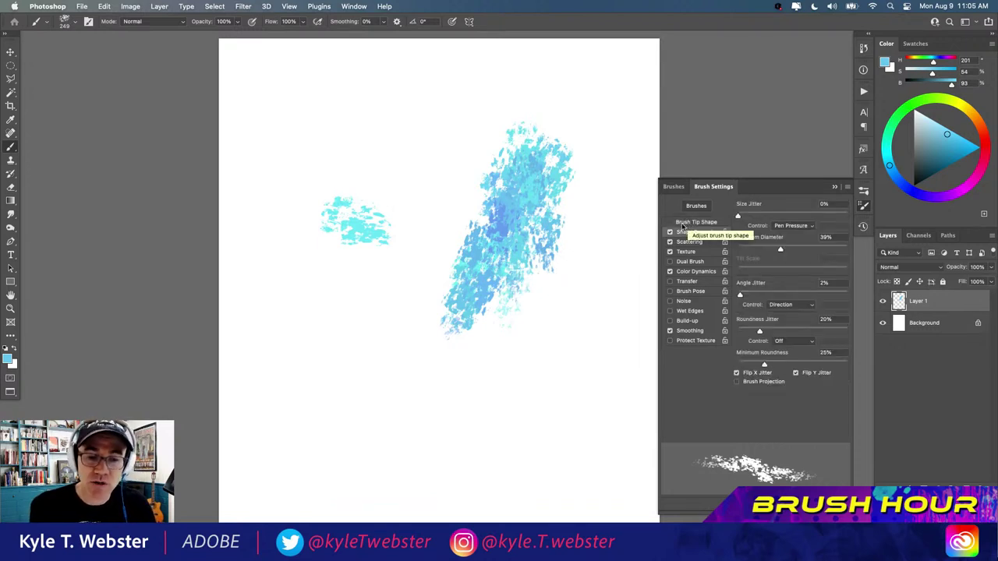
{"action": "left_click", "coordinate": [688, 223]}
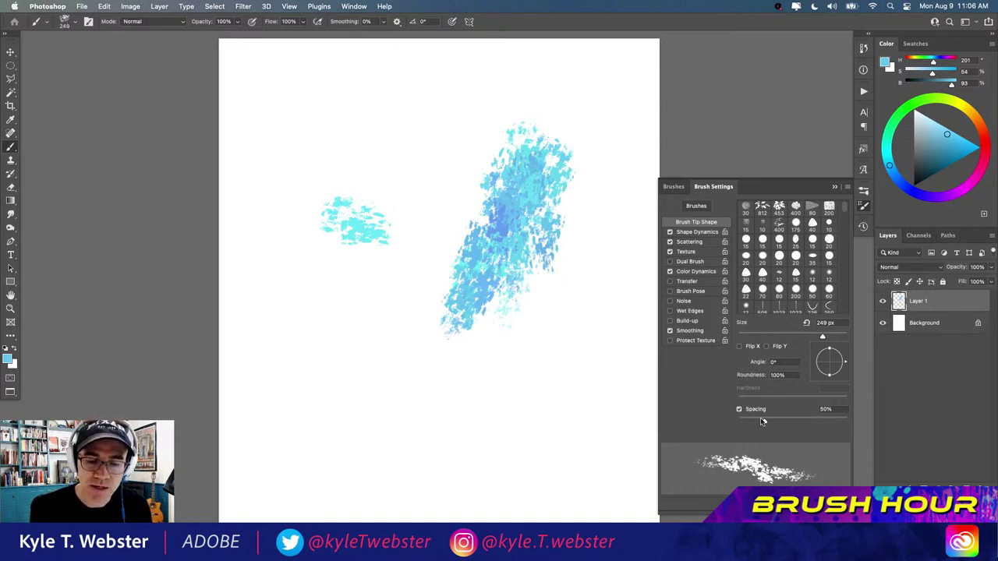
- Paint a low diagonal stroke, two tall vertical strokes and a lower-right blue patch
{"action": "left_click_drag", "start_coordinate": [488, 434], "coordinate": [343, 323]}
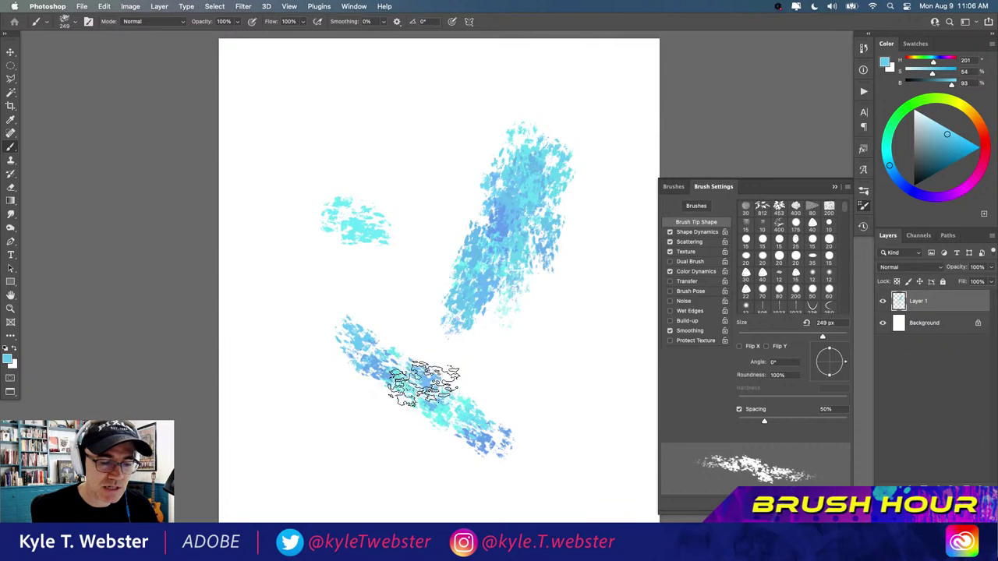
{"action": "mouse_move", "coordinate": [423, 382]}
{"action": "left_mouse_down"}
{"action": "mouse_move", "coordinate": [434, 417]}
{"action": "mouse_move", "coordinate": [458, 407]}
{"action": "mouse_move", "coordinate": [477, 440]}
{"action": "left_mouse_up"}
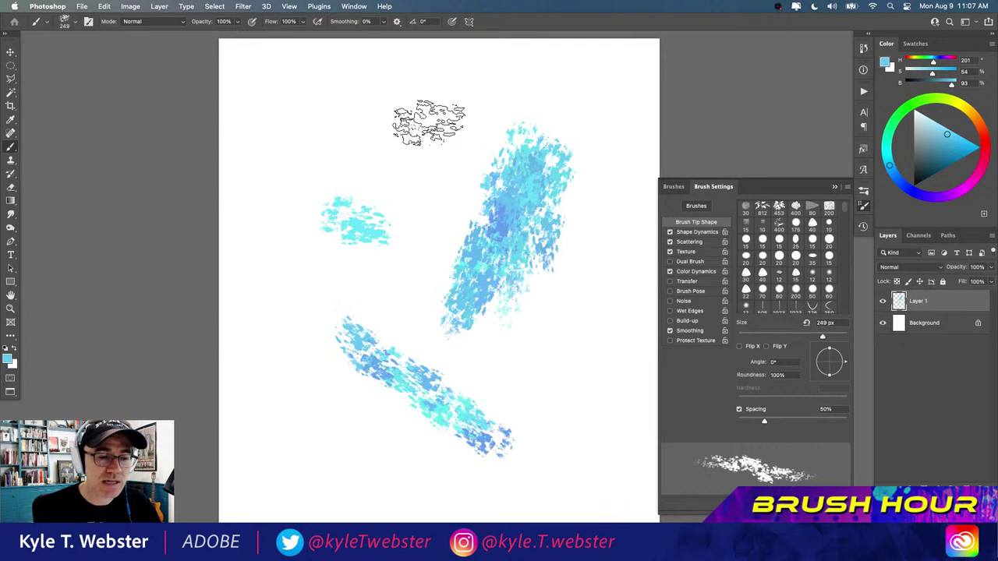
{"action": "left_click_drag", "start_coordinate": [421, 120], "coordinate": [417, 262]}
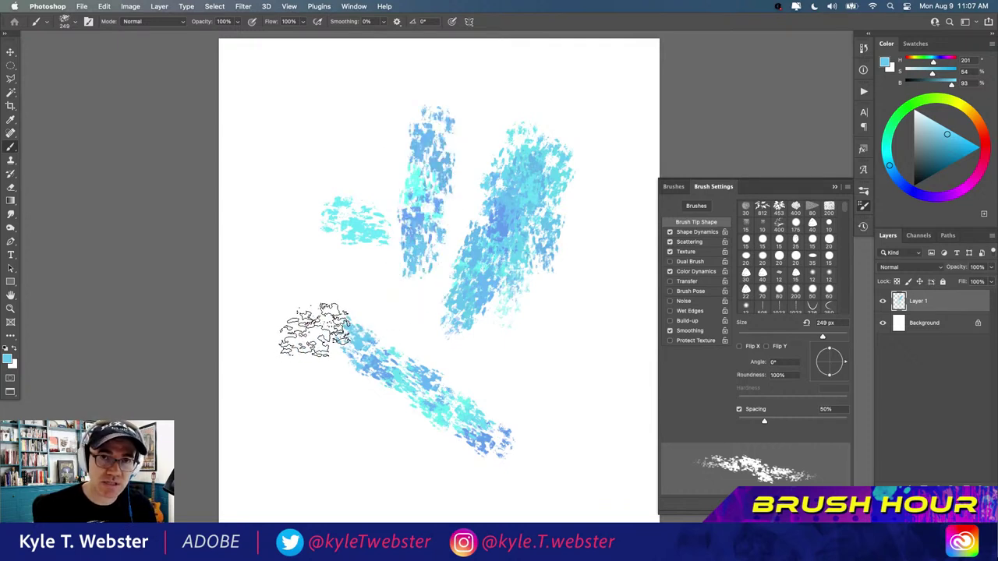
{"action": "left_click_drag", "start_coordinate": [279, 144], "coordinate": [278, 394]}
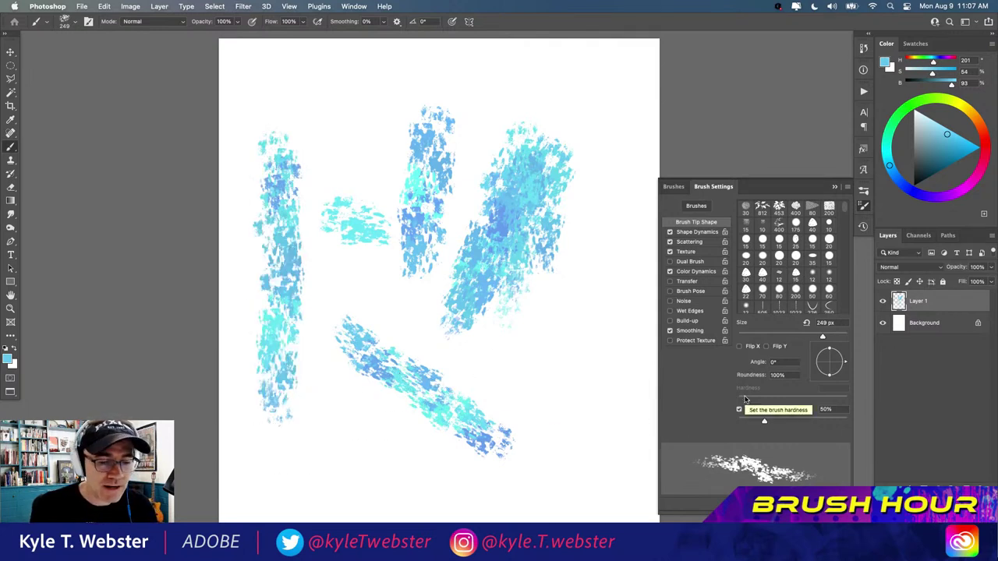
{"action": "mouse_move", "coordinate": [585, 441]}
{"action": "left_mouse_down"}
{"action": "mouse_move", "coordinate": [573, 366]}
{"action": "mouse_move", "coordinate": [585, 364]}
{"action": "mouse_move", "coordinate": [597, 386]}
{"action": "mouse_move", "coordinate": [604, 338]}
{"action": "mouse_move", "coordinate": [592, 318]}
{"action": "mouse_move", "coordinate": [557, 390]}
{"action": "mouse_move", "coordinate": [570, 378]}
{"action": "mouse_move", "coordinate": [590, 389]}
{"action": "mouse_move", "coordinate": [591, 429]}
{"action": "mouse_move", "coordinate": [565, 434]}
{"action": "mouse_move", "coordinate": [584, 338]}
{"action": "left_mouse_up"}
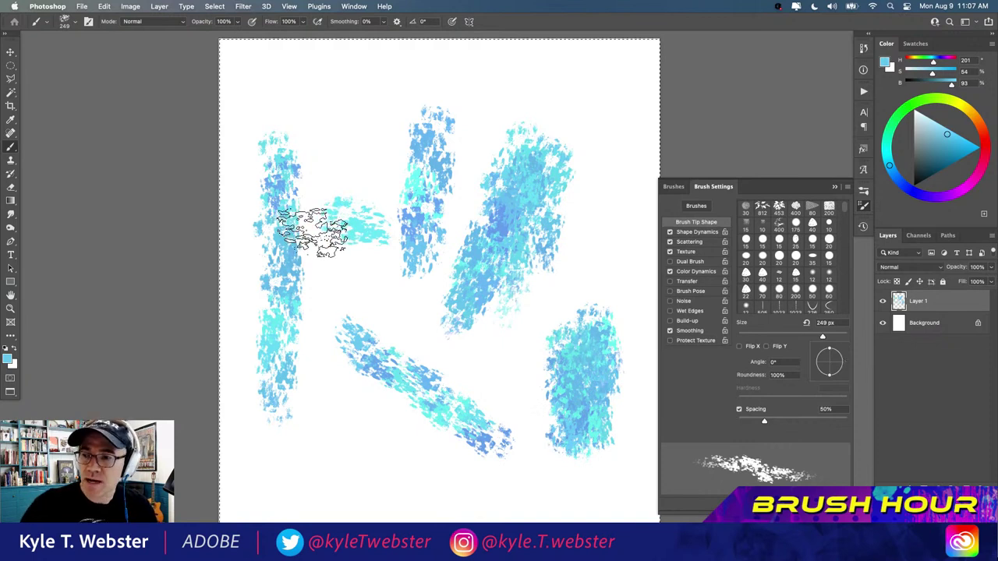
- Clear the layer, paint two dense patches at 1% spacing, then a third at 12% spacing
{"action": "key", "text": "super+a"}
{"action": "key", "text": "Delete"}
{"action": "left_click_drag", "start_coordinate": [764, 421], "coordinate": [738, 421]}
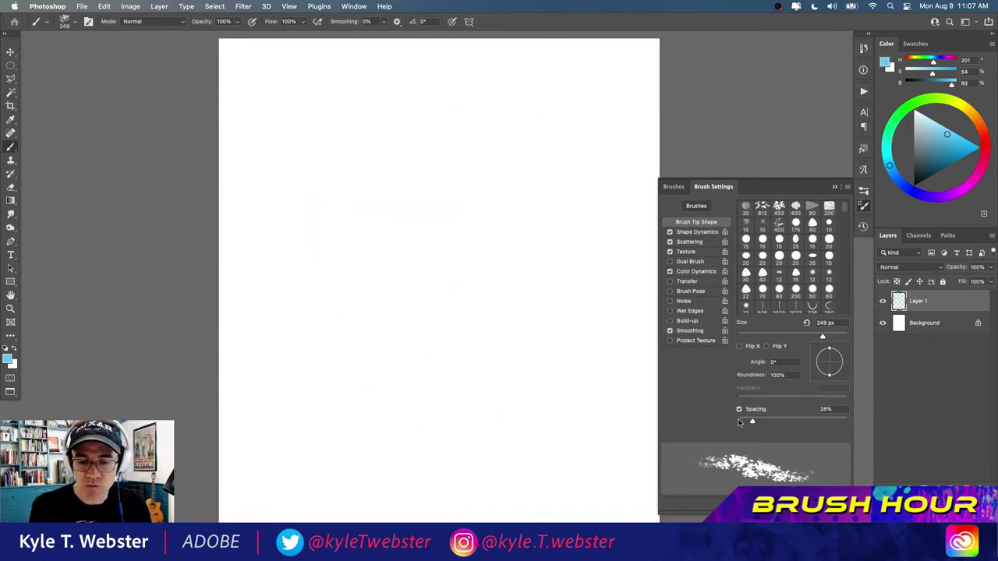
{"action": "left_click_drag", "start_coordinate": [438, 242], "coordinate": [433, 343]}
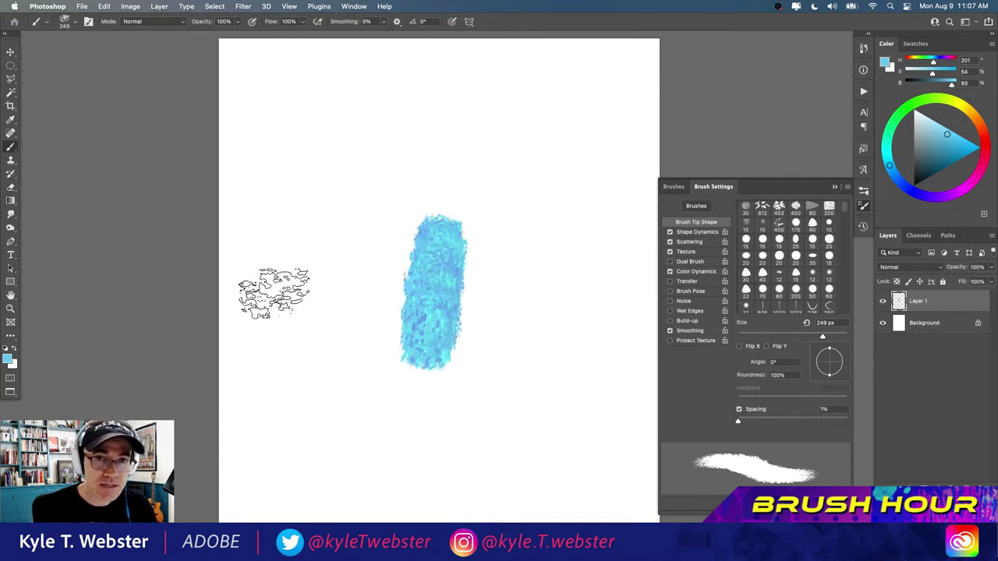
{"action": "mouse_move", "coordinate": [353, 353]}
{"action": "left_mouse_down"}
{"action": "mouse_move", "coordinate": [332, 325]}
{"action": "mouse_move", "coordinate": [351, 326]}
{"action": "mouse_move", "coordinate": [356, 307]}
{"action": "mouse_move", "coordinate": [320, 322]}
{"action": "mouse_move", "coordinate": [320, 294]}
{"action": "mouse_move", "coordinate": [339, 267]}
{"action": "mouse_move", "coordinate": [322, 254]}
{"action": "mouse_move", "coordinate": [333, 244]}
{"action": "mouse_move", "coordinate": [361, 272]}
{"action": "mouse_move", "coordinate": [356, 254]}
{"action": "mouse_move", "coordinate": [314, 284]}
{"action": "mouse_move", "coordinate": [317, 362]}
{"action": "mouse_move", "coordinate": [295, 326]}
{"action": "mouse_move", "coordinate": [301, 278]}
{"action": "left_mouse_up"}
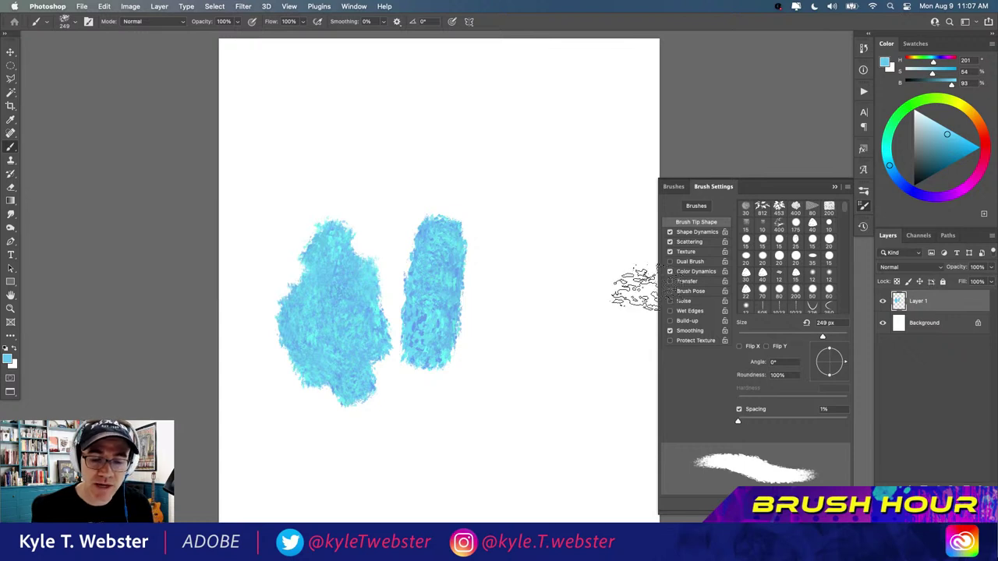
{"action": "left_click_drag", "start_coordinate": [739, 422], "coordinate": [745, 423]}
{"action": "mouse_move", "coordinate": [548, 305]}
{"action": "left_mouse_down"}
{"action": "mouse_move", "coordinate": [546, 361]}
{"action": "mouse_move", "coordinate": [556, 301]}
{"action": "mouse_move", "coordinate": [535, 249]}
{"action": "left_mouse_up"}
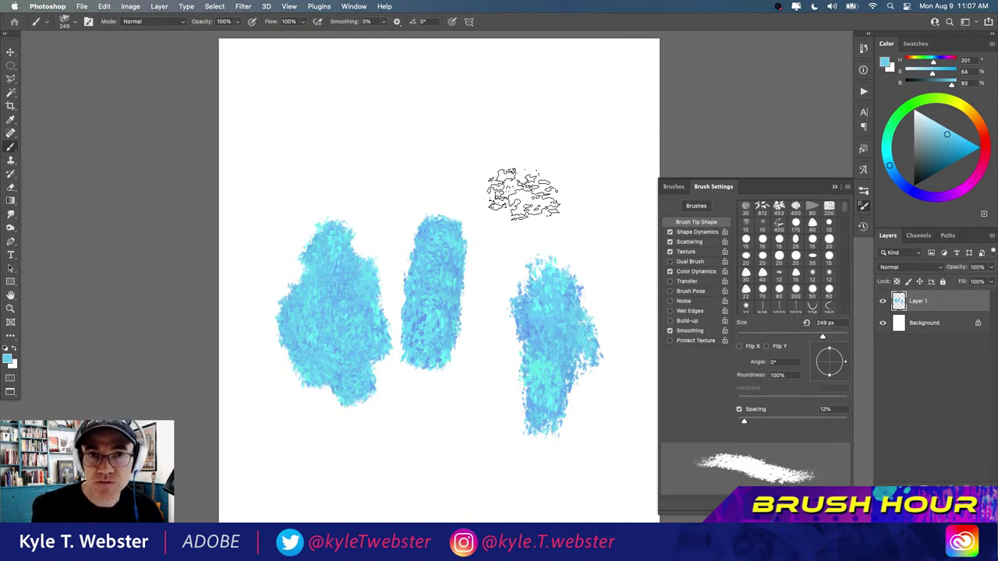
- Extend the right blue patch upward, then save the brush as new preset 'Cezanne Tight'
{"action": "left_click", "coordinate": [670, 186]}
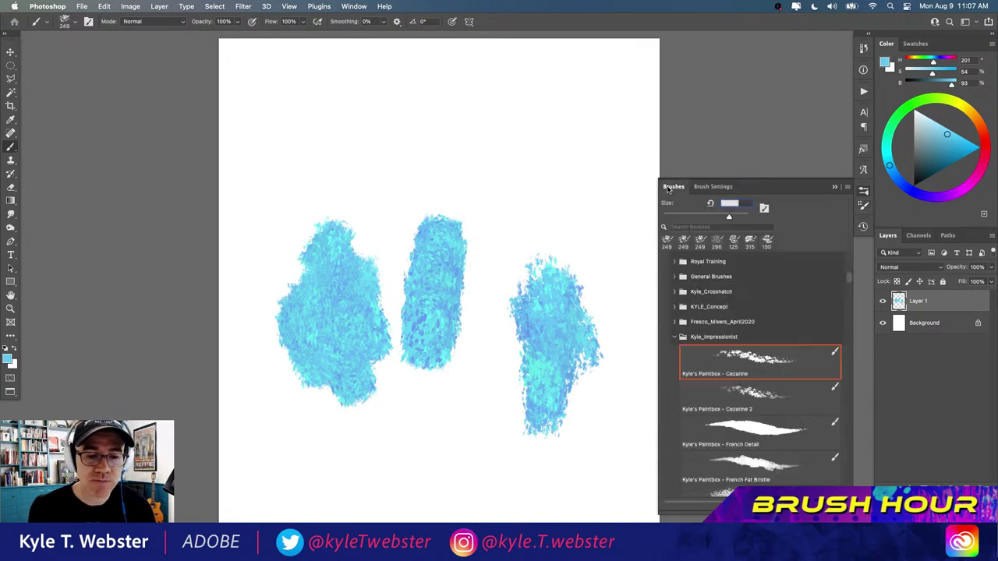
{"action": "left_click_drag", "start_coordinate": [571, 234], "coordinate": [555, 269]}
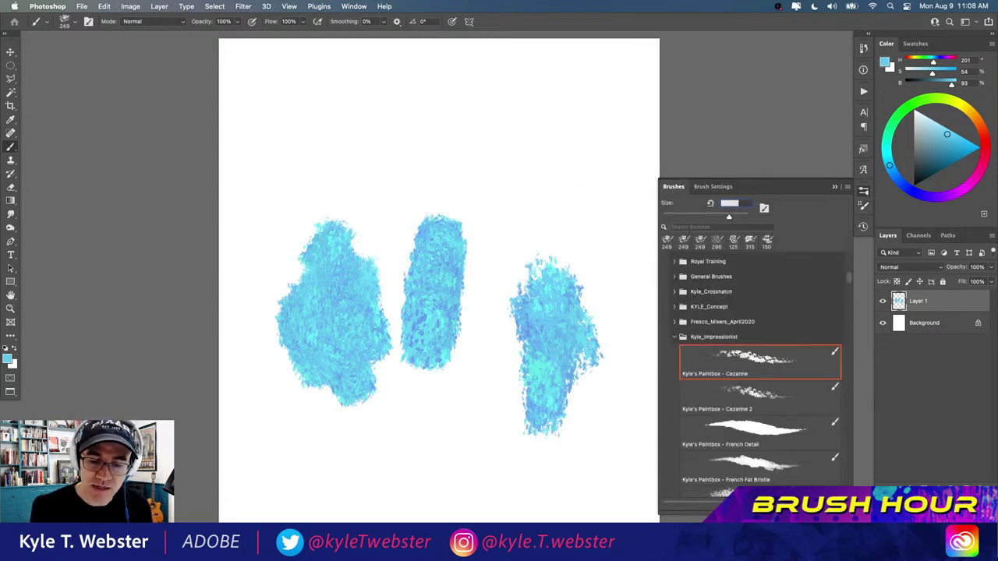
{"action": "key", "text": "ctrl+alt+n"}
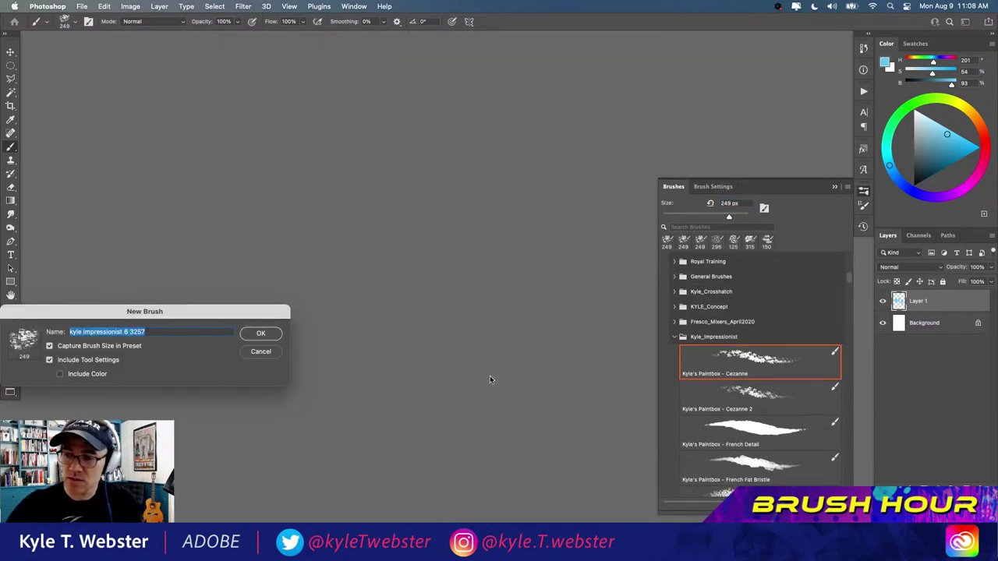
{"action": "type", "text": "Vi"}
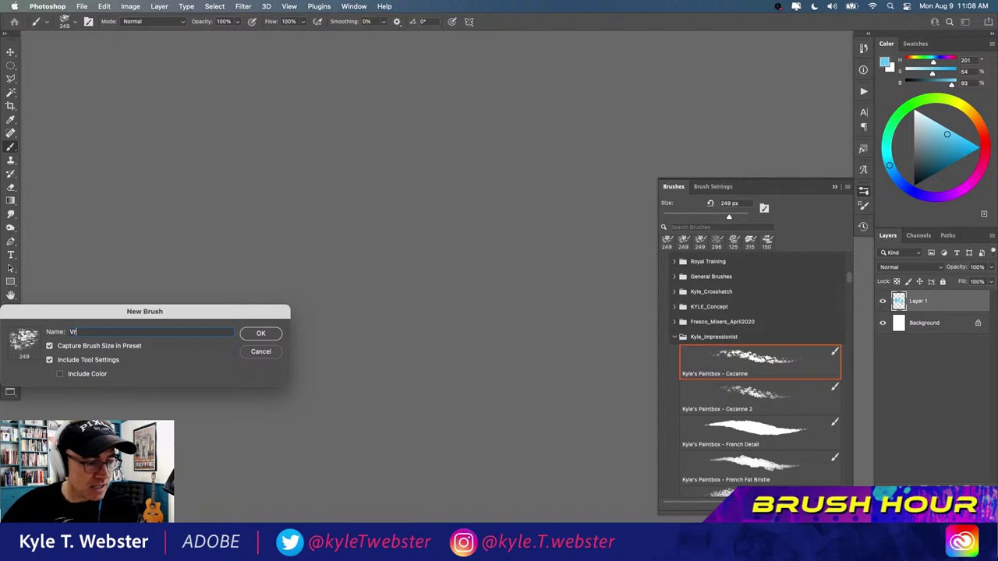
{"action": "key", "text": "BackSpace"}
{"action": "key", "text": "BackSpace"}
{"action": "left_click_drag", "start_coordinate": [118, 307], "coordinate": [272, 240]}
{"action": "type", "text": "Cez"}
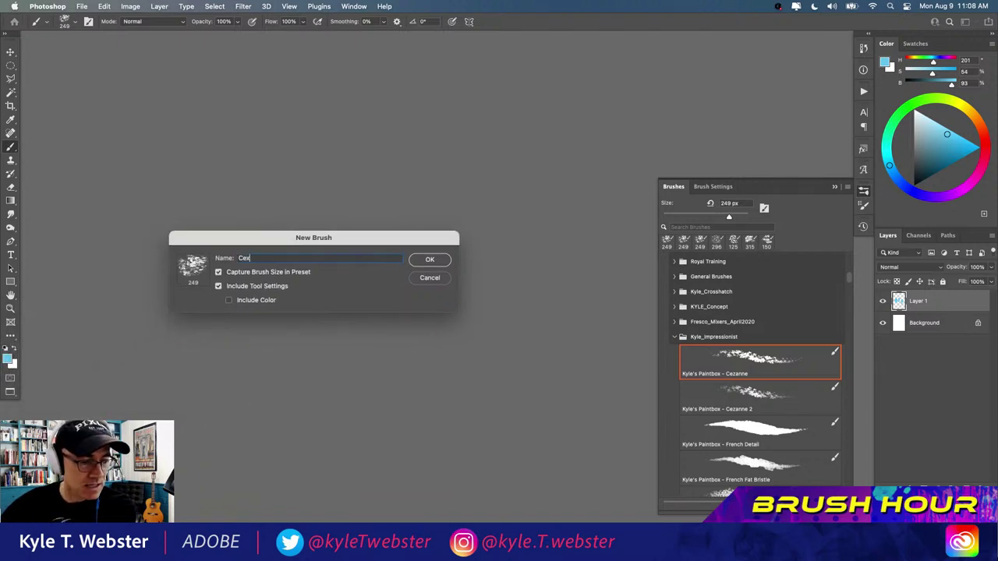
{"action": "type", "text": "anne"}
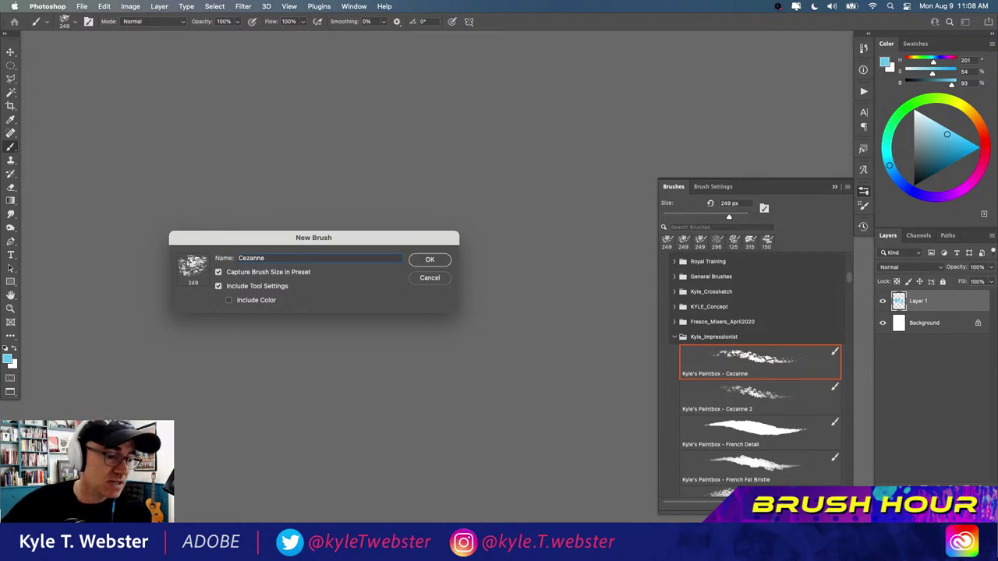
{"action": "type", "text": " Tight"}
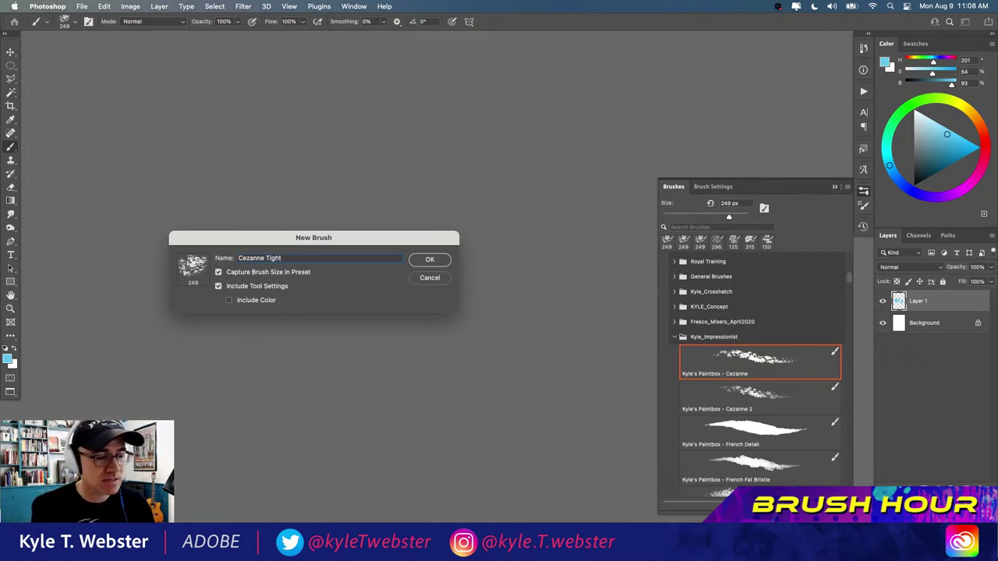
{"action": "left_click", "coordinate": [429, 261]}
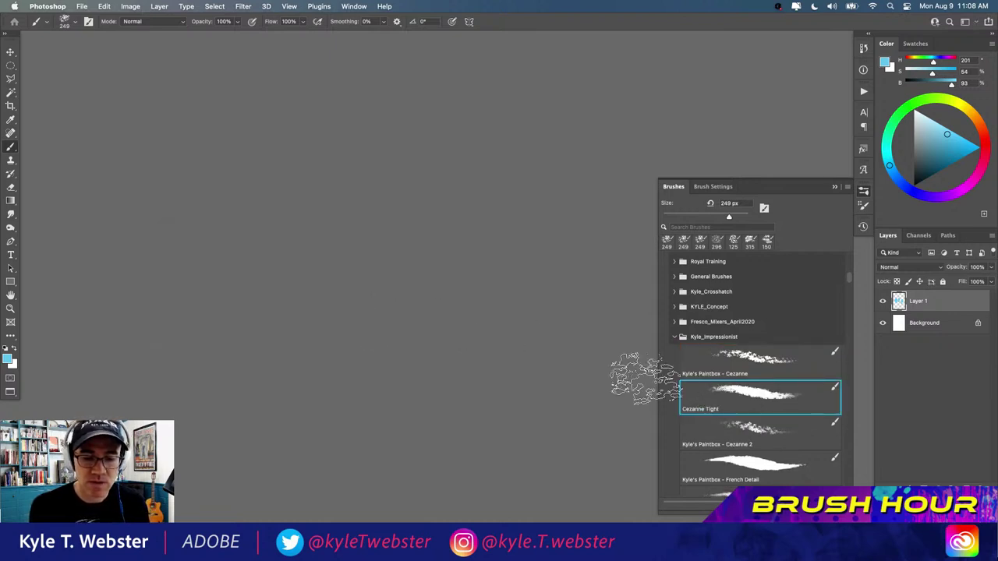
- With Shape Dynamics shown, paint a curved blue arc across the top of the canvas
{"action": "mouse_move", "coordinate": [208, 430]}
{"action": "left_mouse_down"}
{"action": "mouse_move", "coordinate": [463, 301]}
{"action": "mouse_move", "coordinate": [289, 296]}
{"action": "mouse_move", "coordinate": [297, 286]}
{"action": "left_mouse_up"}
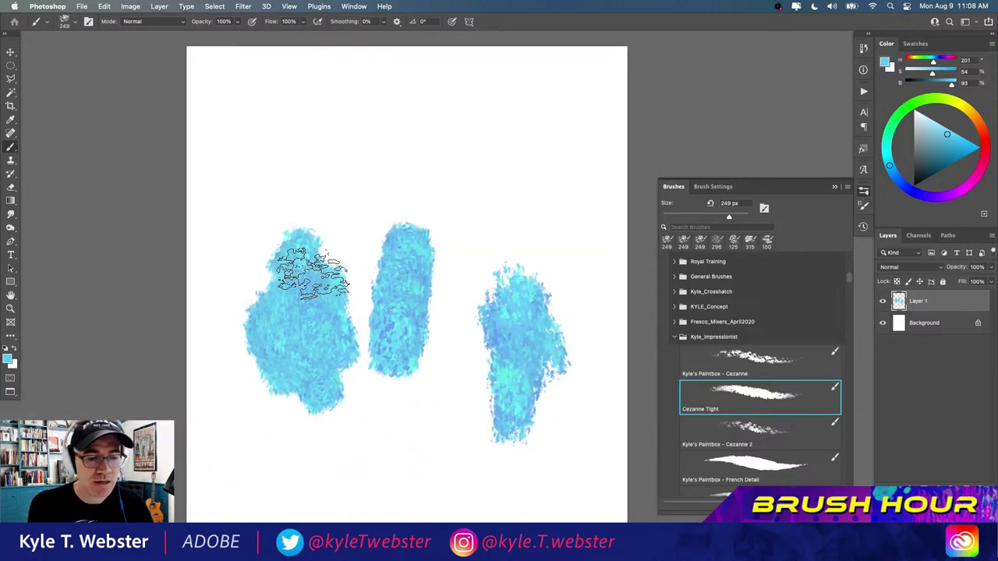
{"action": "left_click", "coordinate": [713, 186]}
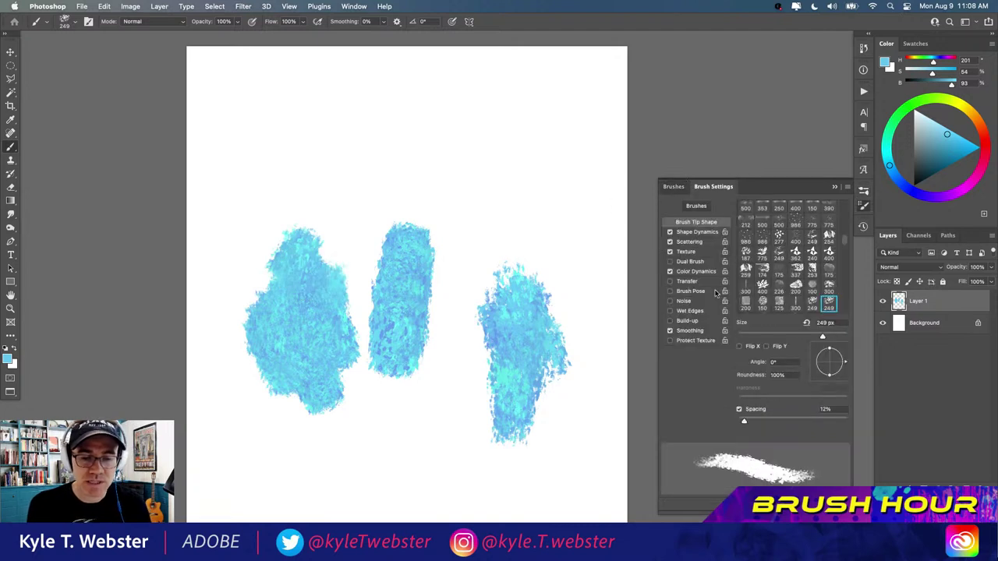
{"action": "left_click", "coordinate": [680, 236]}
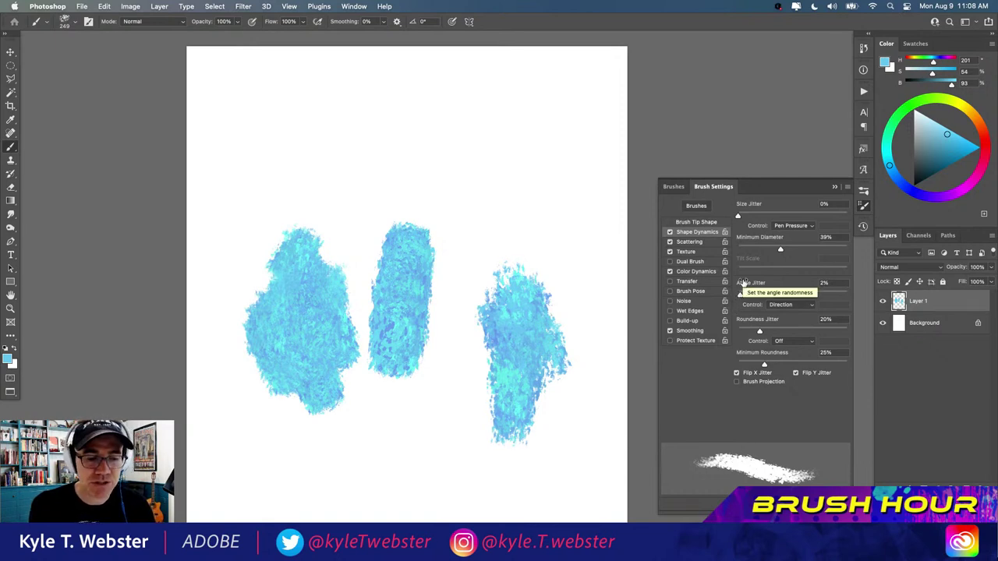
{"action": "mouse_move", "coordinate": [429, 112]}
{"action": "left_mouse_down"}
{"action": "mouse_move", "coordinate": [367, 113]}
{"action": "mouse_move", "coordinate": [296, 139]}
{"action": "mouse_move", "coordinate": [260, 180]}
{"action": "mouse_move", "coordinate": [249, 232]}
{"action": "mouse_move", "coordinate": [338, 149]}
{"action": "mouse_move", "coordinate": [434, 130]}
{"action": "mouse_move", "coordinate": [304, 165]}
{"action": "left_mouse_up"}
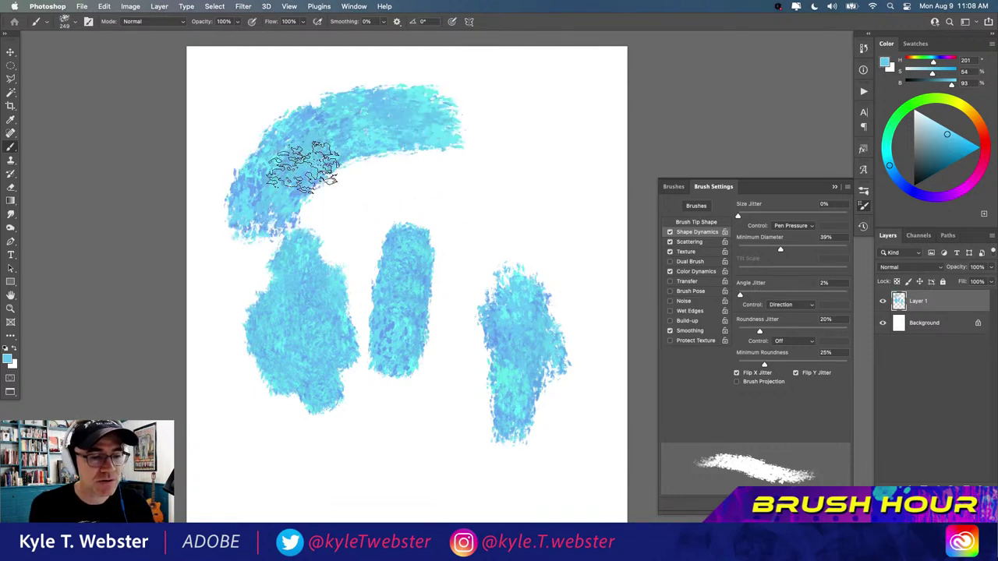
- Switch to the original Kyle's Paintbox - Cezanne preset and compare its Scattering and Shape Dynamics settings
{"action": "left_click", "coordinate": [674, 189]}
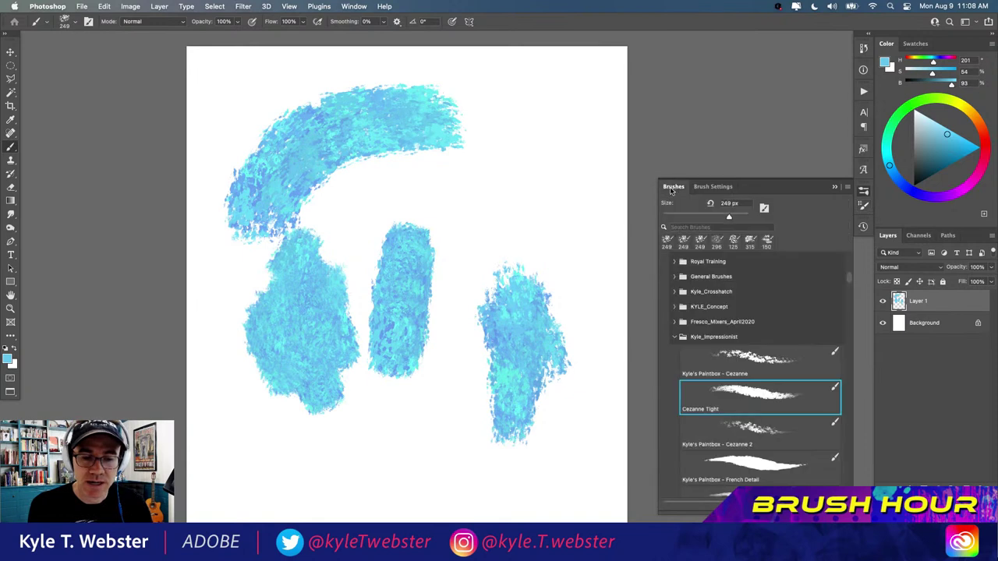
{"action": "left_click", "coordinate": [735, 365]}
{"action": "left_click", "coordinate": [712, 187]}
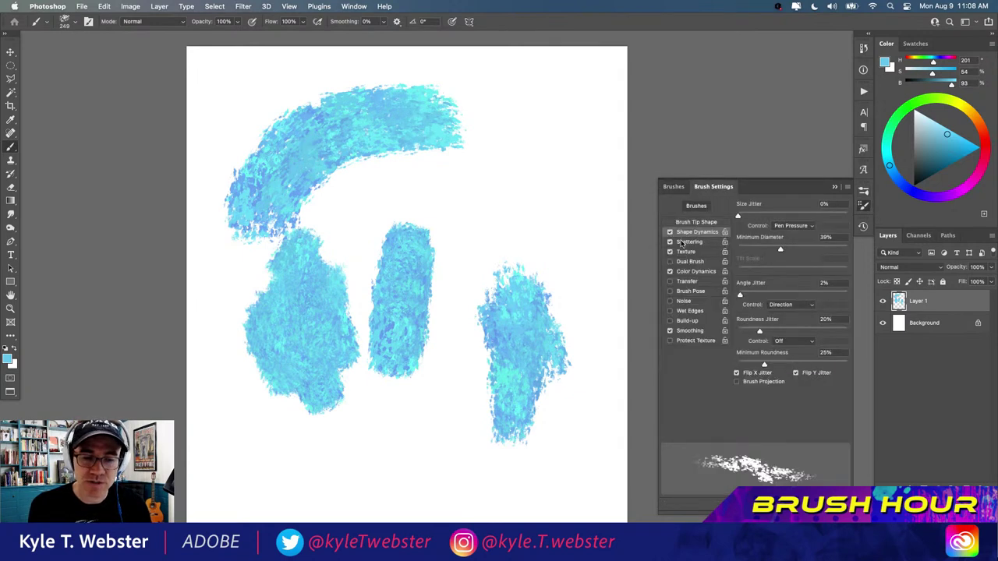
{"action": "left_click", "coordinate": [682, 242]}
{"action": "left_click", "coordinate": [680, 231]}
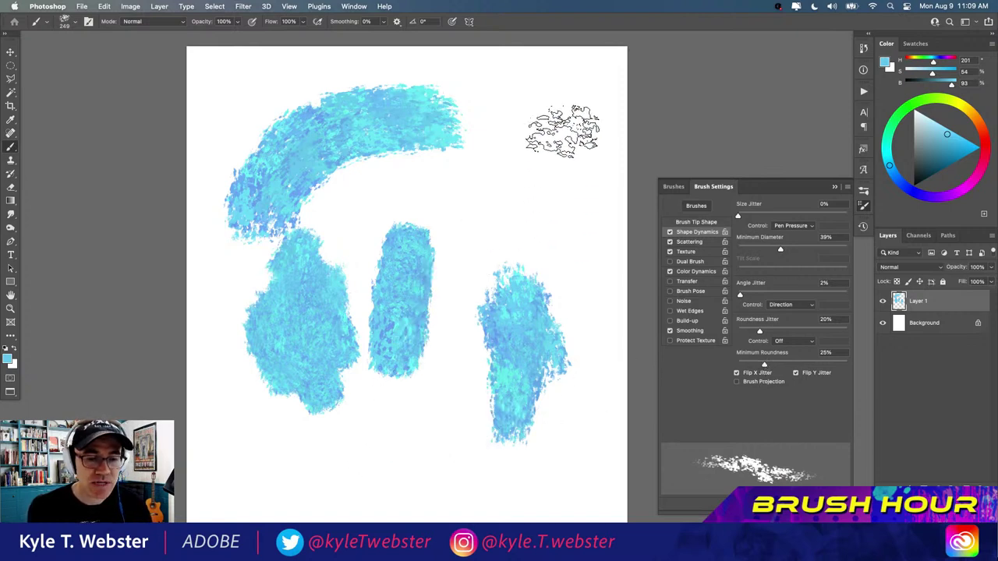
- Paint a vertical test stroke, raise Roundness Jitter to 100% and paint strokes along the bottom
{"action": "mouse_move", "coordinate": [555, 130]}
{"action": "left_mouse_down"}
{"action": "mouse_move", "coordinate": [568, 289]}
{"action": "mouse_move", "coordinate": [552, 122]}
{"action": "mouse_move", "coordinate": [575, 301]}
{"action": "mouse_move", "coordinate": [562, 139]}
{"action": "mouse_move", "coordinate": [572, 287]}
{"action": "left_mouse_up"}
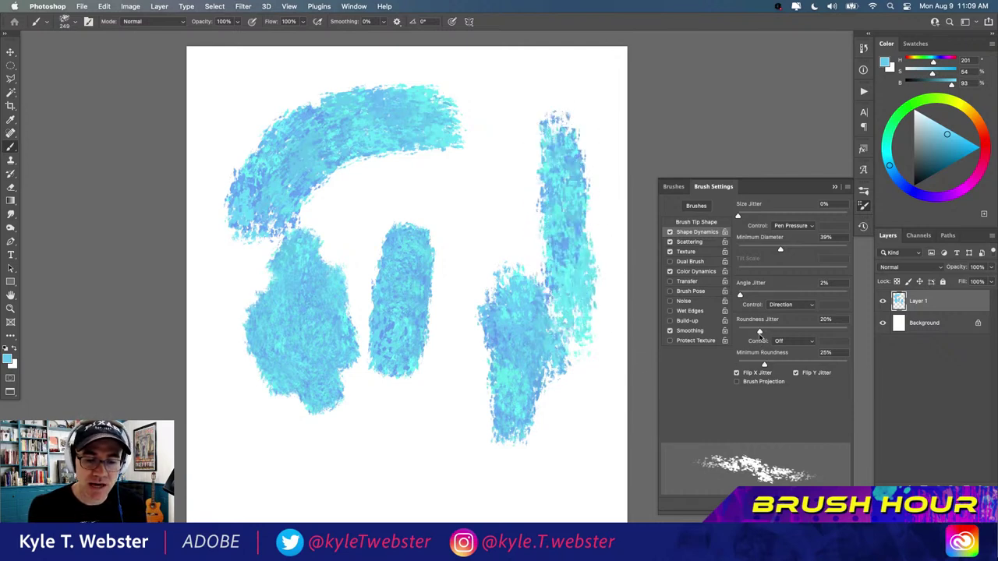
{"action": "left_click_drag", "start_coordinate": [760, 332], "coordinate": [847, 331]}
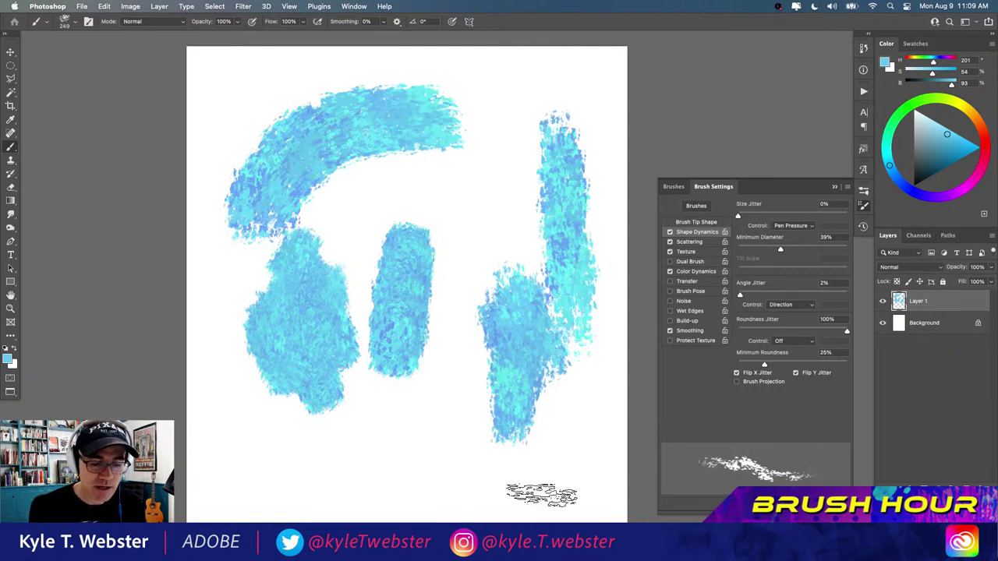
{"action": "left_click_drag", "start_coordinate": [542, 493], "coordinate": [273, 479]}
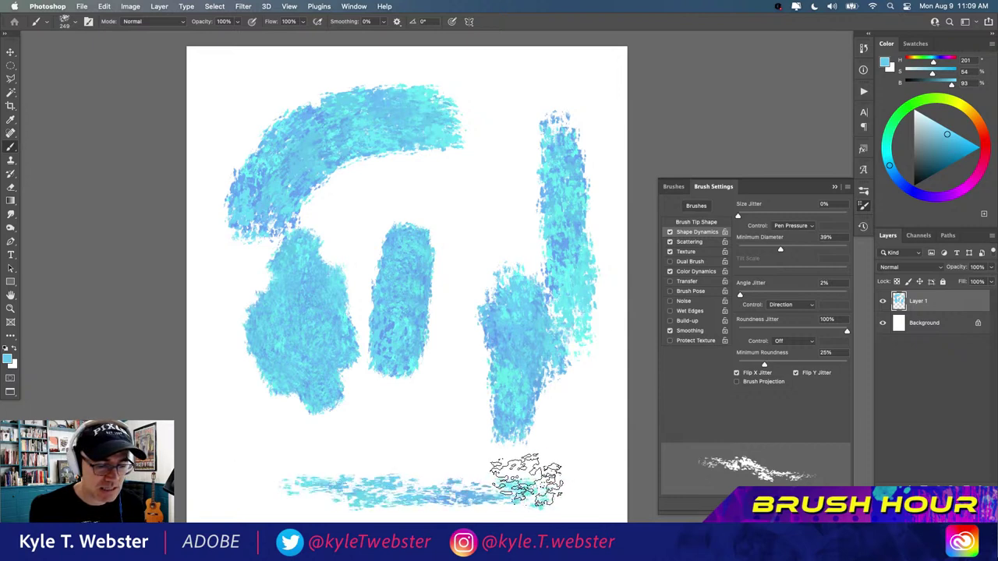
{"action": "mouse_move", "coordinate": [525, 479]}
{"action": "left_mouse_down"}
{"action": "mouse_move", "coordinate": [255, 477]}
{"action": "mouse_move", "coordinate": [409, 469]}
{"action": "mouse_move", "coordinate": [364, 467]}
{"action": "left_mouse_up"}
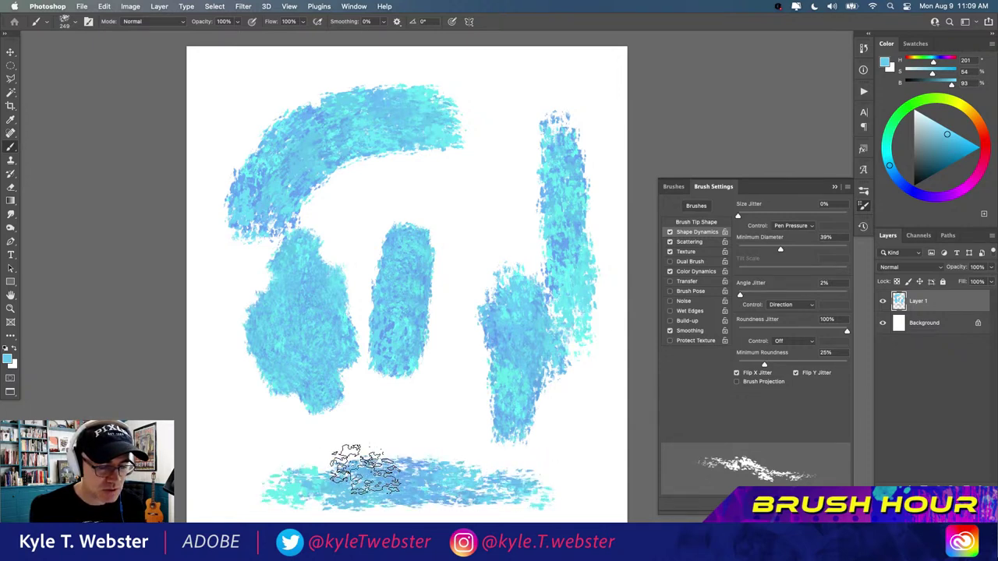
{"action": "mouse_move", "coordinate": [215, 463]}
{"action": "left_mouse_down"}
{"action": "mouse_move", "coordinate": [240, 427]}
{"action": "mouse_move", "coordinate": [234, 407]}
{"action": "mouse_move", "coordinate": [234, 499]}
{"action": "mouse_move", "coordinate": [238, 393]}
{"action": "left_mouse_up"}
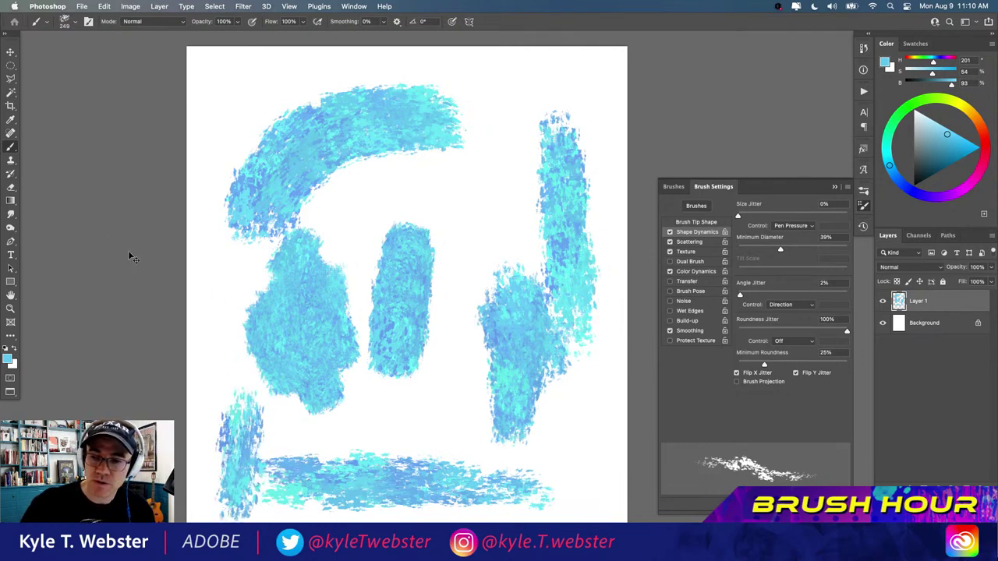
{"action": "key", "text": "super+a"}
- Erase Layer 1, set Roundness Jitter to 20%, enable 14% Scattering and paint a tall central column
{"action": "key", "text": "BackSpace"}
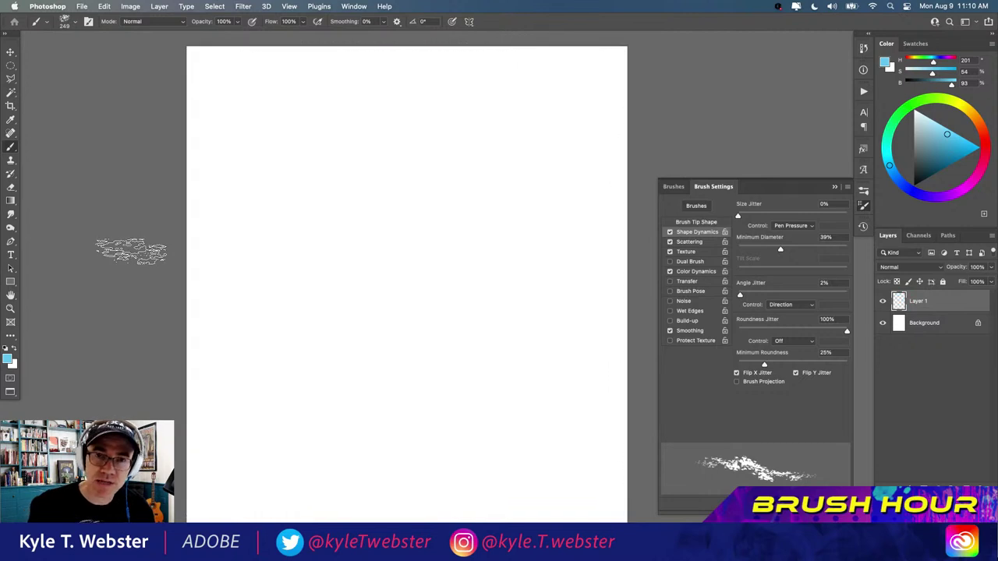
{"action": "left_click_drag", "start_coordinate": [784, 331], "coordinate": [767, 331]}
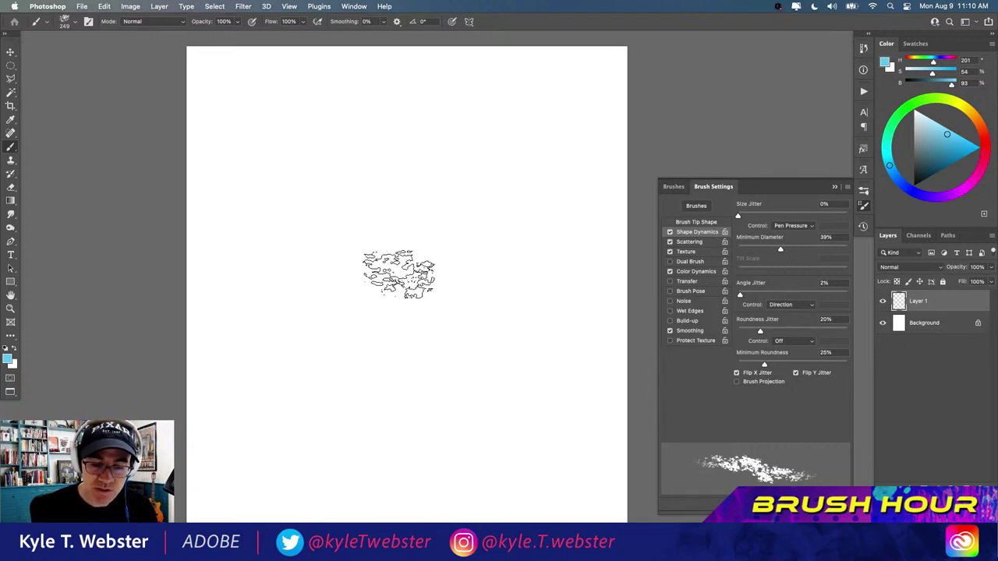
{"action": "left_click", "coordinate": [686, 243]}
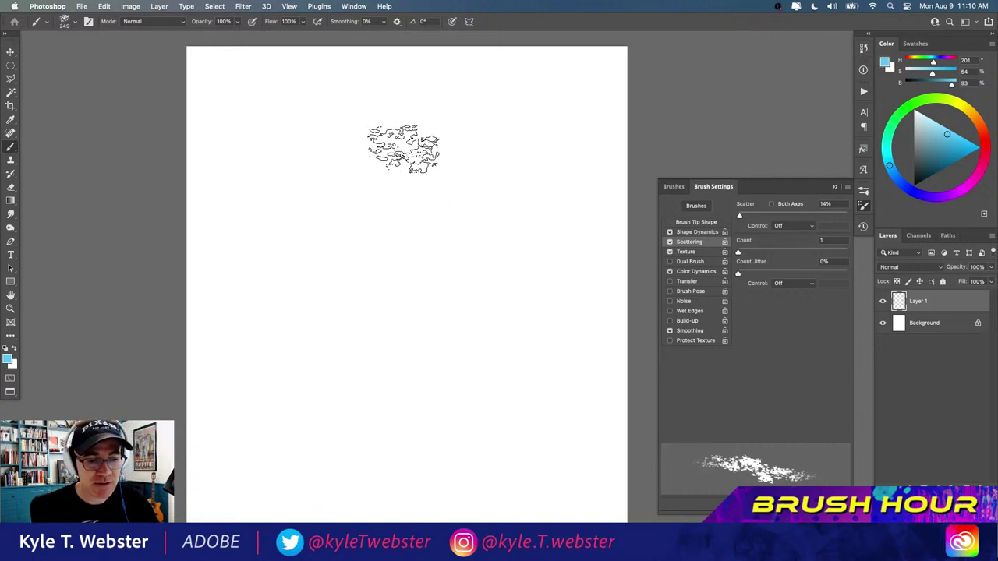
{"action": "left_click_drag", "start_coordinate": [403, 147], "coordinate": [399, 373]}
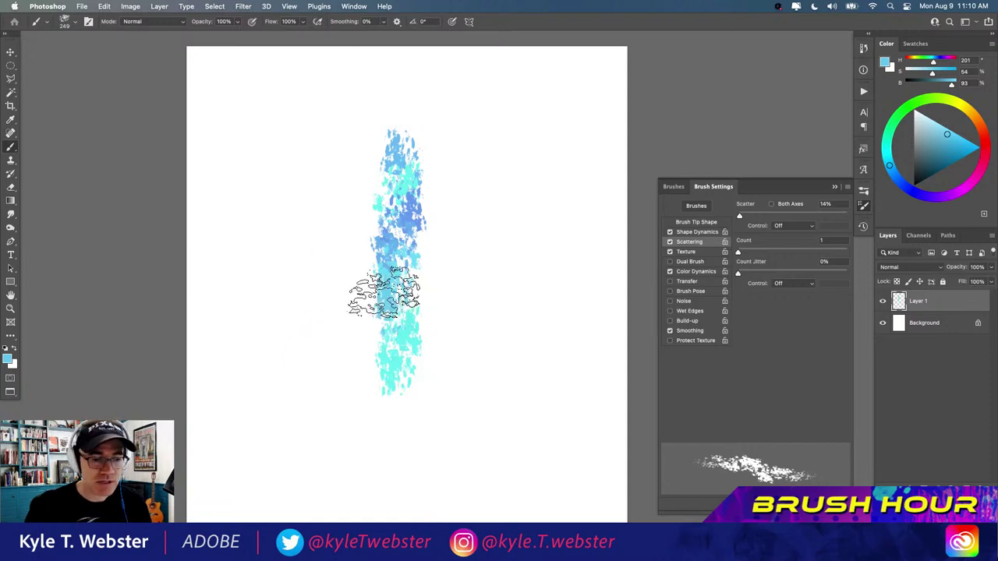
{"action": "scroll", "coordinate": [389, 292], "scroll_direction": "up", "scroll_amount": 1}
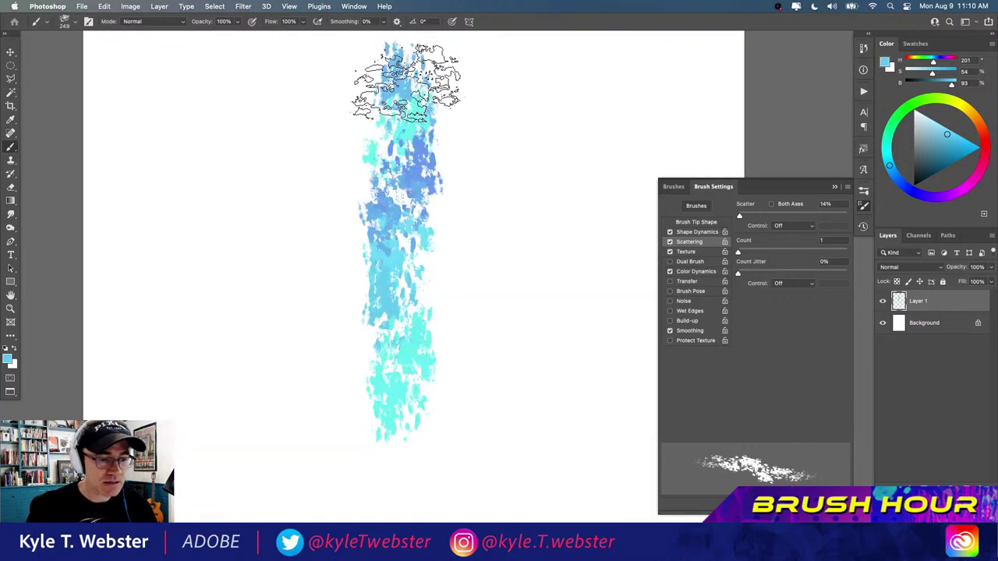
- Switch to the Lasso tool and attempt a feather value, dismissing the invalid-value warnings
{"action": "key", "text": "l"}
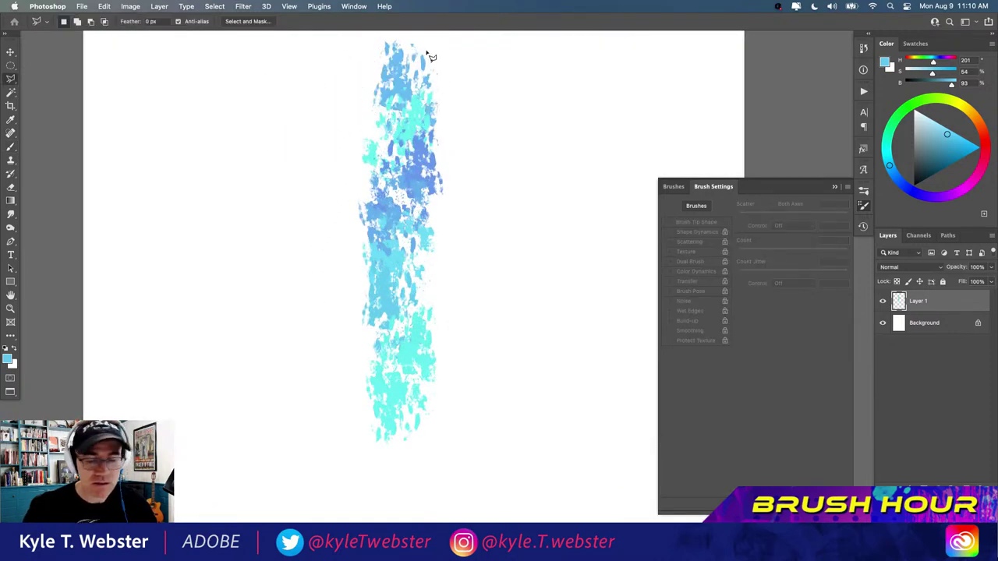
{"action": "left_click", "coordinate": [148, 21]}
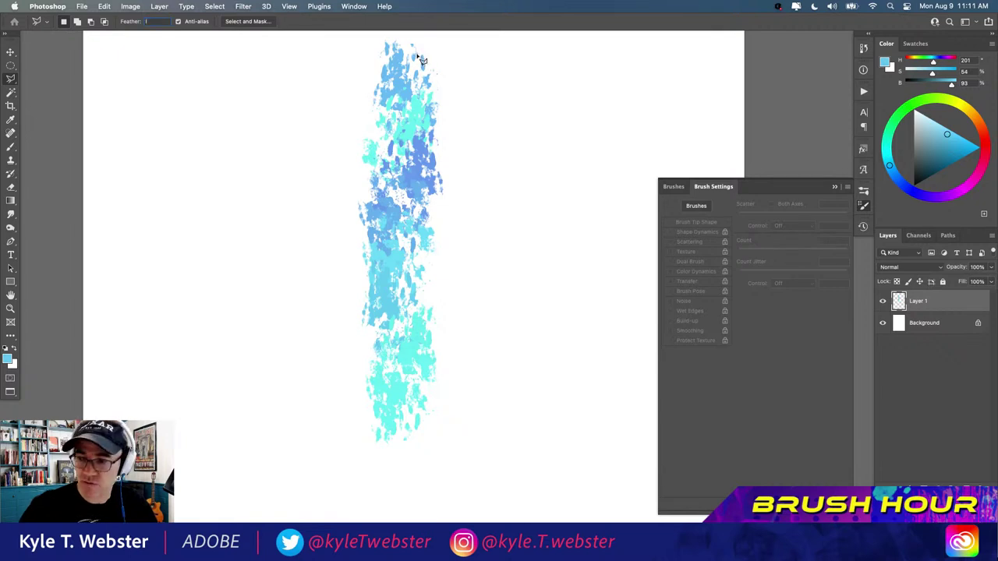
{"action": "key", "text": "Return"}
{"action": "left_click", "coordinate": [484, 225]}
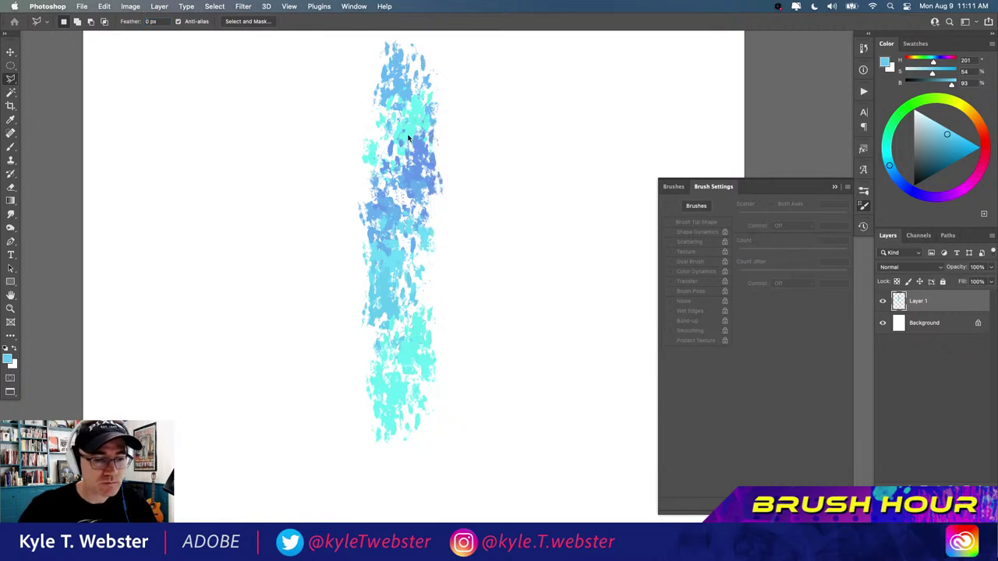
{"action": "key", "text": "Return"}
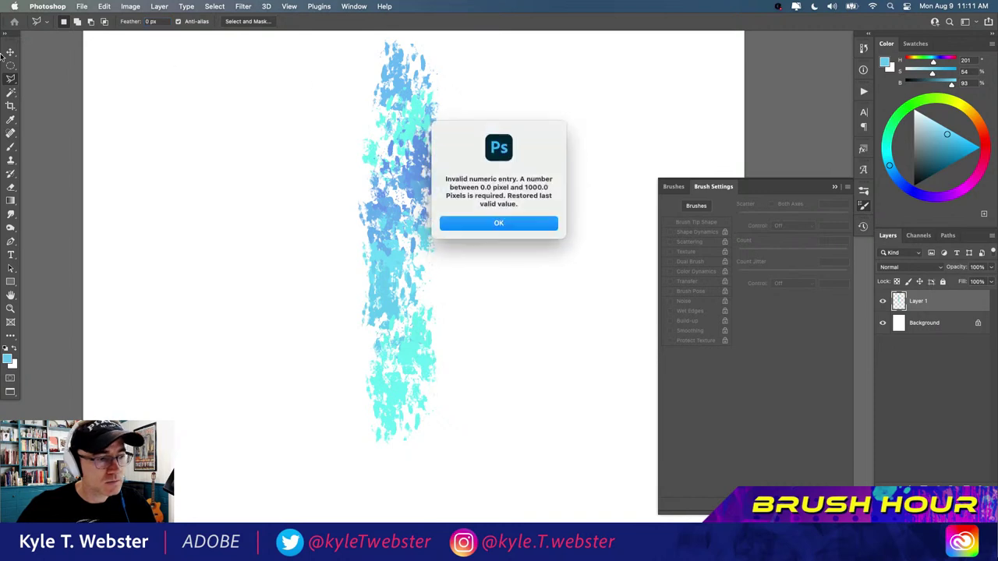
{"action": "left_click", "coordinate": [500, 223]}
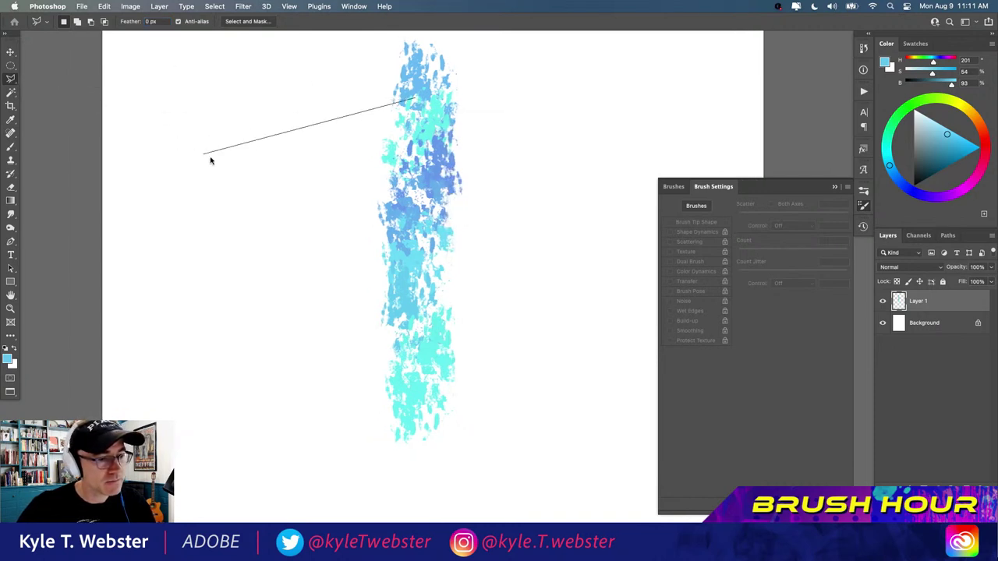
{"action": "key", "text": "Escape"}
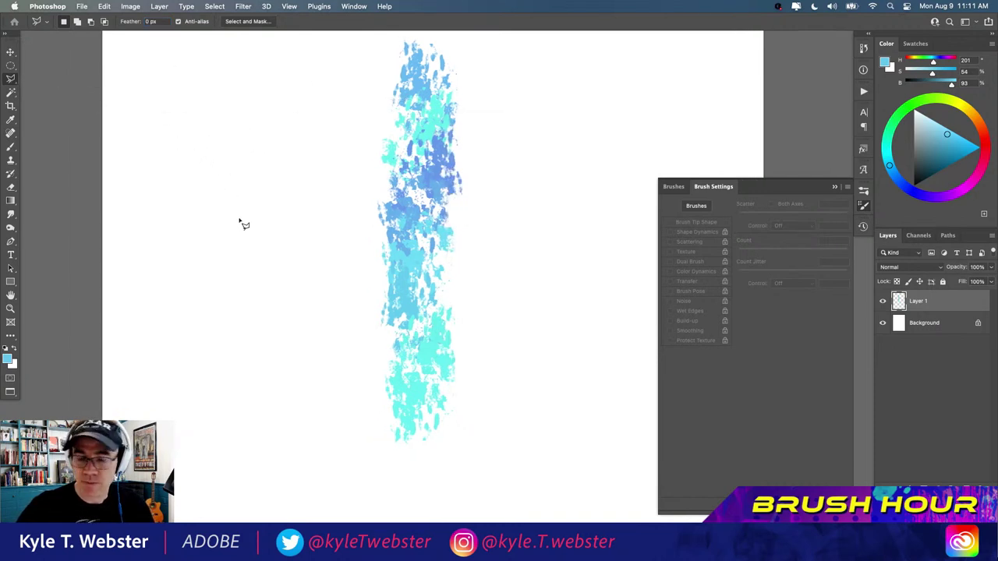
- Lasso the top of the blue strip, move the outline to its middle, then deselect
{"action": "mouse_move", "coordinate": [459, 58]}
{"action": "left_mouse_down"}
{"action": "mouse_move", "coordinate": [436, 38]}
{"action": "mouse_move", "coordinate": [394, 43]}
{"action": "mouse_move", "coordinate": [393, 103]}
{"action": "mouse_move", "coordinate": [433, 113]}
{"action": "mouse_move", "coordinate": [460, 87]}
{"action": "mouse_move", "coordinate": [460, 55]}
{"action": "left_mouse_up"}
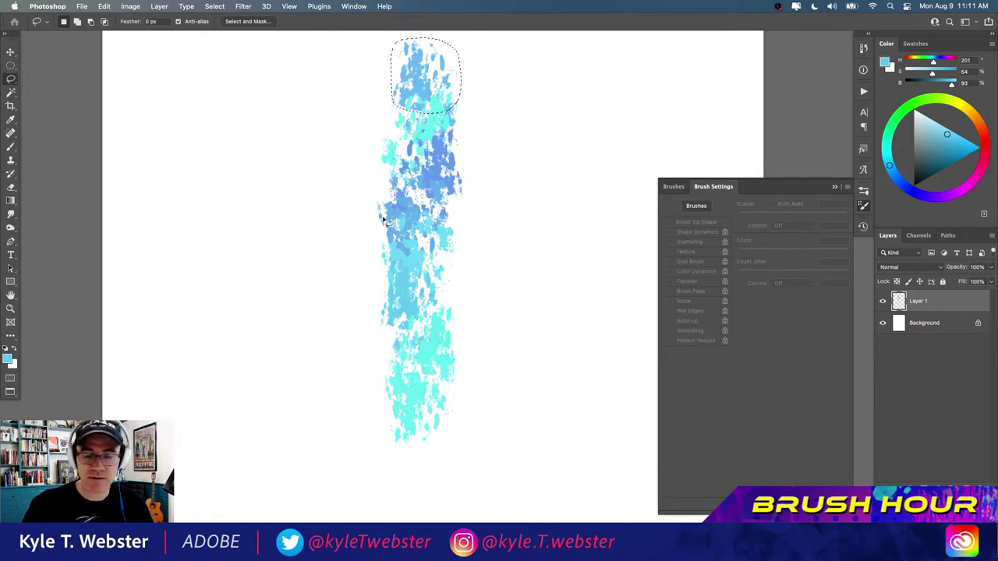
{"action": "left_click_drag", "start_coordinate": [384, 220], "coordinate": [352, 270]}
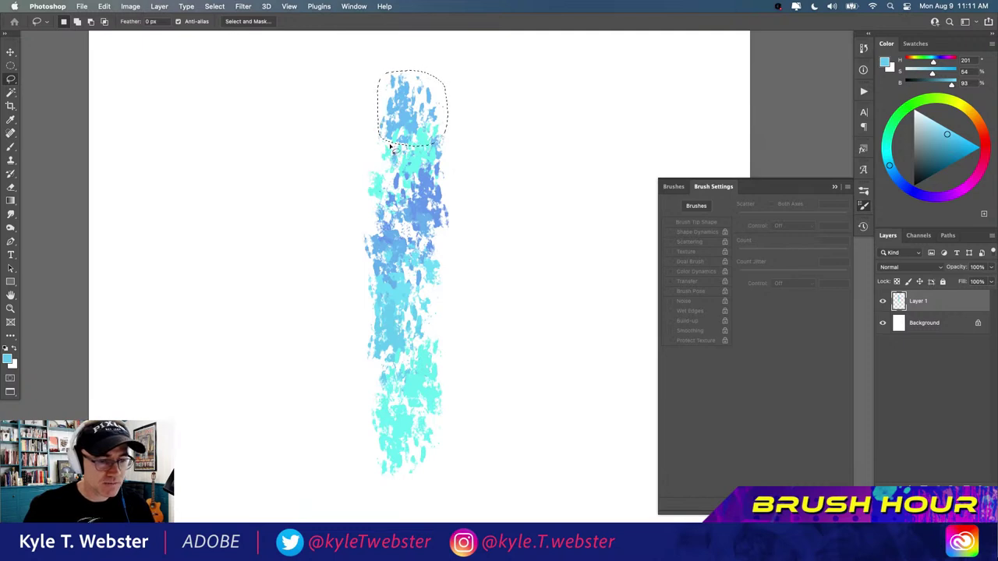
{"action": "mouse_move", "coordinate": [390, 130]}
{"action": "left_mouse_down"}
{"action": "mouse_move", "coordinate": [361, 164]}
{"action": "mouse_move", "coordinate": [364, 190]}
{"action": "mouse_move", "coordinate": [396, 224]}
{"action": "mouse_move", "coordinate": [371, 260]}
{"action": "mouse_move", "coordinate": [399, 290]}
{"action": "mouse_move", "coordinate": [382, 315]}
{"action": "left_mouse_up"}
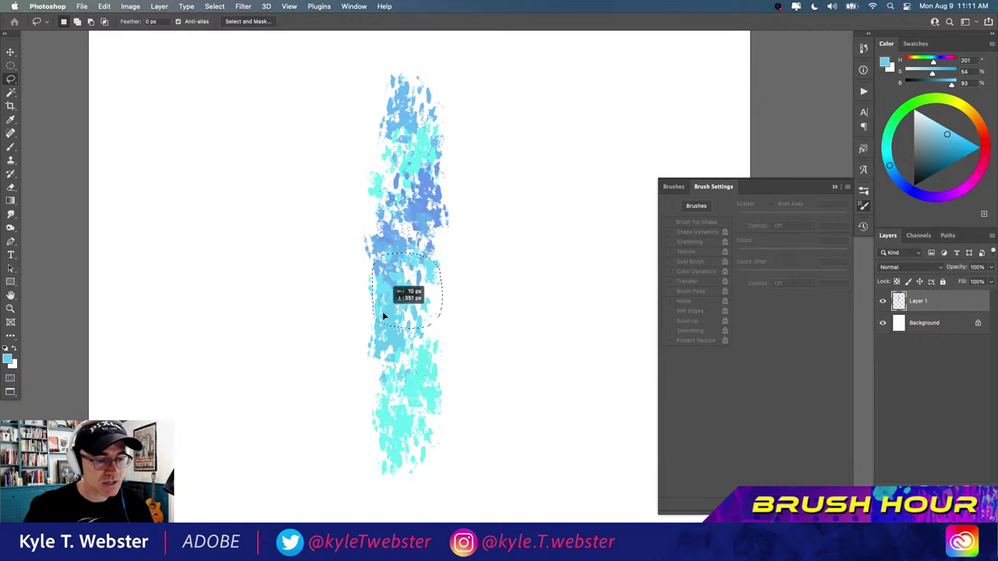
{"action": "key", "text": "super+d"}
- Pick Hard Round Pressure Size from General Brushes and shrink it to 10 px
{"action": "key", "text": "b"}
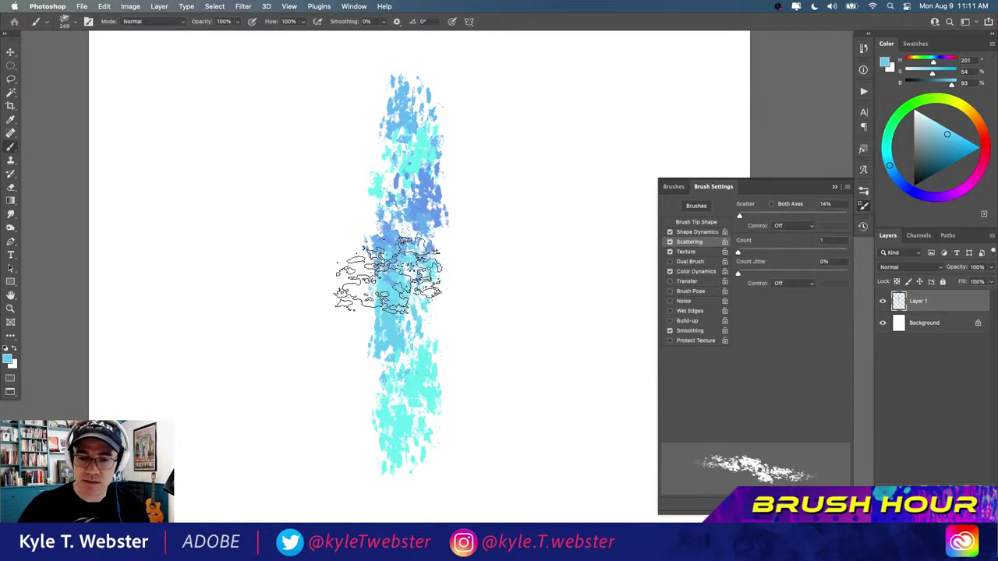
{"action": "left_click", "coordinate": [672, 187]}
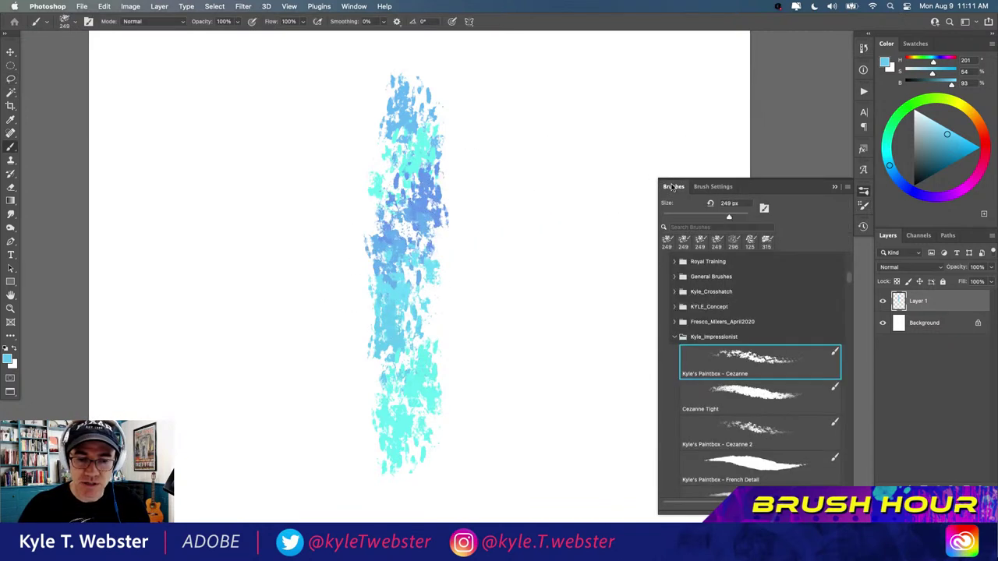
{"action": "left_click", "coordinate": [674, 277]}
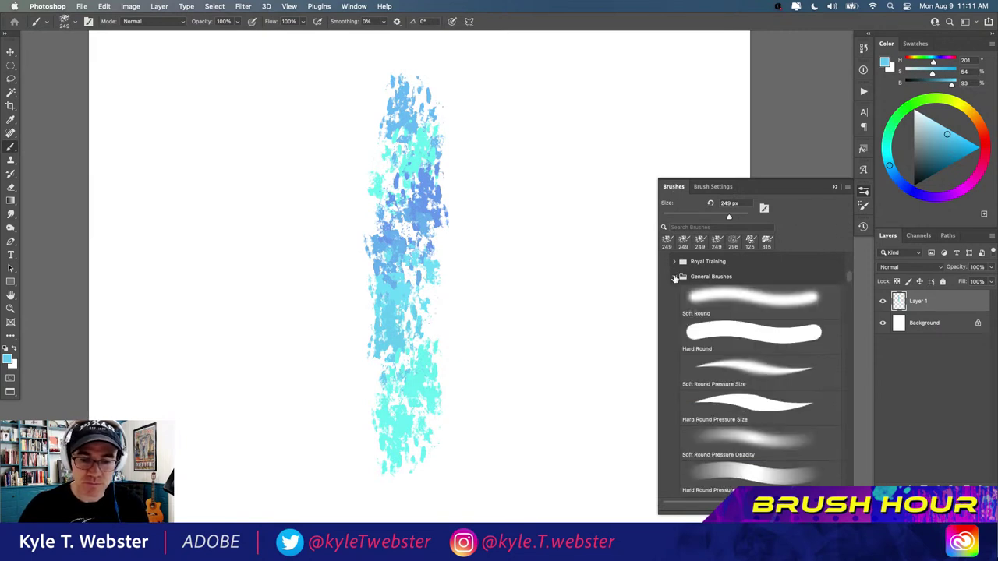
{"action": "left_click", "coordinate": [721, 401]}
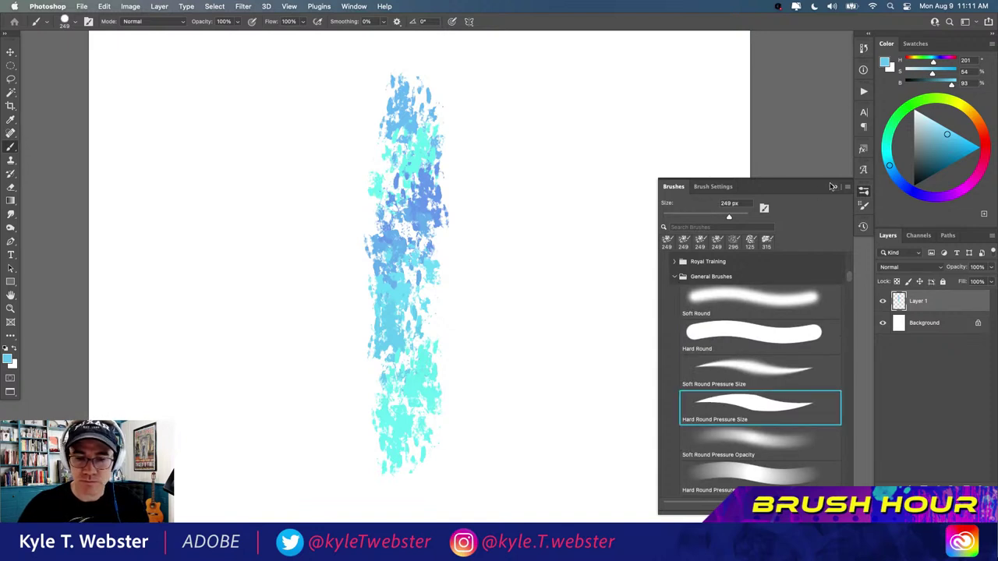
{"action": "left_click", "coordinate": [834, 187]}
{"action": "key", "text": "bracketleft"}
{"action": "key", "text": "bracketleft"}
{"action": "key", "text": "bracketleft"}
{"action": "key", "text": "bracketleft"}
{"action": "key", "text": "bracketleft"}
{"action": "key", "text": "bracketleft"}
{"action": "key", "text": "bracketleft"}
{"action": "key", "text": "bracketleft"}
{"action": "key", "text": "bracketleft"}
{"action": "key", "text": "bracketleft"}
{"action": "key", "text": "bracketleft"}
{"action": "key", "text": "bracketleft"}
{"action": "key", "text": "bracketleft"}
{"action": "key", "text": "bracketleft"}
{"action": "key", "text": "bracketleft"}
{"action": "key", "text": "bracketleft"}
{"action": "key", "text": "bracketleft"}
{"action": "key", "text": "bracketleft"}
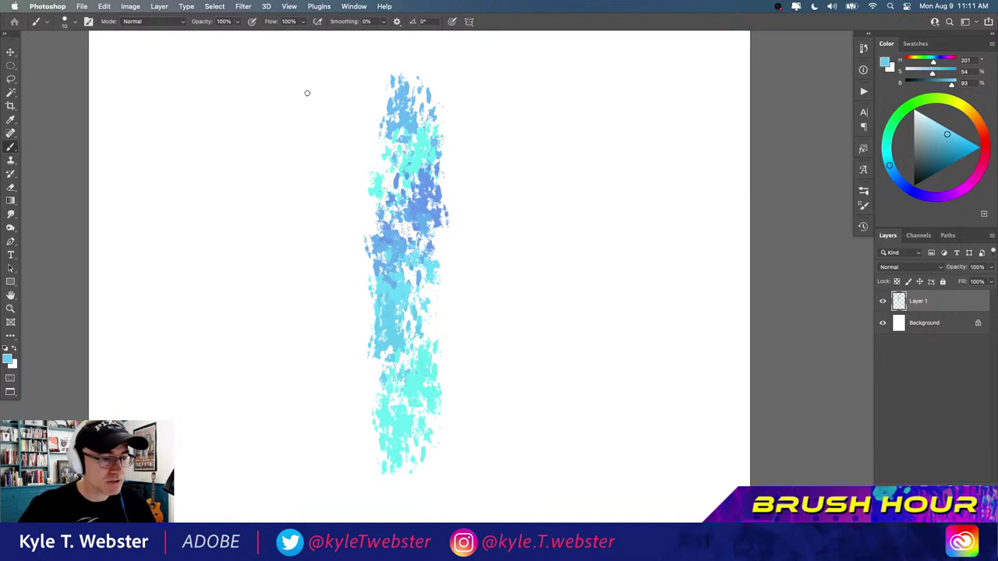
{"action": "left_click_drag", "start_coordinate": [307, 92], "coordinate": [307, 452]}
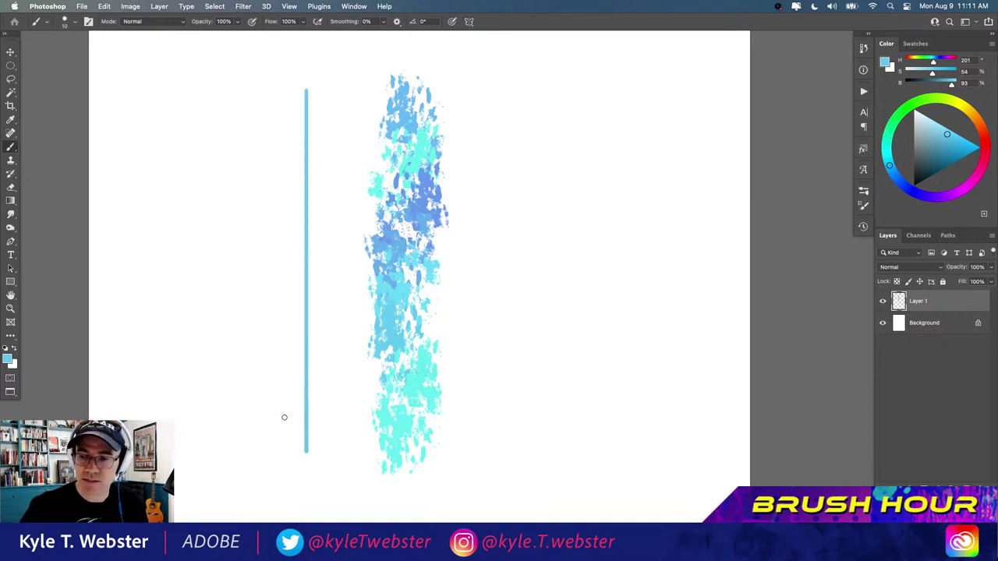
{"action": "key", "text": "super+z"}
{"action": "mouse_move", "coordinate": [304, 103]}
{"action": "left_mouse_down"}
{"action": "mouse_move", "coordinate": [296, 131]}
{"action": "mouse_move", "coordinate": [312, 182]}
{"action": "mouse_move", "coordinate": [289, 255]}
{"action": "mouse_move", "coordinate": [313, 314]}
{"action": "mouse_move", "coordinate": [296, 361]}
{"action": "mouse_move", "coordinate": [309, 398]}
{"action": "mouse_move", "coordinate": [298, 440]}
{"action": "left_mouse_up"}
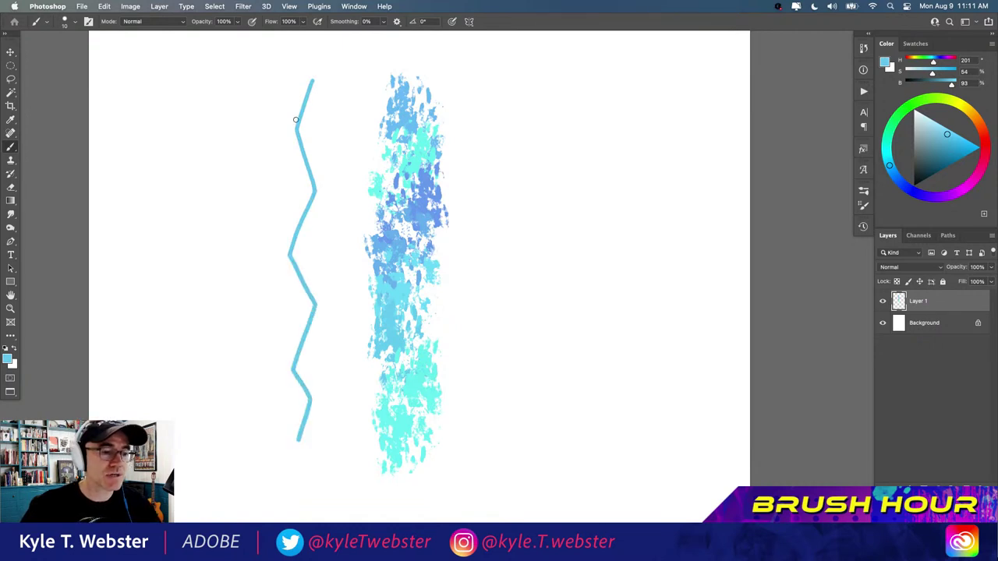
{"action": "left_click_drag", "start_coordinate": [316, 74], "coordinate": [309, 72]}
{"action": "left_click_drag", "start_coordinate": [294, 118], "coordinate": [288, 144]}
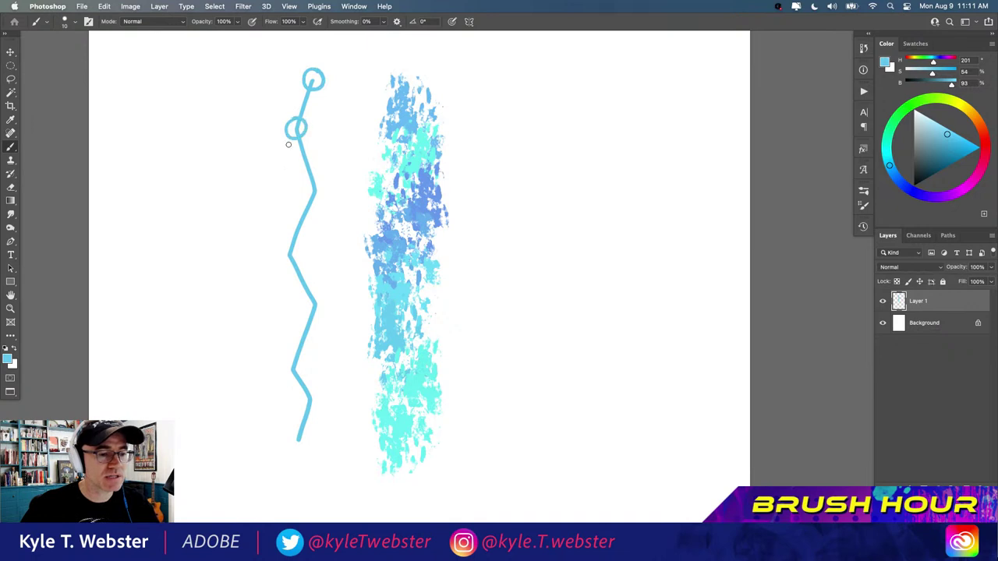
{"action": "left_click_drag", "start_coordinate": [316, 180], "coordinate": [307, 182]}
{"action": "left_click_drag", "start_coordinate": [289, 244], "coordinate": [294, 245]}
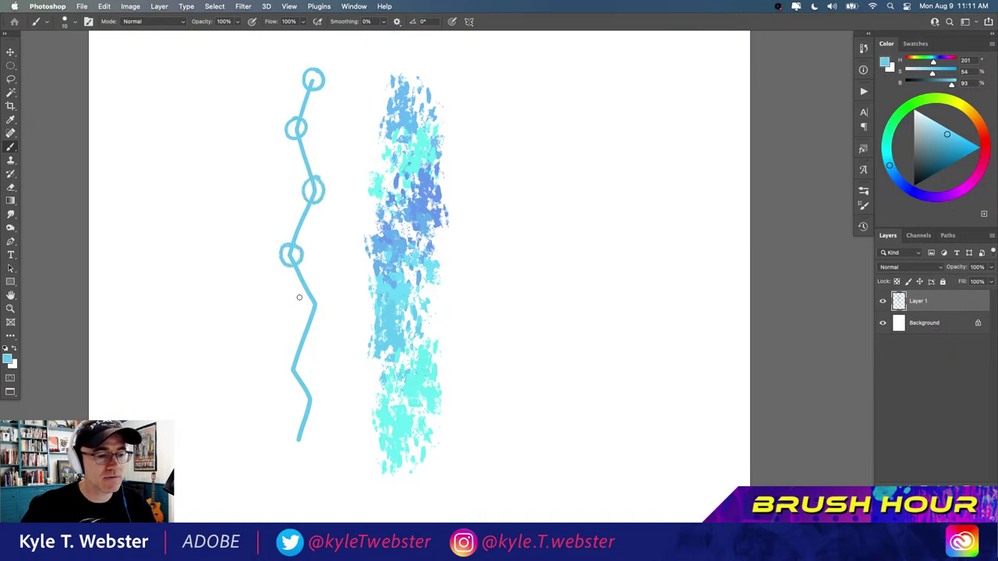
{"action": "mouse_move", "coordinate": [321, 296]}
{"action": "left_mouse_down"}
{"action": "mouse_move", "coordinate": [309, 297]}
{"action": "mouse_move", "coordinate": [328, 289]}
{"action": "left_mouse_up"}
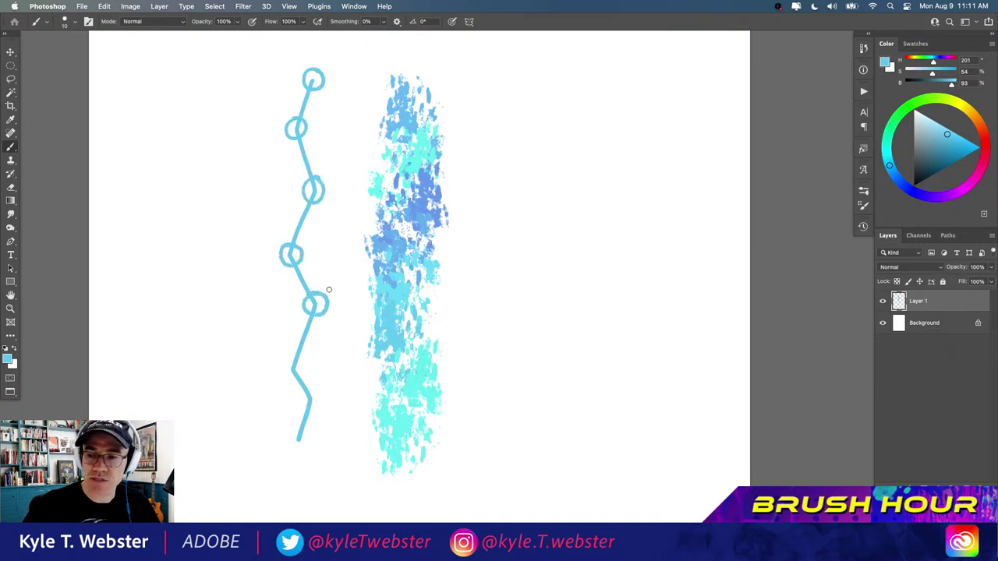
{"action": "key", "text": "super+z"}
{"action": "key", "text": "super+z"}
{"action": "key", "text": "super+z"}
{"action": "key", "text": "super+z"}
{"action": "key", "text": "super+z"}
{"action": "key", "text": "super+z"}
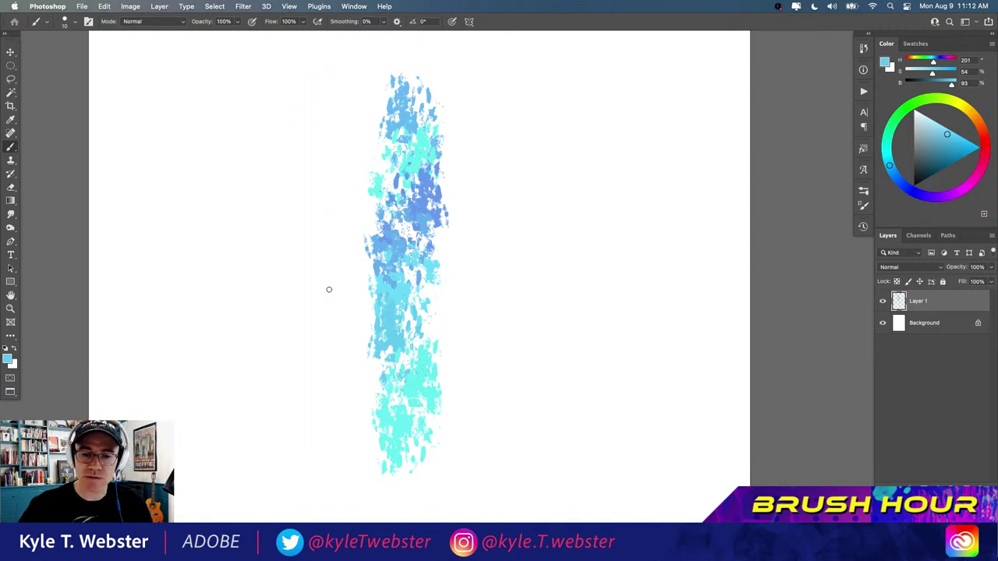
- Select the Kyle's Paintbox - Cezanne brush from the brush list
{"action": "left_click", "coordinate": [864, 192]}
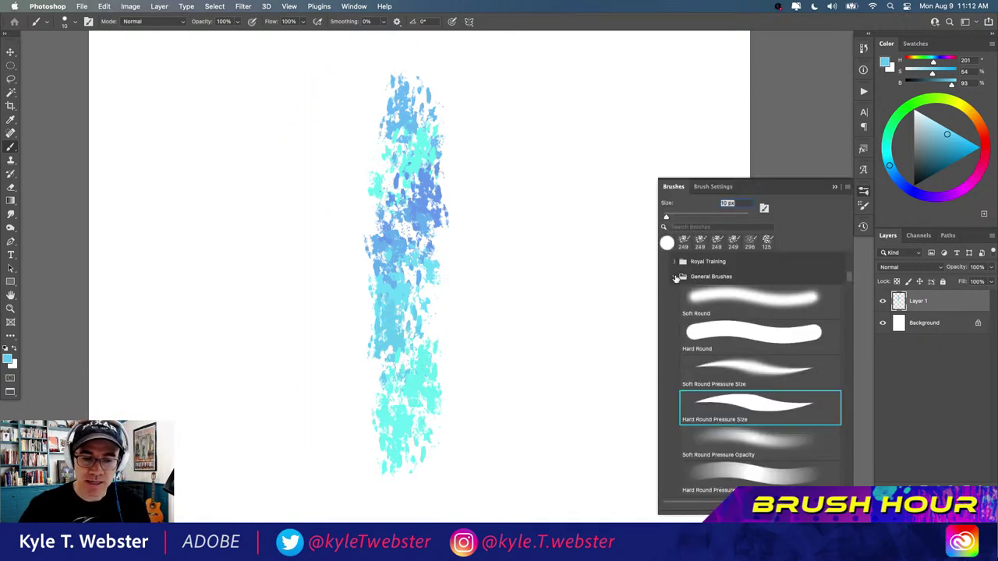
{"action": "left_click", "coordinate": [675, 277]}
{"action": "left_click", "coordinate": [745, 357]}
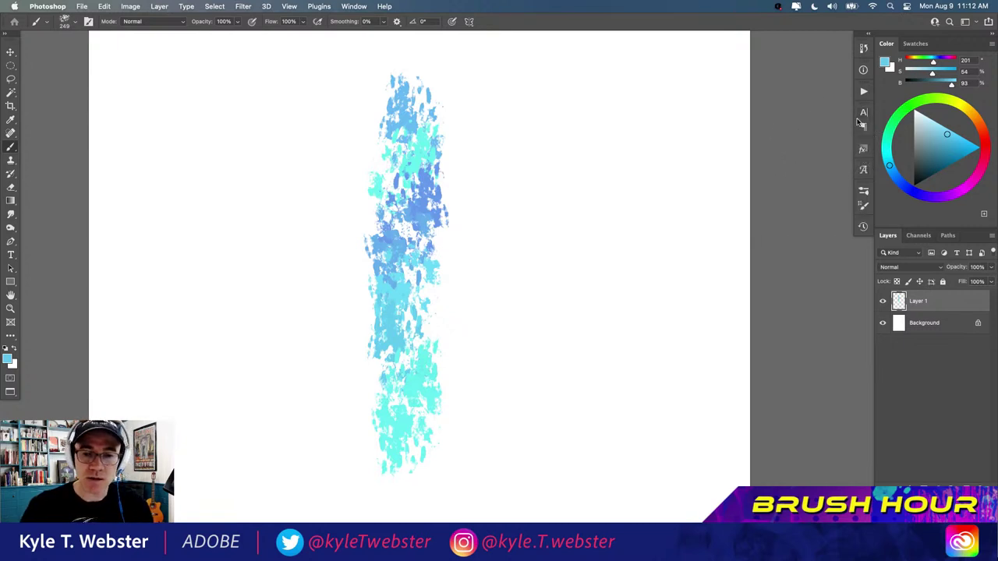
- Set the brush's Scatter to 14% and paint a blue strip left of the first
{"action": "left_click", "coordinate": [863, 192]}
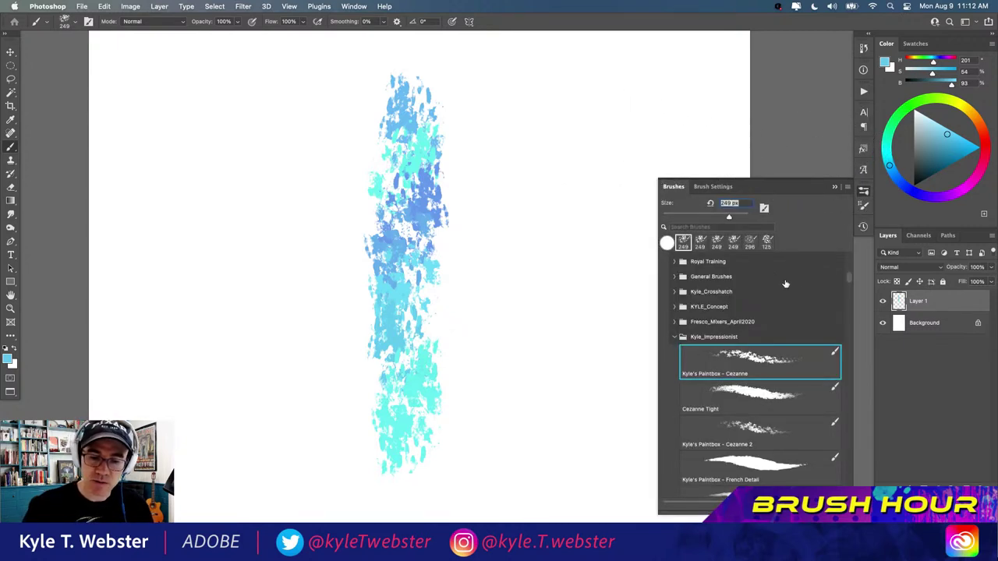
{"action": "left_click", "coordinate": [712, 187]}
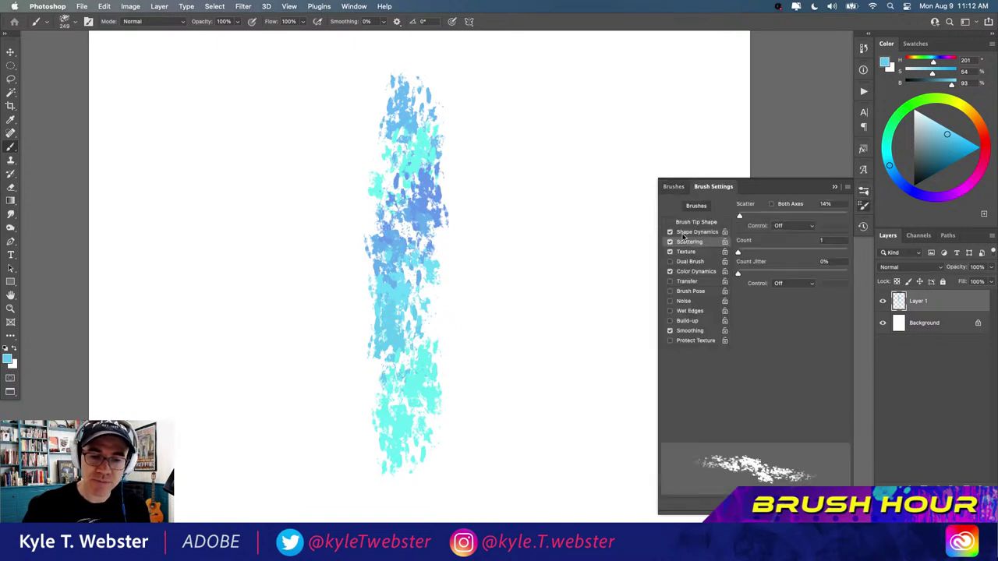
{"action": "left_click_drag", "start_coordinate": [739, 217], "coordinate": [740, 217]}
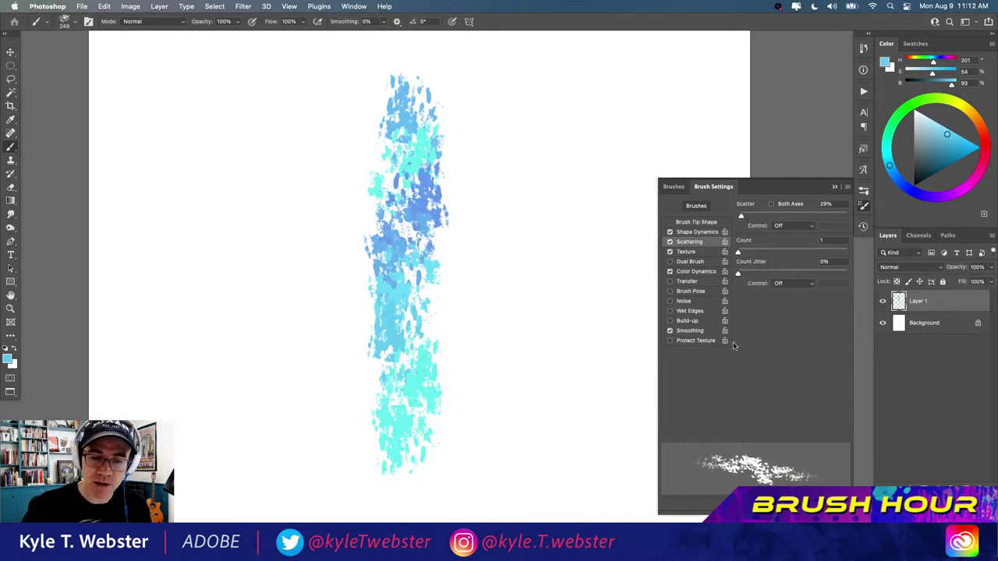
{"action": "mouse_move", "coordinate": [741, 216]}
{"action": "left_mouse_down"}
{"action": "mouse_move", "coordinate": [786, 216]}
{"action": "mouse_move", "coordinate": [738, 217]}
{"action": "left_mouse_up"}
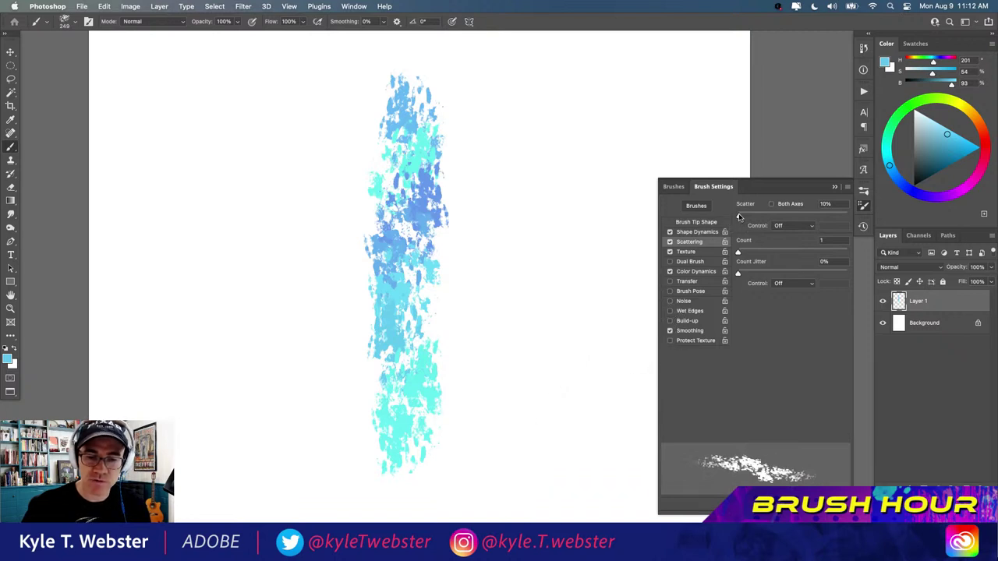
{"action": "left_click_drag", "start_coordinate": [739, 216], "coordinate": [741, 216]}
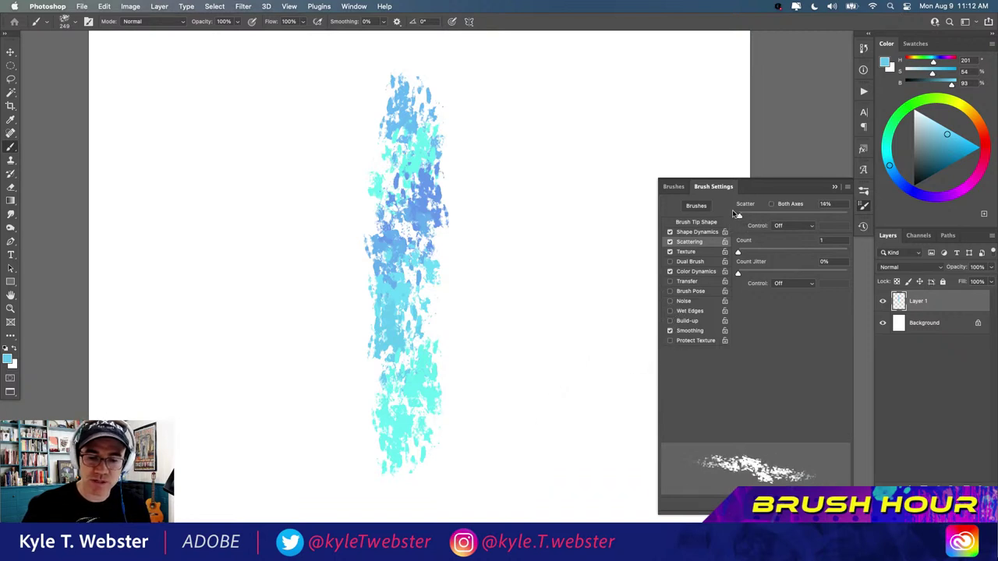
{"action": "mouse_move", "coordinate": [285, 244]}
{"action": "left_mouse_down"}
{"action": "mouse_move", "coordinate": [278, 324]}
{"action": "mouse_move", "coordinate": [239, 257]}
{"action": "mouse_move", "coordinate": [233, 405]}
{"action": "left_mouse_up"}
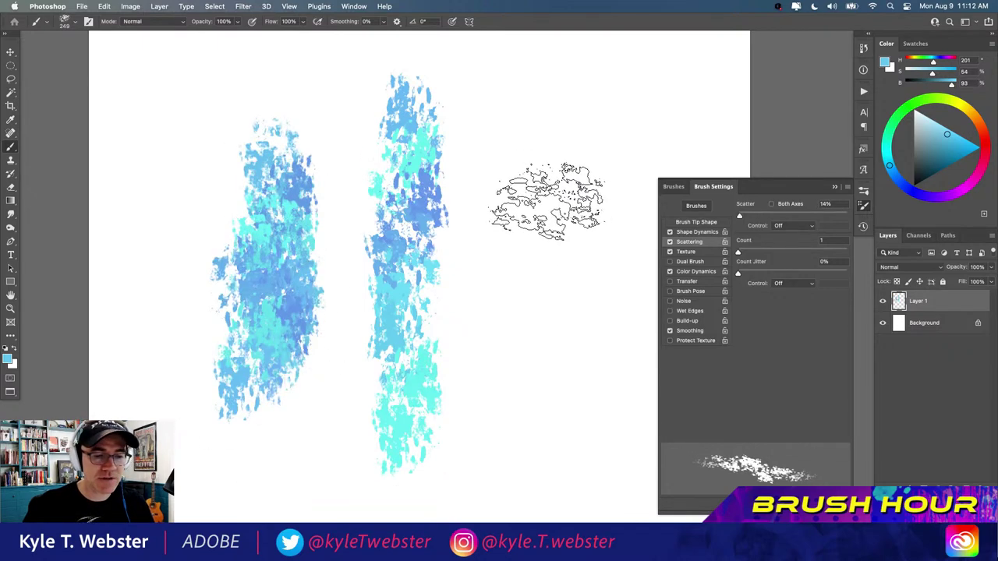
- Paint a third blue strip on the right, then select all and erase every test stroke
{"action": "mouse_move", "coordinate": [550, 200]}
{"action": "left_mouse_down"}
{"action": "mouse_move", "coordinate": [551, 440]}
{"action": "mouse_move", "coordinate": [565, 191]}
{"action": "mouse_move", "coordinate": [572, 394]}
{"action": "mouse_move", "coordinate": [553, 449]}
{"action": "mouse_move", "coordinate": [534, 250]}
{"action": "mouse_move", "coordinate": [525, 421]}
{"action": "mouse_move", "coordinate": [525, 271]}
{"action": "mouse_move", "coordinate": [574, 482]}
{"action": "mouse_move", "coordinate": [604, 495]}
{"action": "mouse_move", "coordinate": [520, 355]}
{"action": "mouse_move", "coordinate": [512, 288]}
{"action": "mouse_move", "coordinate": [504, 405]}
{"action": "mouse_move", "coordinate": [516, 242]}
{"action": "mouse_move", "coordinate": [540, 371]}
{"action": "mouse_move", "coordinate": [547, 206]}
{"action": "mouse_move", "coordinate": [563, 335]}
{"action": "mouse_move", "coordinate": [571, 193]}
{"action": "mouse_move", "coordinate": [560, 221]}
{"action": "mouse_move", "coordinate": [551, 168]}
{"action": "mouse_move", "coordinate": [537, 185]}
{"action": "mouse_move", "coordinate": [573, 232]}
{"action": "left_mouse_up"}
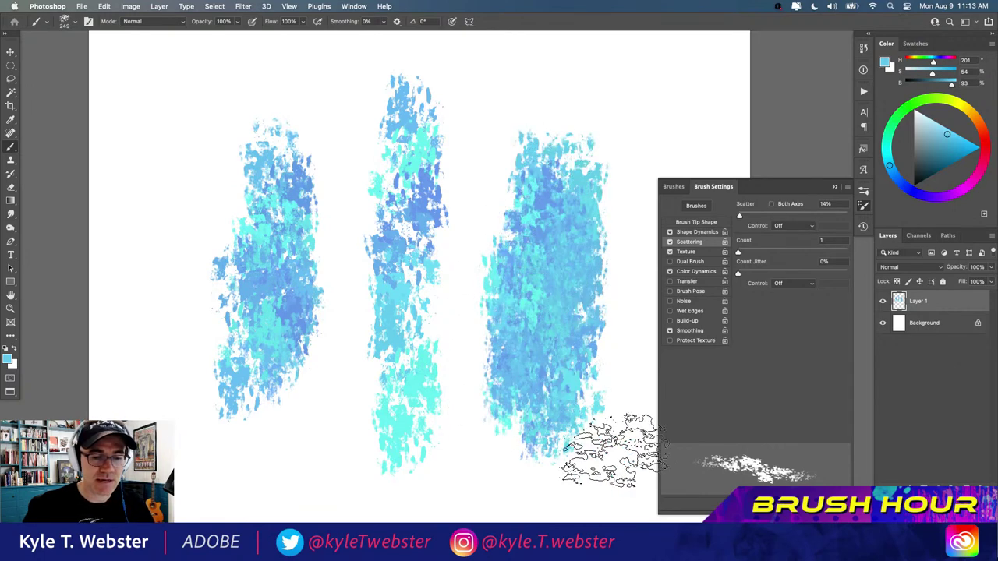
{"action": "key", "text": "super+a"}
{"action": "key", "text": "BackSpace"}
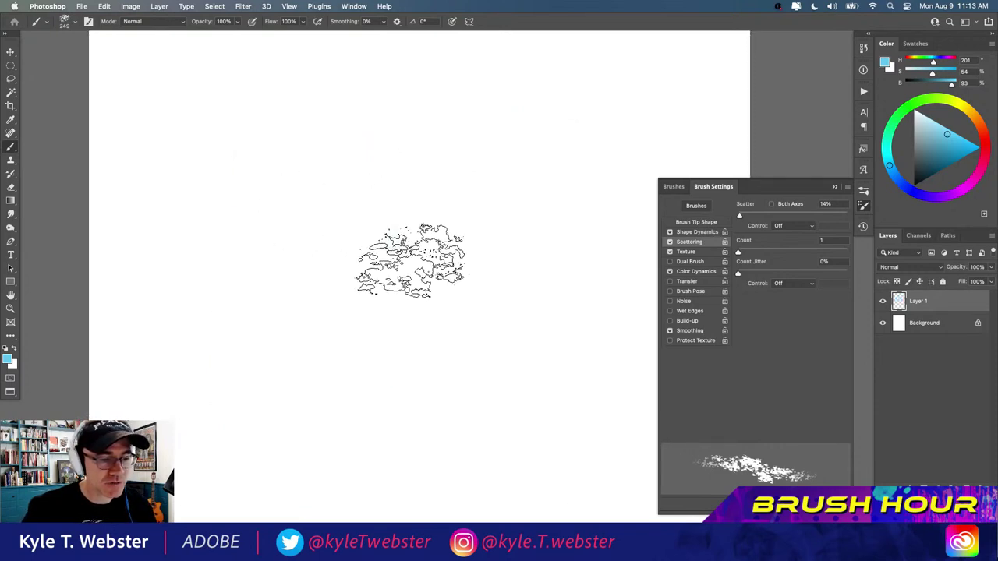
- Dab a scattered blue patch near the canvas centre, redoing its upper-left dab
{"action": "mouse_move", "coordinate": [412, 256]}
{"action": "left_mouse_down"}
{"action": "mouse_move", "coordinate": [409, 313]}
{"action": "mouse_move", "coordinate": [399, 309]}
{"action": "mouse_move", "coordinate": [392, 222]}
{"action": "mouse_move", "coordinate": [388, 327]}
{"action": "mouse_move", "coordinate": [377, 314]}
{"action": "mouse_move", "coordinate": [369, 206]}
{"action": "mouse_move", "coordinate": [361, 341]}
{"action": "mouse_move", "coordinate": [356, 251]}
{"action": "mouse_move", "coordinate": [338, 202]}
{"action": "mouse_move", "coordinate": [347, 346]}
{"action": "mouse_move", "coordinate": [371, 222]}
{"action": "mouse_move", "coordinate": [375, 258]}
{"action": "mouse_move", "coordinate": [414, 336]}
{"action": "mouse_move", "coordinate": [421, 221]}
{"action": "mouse_move", "coordinate": [429, 308]}
{"action": "mouse_move", "coordinate": [436, 273]}
{"action": "mouse_move", "coordinate": [444, 308]}
{"action": "left_mouse_up"}
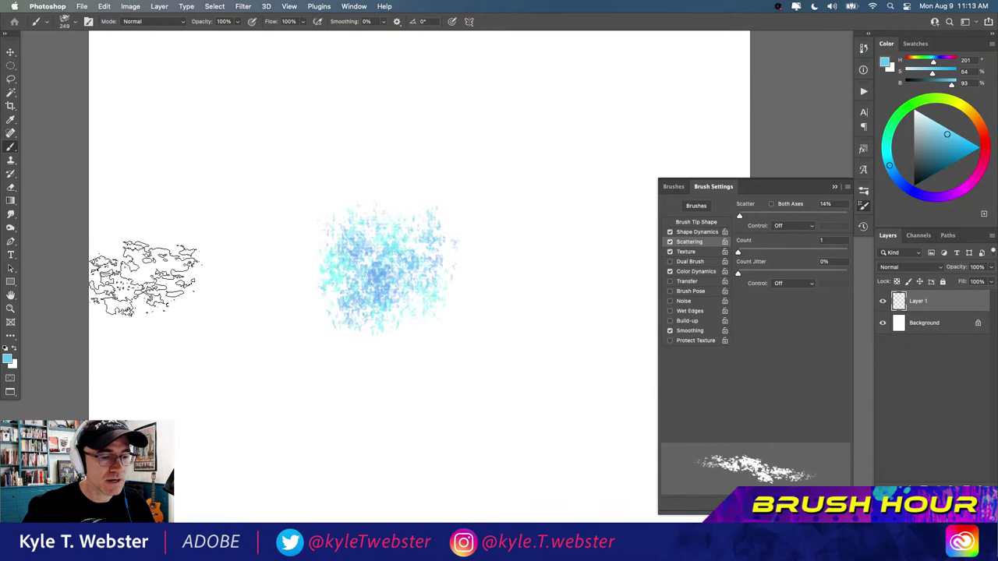
{"action": "left_click", "coordinate": [347, 281], "text": "super"}
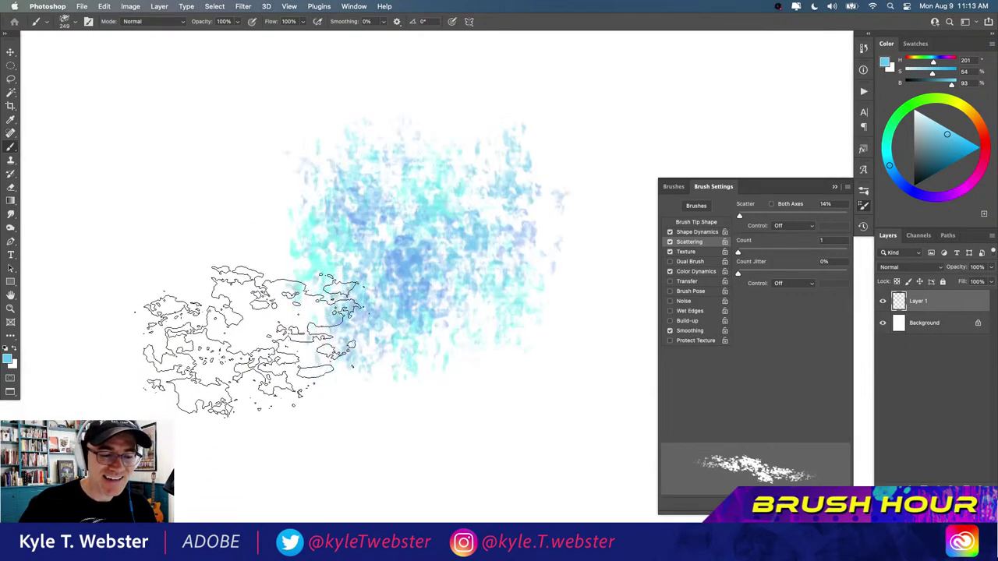
{"action": "left_click", "coordinate": [308, 378], "text": "alt"}
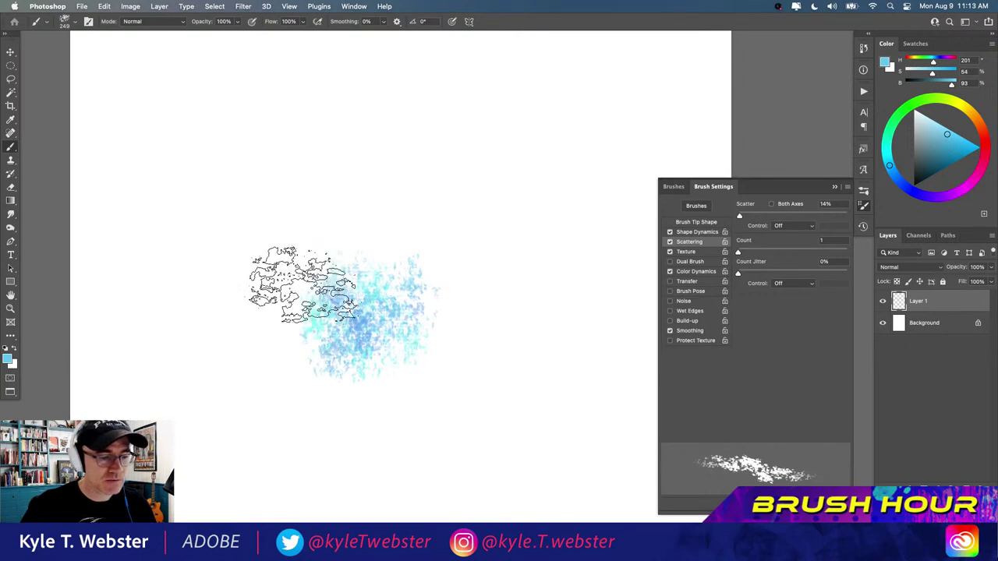
{"action": "mouse_move", "coordinate": [267, 292]}
{"action": "left_mouse_down"}
{"action": "mouse_move", "coordinate": [273, 264]}
{"action": "mouse_move", "coordinate": [283, 327]}
{"action": "mouse_move", "coordinate": [301, 349]}
{"action": "mouse_move", "coordinate": [275, 355]}
{"action": "mouse_move", "coordinate": [250, 273]}
{"action": "mouse_move", "coordinate": [231, 301]}
{"action": "mouse_move", "coordinate": [255, 240]}
{"action": "mouse_move", "coordinate": [285, 237]}
{"action": "mouse_move", "coordinate": [316, 265]}
{"action": "mouse_move", "coordinate": [321, 232]}
{"action": "mouse_move", "coordinate": [354, 246]}
{"action": "mouse_move", "coordinate": [374, 239]}
{"action": "mouse_move", "coordinate": [411, 273]}
{"action": "mouse_move", "coordinate": [399, 248]}
{"action": "mouse_move", "coordinate": [362, 246]}
{"action": "mouse_move", "coordinate": [382, 244]}
{"action": "mouse_move", "coordinate": [369, 267]}
{"action": "mouse_move", "coordinate": [332, 268]}
{"action": "mouse_move", "coordinate": [358, 231]}
{"action": "mouse_move", "coordinate": [298, 236]}
{"action": "mouse_move", "coordinate": [234, 269]}
{"action": "left_mouse_up"}
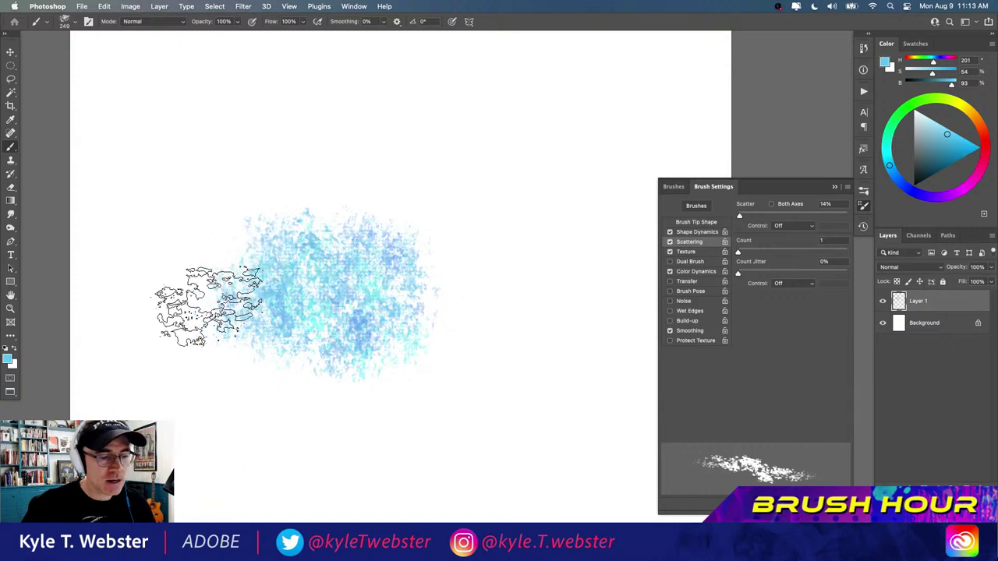
{"action": "key", "text": "ctrl+z"}
{"action": "left_click", "coordinate": [217, 273]}
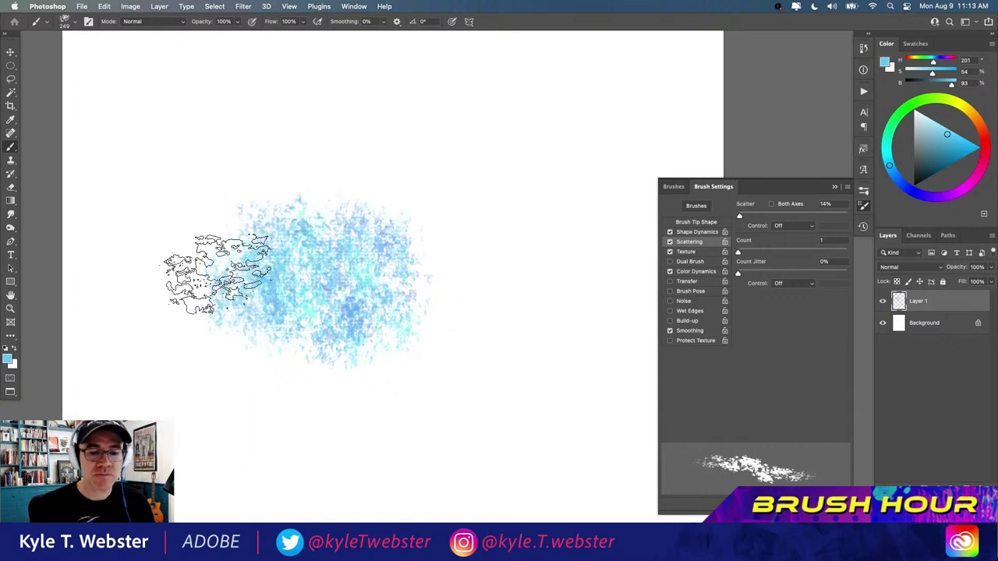
- Show the brush's Texture settings and turn on Color Dynamics
{"action": "left_click", "coordinate": [684, 252]}
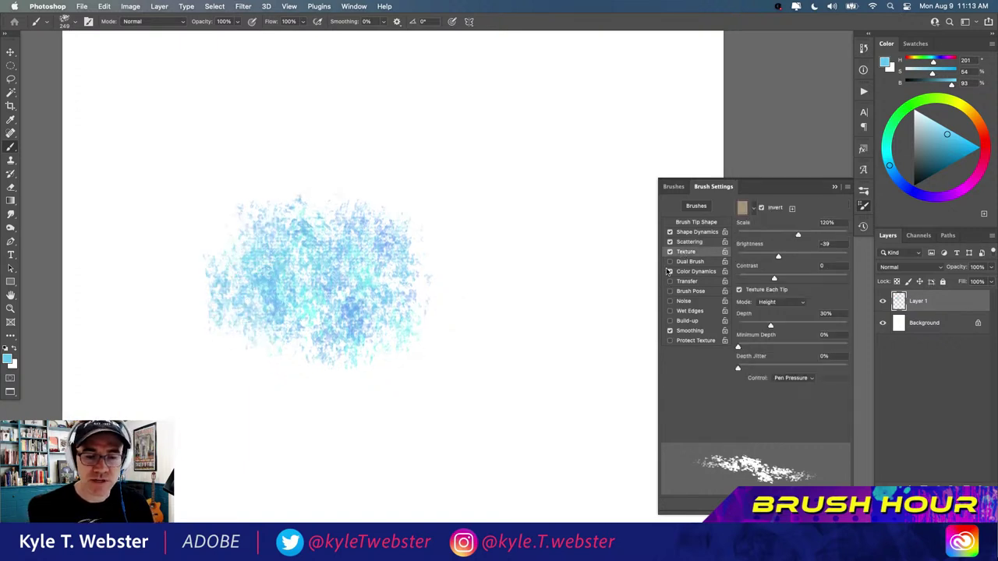
{"action": "left_click", "coordinate": [669, 271]}
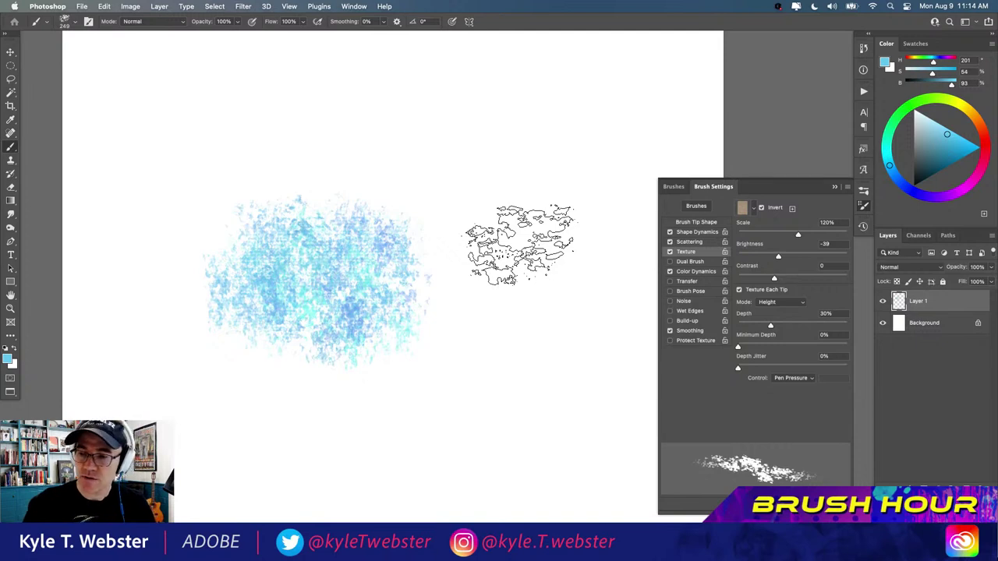
- Lasso a wavy strip shape, fill it with light blue, and deselect
{"action": "key", "text": "l"}
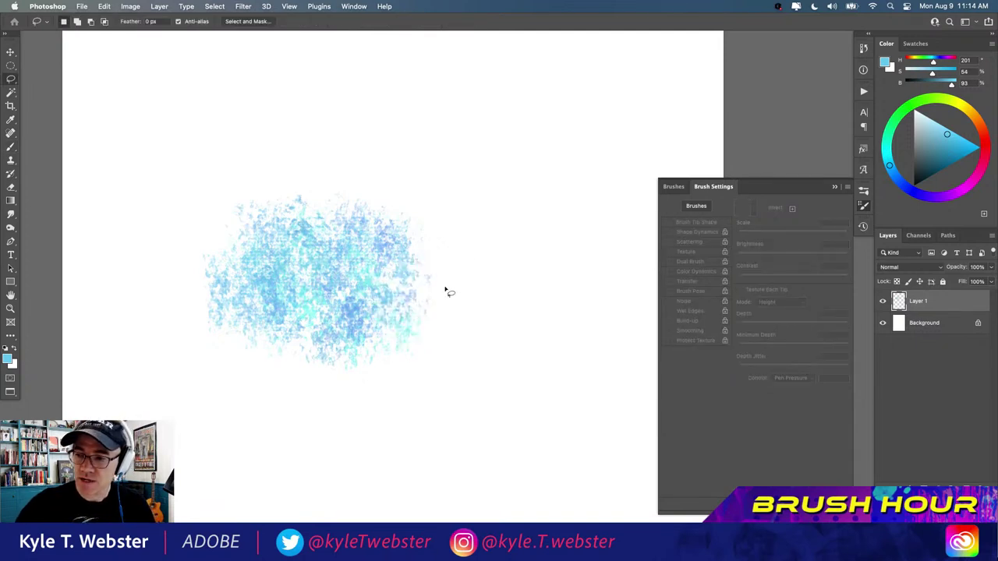
{"action": "mouse_move", "coordinate": [564, 164]}
{"action": "left_mouse_down"}
{"action": "mouse_move", "coordinate": [464, 166]}
{"action": "mouse_move", "coordinate": [466, 175]}
{"action": "mouse_move", "coordinate": [566, 165]}
{"action": "left_mouse_up"}
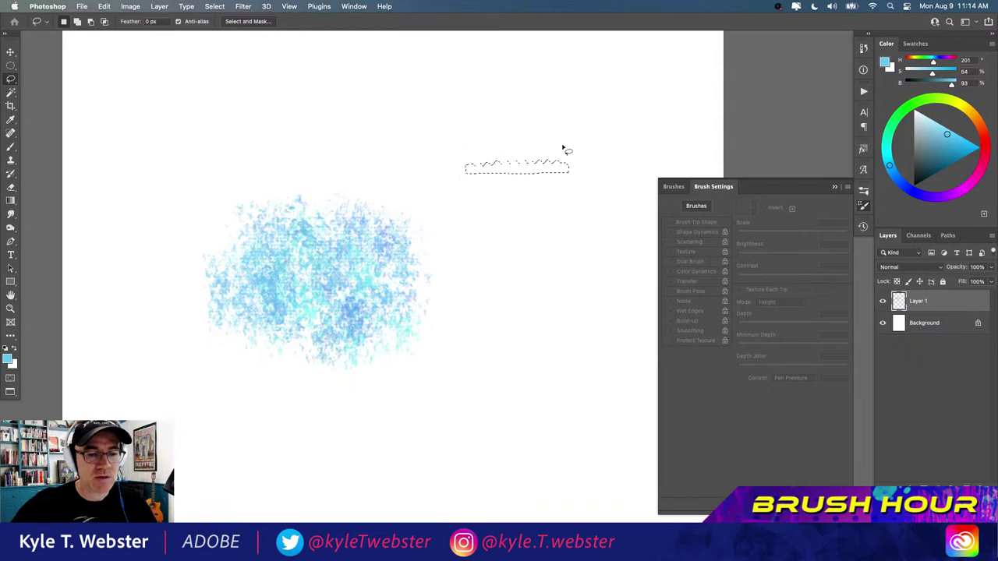
{"action": "key", "text": "alt+BackSpace"}
{"action": "key", "text": "super+d"}
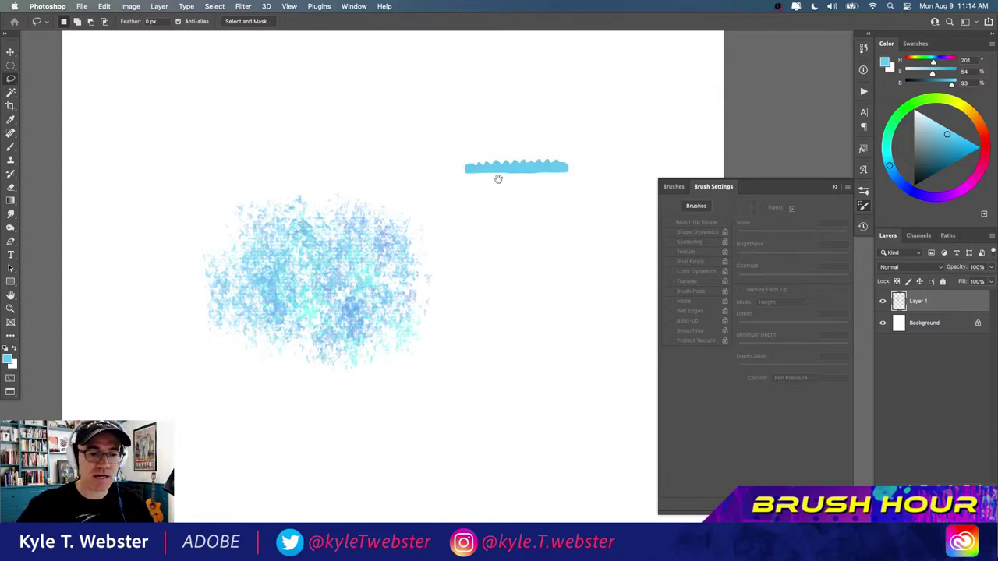
{"action": "scroll", "coordinate": [496, 176], "scroll_direction": "up", "scroll_amount": 3}
{"action": "left_click_drag", "start_coordinate": [451, 246], "coordinate": [352, 289]}
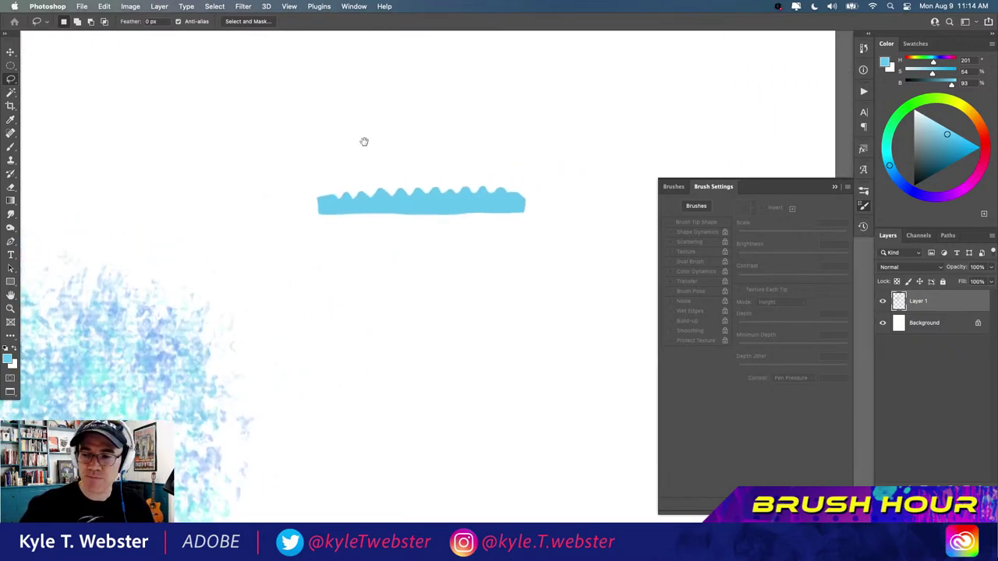
{"action": "key", "text": "b"}
- Trace a lasso selection along the strip's wavy top edge, then clear the selection
{"action": "key", "text": "l"}
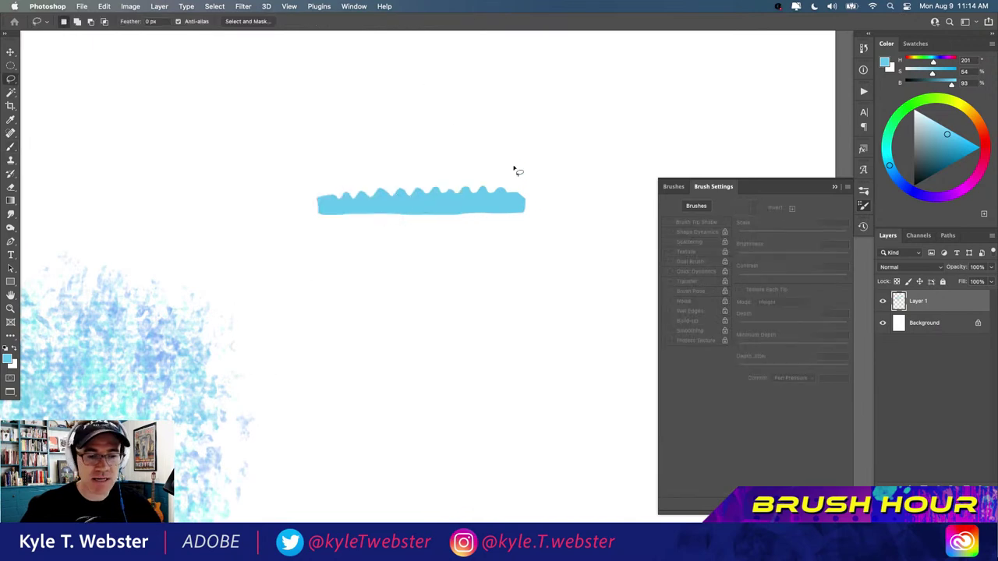
{"action": "mouse_move", "coordinate": [552, 161]}
{"action": "left_mouse_down"}
{"action": "mouse_move", "coordinate": [478, 187]}
{"action": "mouse_move", "coordinate": [276, 193]}
{"action": "left_mouse_up"}
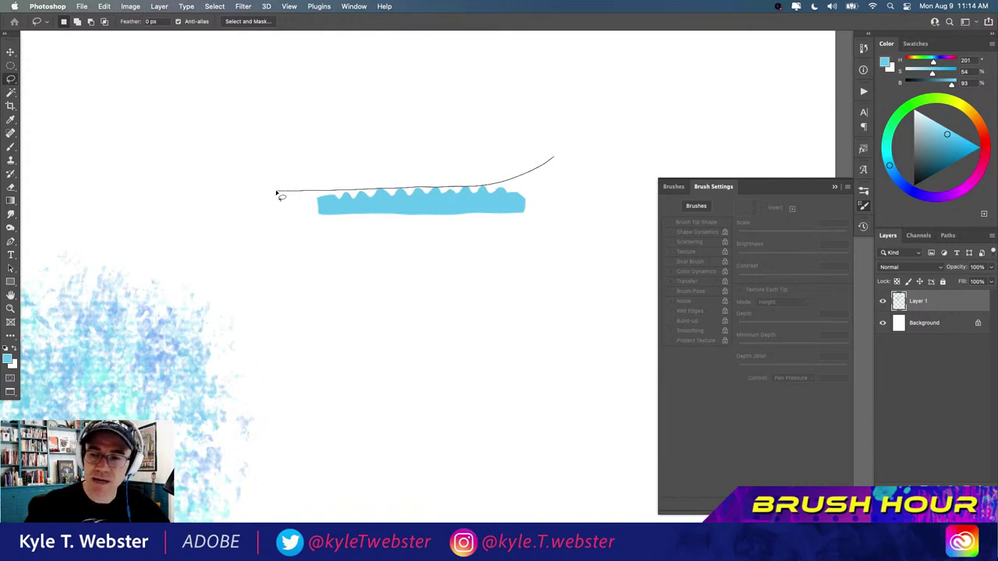
{"action": "left_click_drag", "start_coordinate": [277, 193], "coordinate": [278, 193]}
{"action": "left_click", "coordinate": [308, 109]}
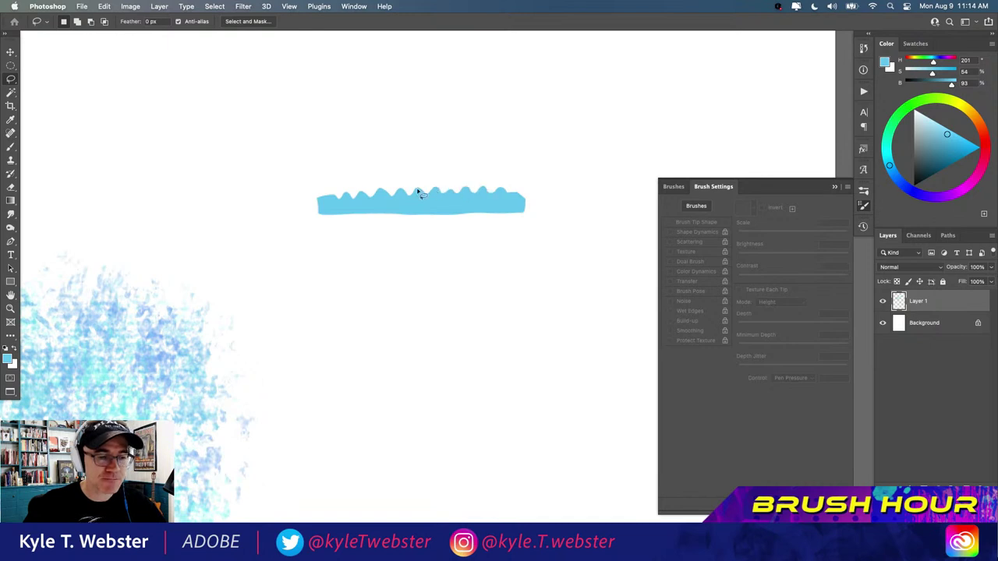
{"action": "left_click_drag", "start_coordinate": [347, 278], "coordinate": [380, 264]}
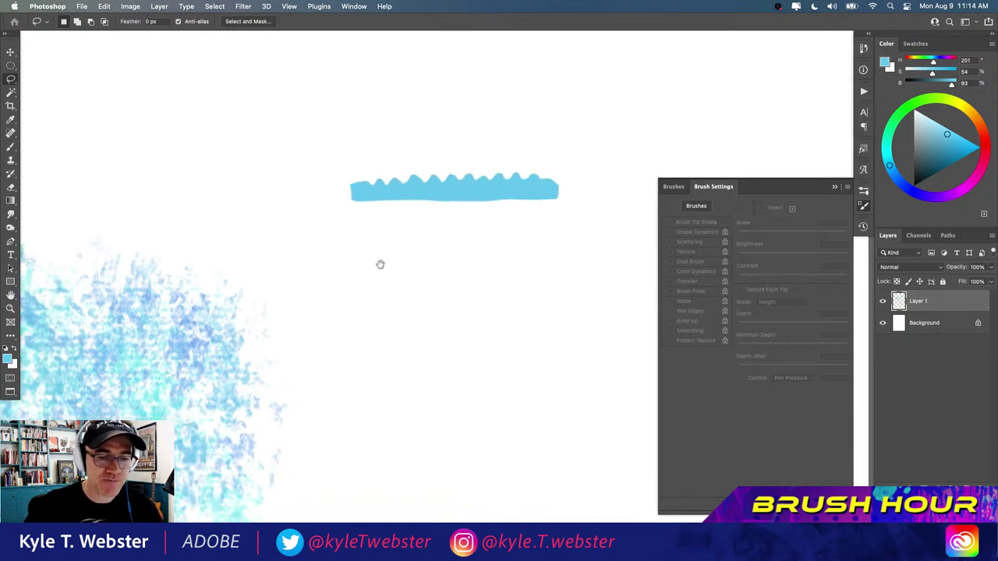
{"action": "key", "text": "b"}
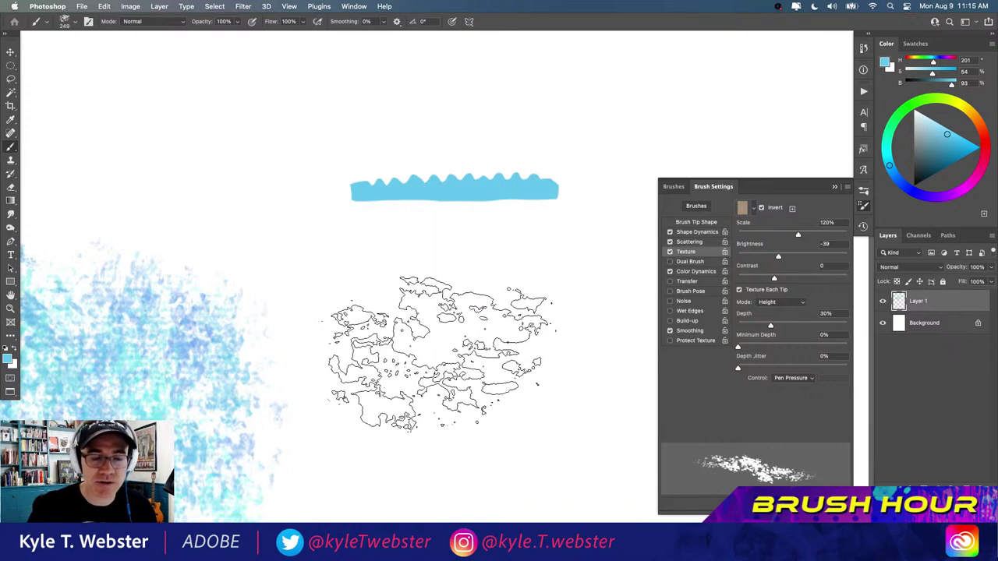
- Dab blue paint above the textured blob, then select all and delete every stroke from Layer 1
{"action": "scroll", "coordinate": [436, 371], "scroll_direction": "down", "scroll_amount": 2}
{"action": "left_click_drag", "start_coordinate": [340, 414], "coordinate": [453, 312]}
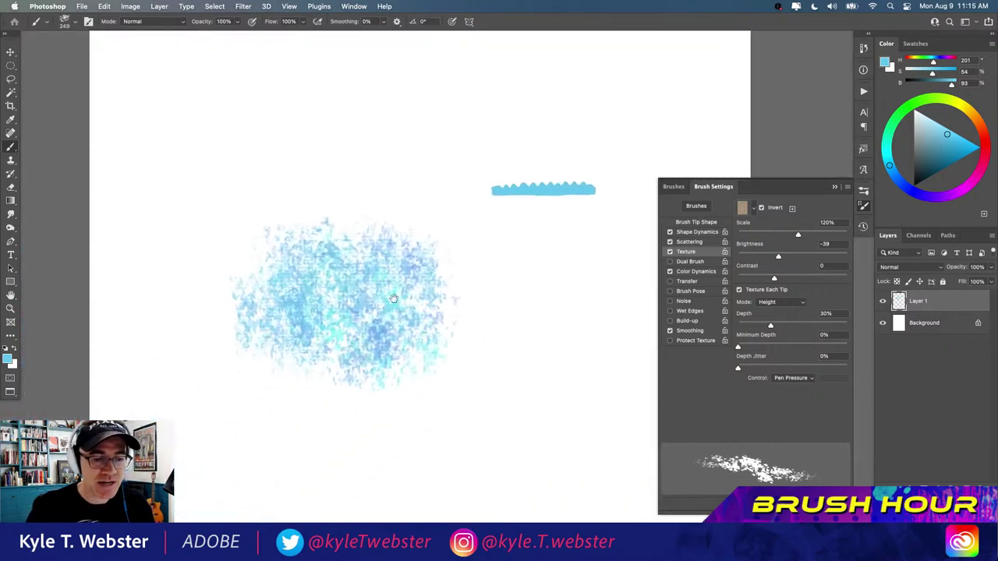
{"action": "mouse_move", "coordinate": [357, 155]}
{"action": "left_mouse_down"}
{"action": "mouse_move", "coordinate": [350, 190]}
{"action": "mouse_move", "coordinate": [300, 203]}
{"action": "mouse_move", "coordinate": [332, 182]}
{"action": "mouse_move", "coordinate": [347, 153]}
{"action": "mouse_move", "coordinate": [364, 156]}
{"action": "mouse_move", "coordinate": [371, 137]}
{"action": "mouse_move", "coordinate": [320, 134]}
{"action": "mouse_move", "coordinate": [298, 156]}
{"action": "left_mouse_up"}
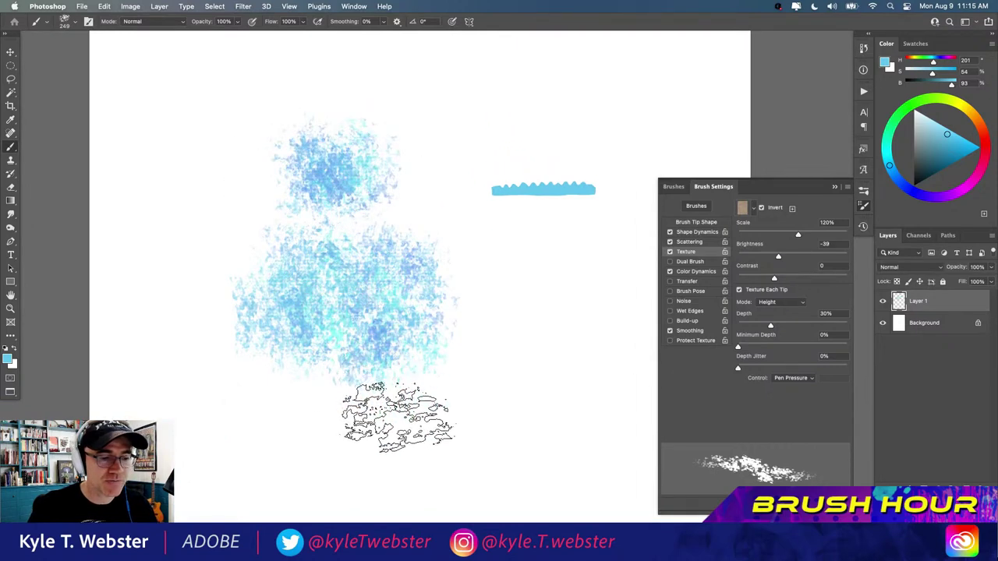
{"action": "left_click_drag", "start_coordinate": [403, 316], "coordinate": [390, 304]}
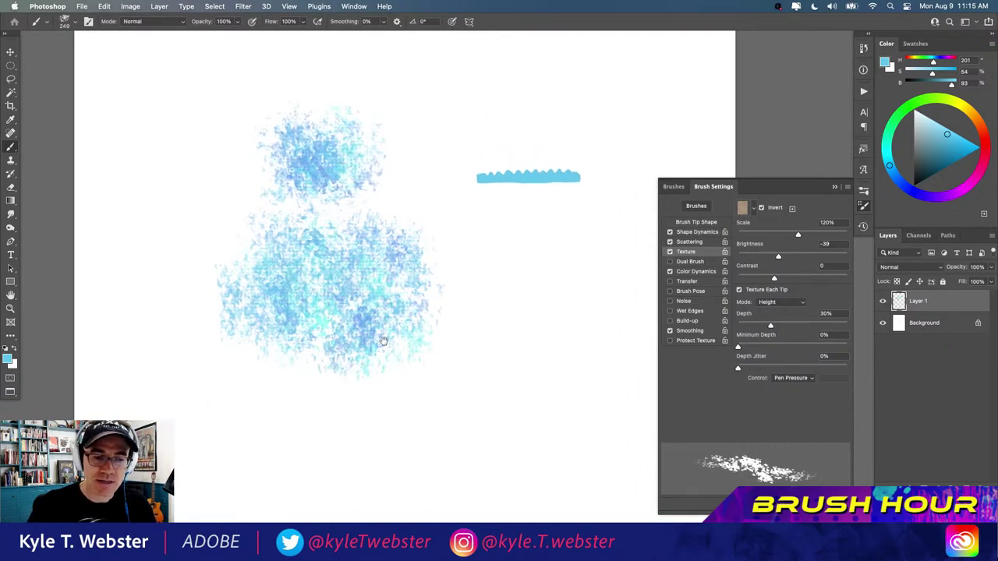
{"action": "key", "text": "super+a"}
{"action": "key", "text": "Delete"}
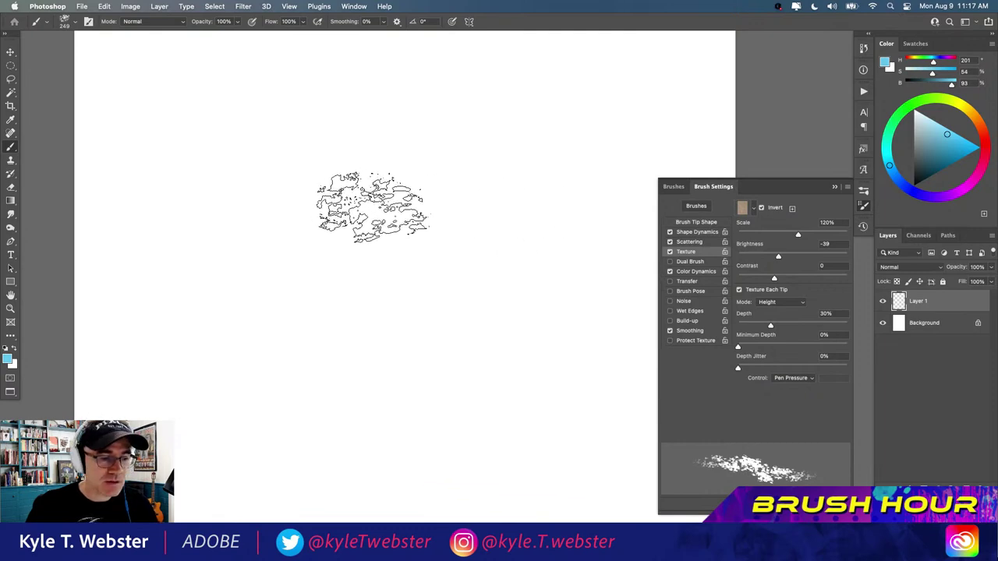
- Paint a tall textured blob mid-canvas and confirm the light blue (H 201, S 54, B 93) in the Color Picker
{"action": "mouse_move", "coordinate": [367, 200]}
{"action": "left_mouse_down"}
{"action": "mouse_move", "coordinate": [374, 316]}
{"action": "mouse_move", "coordinate": [343, 394]}
{"action": "mouse_move", "coordinate": [338, 233]}
{"action": "mouse_move", "coordinate": [357, 173]}
{"action": "mouse_move", "coordinate": [371, 179]}
{"action": "mouse_move", "coordinate": [373, 329]}
{"action": "mouse_move", "coordinate": [335, 353]}
{"action": "mouse_move", "coordinate": [319, 207]}
{"action": "mouse_move", "coordinate": [303, 191]}
{"action": "mouse_move", "coordinate": [310, 345]}
{"action": "mouse_move", "coordinate": [264, 368]}
{"action": "mouse_move", "coordinate": [294, 259]}
{"action": "mouse_move", "coordinate": [296, 173]}
{"action": "mouse_move", "coordinate": [307, 356]}
{"action": "mouse_move", "coordinate": [301, 213]}
{"action": "mouse_move", "coordinate": [316, 188]}
{"action": "mouse_move", "coordinate": [341, 332]}
{"action": "mouse_move", "coordinate": [371, 180]}
{"action": "mouse_move", "coordinate": [382, 294]}
{"action": "mouse_move", "coordinate": [401, 359]}
{"action": "mouse_move", "coordinate": [406, 194]}
{"action": "mouse_move", "coordinate": [434, 267]}
{"action": "left_mouse_up"}
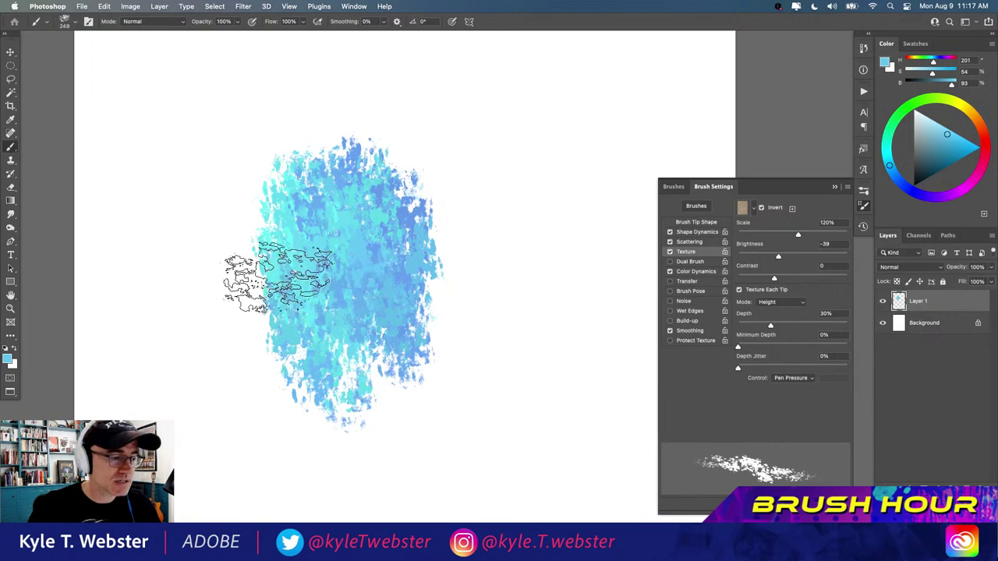
{"action": "left_click", "coordinate": [8, 360]}
{"action": "left_click_drag", "start_coordinate": [73, 260], "coordinate": [395, 223]}
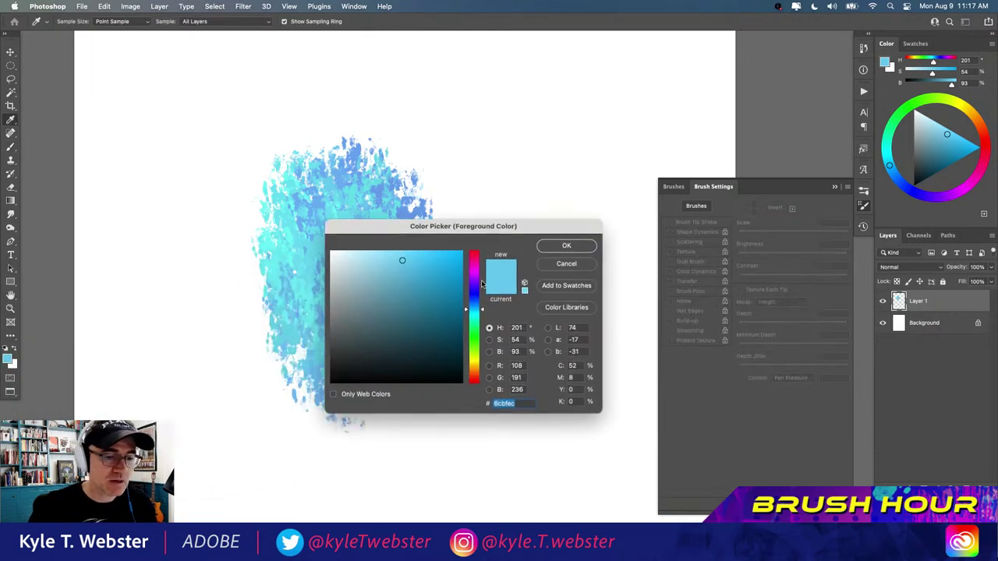
{"action": "left_click", "coordinate": [562, 266]}
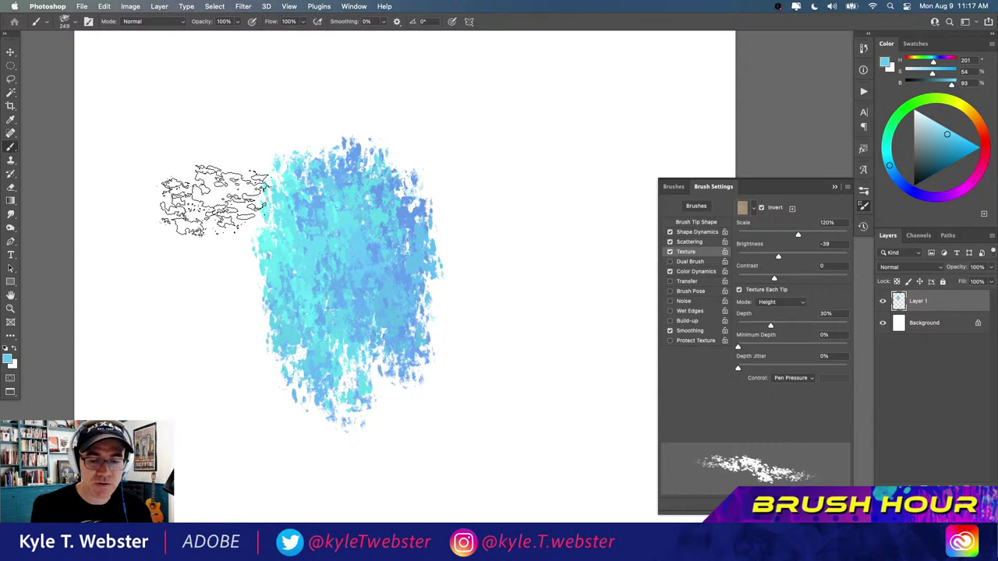
- Set Hue Jitter to 0% and Brightness Jitter to 10%, then paint a second column at right
{"action": "left_click", "coordinate": [690, 271]}
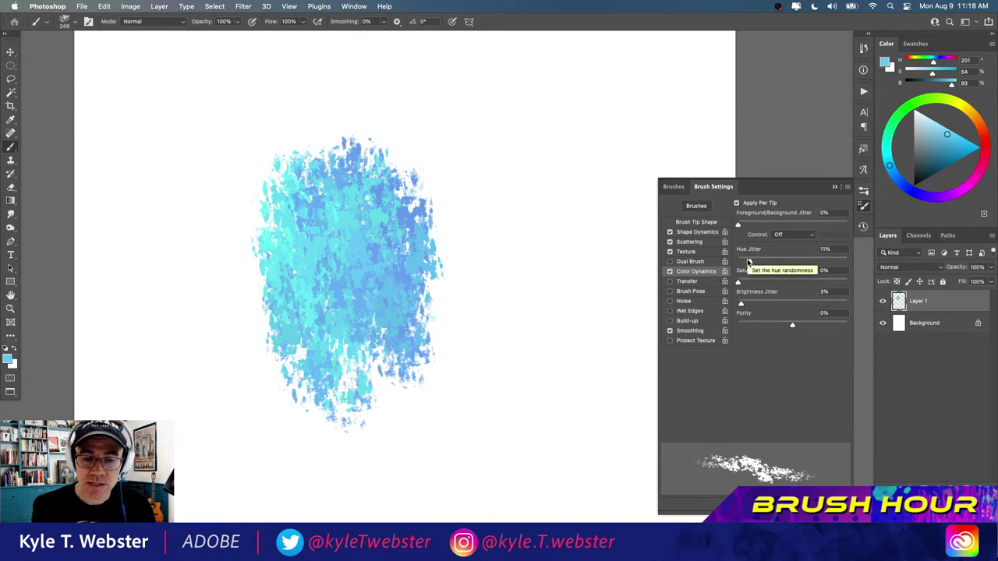
{"action": "left_click_drag", "start_coordinate": [751, 262], "coordinate": [737, 263]}
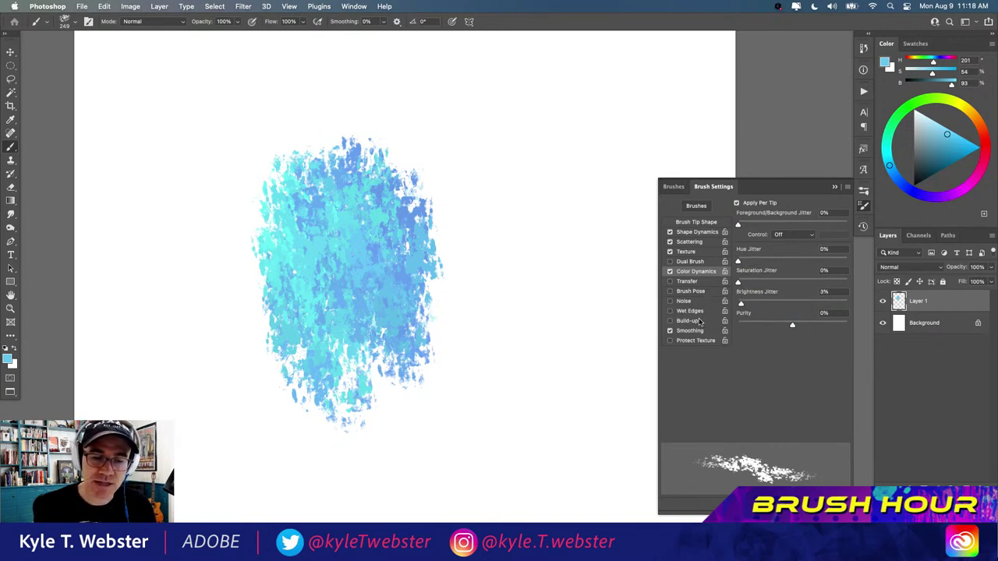
{"action": "left_click_drag", "start_coordinate": [740, 303], "coordinate": [749, 304]}
{"action": "mouse_move", "coordinate": [537, 164]}
{"action": "left_mouse_down"}
{"action": "mouse_move", "coordinate": [557, 343]}
{"action": "mouse_move", "coordinate": [523, 161]}
{"action": "mouse_move", "coordinate": [535, 346]}
{"action": "mouse_move", "coordinate": [560, 355]}
{"action": "mouse_move", "coordinate": [570, 272]}
{"action": "mouse_move", "coordinate": [519, 225]}
{"action": "mouse_move", "coordinate": [507, 265]}
{"action": "mouse_move", "coordinate": [528, 247]}
{"action": "mouse_move", "coordinate": [552, 148]}
{"action": "left_mouse_up"}
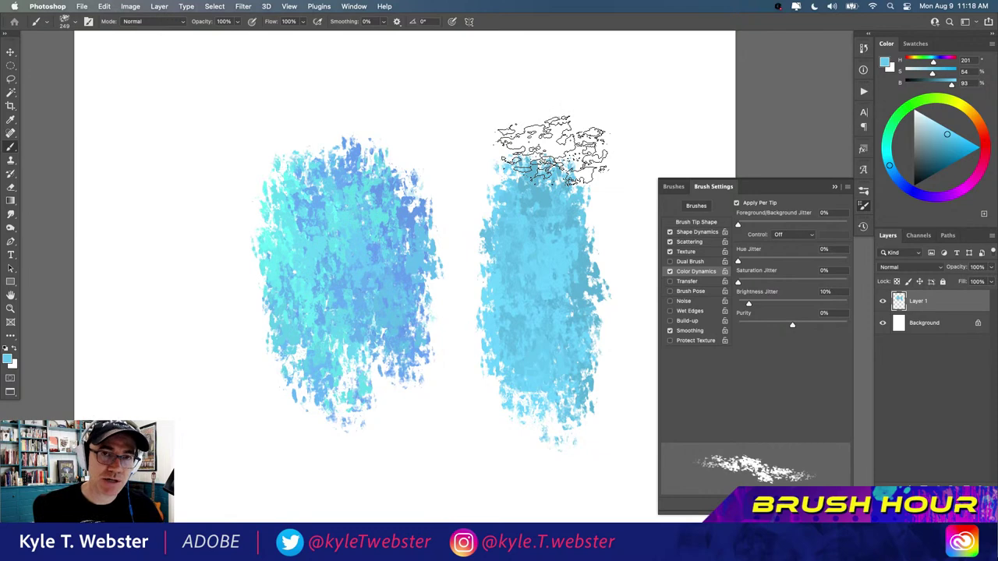
{"action": "mouse_move", "coordinate": [552, 150]}
{"action": "left_mouse_down"}
{"action": "mouse_move", "coordinate": [530, 283]}
{"action": "mouse_move", "coordinate": [508, 201]}
{"action": "mouse_move", "coordinate": [511, 147]}
{"action": "mouse_move", "coordinate": [539, 236]}
{"action": "mouse_move", "coordinate": [539, 148]}
{"action": "mouse_move", "coordinate": [563, 175]}
{"action": "mouse_move", "coordinate": [570, 257]}
{"action": "mouse_move", "coordinate": [553, 294]}
{"action": "mouse_move", "coordinate": [516, 265]}
{"action": "mouse_move", "coordinate": [520, 372]}
{"action": "mouse_move", "coordinate": [541, 344]}
{"action": "mouse_move", "coordinate": [560, 231]}
{"action": "mouse_move", "coordinate": [579, 250]}
{"action": "mouse_move", "coordinate": [590, 390]}
{"action": "mouse_move", "coordinate": [581, 219]}
{"action": "mouse_move", "coordinate": [588, 355]}
{"action": "mouse_move", "coordinate": [559, 335]}
{"action": "mouse_move", "coordinate": [552, 273]}
{"action": "mouse_move", "coordinate": [572, 401]}
{"action": "left_mouse_up"}
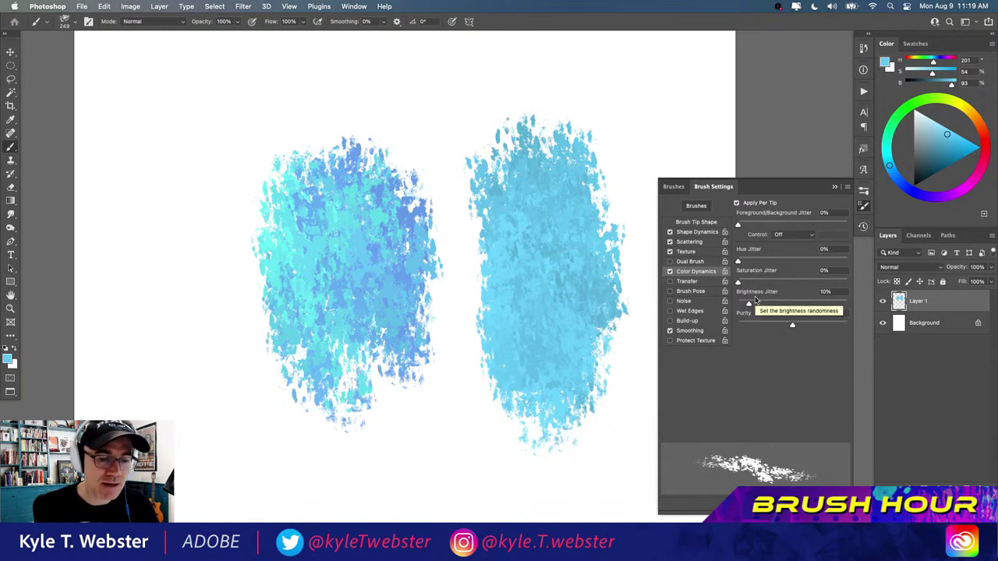
- Paint a diagonal stroke at lower left, inspect it zoomed in, then brush cyan over the middle blob's left
{"action": "mouse_move", "coordinate": [279, 451]}
{"action": "left_mouse_down"}
{"action": "mouse_move", "coordinate": [156, 346]}
{"action": "mouse_move", "coordinate": [200, 372]}
{"action": "mouse_move", "coordinate": [178, 302]}
{"action": "mouse_move", "coordinate": [223, 356]}
{"action": "mouse_move", "coordinate": [171, 248]}
{"action": "left_mouse_up"}
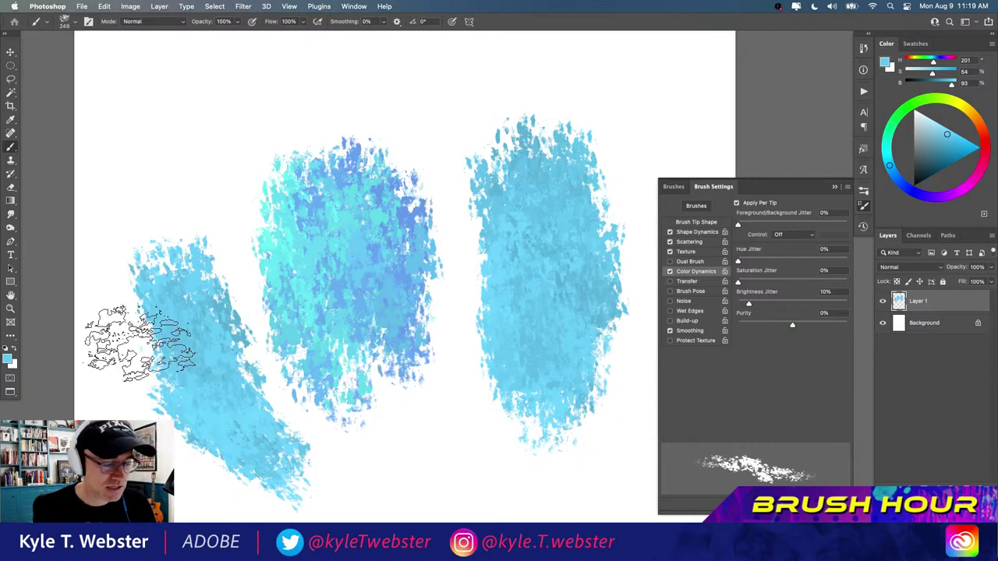
{"action": "scroll", "coordinate": [187, 355], "scroll_direction": "up", "scroll_amount": 3}
{"action": "left_click_drag", "start_coordinate": [203, 350], "coordinate": [215, 335]}
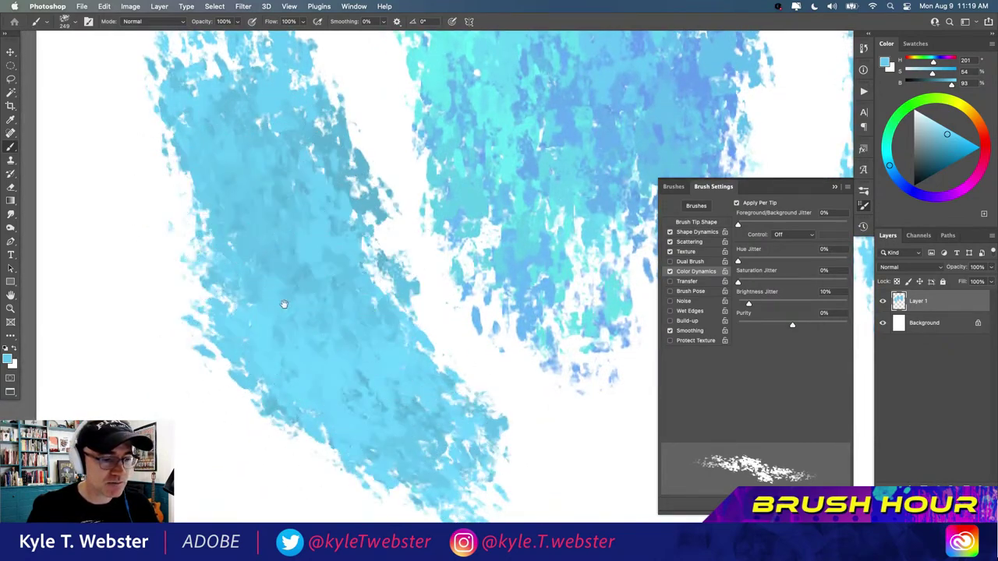
{"action": "left_click_drag", "start_coordinate": [278, 301], "coordinate": [257, 345]}
{"action": "left_click", "coordinate": [275, 360], "text": "alt"}
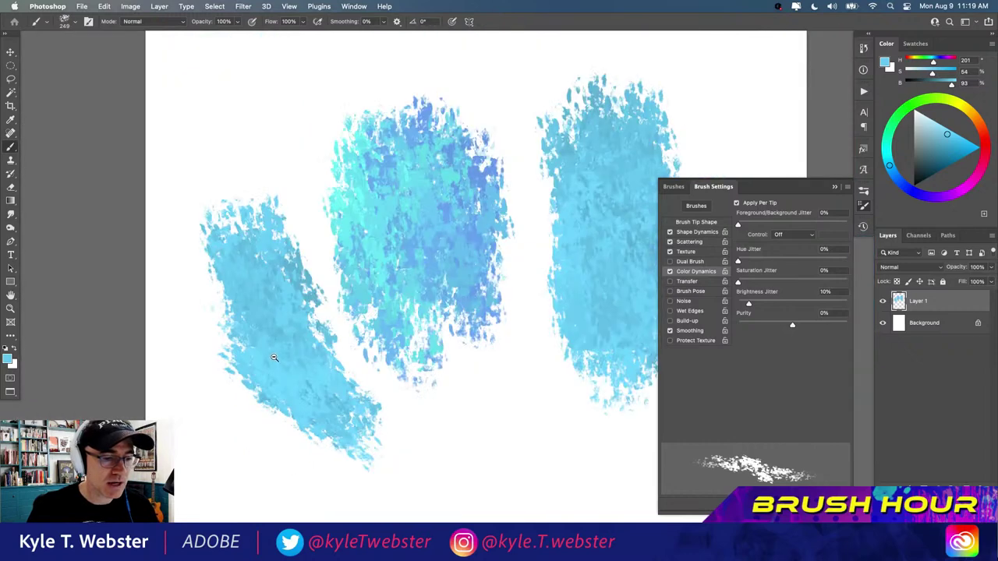
{"action": "mouse_move", "coordinate": [327, 265]}
{"action": "left_mouse_down"}
{"action": "mouse_move", "coordinate": [356, 223]}
{"action": "mouse_move", "coordinate": [356, 200]}
{"action": "mouse_move", "coordinate": [341, 245]}
{"action": "mouse_move", "coordinate": [286, 248]}
{"action": "left_mouse_up"}
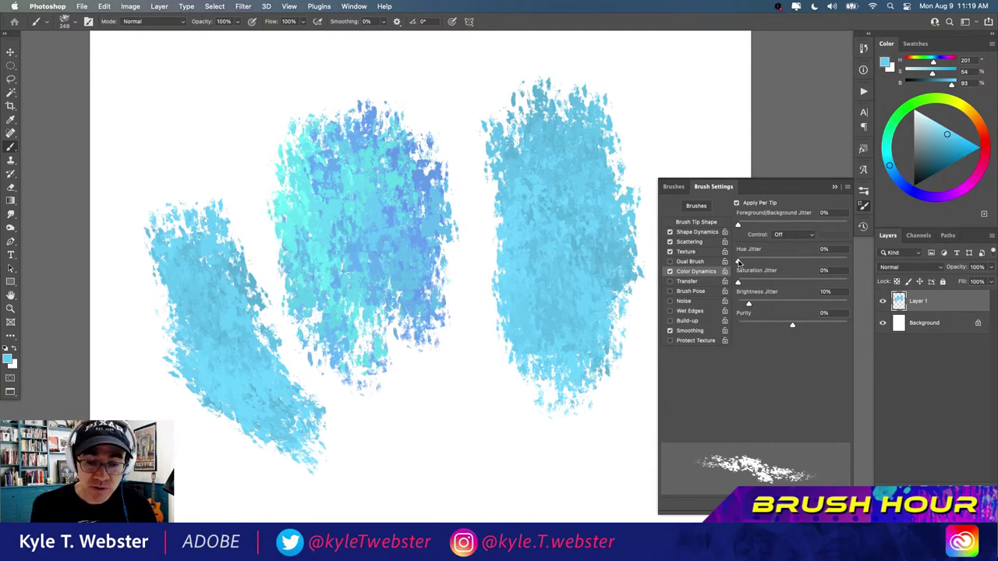
- Set Hue Jitter to 4%, paint a test stroke below the blobs, then delete all paint from Layer 1
{"action": "left_click_drag", "start_coordinate": [737, 261], "coordinate": [743, 263]}
{"action": "mouse_move", "coordinate": [501, 468]}
{"action": "left_mouse_down"}
{"action": "mouse_move", "coordinate": [421, 405]}
{"action": "mouse_move", "coordinate": [495, 476]}
{"action": "mouse_move", "coordinate": [454, 416]}
{"action": "mouse_move", "coordinate": [536, 482]}
{"action": "mouse_move", "coordinate": [477, 415]}
{"action": "mouse_move", "coordinate": [511, 457]}
{"action": "mouse_move", "coordinate": [493, 471]}
{"action": "mouse_move", "coordinate": [470, 465]}
{"action": "mouse_move", "coordinate": [457, 412]}
{"action": "left_mouse_up"}
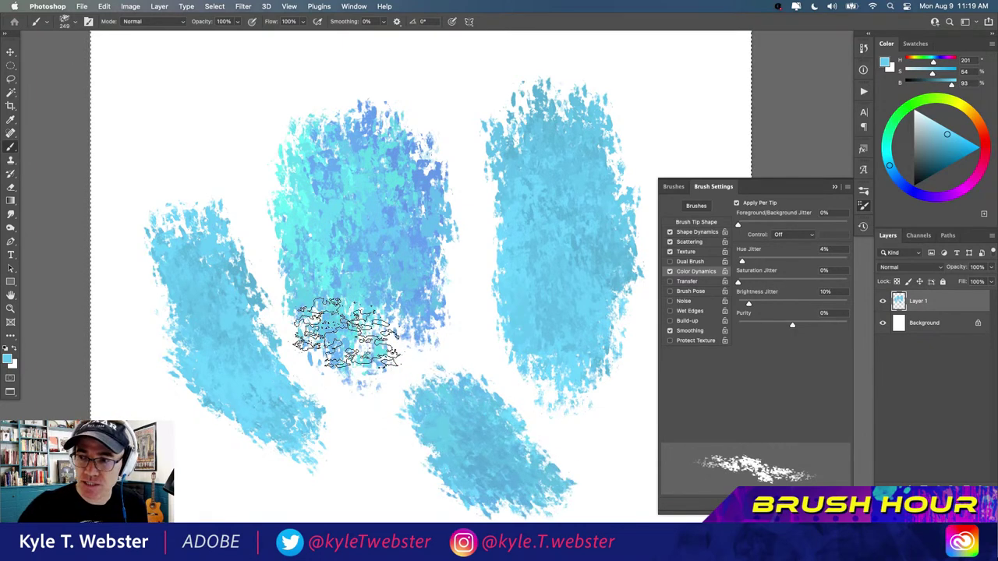
{"action": "key", "text": "BackSpace"}
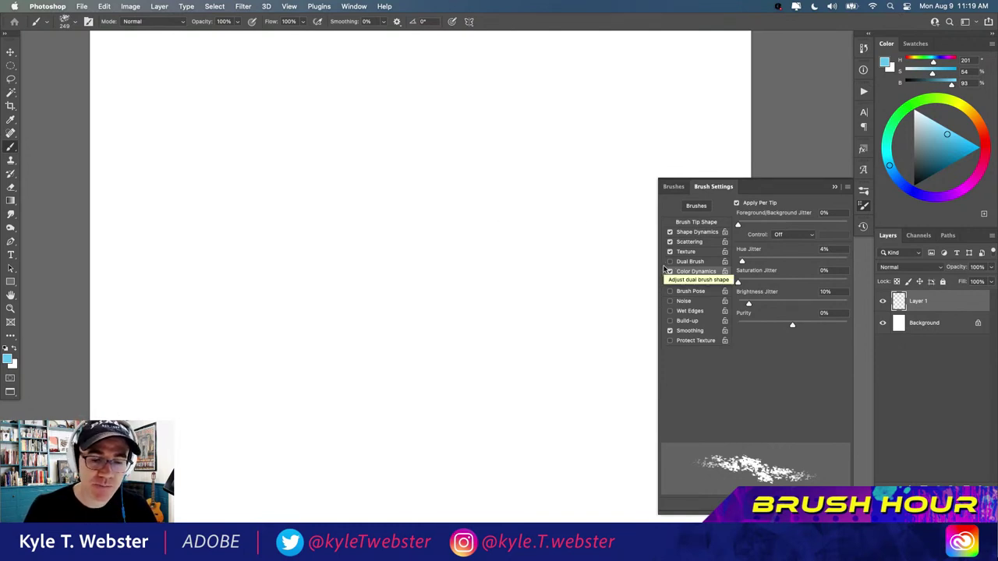
- Browse the Kyle_Impressionist brush presets and settle on Kyle's Paintbox - Cezanne at 249 px
{"action": "left_click", "coordinate": [674, 188]}
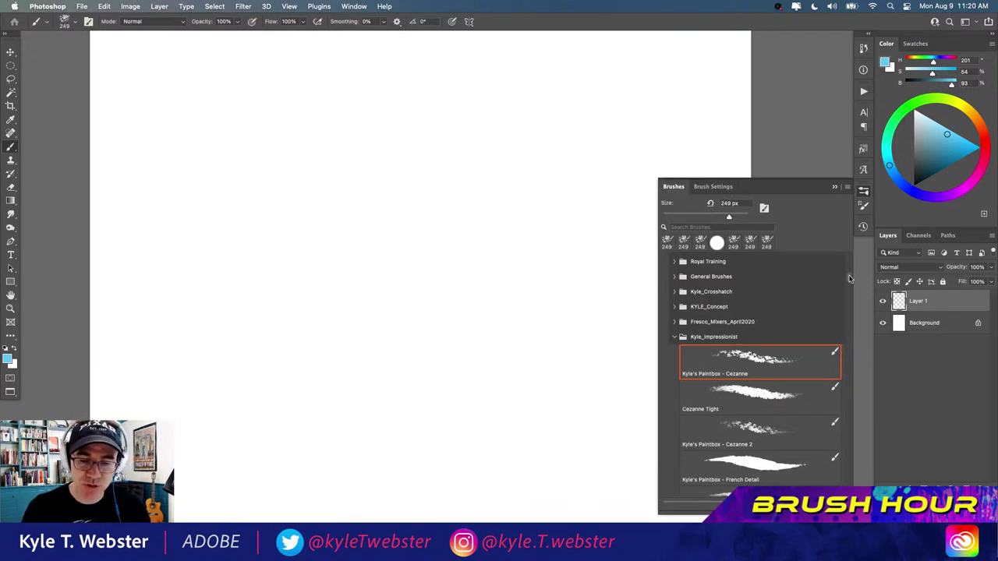
{"action": "scroll", "coordinate": [848, 279], "scroll_direction": "down", "scroll_amount": 1}
{"action": "scroll", "coordinate": [848, 280], "scroll_direction": "down", "scroll_amount": 3}
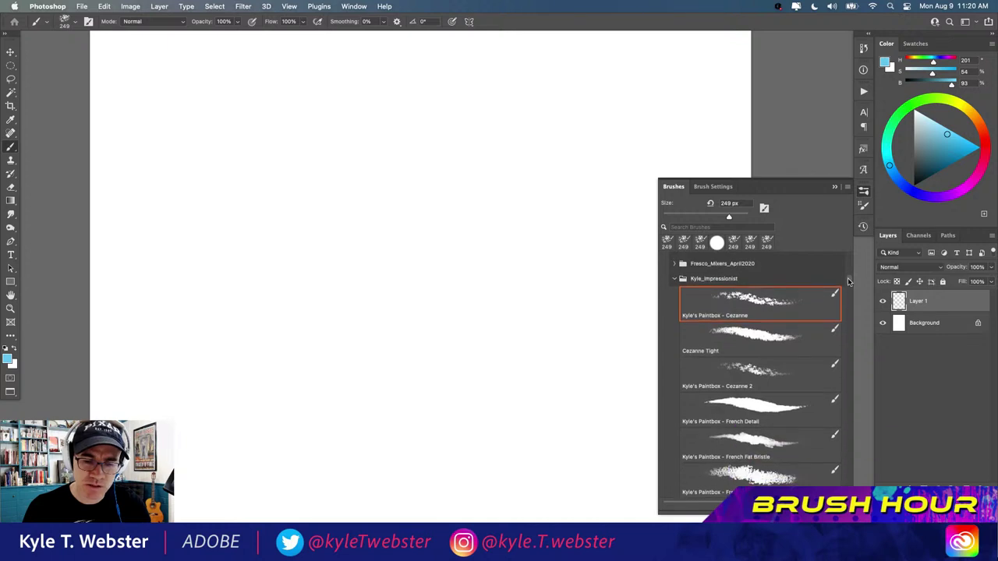
{"action": "scroll", "coordinate": [848, 286], "scroll_direction": "down", "scroll_amount": 12}
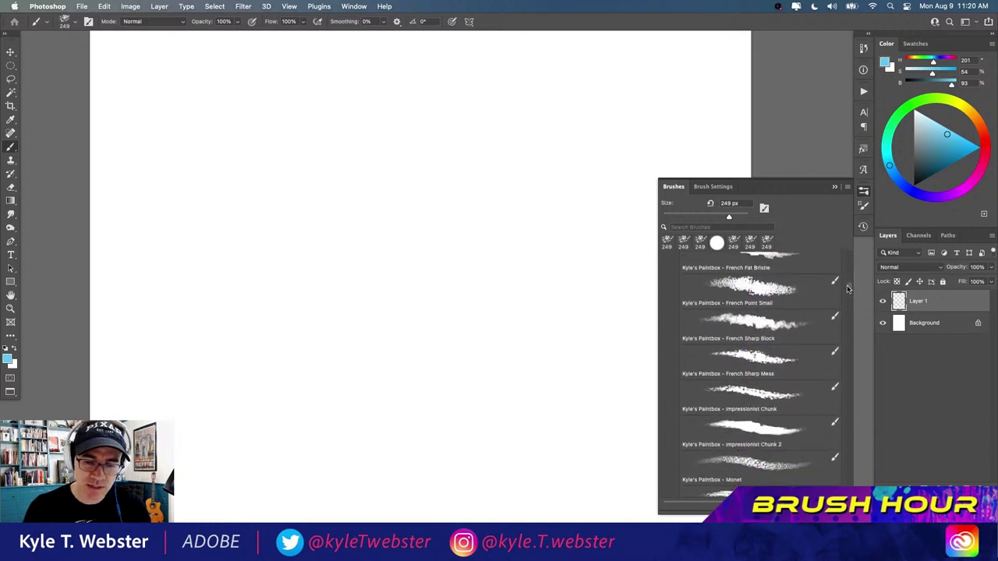
{"action": "scroll", "coordinate": [844, 302], "scroll_direction": "down", "scroll_amount": 4}
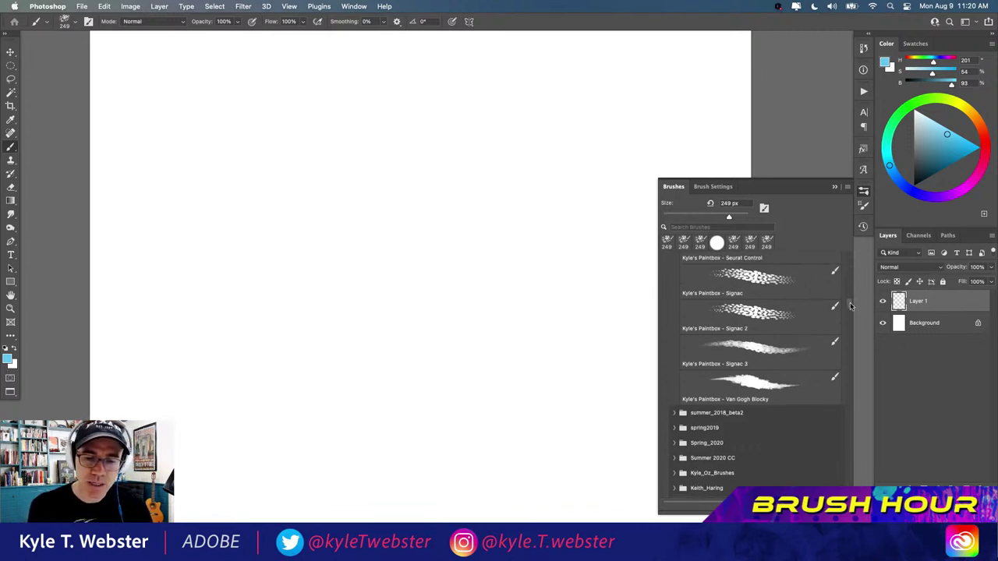
{"action": "scroll", "coordinate": [848, 305], "scroll_direction": "up", "scroll_amount": 10}
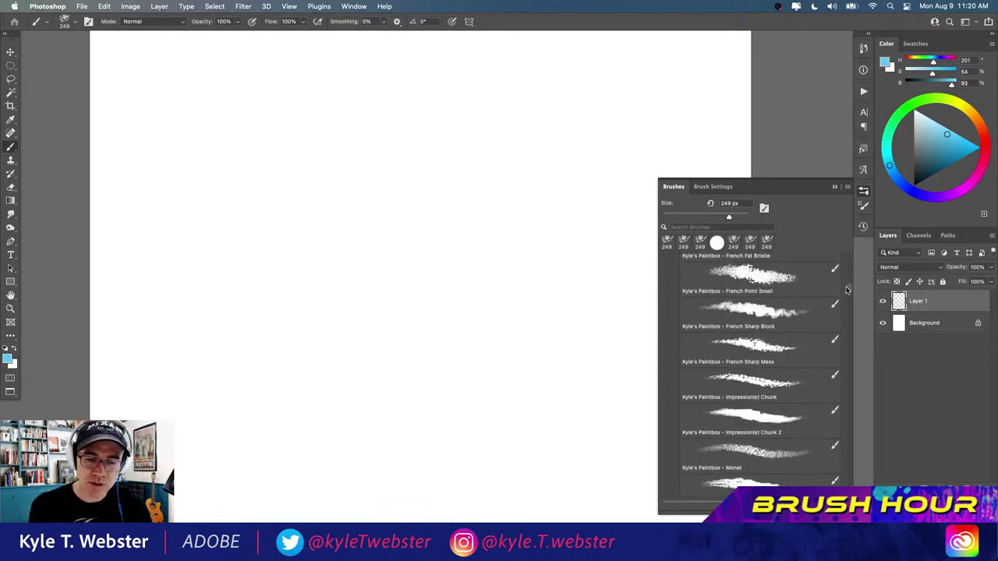
{"action": "scroll", "coordinate": [847, 284], "scroll_direction": "up", "scroll_amount": 3}
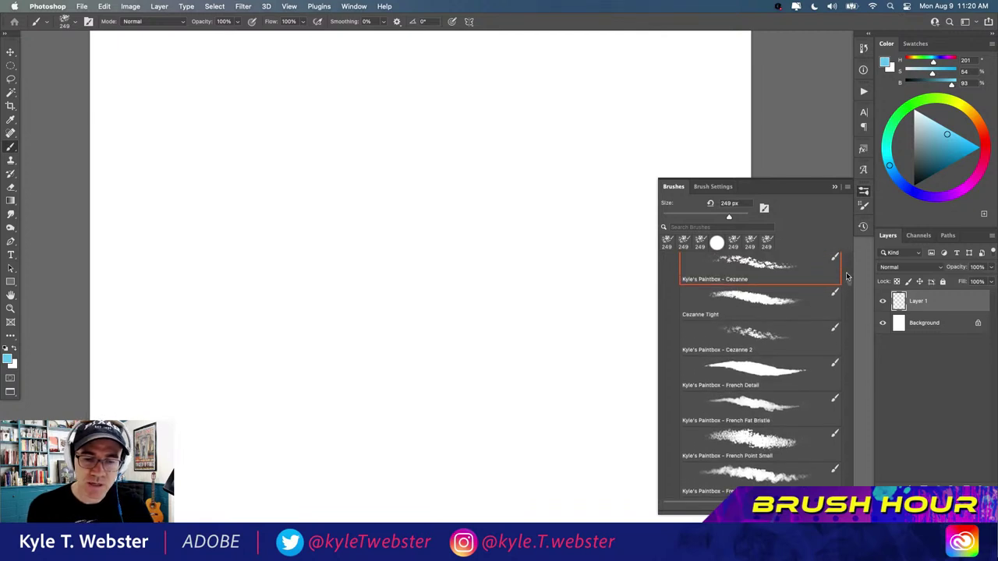
{"action": "scroll", "coordinate": [849, 280], "scroll_direction": "up", "scroll_amount": 3}
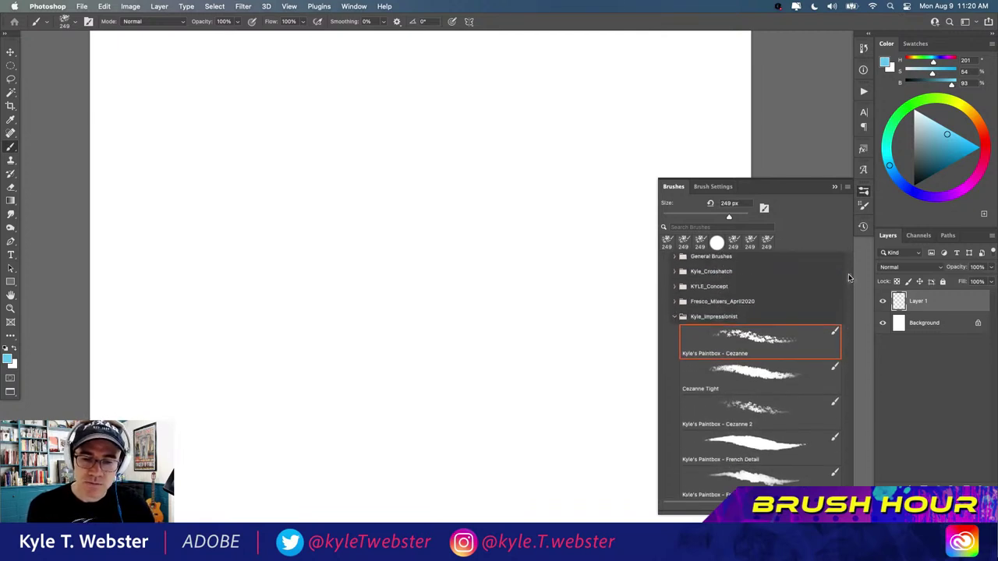
{"action": "scroll", "coordinate": [848, 273], "scroll_direction": "down", "scroll_amount": 1}
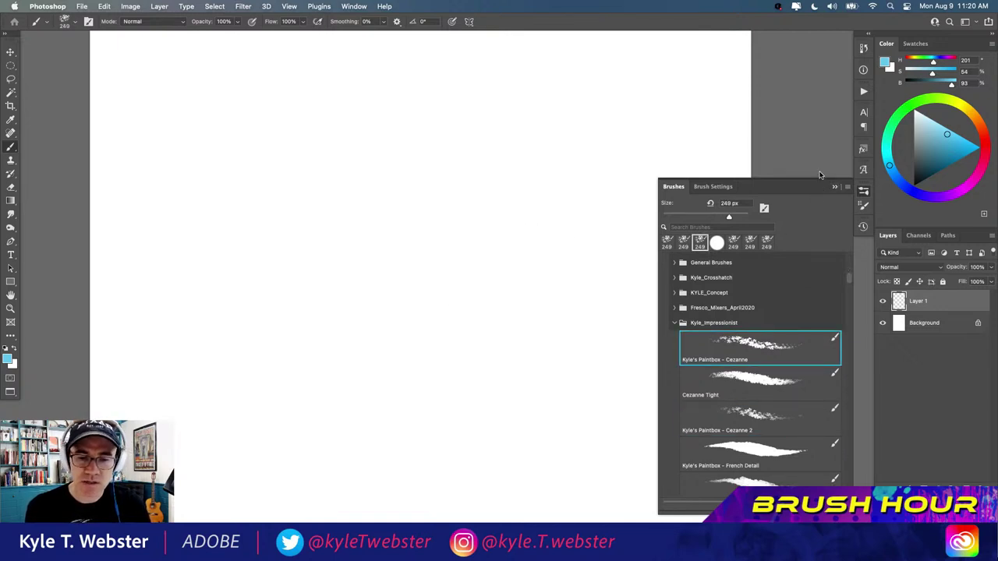
- Paint two stacked blue Cezanne strokes across the upper canvas, then pick purple on the colour wheel
{"action": "mouse_move", "coordinate": [473, 127]}
{"action": "left_mouse_down"}
{"action": "mouse_move", "coordinate": [256, 133]}
{"action": "mouse_move", "coordinate": [448, 131]}
{"action": "mouse_move", "coordinate": [300, 134]}
{"action": "left_mouse_up"}
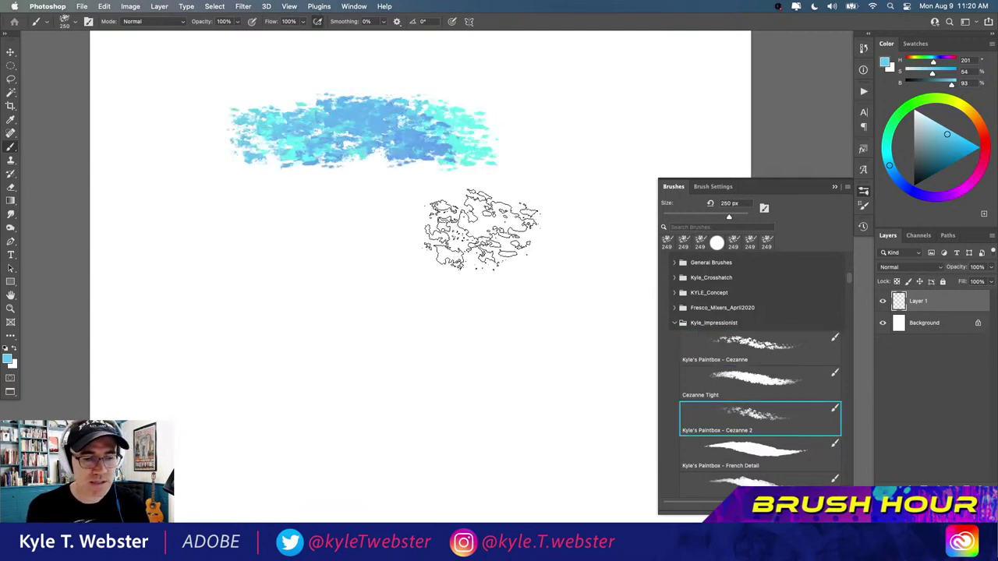
{"action": "mouse_move", "coordinate": [481, 222]}
{"action": "left_mouse_down"}
{"action": "mouse_move", "coordinate": [278, 223]}
{"action": "mouse_move", "coordinate": [457, 216]}
{"action": "mouse_move", "coordinate": [346, 237]}
{"action": "mouse_move", "coordinate": [239, 223]}
{"action": "mouse_move", "coordinate": [428, 229]}
{"action": "mouse_move", "coordinate": [205, 237]}
{"action": "left_mouse_up"}
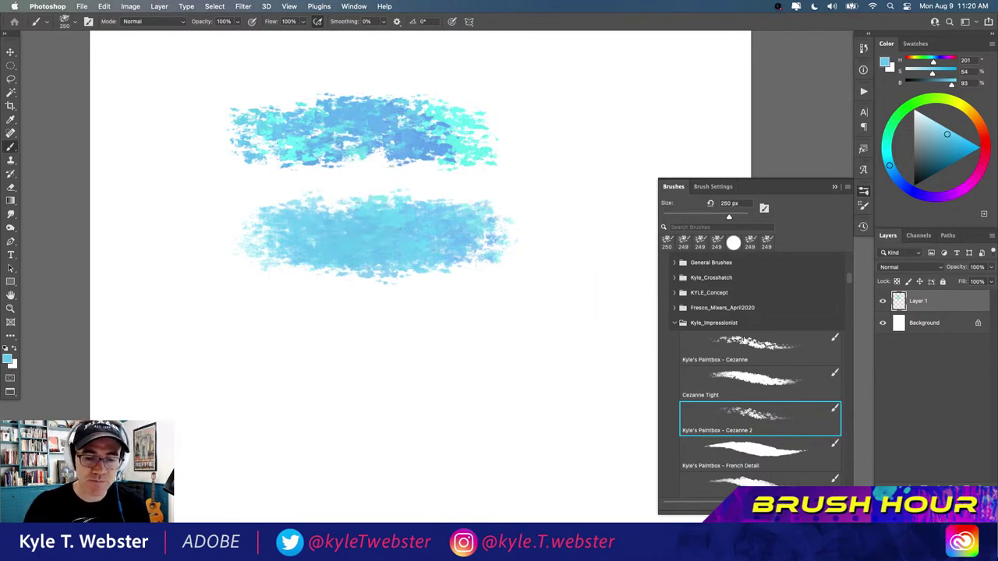
{"action": "left_click", "coordinate": [951, 197]}
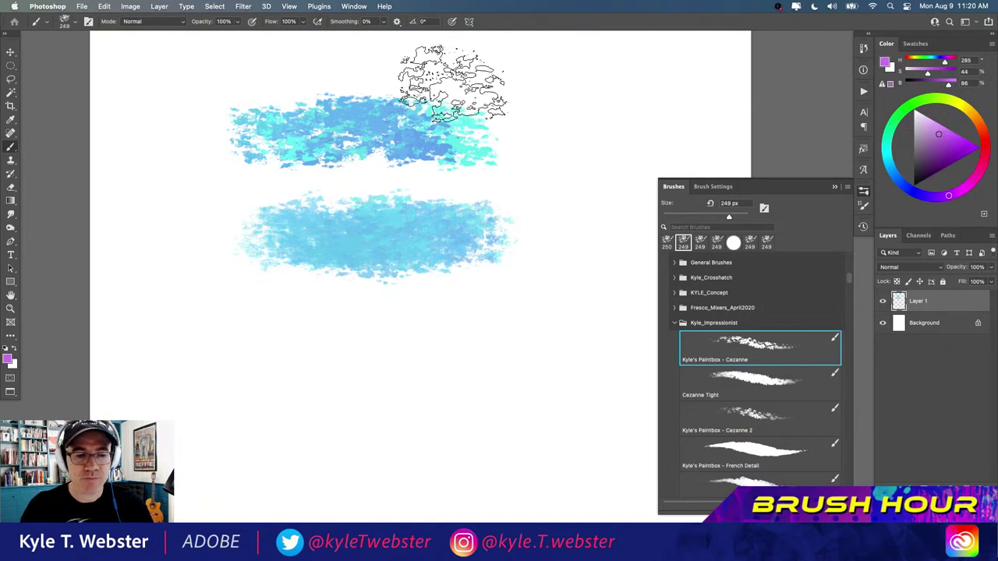
- Pick orange and paint it over the right end of the top blue stroke
{"action": "left_click", "coordinate": [964, 117]}
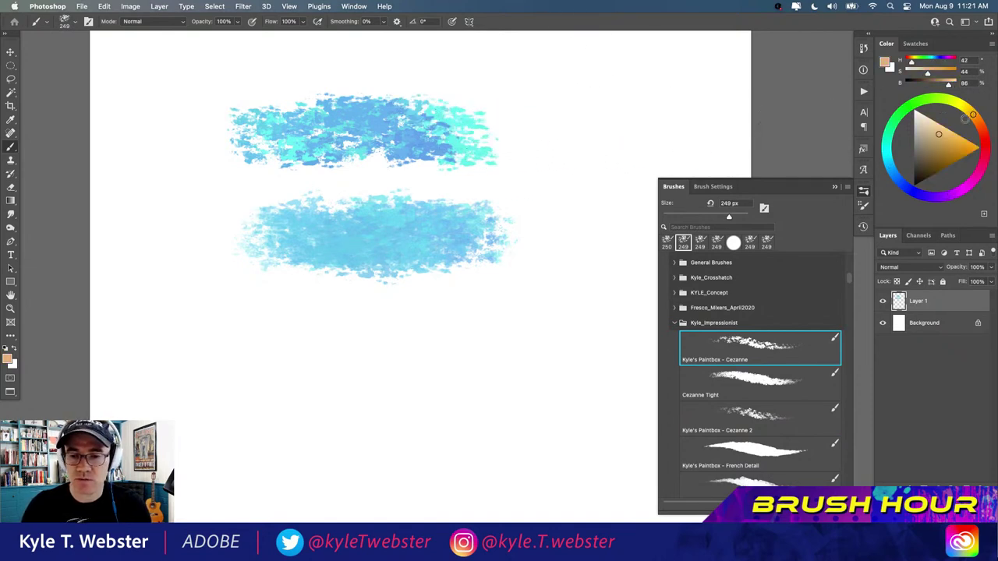
{"action": "mouse_move", "coordinate": [577, 129]}
{"action": "left_mouse_down"}
{"action": "mouse_move", "coordinate": [480, 131]}
{"action": "mouse_move", "coordinate": [579, 129]}
{"action": "mouse_move", "coordinate": [486, 131]}
{"action": "mouse_move", "coordinate": [511, 136]}
{"action": "left_mouse_up"}
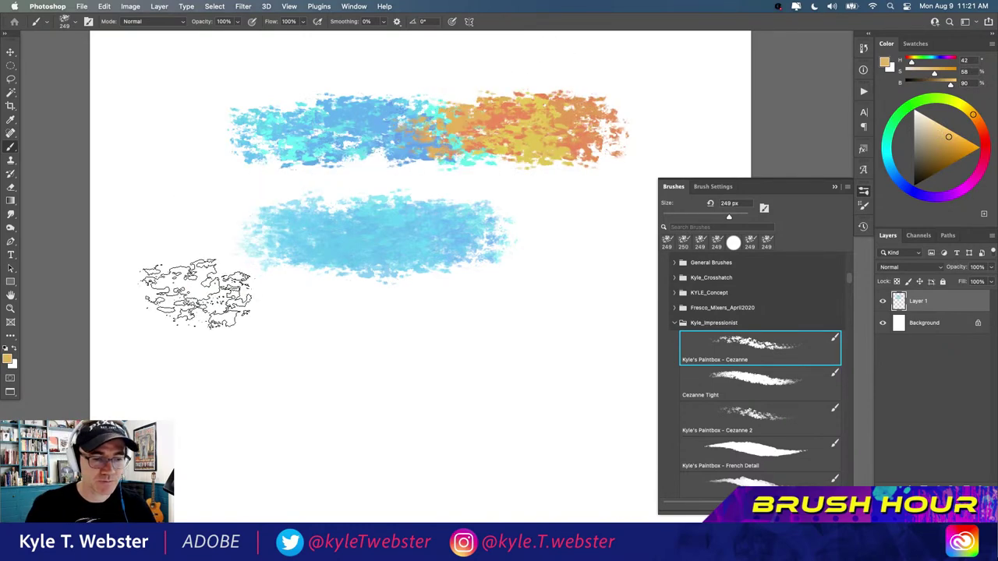
{"action": "left_click_drag", "start_coordinate": [442, 127], "coordinate": [601, 133]}
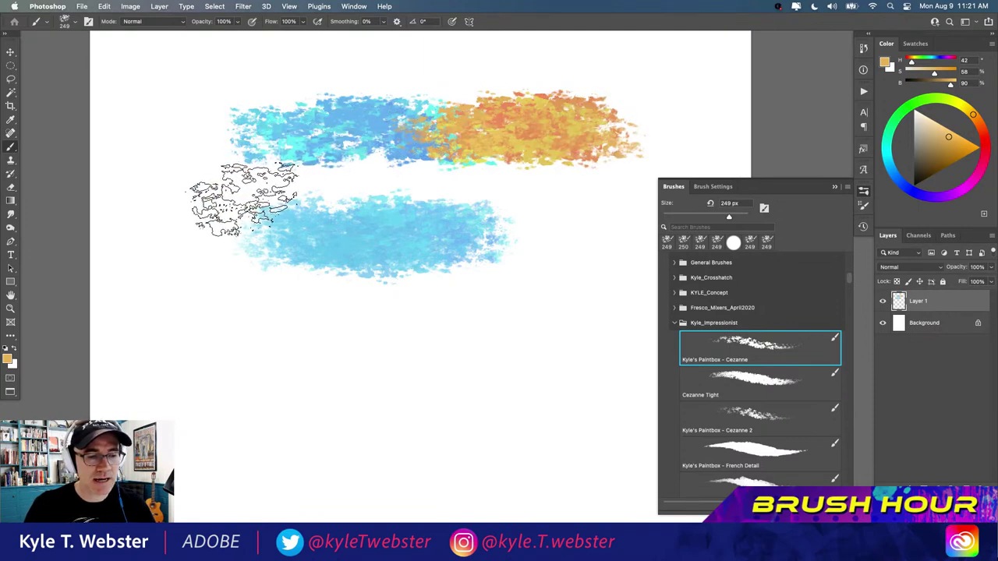
- With Cezanne 2, blend blue and sampled orange into the top stroke, undoing the last orange pass
{"action": "left_click", "coordinate": [739, 411]}
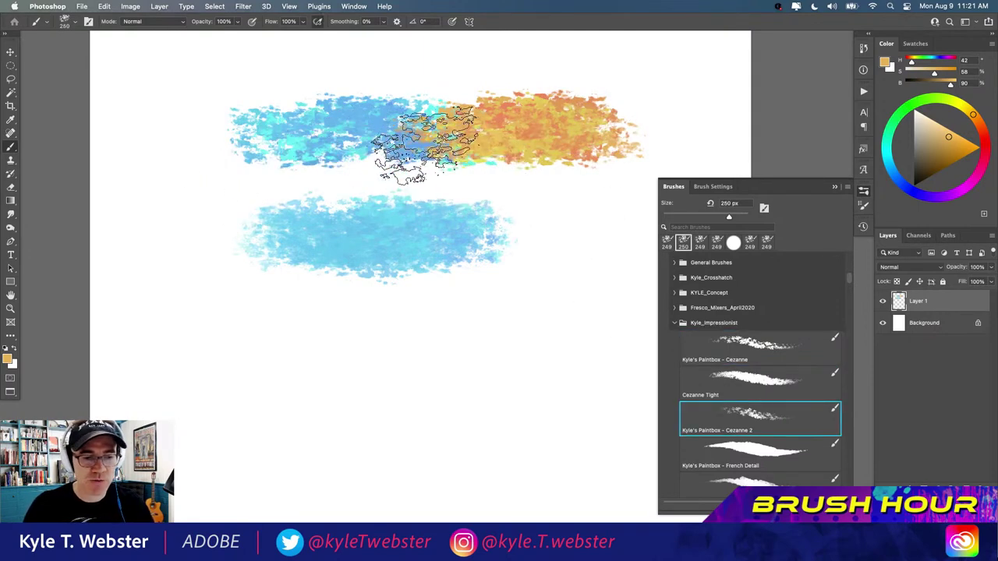
{"action": "left_click", "coordinate": [380, 120], "text": "alt"}
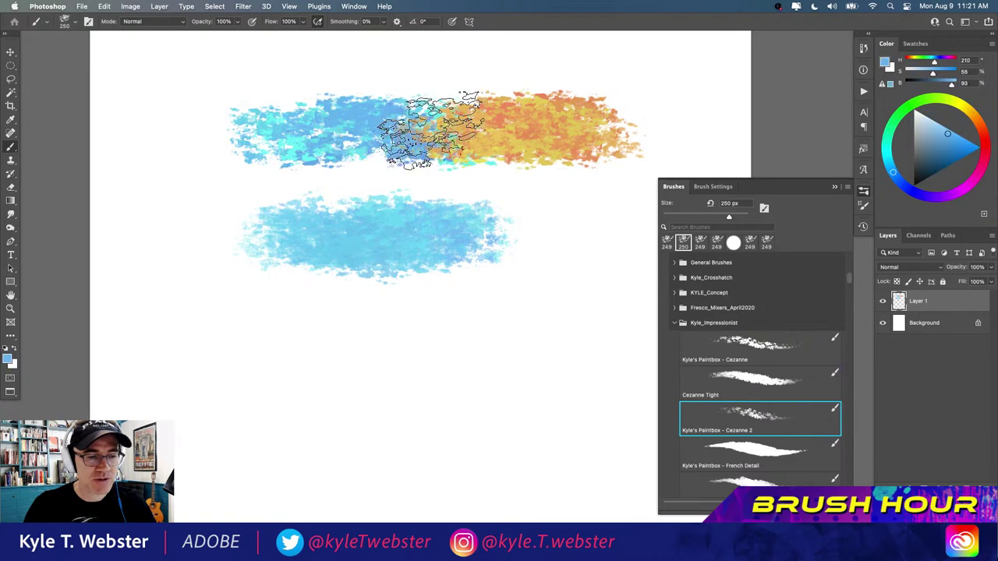
{"action": "left_click_drag", "start_coordinate": [420, 126], "coordinate": [467, 133]}
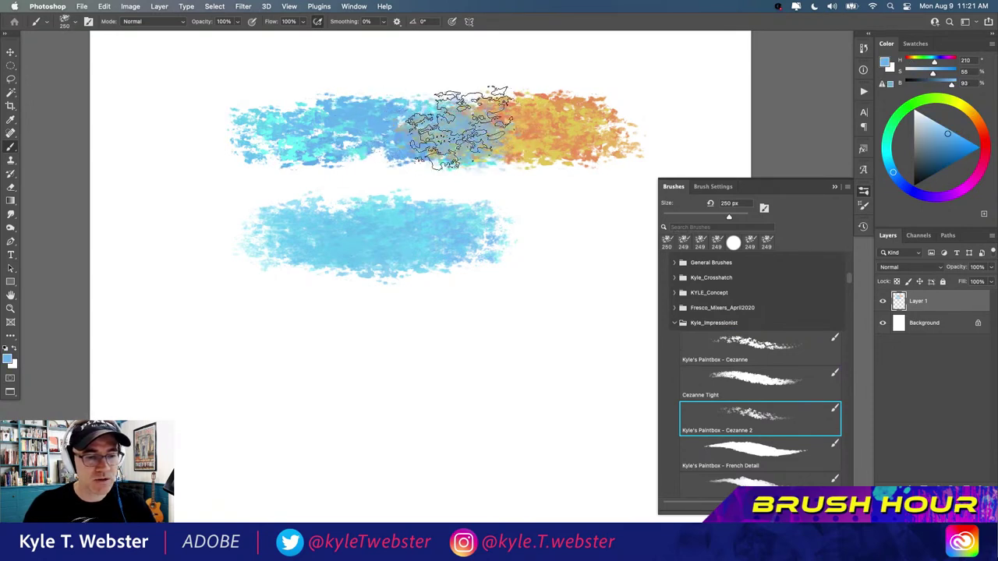
{"action": "left_click", "coordinate": [531, 117], "text": "alt"}
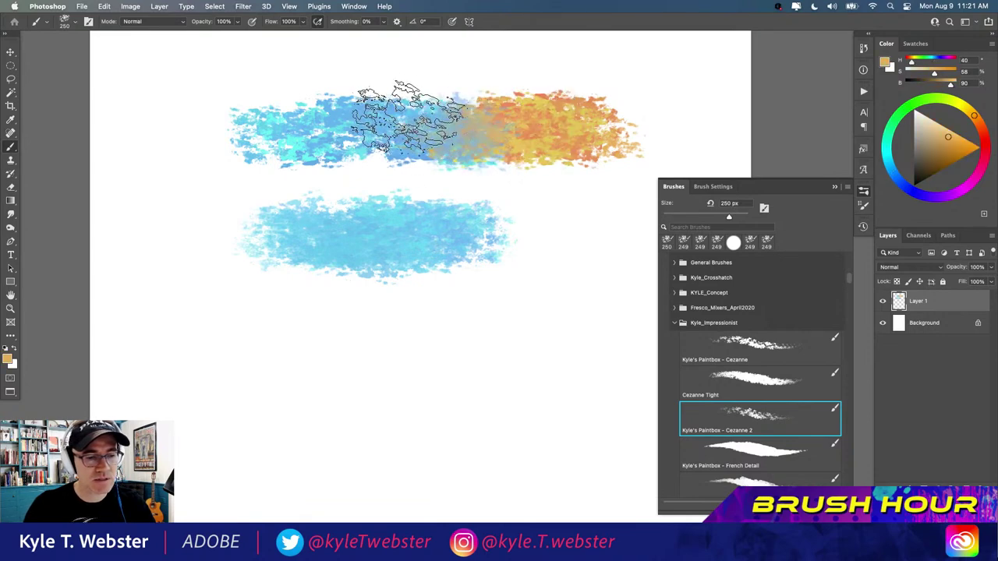
{"action": "mouse_move", "coordinate": [409, 117]}
{"action": "left_mouse_down"}
{"action": "mouse_move", "coordinate": [501, 113]}
{"action": "mouse_move", "coordinate": [434, 102]}
{"action": "mouse_move", "coordinate": [671, 173]}
{"action": "left_mouse_up"}
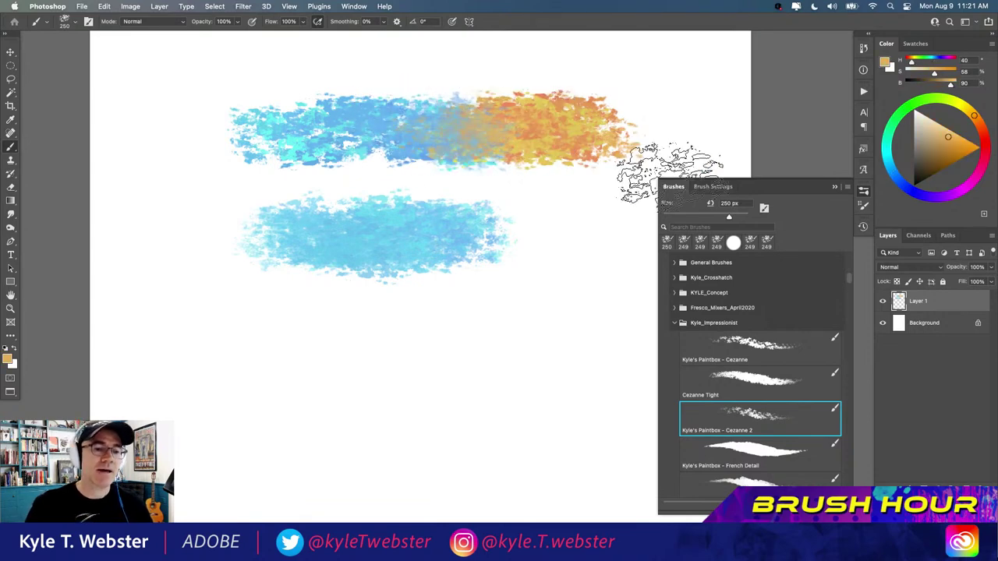
{"action": "key", "text": "super+z"}
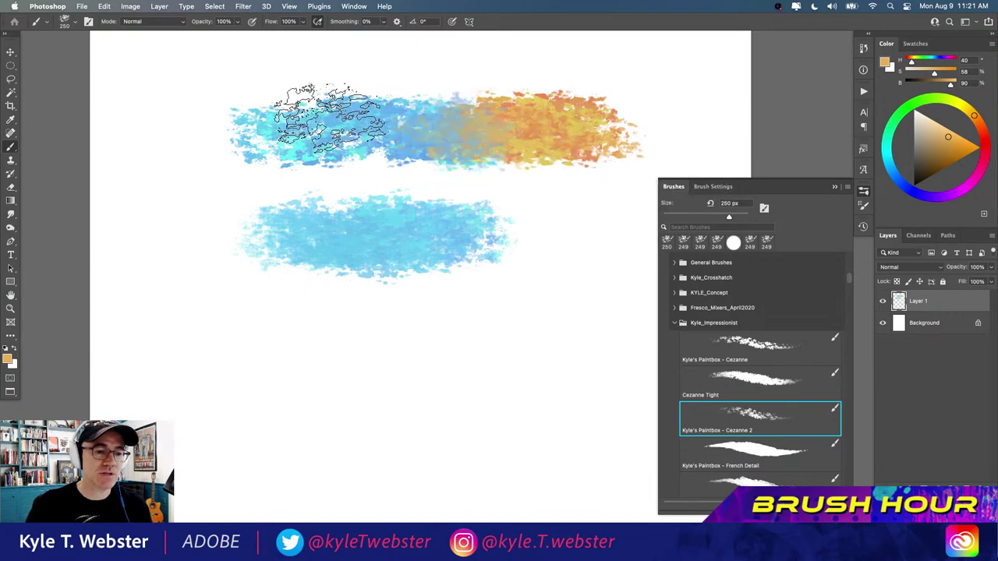
- Paint a tall tan-orange patch at lower right below the strokes
{"action": "scroll", "coordinate": [405, 156], "scroll_direction": "up", "scroll_amount": 3}
{"action": "scroll", "coordinate": [406, 156], "scroll_direction": "right", "scroll_amount": 2}
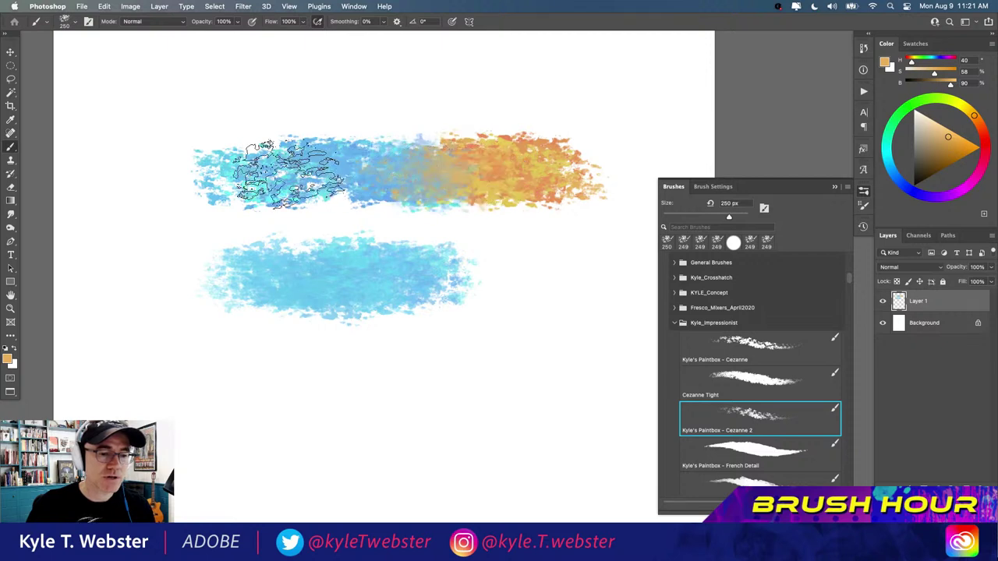
{"action": "scroll", "coordinate": [327, 339], "scroll_direction": "down", "scroll_amount": 3}
{"action": "scroll", "coordinate": [327, 338], "scroll_direction": "left", "scroll_amount": 2}
{"action": "mouse_move", "coordinate": [320, 351]}
{"action": "left_mouse_down"}
{"action": "mouse_move", "coordinate": [335, 330]}
{"action": "mouse_move", "coordinate": [338, 299]}
{"action": "mouse_move", "coordinate": [323, 268]}
{"action": "left_mouse_up"}
{"action": "mouse_move", "coordinate": [542, 312]}
{"action": "left_mouse_down"}
{"action": "mouse_move", "coordinate": [529, 353]}
{"action": "mouse_move", "coordinate": [489, 352]}
{"action": "mouse_move", "coordinate": [506, 297]}
{"action": "mouse_move", "coordinate": [564, 254]}
{"action": "mouse_move", "coordinate": [555, 420]}
{"action": "mouse_move", "coordinate": [538, 214]}
{"action": "mouse_move", "coordinate": [455, 242]}
{"action": "mouse_move", "coordinate": [511, 374]}
{"action": "left_mouse_up"}
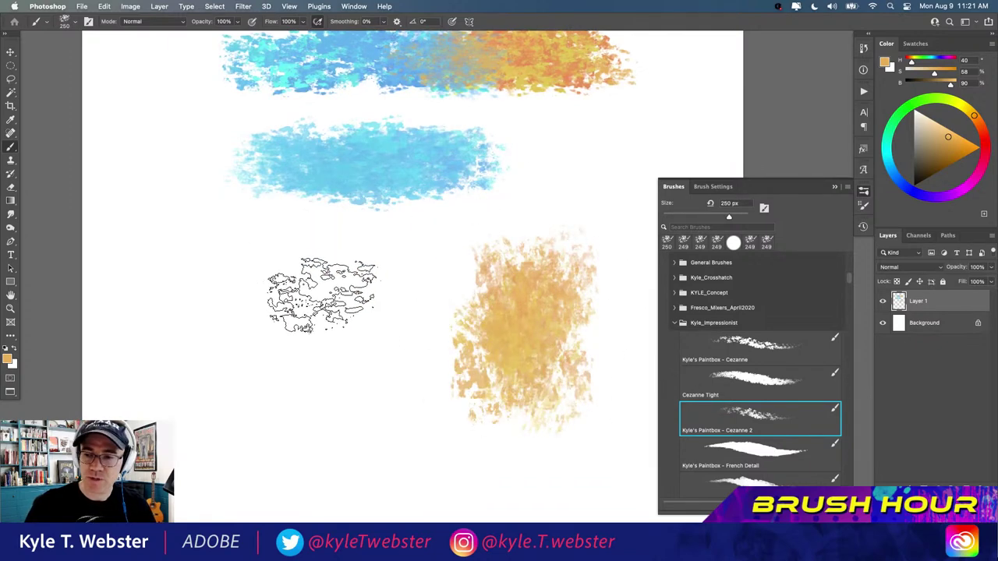
- Clear the layer and bring up the brush's Shape Dynamics settings
{"action": "key", "text": "Delete"}
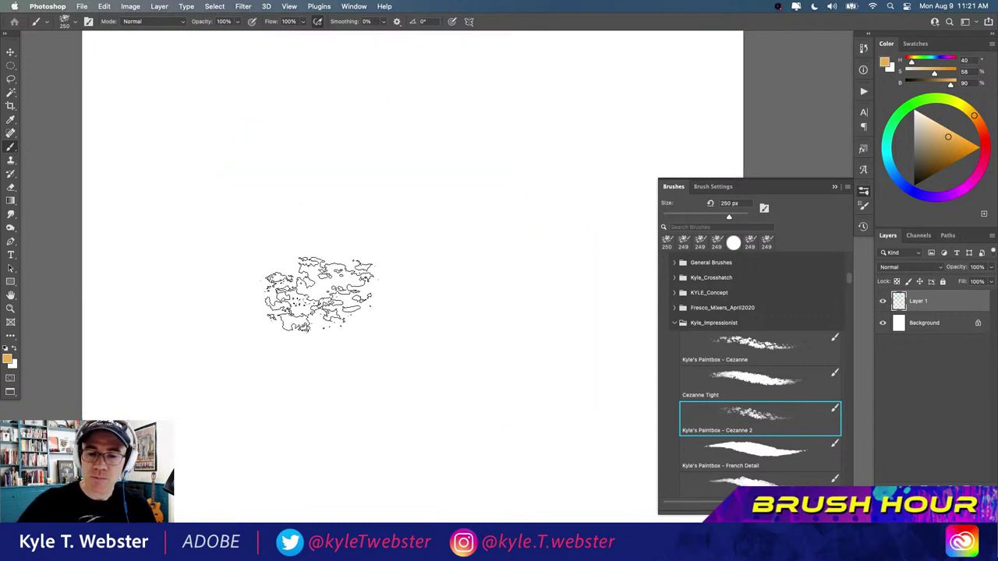
{"action": "left_click", "coordinate": [702, 186]}
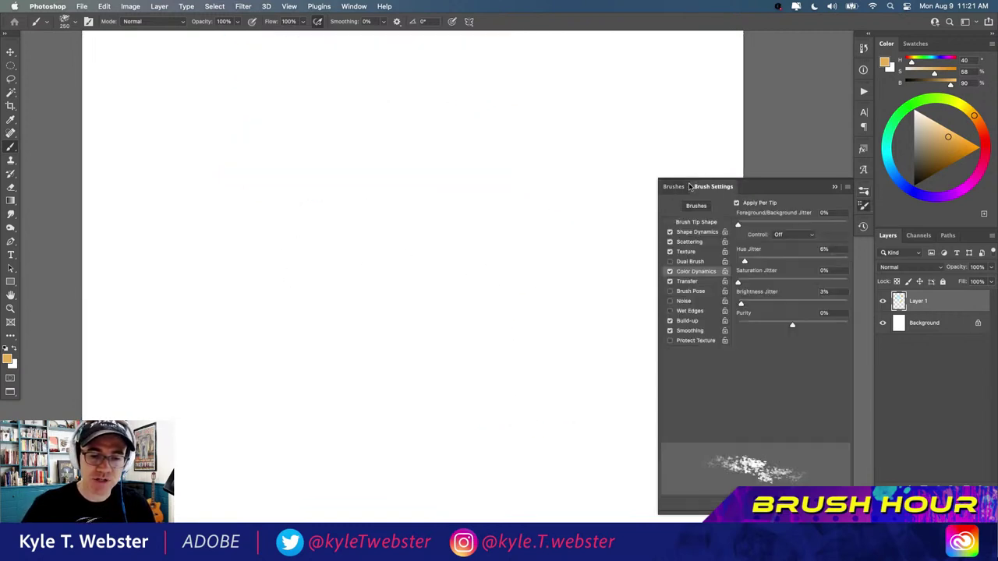
{"action": "left_click", "coordinate": [689, 232]}
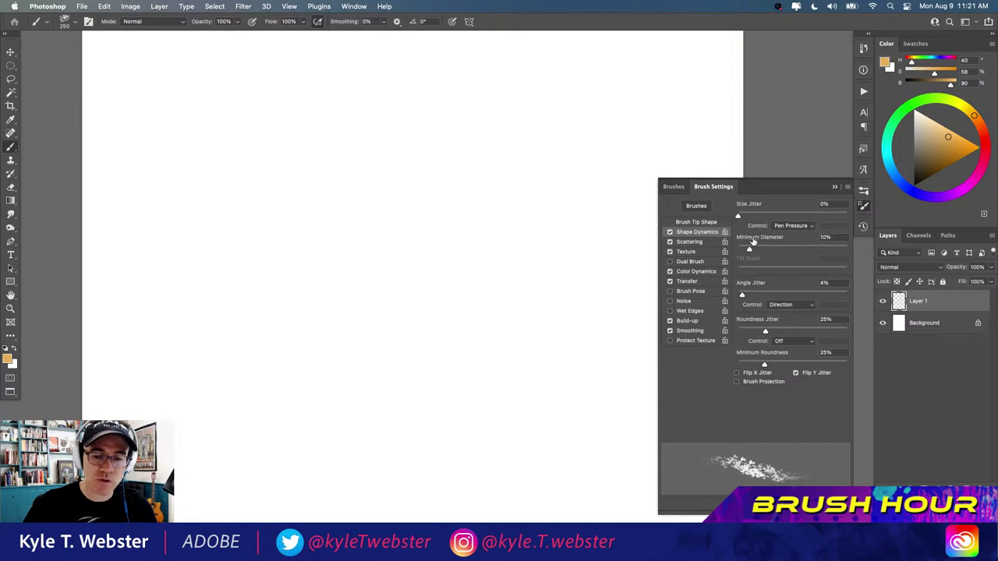
- Paint one long diagonal golden-orange textured stroke from lower left to upper right
{"action": "mouse_move", "coordinate": [512, 145]}
{"action": "left_mouse_down"}
{"action": "mouse_move", "coordinate": [466, 224]}
{"action": "mouse_move", "coordinate": [361, 324]}
{"action": "mouse_move", "coordinate": [223, 467]}
{"action": "left_mouse_up"}
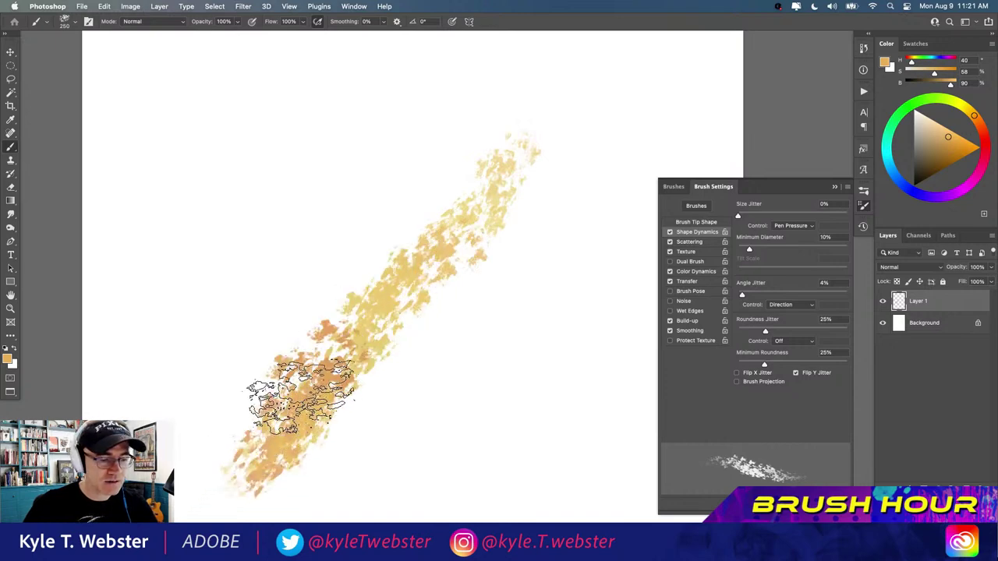
{"action": "mouse_move", "coordinate": [300, 398]}
{"action": "left_mouse_down"}
{"action": "mouse_move", "coordinate": [423, 256]}
{"action": "mouse_move", "coordinate": [534, 101]}
{"action": "mouse_move", "coordinate": [555, 101]}
{"action": "mouse_move", "coordinate": [367, 296]}
{"action": "mouse_move", "coordinate": [490, 205]}
{"action": "mouse_move", "coordinate": [283, 407]}
{"action": "mouse_move", "coordinate": [367, 334]}
{"action": "mouse_move", "coordinate": [523, 111]}
{"action": "mouse_move", "coordinate": [543, 111]}
{"action": "mouse_move", "coordinate": [438, 204]}
{"action": "left_mouse_up"}
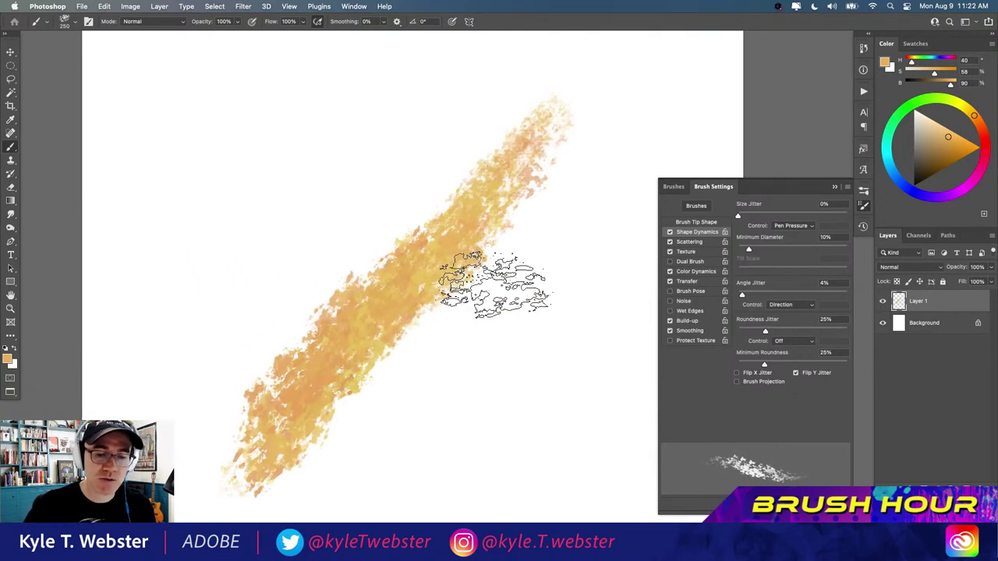
{"action": "left_click", "coordinate": [686, 280]}
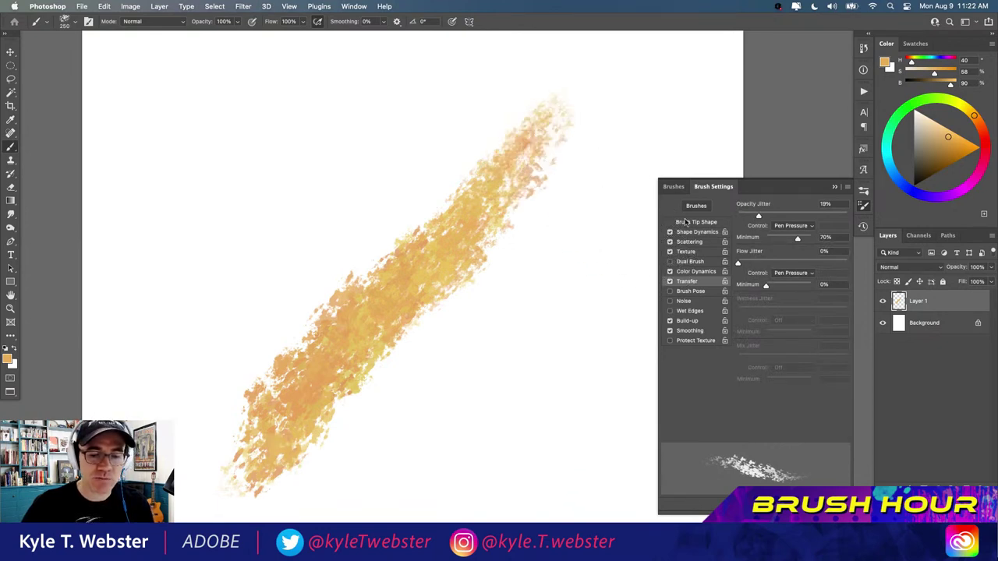
- Paint three more diagonal orange textured strokes around the first, some with texture brightness -77
{"action": "left_click", "coordinate": [685, 252]}
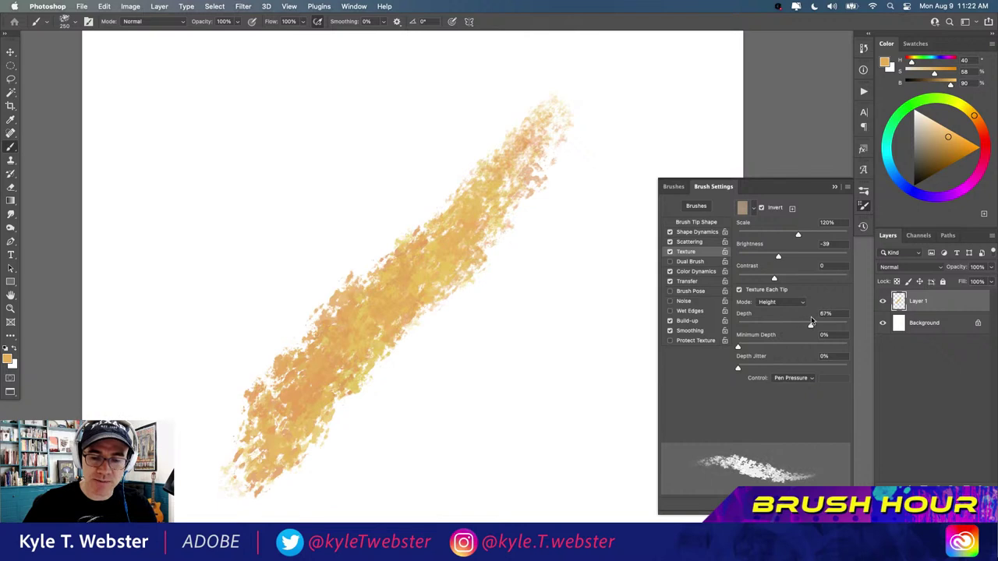
{"action": "mouse_move", "coordinate": [445, 111]}
{"action": "left_mouse_down"}
{"action": "mouse_move", "coordinate": [295, 248]}
{"action": "mouse_move", "coordinate": [173, 365]}
{"action": "left_mouse_up"}
{"action": "mouse_move", "coordinate": [510, 69]}
{"action": "left_mouse_down"}
{"action": "mouse_move", "coordinate": [397, 140]}
{"action": "mouse_move", "coordinate": [491, 82]}
{"action": "mouse_move", "coordinate": [274, 253]}
{"action": "mouse_move", "coordinate": [160, 378]}
{"action": "left_mouse_up"}
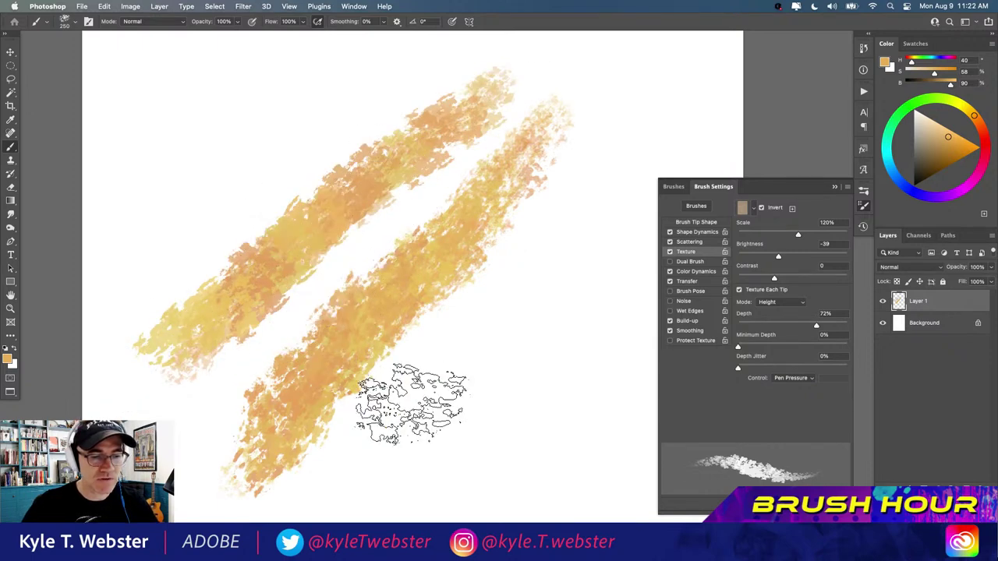
{"action": "mouse_move", "coordinate": [421, 410]}
{"action": "left_mouse_down"}
{"action": "mouse_move", "coordinate": [516, 312]}
{"action": "mouse_move", "coordinate": [657, 92]}
{"action": "mouse_move", "coordinate": [630, 163]}
{"action": "mouse_move", "coordinate": [386, 448]}
{"action": "left_mouse_up"}
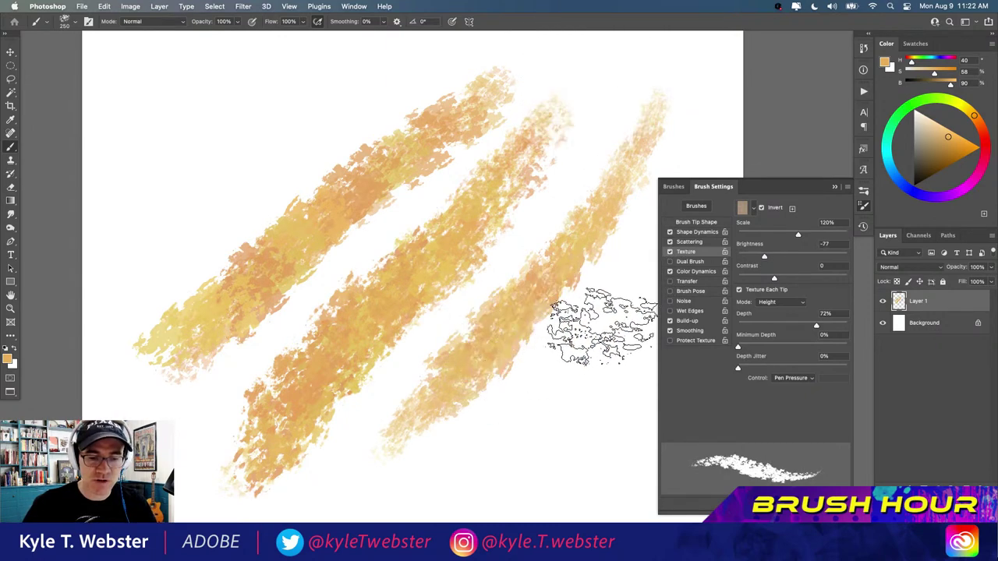
{"action": "mouse_move", "coordinate": [601, 343]}
{"action": "left_mouse_down"}
{"action": "mouse_move", "coordinate": [541, 400]}
{"action": "mouse_move", "coordinate": [403, 498]}
{"action": "mouse_move", "coordinate": [551, 400]}
{"action": "mouse_move", "coordinate": [620, 292]}
{"action": "left_mouse_up"}
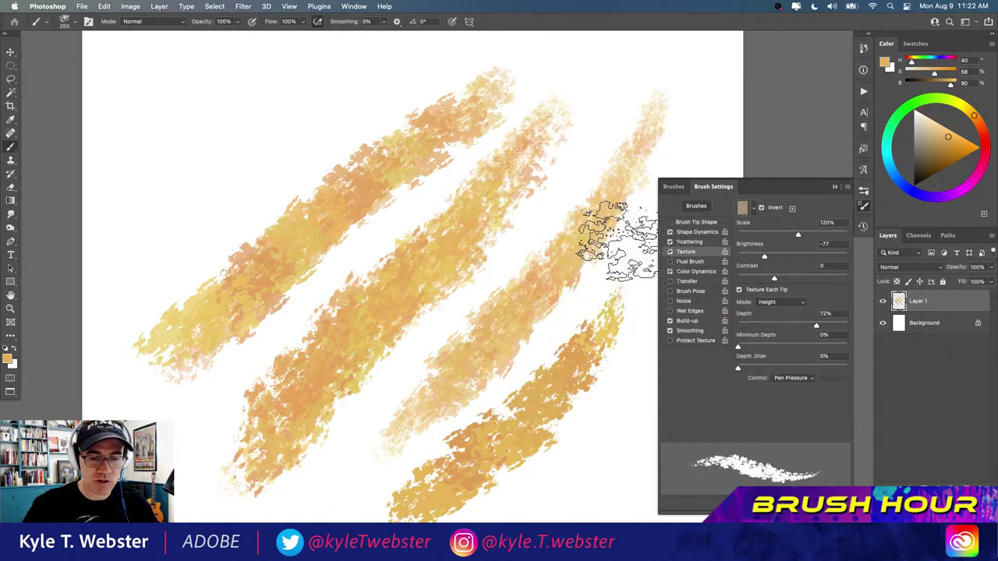
{"action": "left_click", "coordinate": [694, 232]}
- Set Minimum Diameter to 0% and Roundness Jitter Control to Pen Pressure, testing and clearing strokes
{"action": "left_click_drag", "start_coordinate": [747, 249], "coordinate": [738, 250]}
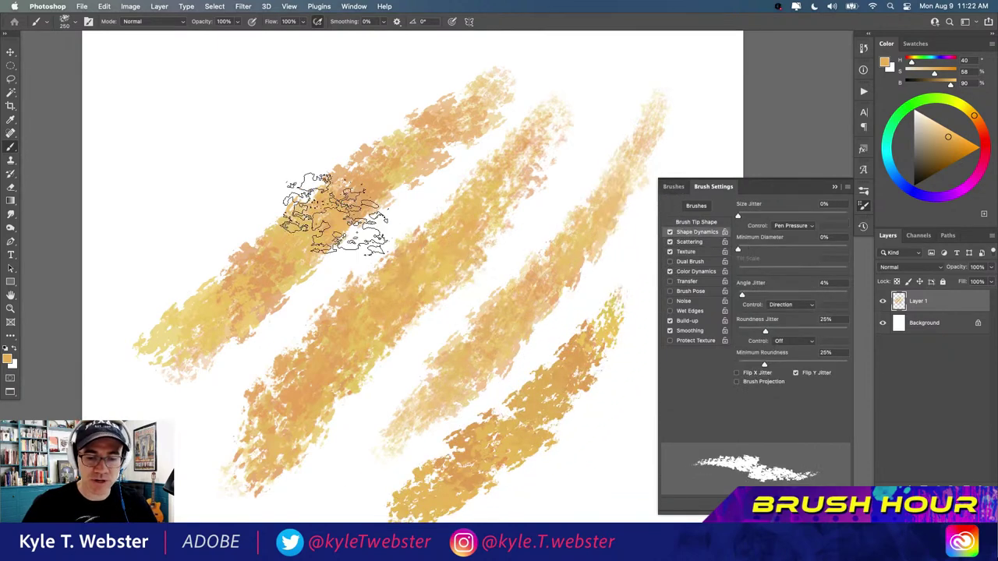
{"action": "mouse_move", "coordinate": [360, 75]}
{"action": "left_mouse_down"}
{"action": "mouse_move", "coordinate": [241, 150]}
{"action": "mouse_move", "coordinate": [152, 240]}
{"action": "mouse_move", "coordinate": [128, 292]}
{"action": "mouse_move", "coordinate": [175, 219]}
{"action": "mouse_move", "coordinate": [282, 126]}
{"action": "mouse_move", "coordinate": [395, 58]}
{"action": "left_mouse_up"}
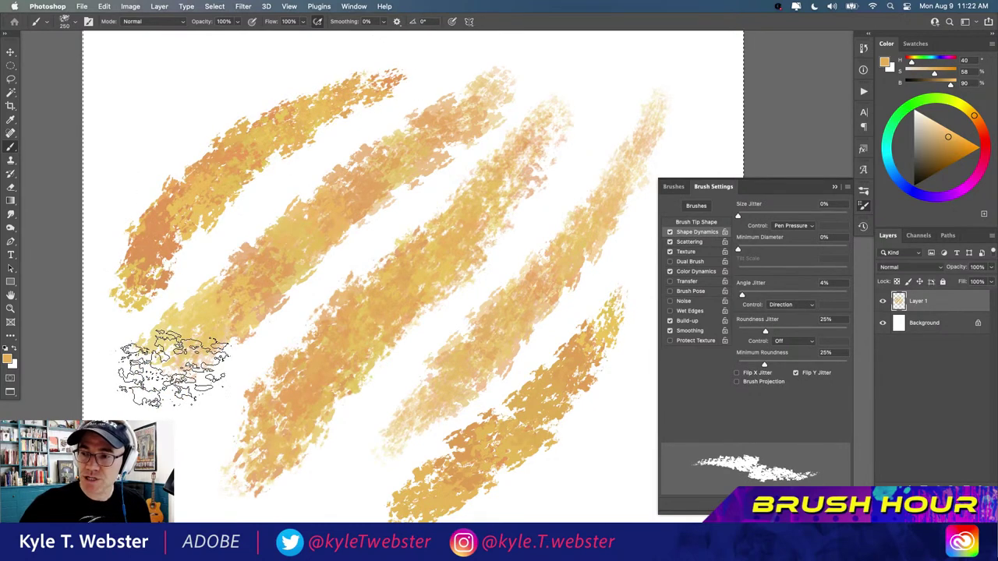
{"action": "key", "text": "super+a"}
{"action": "key", "text": "BackSpace"}
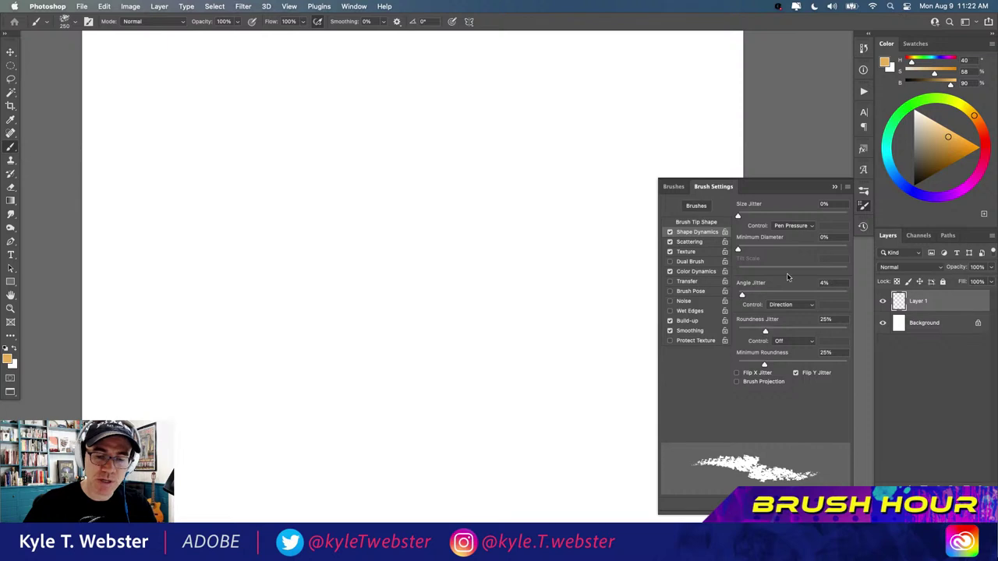
{"action": "left_click", "coordinate": [778, 342]}
{"action": "left_click", "coordinate": [771, 361]}
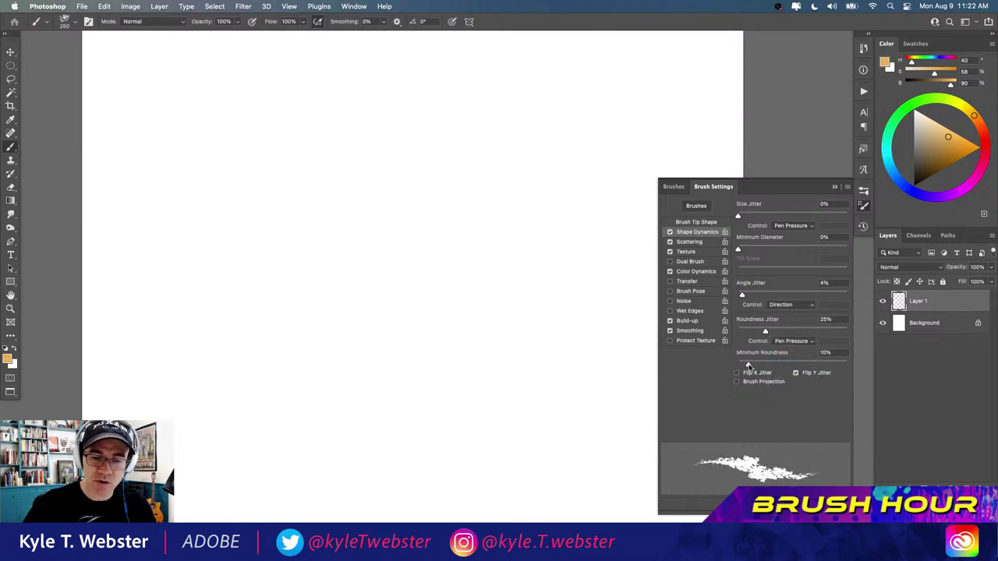
{"action": "mouse_move", "coordinate": [590, 134]}
{"action": "left_mouse_down"}
{"action": "mouse_move", "coordinate": [546, 165]}
{"action": "mouse_move", "coordinate": [388, 236]}
{"action": "mouse_move", "coordinate": [260, 409]}
{"action": "mouse_move", "coordinate": [208, 456]}
{"action": "mouse_move", "coordinate": [137, 491]}
{"action": "mouse_move", "coordinate": [239, 448]}
{"action": "mouse_move", "coordinate": [316, 369]}
{"action": "mouse_move", "coordinate": [383, 279]}
{"action": "mouse_move", "coordinate": [587, 134]}
{"action": "left_mouse_up"}
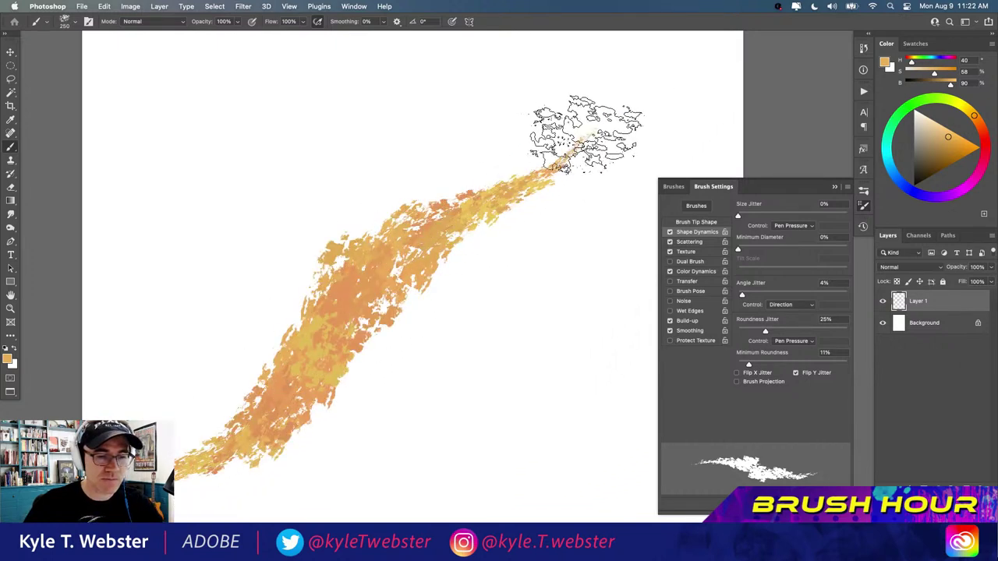
- Set Texture to brightness -30 and depth 30%, test with orange strokes, then clear them
{"action": "left_click", "coordinate": [686, 251]}
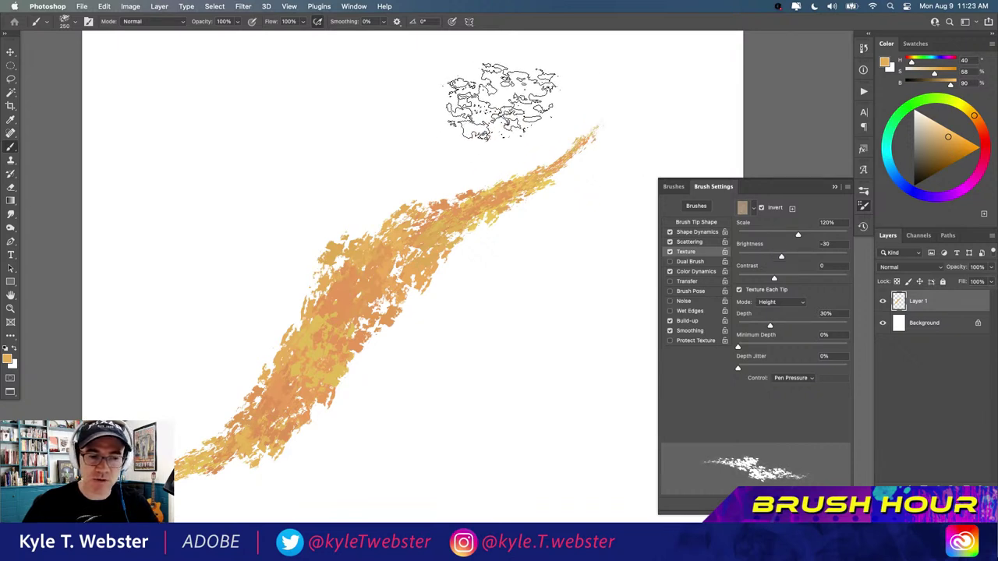
{"action": "mouse_move", "coordinate": [481, 117]}
{"action": "left_mouse_down"}
{"action": "mouse_move", "coordinate": [326, 175]}
{"action": "mouse_move", "coordinate": [161, 350]}
{"action": "left_mouse_up"}
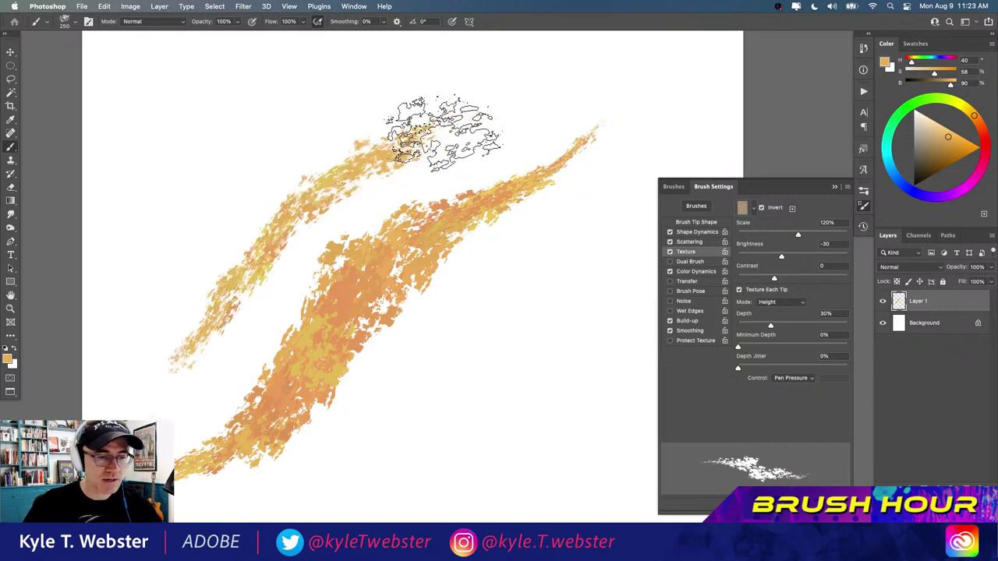
{"action": "mouse_move", "coordinate": [423, 116]}
{"action": "left_mouse_down"}
{"action": "mouse_move", "coordinate": [397, 133]}
{"action": "mouse_move", "coordinate": [429, 125]}
{"action": "mouse_move", "coordinate": [379, 122]}
{"action": "mouse_move", "coordinate": [278, 211]}
{"action": "mouse_move", "coordinate": [412, 137]}
{"action": "left_mouse_up"}
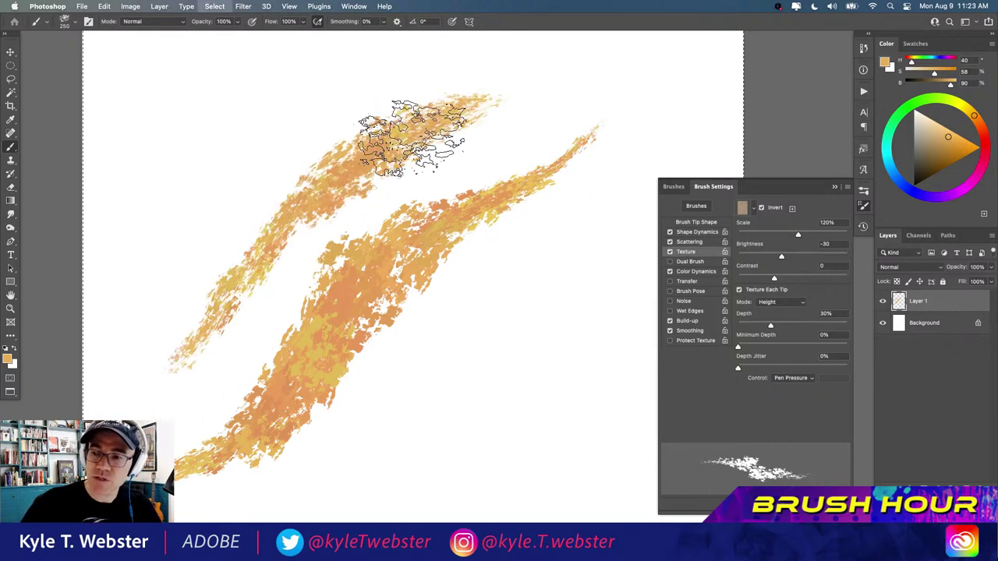
{"action": "key", "text": "Delete"}
{"action": "key", "text": "super+d"}
- Select the French Detail brush, test it with teal strokes, then clear the layer
{"action": "left_click", "coordinate": [674, 187]}
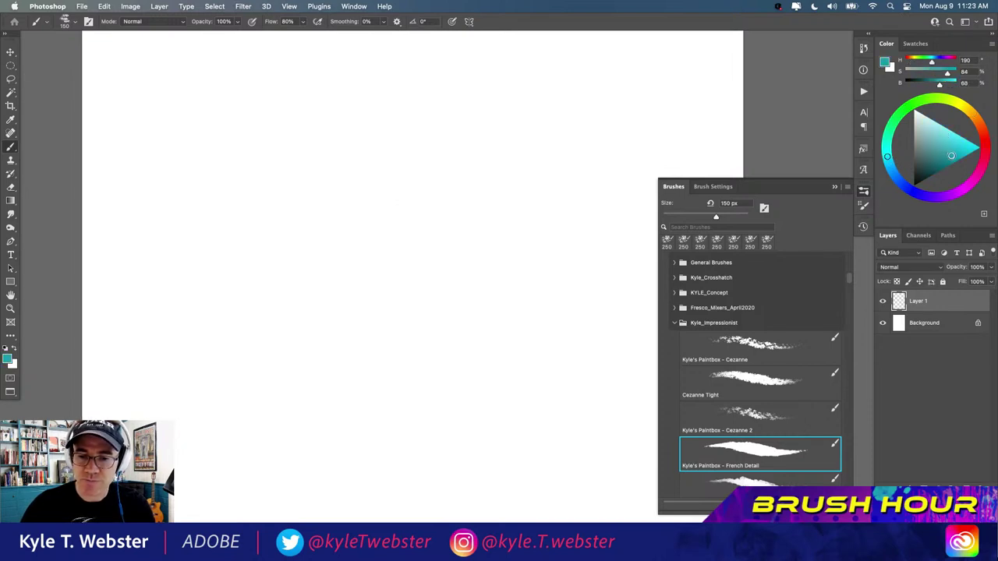
{"action": "mouse_move", "coordinate": [390, 185]}
{"action": "left_mouse_down"}
{"action": "mouse_move", "coordinate": [395, 285]}
{"action": "mouse_move", "coordinate": [407, 167]}
{"action": "mouse_move", "coordinate": [421, 295]}
{"action": "mouse_move", "coordinate": [400, 145]}
{"action": "mouse_move", "coordinate": [367, 224]}
{"action": "left_mouse_up"}
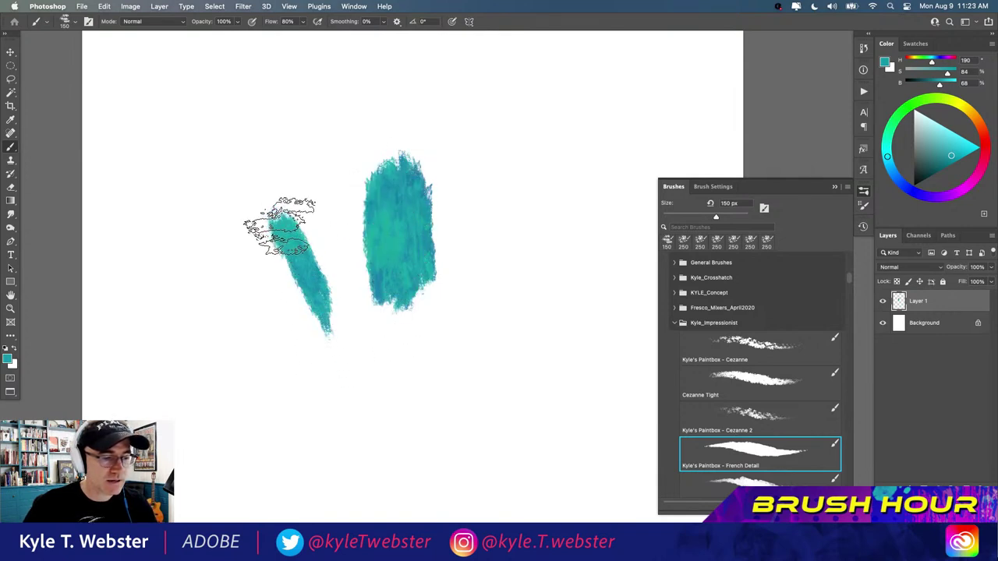
{"action": "mouse_move", "coordinate": [231, 170]}
{"action": "left_mouse_down"}
{"action": "mouse_move", "coordinate": [201, 145]}
{"action": "mouse_move", "coordinate": [272, 219]}
{"action": "left_mouse_up"}
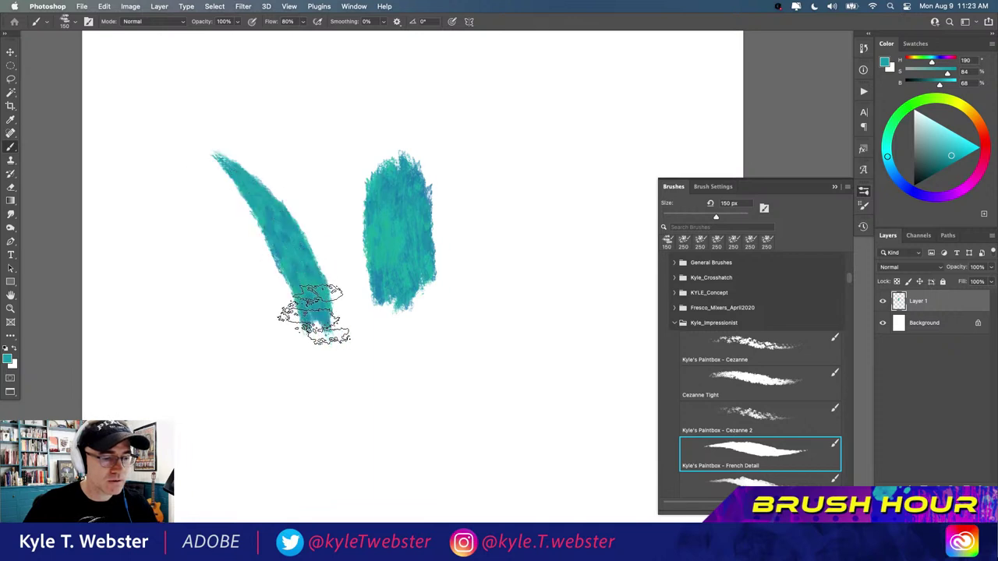
{"action": "mouse_move", "coordinate": [315, 316]}
{"action": "left_mouse_down"}
{"action": "mouse_move", "coordinate": [334, 412]}
{"action": "mouse_move", "coordinate": [319, 312]}
{"action": "left_mouse_up"}
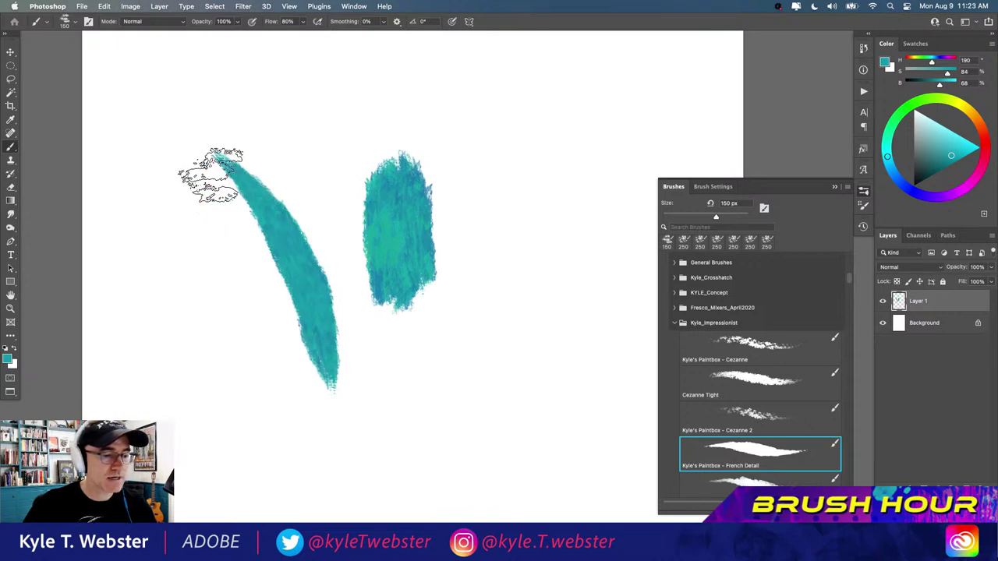
{"action": "scroll", "coordinate": [289, 286], "scroll_direction": "up", "scroll_amount": 4}
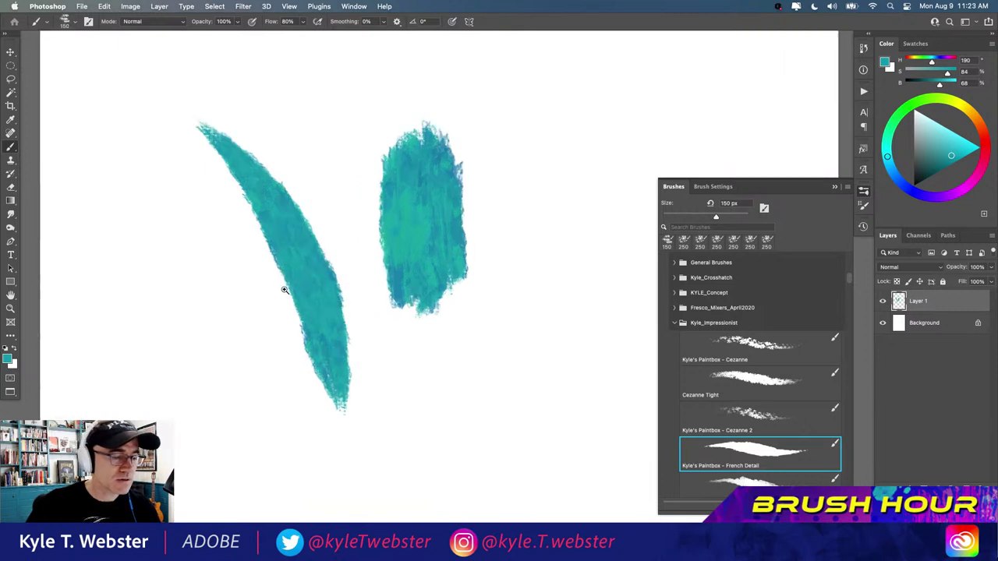
{"action": "scroll", "coordinate": [289, 289], "scroll_direction": "down", "scroll_amount": 4}
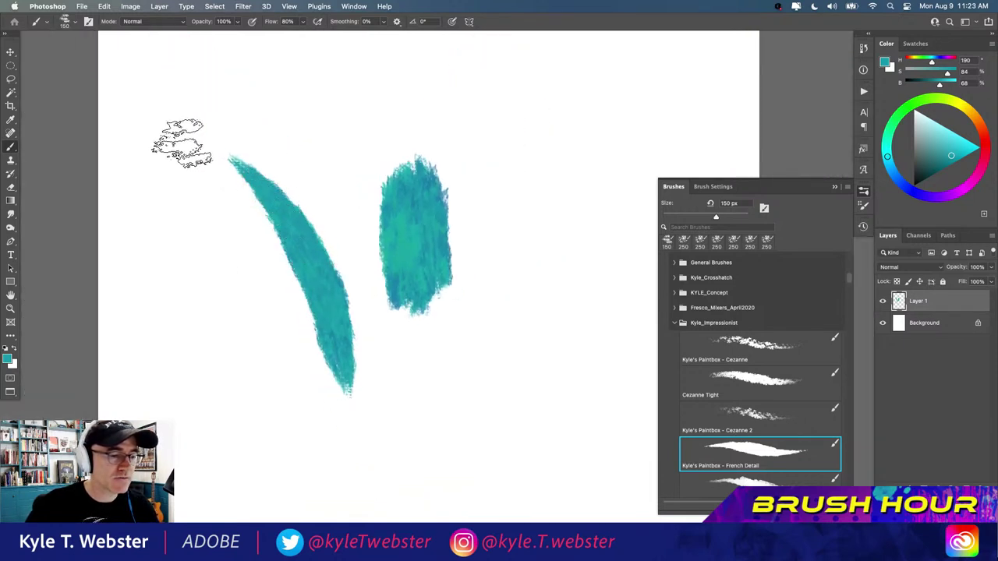
{"action": "mouse_move", "coordinate": [288, 249]}
{"action": "left_mouse_down"}
{"action": "mouse_move", "coordinate": [257, 354]}
{"action": "mouse_move", "coordinate": [240, 315]}
{"action": "mouse_move", "coordinate": [223, 341]}
{"action": "mouse_move", "coordinate": [245, 289]}
{"action": "mouse_move", "coordinate": [234, 279]}
{"action": "mouse_move", "coordinate": [276, 230]}
{"action": "mouse_move", "coordinate": [312, 223]}
{"action": "mouse_move", "coordinate": [339, 250]}
{"action": "left_mouse_up"}
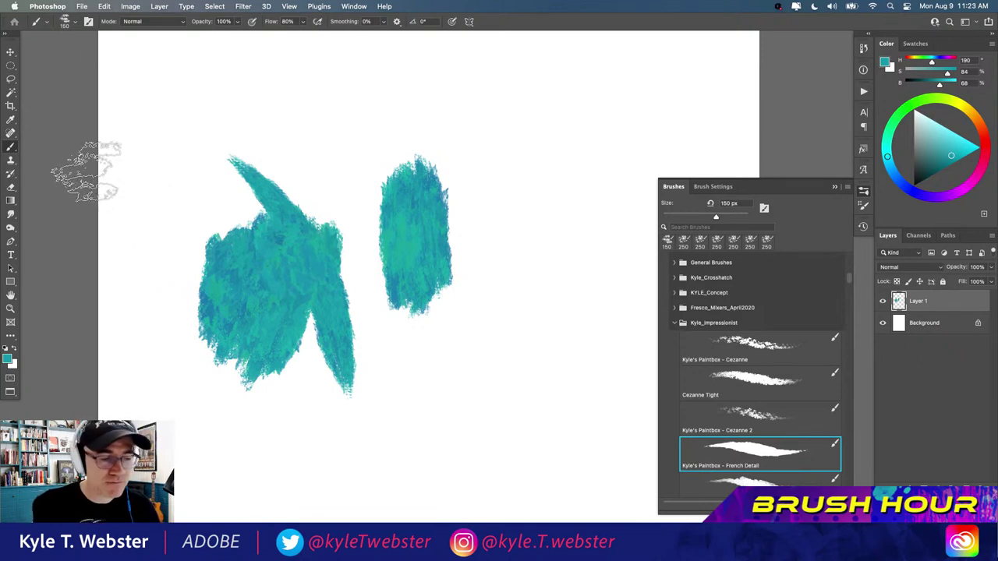
{"action": "mouse_move", "coordinate": [257, 226]}
{"action": "left_mouse_down"}
{"action": "mouse_move", "coordinate": [260, 234]}
{"action": "mouse_move", "coordinate": [237, 234]}
{"action": "mouse_move", "coordinate": [251, 251]}
{"action": "mouse_move", "coordinate": [286, 199]}
{"action": "mouse_move", "coordinate": [281, 240]}
{"action": "mouse_move", "coordinate": [298, 162]}
{"action": "left_mouse_up"}
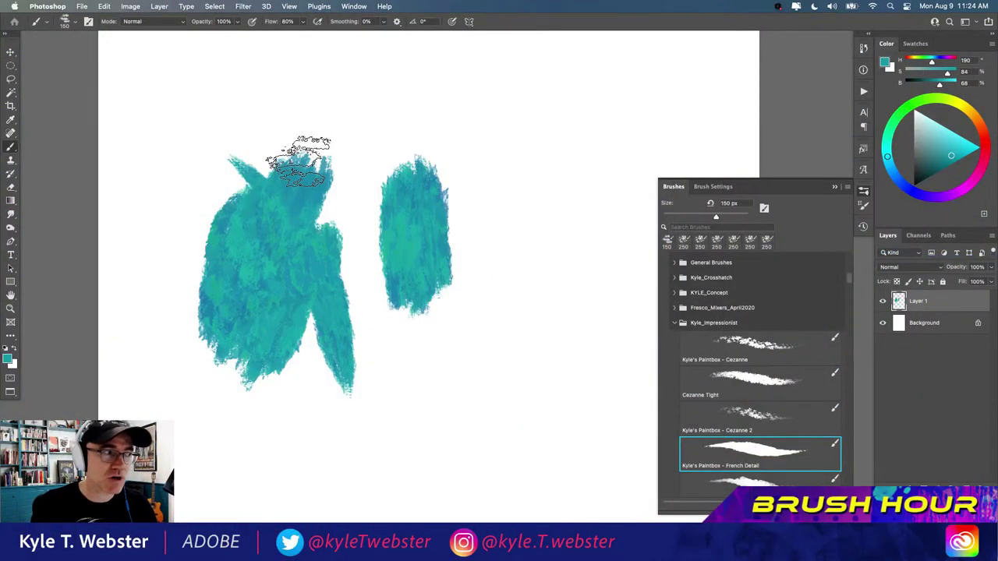
{"action": "mouse_move", "coordinate": [334, 319]}
{"action": "left_mouse_down"}
{"action": "mouse_move", "coordinate": [359, 339]}
{"action": "mouse_move", "coordinate": [359, 400]}
{"action": "mouse_move", "coordinate": [388, 378]}
{"action": "mouse_move", "coordinate": [399, 407]}
{"action": "mouse_move", "coordinate": [364, 345]}
{"action": "mouse_move", "coordinate": [377, 339]}
{"action": "mouse_move", "coordinate": [361, 322]}
{"action": "mouse_move", "coordinate": [343, 339]}
{"action": "left_mouse_up"}
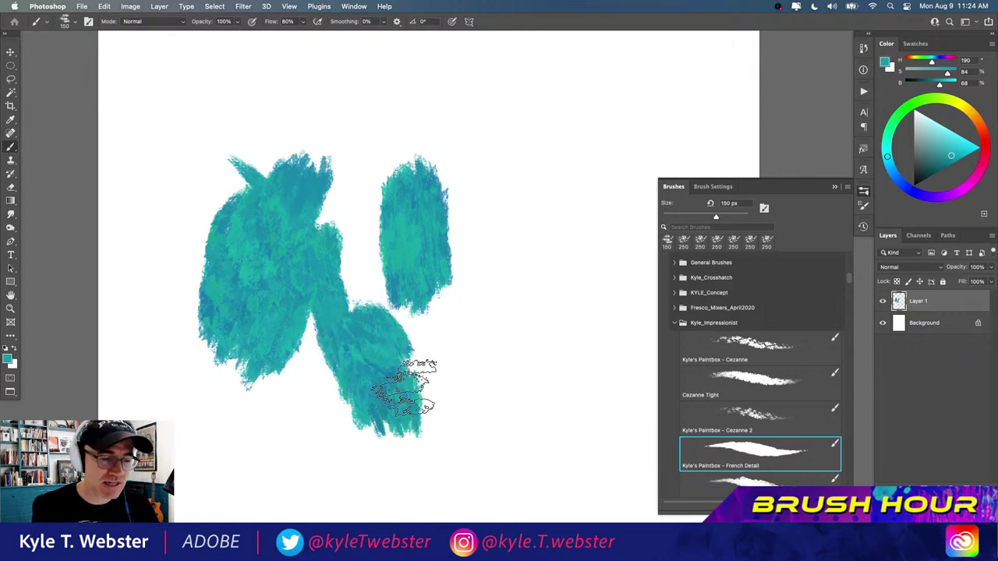
{"action": "mouse_move", "coordinate": [403, 386]}
{"action": "left_mouse_down"}
{"action": "mouse_move", "coordinate": [334, 367]}
{"action": "mouse_move", "coordinate": [345, 412]}
{"action": "mouse_move", "coordinate": [345, 379]}
{"action": "left_mouse_up"}
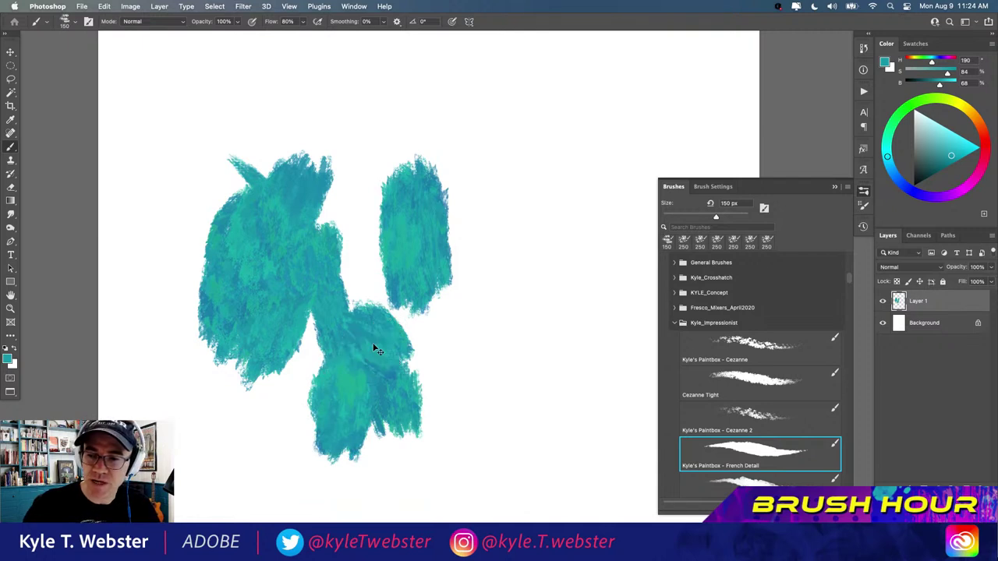
{"action": "key", "text": "BackSpace"}
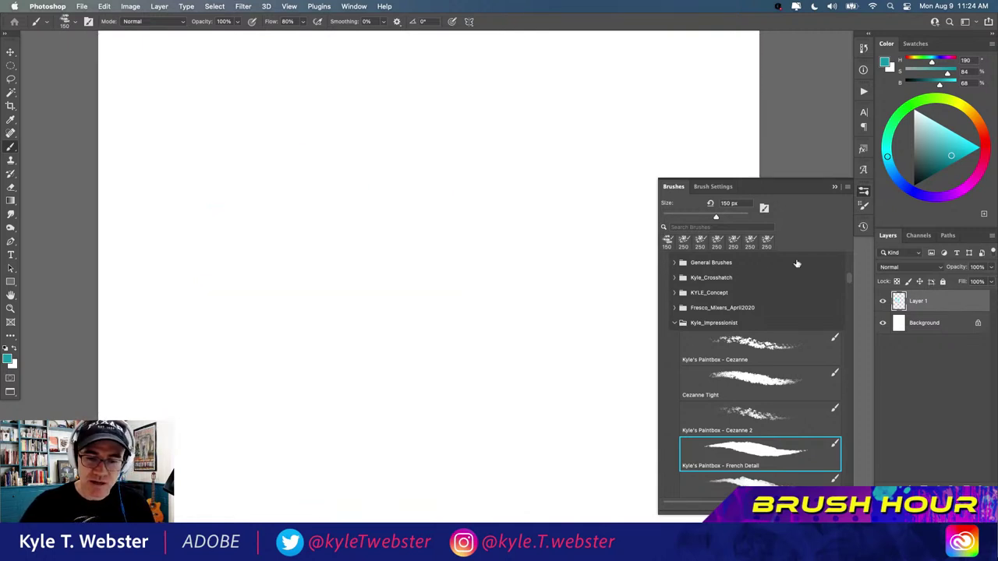
- Switch to French Fat Bristle at 315 px, paint a teal test stroke, then clear the canvas
{"action": "scroll", "coordinate": [706, 303], "scroll_direction": "down", "scroll_amount": 4}
{"action": "key", "text": "period"}
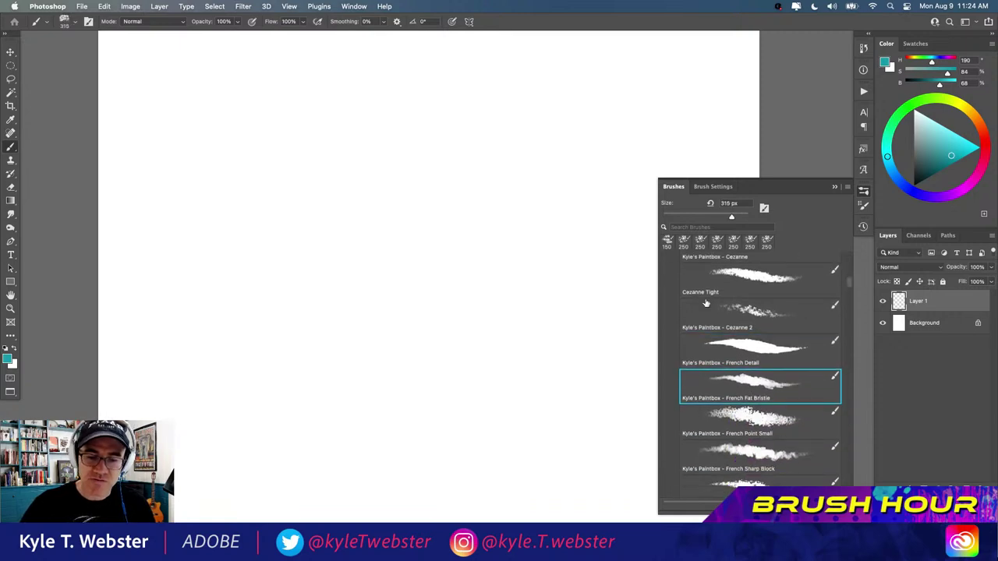
{"action": "mouse_move", "coordinate": [357, 183]}
{"action": "left_mouse_down"}
{"action": "mouse_move", "coordinate": [345, 234]}
{"action": "mouse_move", "coordinate": [350, 350]}
{"action": "mouse_move", "coordinate": [304, 390]}
{"action": "mouse_move", "coordinate": [290, 216]}
{"action": "mouse_move", "coordinate": [323, 328]}
{"action": "mouse_move", "coordinate": [382, 288]}
{"action": "mouse_move", "coordinate": [406, 300]}
{"action": "mouse_move", "coordinate": [439, 346]}
{"action": "mouse_move", "coordinate": [490, 223]}
{"action": "mouse_move", "coordinate": [515, 233]}
{"action": "left_mouse_up"}
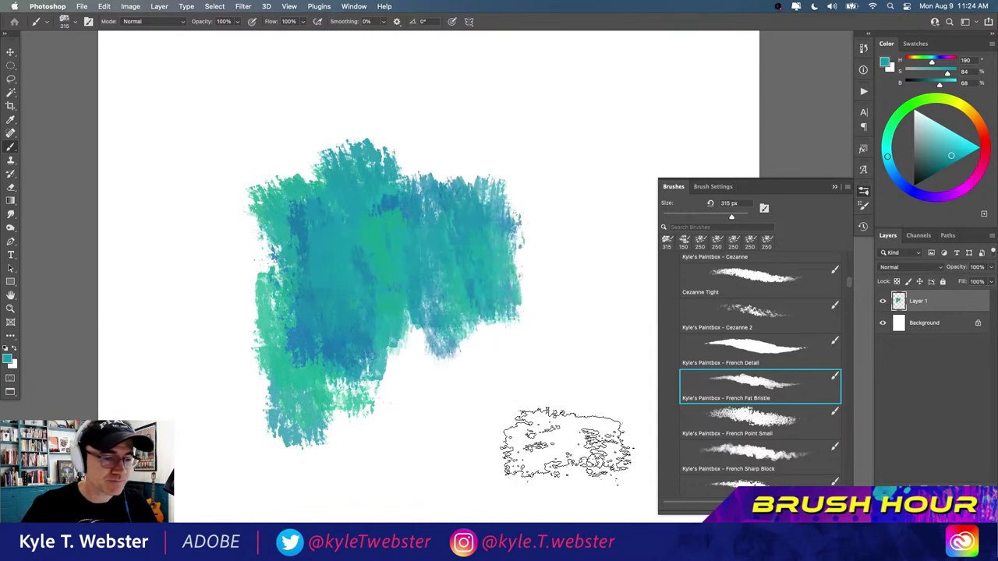
{"action": "key", "text": "super+a"}
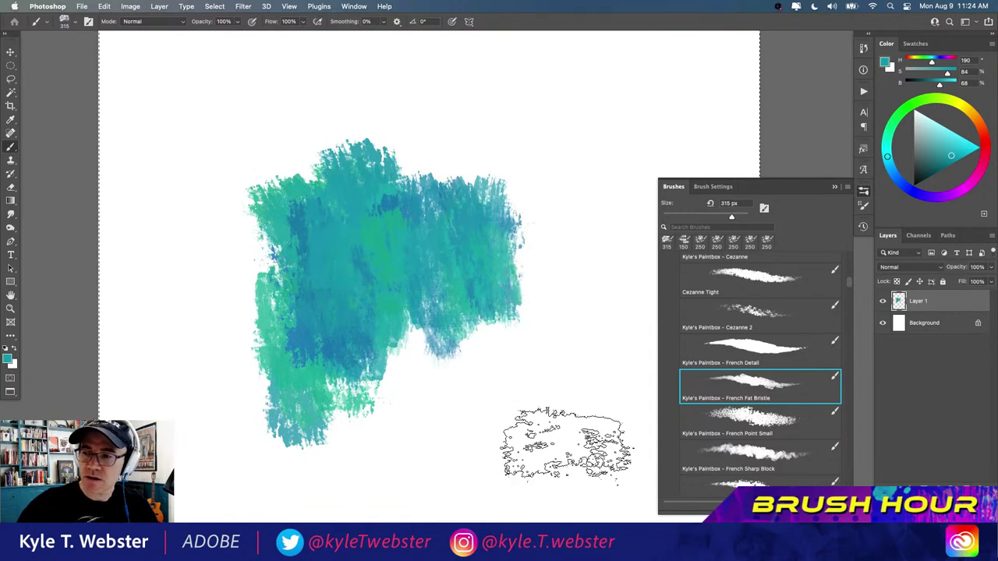
{"action": "key", "text": "BackSpace"}
- Zoom out to the whole canvas and paint a pale blue-grey band across the top
{"action": "scroll", "coordinate": [339, 293], "scroll_direction": "down", "scroll_amount": 1}
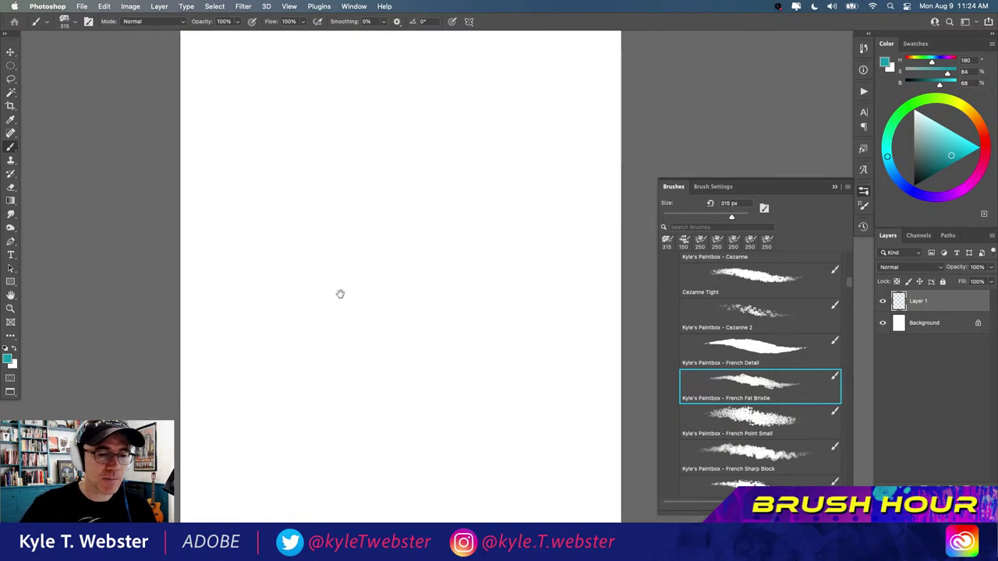
{"action": "left_click", "coordinate": [340, 290], "text": "alt"}
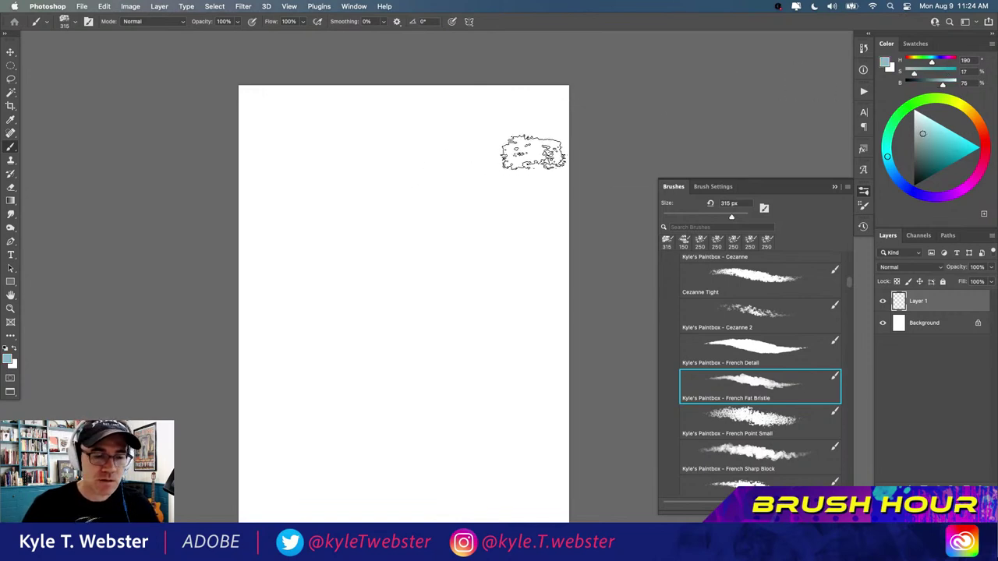
{"action": "mouse_move", "coordinate": [530, 151]}
{"action": "left_mouse_down"}
{"action": "mouse_move", "coordinate": [561, 112]}
{"action": "mouse_move", "coordinate": [547, 89]}
{"action": "mouse_move", "coordinate": [515, 91]}
{"action": "mouse_move", "coordinate": [496, 120]}
{"action": "mouse_move", "coordinate": [502, 143]}
{"action": "mouse_move", "coordinate": [531, 181]}
{"action": "mouse_move", "coordinate": [554, 179]}
{"action": "mouse_move", "coordinate": [557, 226]}
{"action": "mouse_move", "coordinate": [466, 225]}
{"action": "mouse_move", "coordinate": [478, 81]}
{"action": "mouse_move", "coordinate": [499, 215]}
{"action": "mouse_move", "coordinate": [439, 94]}
{"action": "mouse_move", "coordinate": [432, 139]}
{"action": "mouse_move", "coordinate": [454, 110]}
{"action": "mouse_move", "coordinate": [362, 155]}
{"action": "mouse_move", "coordinate": [475, 137]}
{"action": "mouse_move", "coordinate": [405, 178]}
{"action": "mouse_move", "coordinate": [464, 203]}
{"action": "mouse_move", "coordinate": [426, 213]}
{"action": "mouse_move", "coordinate": [361, 195]}
{"action": "mouse_move", "coordinate": [397, 165]}
{"action": "mouse_move", "coordinate": [413, 127]}
{"action": "mouse_move", "coordinate": [381, 114]}
{"action": "mouse_move", "coordinate": [347, 124]}
{"action": "mouse_move", "coordinate": [389, 141]}
{"action": "mouse_move", "coordinate": [351, 196]}
{"action": "mouse_move", "coordinate": [341, 169]}
{"action": "mouse_move", "coordinate": [364, 157]}
{"action": "mouse_move", "coordinate": [352, 80]}
{"action": "mouse_move", "coordinate": [288, 146]}
{"action": "mouse_move", "coordinate": [312, 98]}
{"action": "mouse_move", "coordinate": [270, 95]}
{"action": "mouse_move", "coordinate": [252, 79]}
{"action": "mouse_move", "coordinate": [255, 117]}
{"action": "mouse_move", "coordinate": [274, 119]}
{"action": "mouse_move", "coordinate": [256, 184]}
{"action": "mouse_move", "coordinate": [265, 89]}
{"action": "mouse_move", "coordinate": [265, 220]}
{"action": "mouse_move", "coordinate": [298, 177]}
{"action": "mouse_move", "coordinate": [323, 234]}
{"action": "mouse_move", "coordinate": [243, 231]}
{"action": "mouse_move", "coordinate": [276, 191]}
{"action": "mouse_move", "coordinate": [271, 245]}
{"action": "mouse_move", "coordinate": [411, 215]}
{"action": "mouse_move", "coordinate": [459, 239]}
{"action": "mouse_move", "coordinate": [515, 226]}
{"action": "mouse_move", "coordinate": [553, 169]}
{"action": "mouse_move", "coordinate": [559, 134]}
{"action": "mouse_move", "coordinate": [507, 61]}
{"action": "left_mouse_up"}
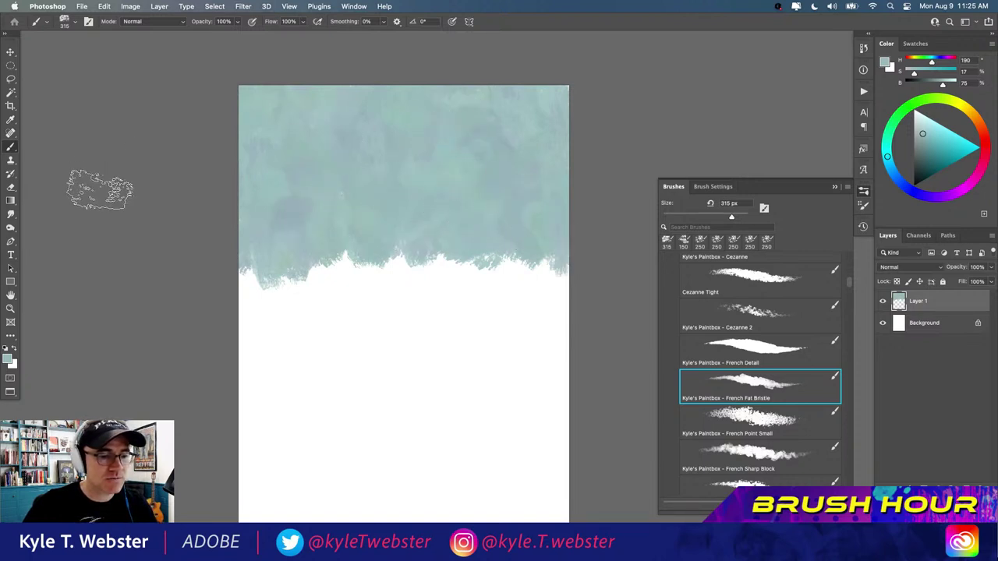
- Pick a saturated teal and paint it across the top right and over the grey band
{"action": "left_click", "coordinate": [937, 134]}
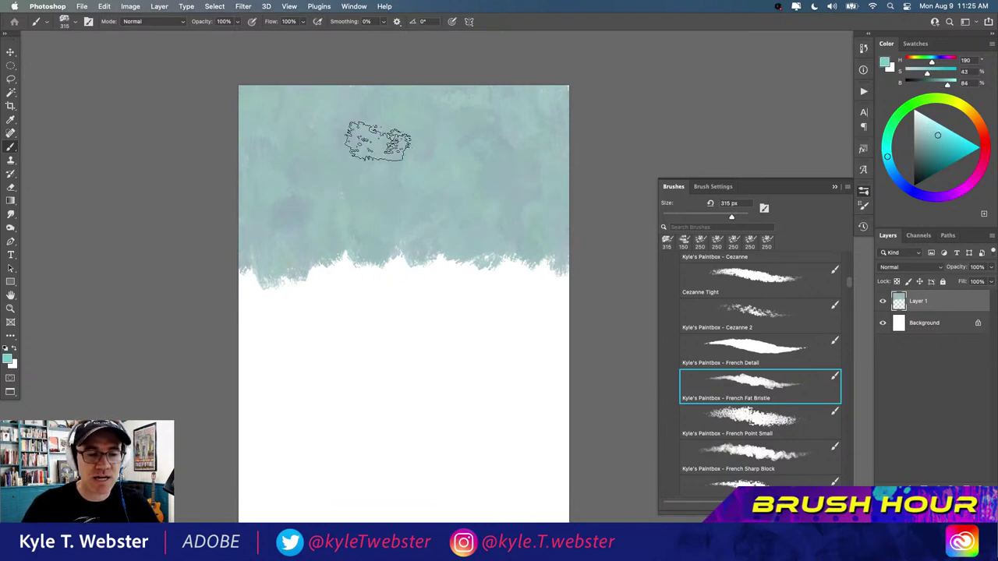
{"action": "mouse_move", "coordinate": [488, 193]}
{"action": "left_mouse_down"}
{"action": "mouse_move", "coordinate": [524, 160]}
{"action": "mouse_move", "coordinate": [519, 203]}
{"action": "mouse_move", "coordinate": [538, 179]}
{"action": "left_mouse_up"}
{"action": "mouse_move", "coordinate": [566, 109]}
{"action": "left_mouse_down"}
{"action": "mouse_move", "coordinate": [528, 108]}
{"action": "mouse_move", "coordinate": [507, 90]}
{"action": "mouse_move", "coordinate": [497, 104]}
{"action": "mouse_move", "coordinate": [540, 88]}
{"action": "mouse_move", "coordinate": [464, 97]}
{"action": "mouse_move", "coordinate": [501, 104]}
{"action": "mouse_move", "coordinate": [542, 81]}
{"action": "mouse_move", "coordinate": [488, 150]}
{"action": "mouse_move", "coordinate": [462, 156]}
{"action": "mouse_move", "coordinate": [455, 145]}
{"action": "mouse_move", "coordinate": [468, 165]}
{"action": "mouse_move", "coordinate": [444, 179]}
{"action": "mouse_move", "coordinate": [434, 88]}
{"action": "mouse_move", "coordinate": [453, 92]}
{"action": "mouse_move", "coordinate": [483, 40]}
{"action": "left_mouse_up"}
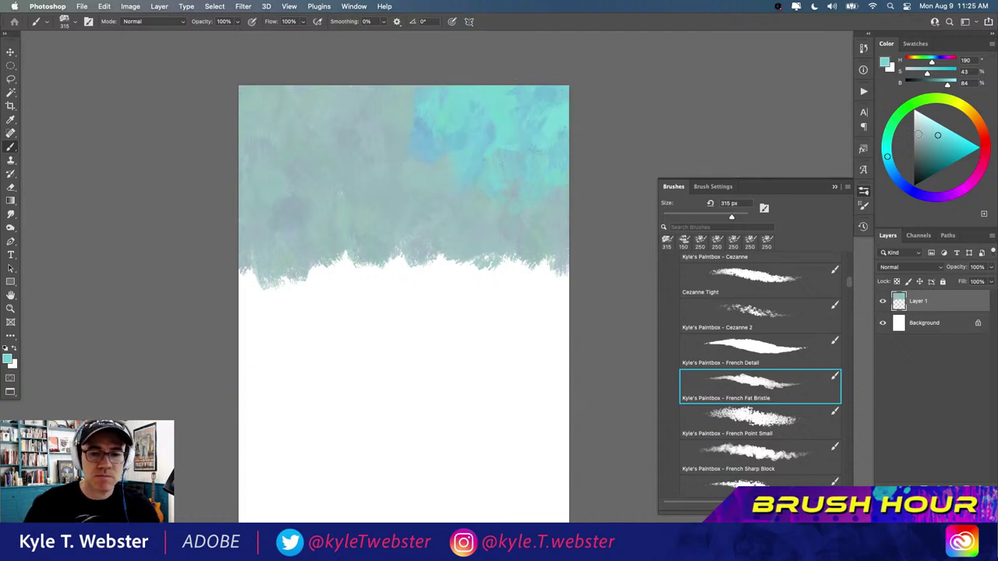
{"action": "mouse_move", "coordinate": [567, 91]}
{"action": "left_mouse_down"}
{"action": "mouse_move", "coordinate": [480, 97]}
{"action": "mouse_move", "coordinate": [505, 83]}
{"action": "mouse_move", "coordinate": [564, 89]}
{"action": "mouse_move", "coordinate": [537, 103]}
{"action": "mouse_move", "coordinate": [556, 125]}
{"action": "mouse_move", "coordinate": [513, 126]}
{"action": "mouse_move", "coordinate": [508, 111]}
{"action": "mouse_move", "coordinate": [469, 105]}
{"action": "mouse_move", "coordinate": [447, 83]}
{"action": "mouse_move", "coordinate": [420, 92]}
{"action": "mouse_move", "coordinate": [428, 118]}
{"action": "mouse_move", "coordinate": [397, 89]}
{"action": "mouse_move", "coordinate": [378, 109]}
{"action": "mouse_move", "coordinate": [378, 128]}
{"action": "mouse_move", "coordinate": [397, 132]}
{"action": "mouse_move", "coordinate": [374, 165]}
{"action": "mouse_move", "coordinate": [339, 91]}
{"action": "mouse_move", "coordinate": [292, 110]}
{"action": "mouse_move", "coordinate": [283, 98]}
{"action": "mouse_move", "coordinate": [253, 108]}
{"action": "mouse_move", "coordinate": [307, 134]}
{"action": "mouse_move", "coordinate": [269, 158]}
{"action": "mouse_move", "coordinate": [240, 103]}
{"action": "mouse_move", "coordinate": [288, 151]}
{"action": "mouse_move", "coordinate": [369, 141]}
{"action": "left_mouse_up"}
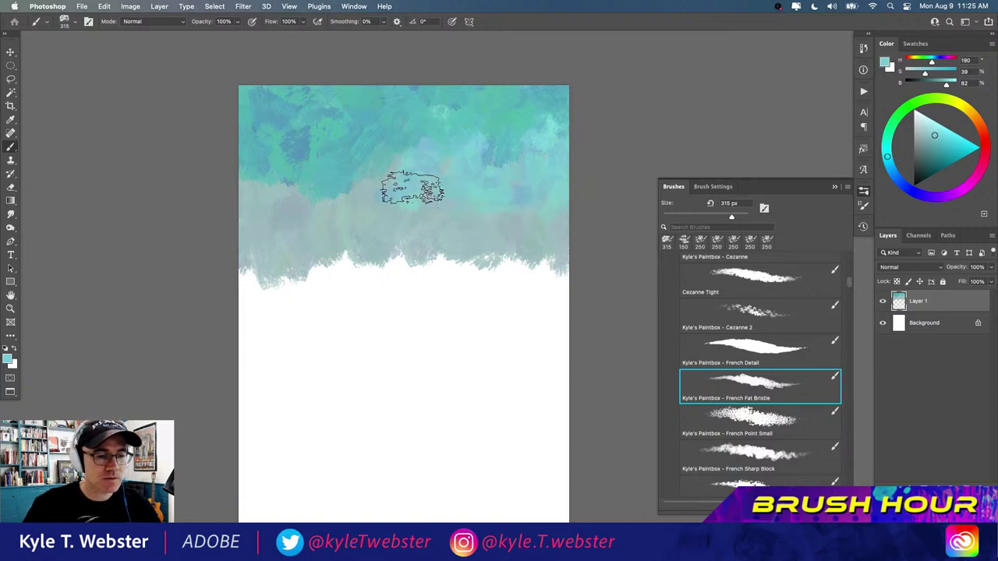
{"action": "mouse_move", "coordinate": [370, 184]}
{"action": "left_mouse_down"}
{"action": "mouse_move", "coordinate": [331, 202]}
{"action": "mouse_move", "coordinate": [337, 187]}
{"action": "mouse_move", "coordinate": [317, 193]}
{"action": "mouse_move", "coordinate": [321, 178]}
{"action": "mouse_move", "coordinate": [303, 197]}
{"action": "mouse_move", "coordinate": [258, 196]}
{"action": "left_mouse_up"}
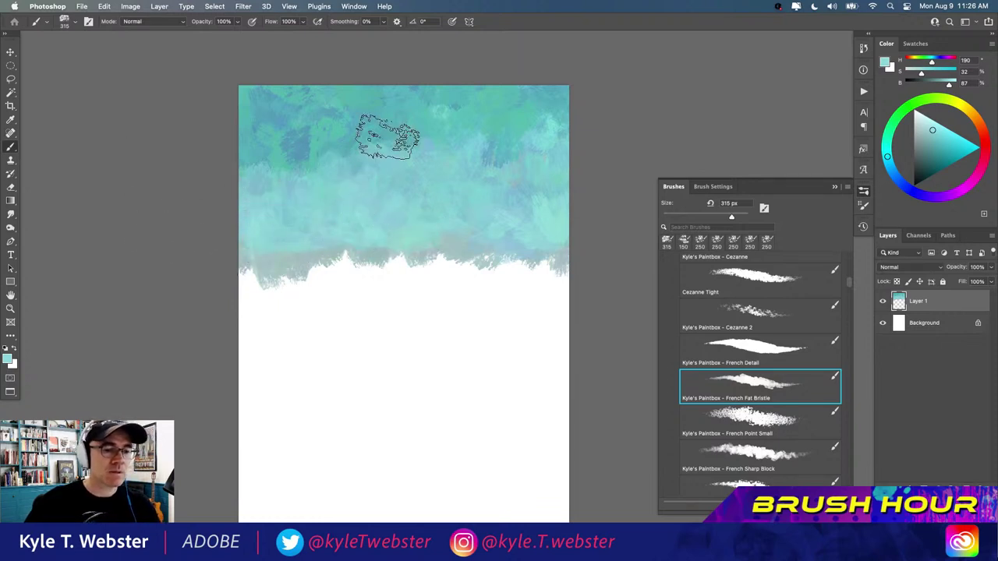
- Paint darker blue strokes in alt-sampled sky colours, then select Cezanne 2 at 250 px
{"action": "left_click", "coordinate": [393, 155], "text": "alt"}
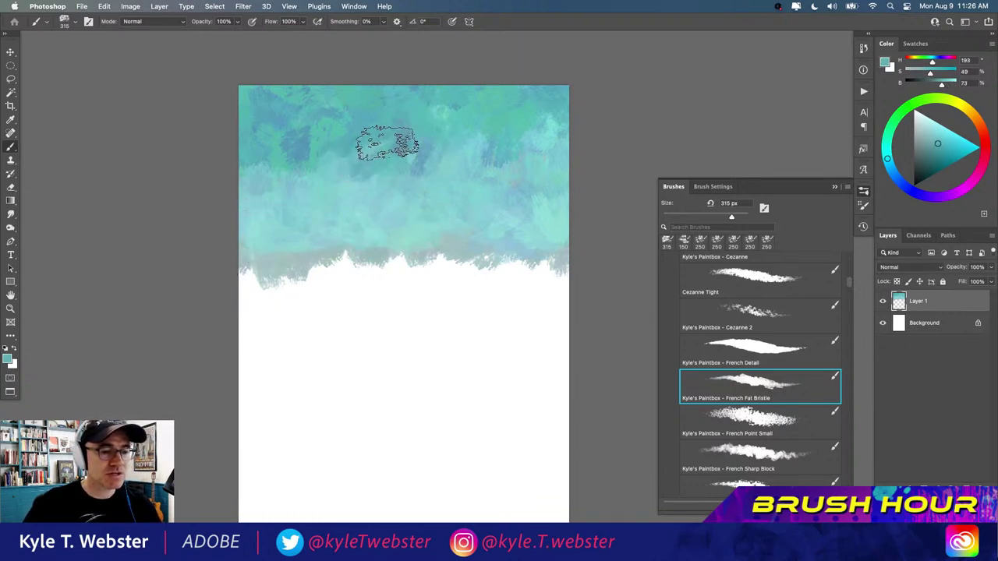
{"action": "mouse_move", "coordinate": [462, 168]}
{"action": "left_mouse_down"}
{"action": "mouse_move", "coordinate": [519, 158]}
{"action": "mouse_move", "coordinate": [521, 189]}
{"action": "mouse_move", "coordinate": [552, 161]}
{"action": "mouse_move", "coordinate": [451, 198]}
{"action": "left_mouse_up"}
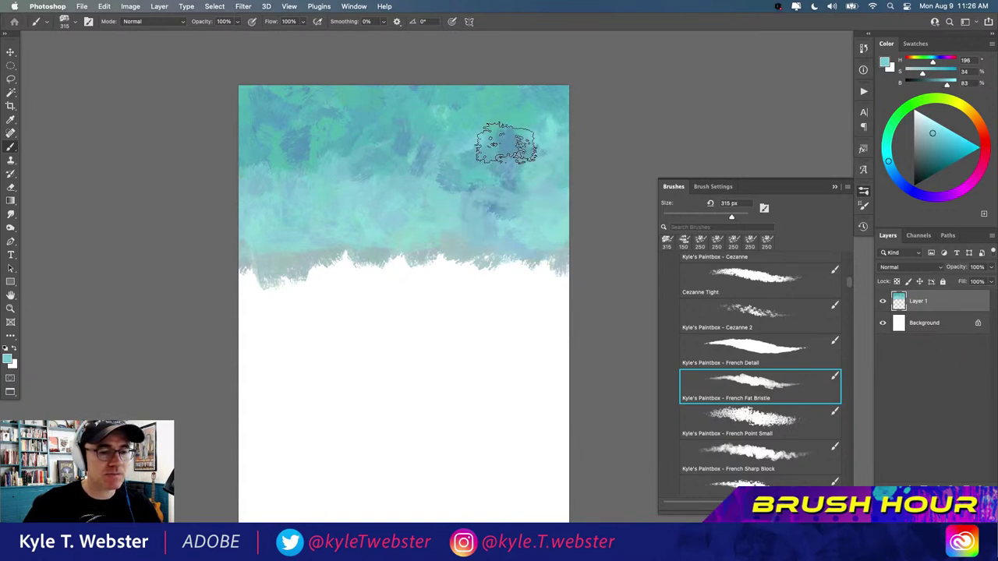
{"action": "left_click", "coordinate": [491, 132], "text": "alt"}
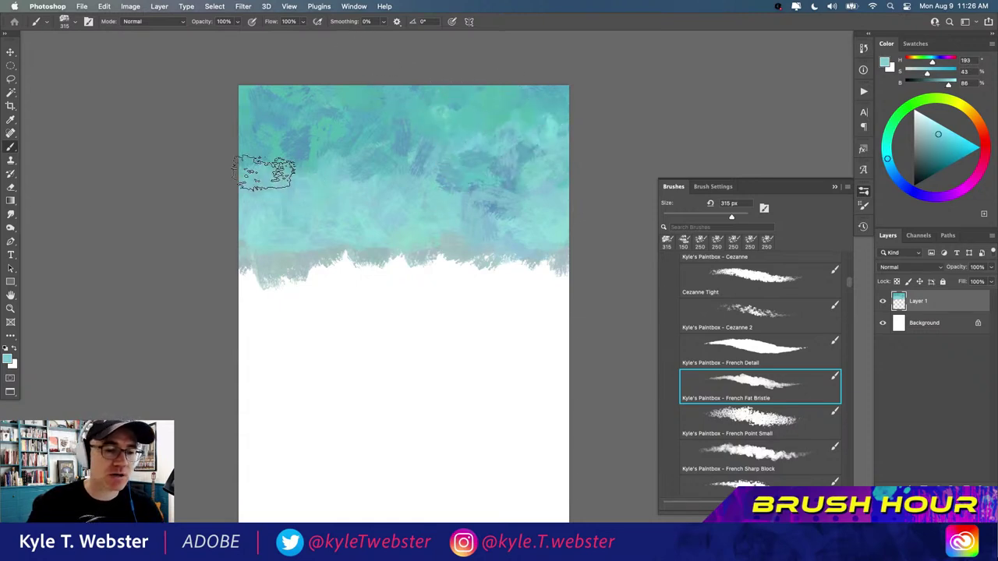
{"action": "left_click", "coordinate": [328, 193], "text": "alt"}
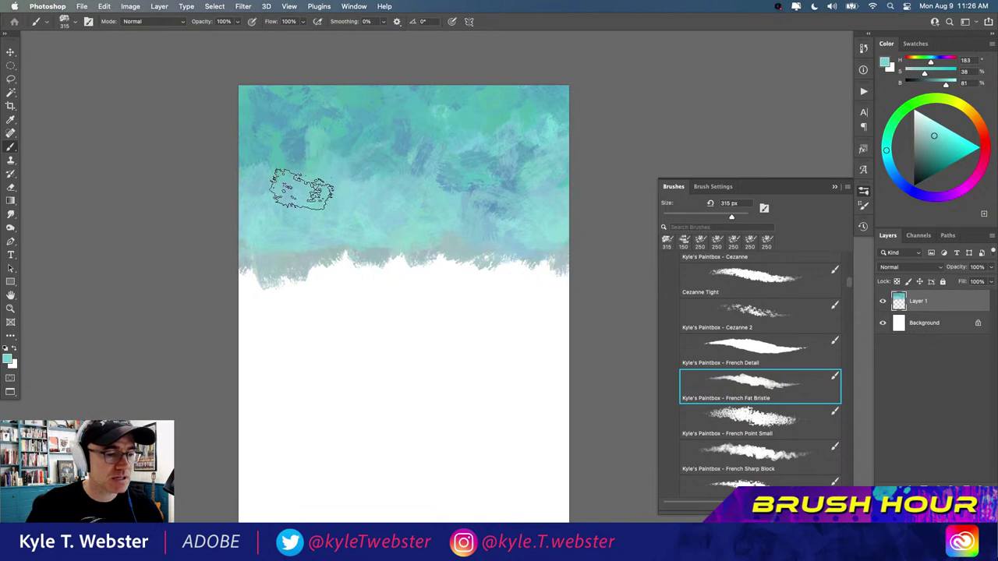
{"action": "left_click", "coordinate": [345, 133], "text": "alt"}
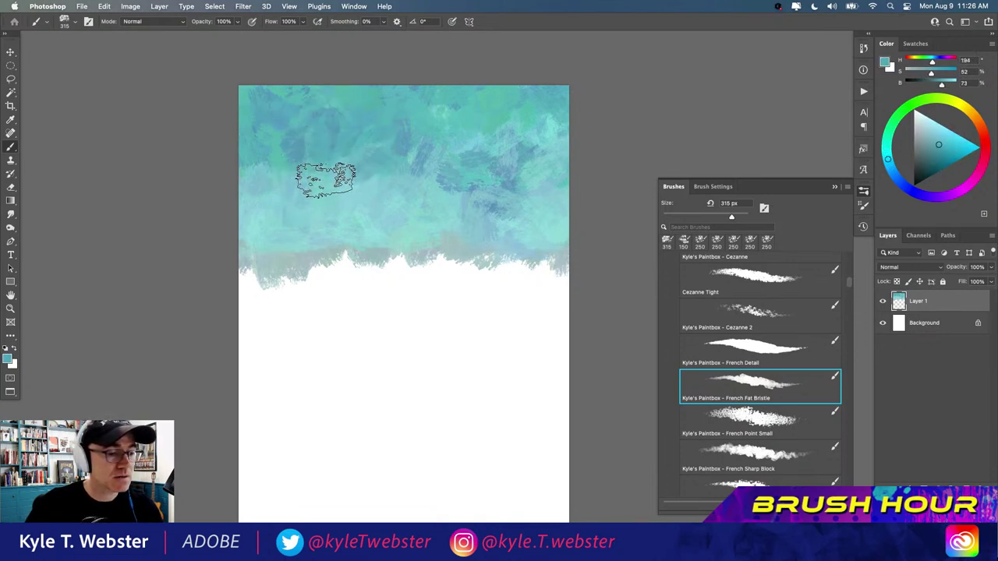
{"action": "left_click", "coordinate": [343, 183], "text": "alt"}
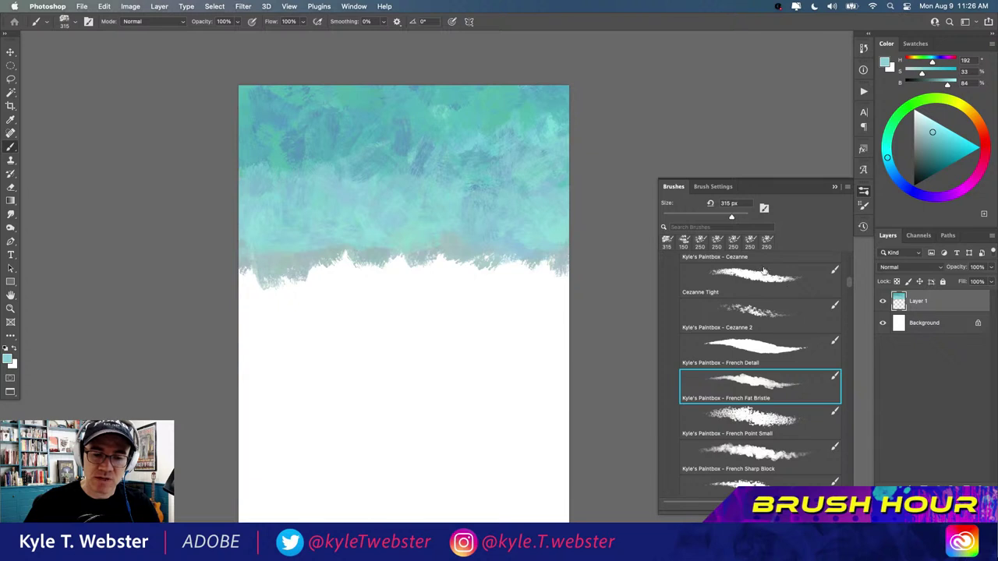
{"action": "left_click", "coordinate": [764, 314]}
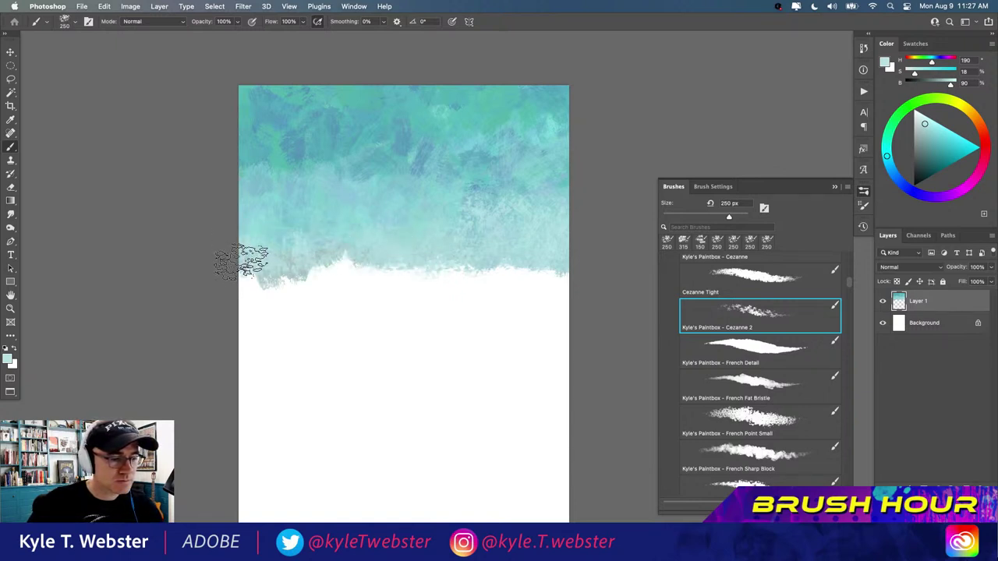
- Fill the white bump along the sky's lower edge, sampling several teal and blue sky colours
{"action": "left_click_drag", "start_coordinate": [249, 271], "coordinate": [347, 259]}
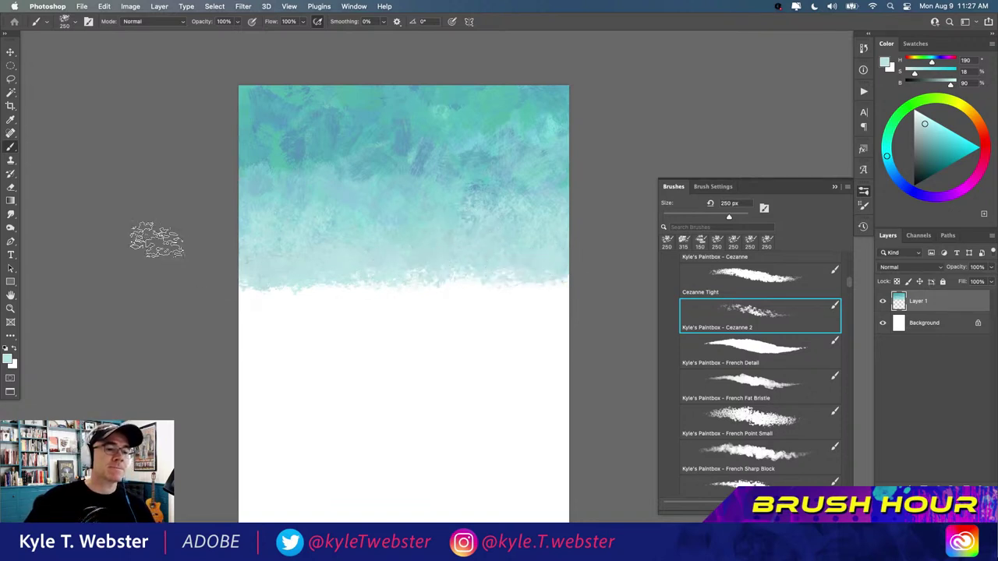
{"action": "left_click", "coordinate": [363, 165], "text": "alt"}
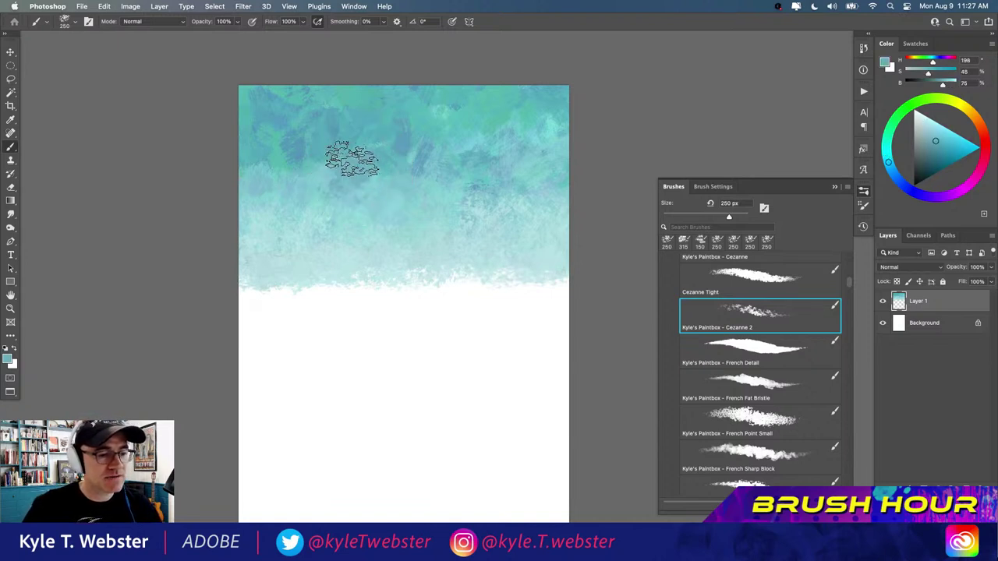
{"action": "left_click", "coordinate": [401, 169], "text": "alt"}
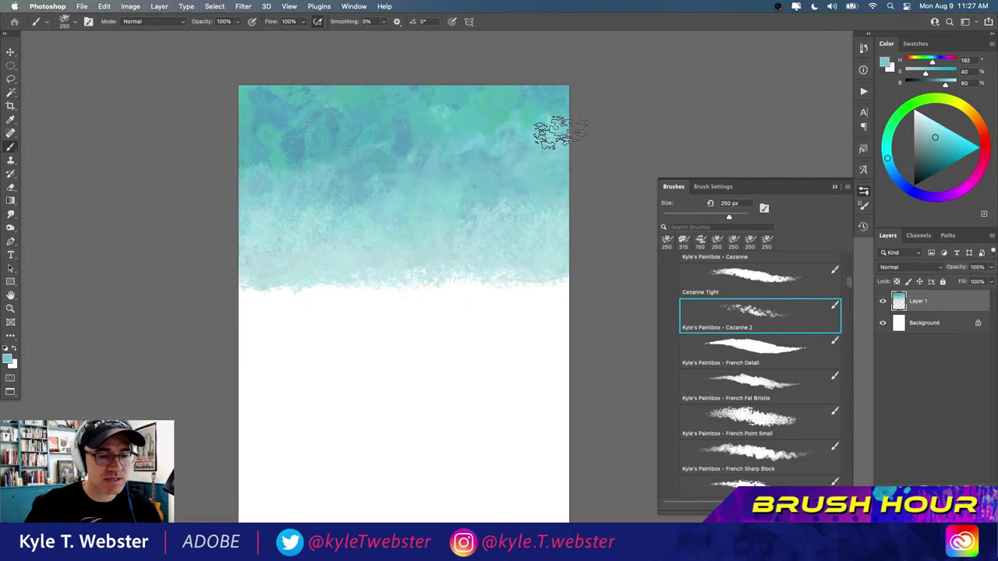
{"action": "left_click", "coordinate": [498, 153], "text": "alt"}
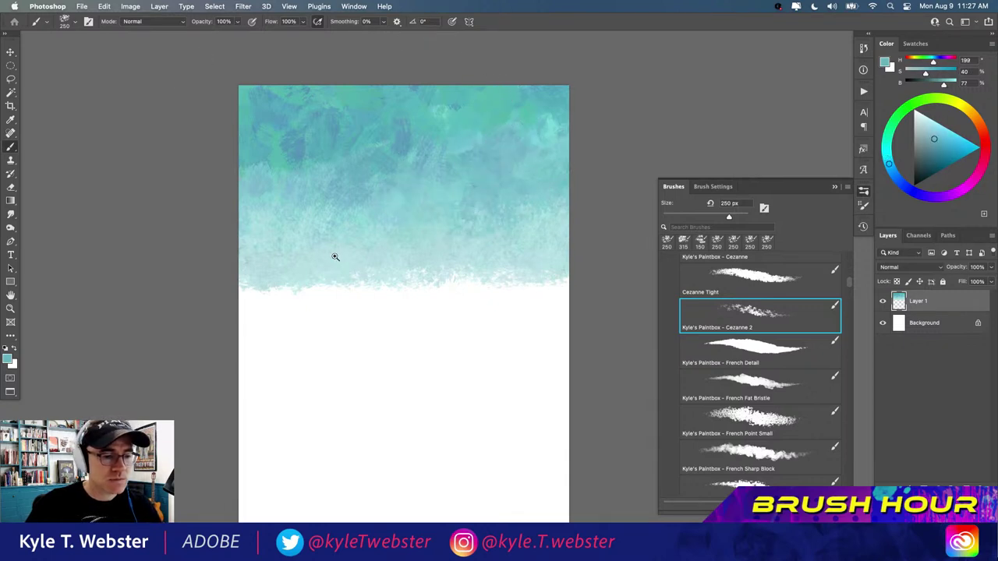
{"action": "mouse_move", "coordinate": [335, 257]}
{"action": "left_mouse_down"}
{"action": "mouse_move", "coordinate": [312, 250]}
{"action": "mouse_move", "coordinate": [278, 296]}
{"action": "mouse_move", "coordinate": [291, 285]}
{"action": "mouse_move", "coordinate": [219, 356]}
{"action": "left_mouse_up"}
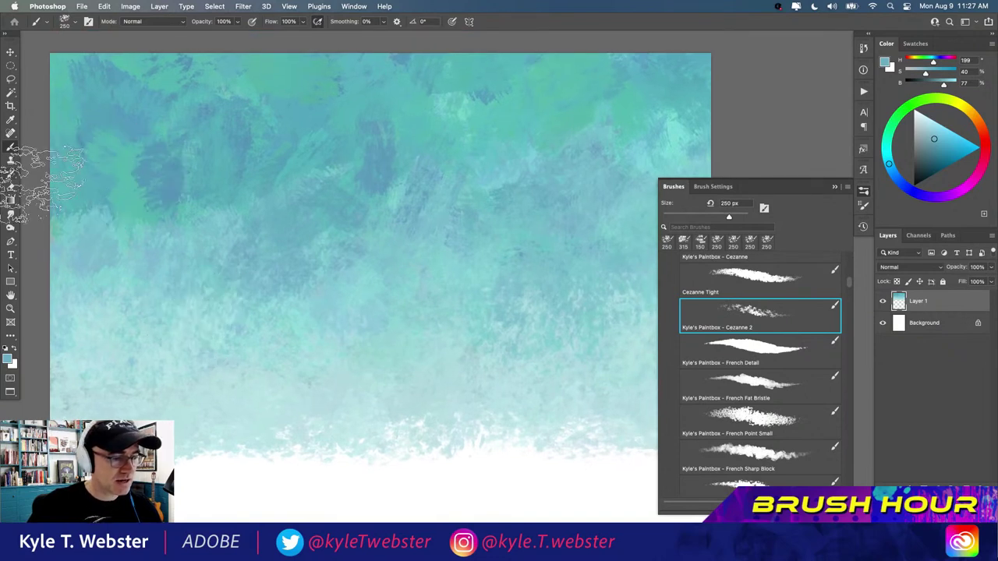
{"action": "left_click", "coordinate": [145, 205], "text": "alt"}
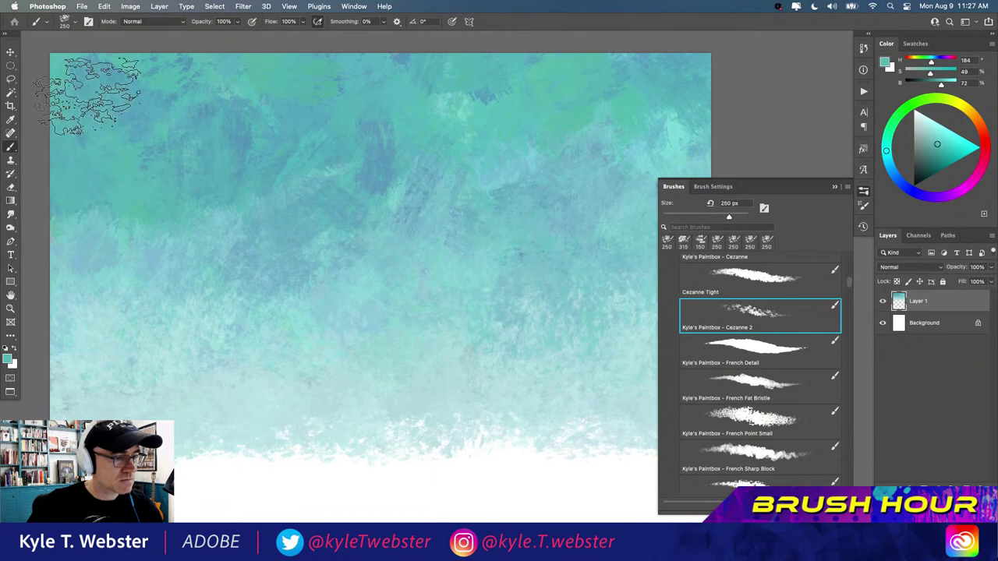
{"action": "left_click", "coordinate": [187, 66], "text": "alt"}
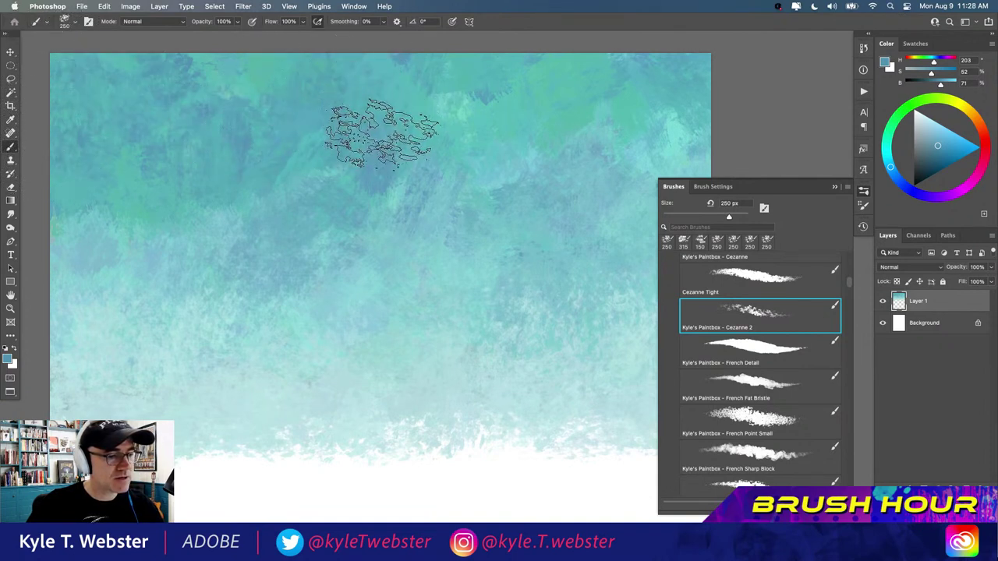
{"action": "left_click", "coordinate": [399, 231], "text": "alt"}
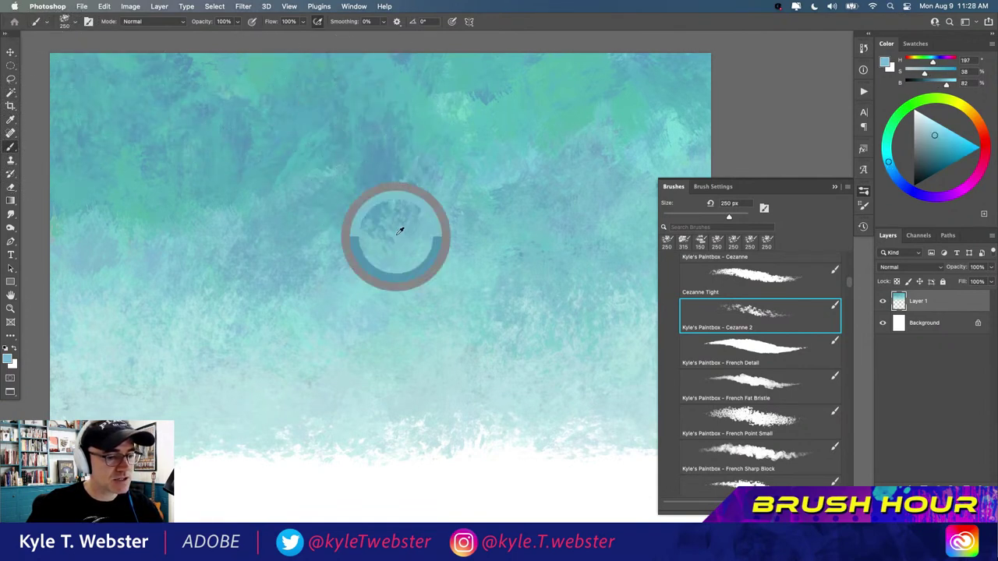
{"action": "left_click_drag", "start_coordinate": [399, 232], "coordinate": [367, 222]}
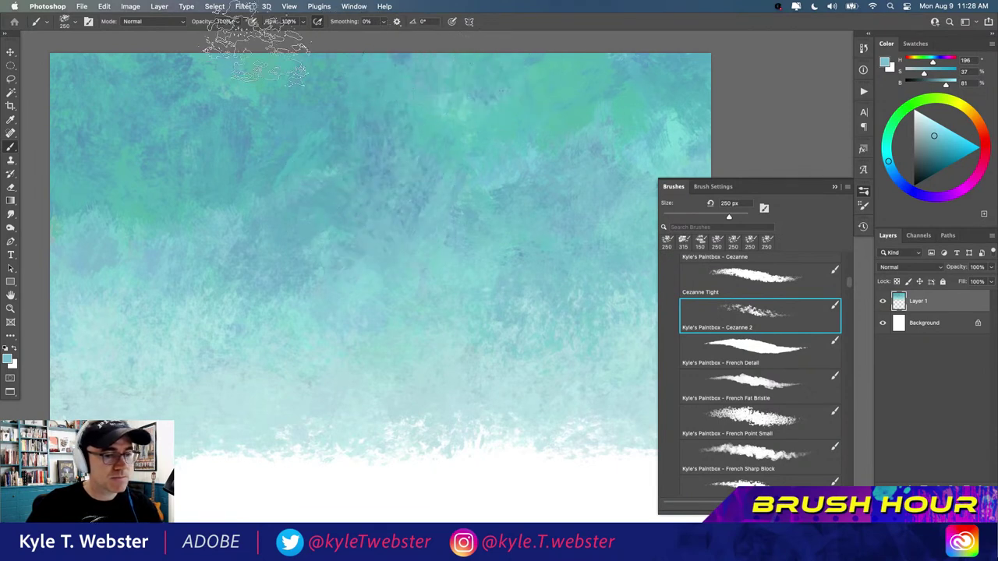
- Paint the top-right sky in sampled bluer teal colours, then zoom out and recentre the canvas
{"action": "left_click_drag", "start_coordinate": [279, 405], "coordinate": [297, 389]}
{"action": "mouse_move", "coordinate": [208, 281]}
{"action": "left_mouse_down"}
{"action": "mouse_move", "coordinate": [291, 399]}
{"action": "mouse_move", "coordinate": [177, 264]}
{"action": "mouse_move", "coordinate": [124, 163]}
{"action": "left_mouse_up"}
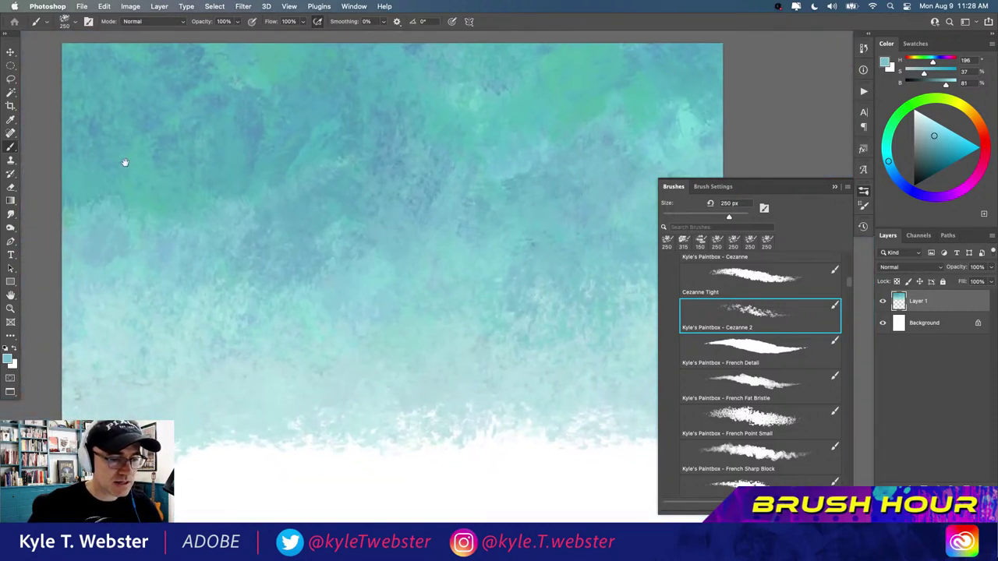
{"action": "left_click_drag", "start_coordinate": [330, 296], "coordinate": [291, 241]}
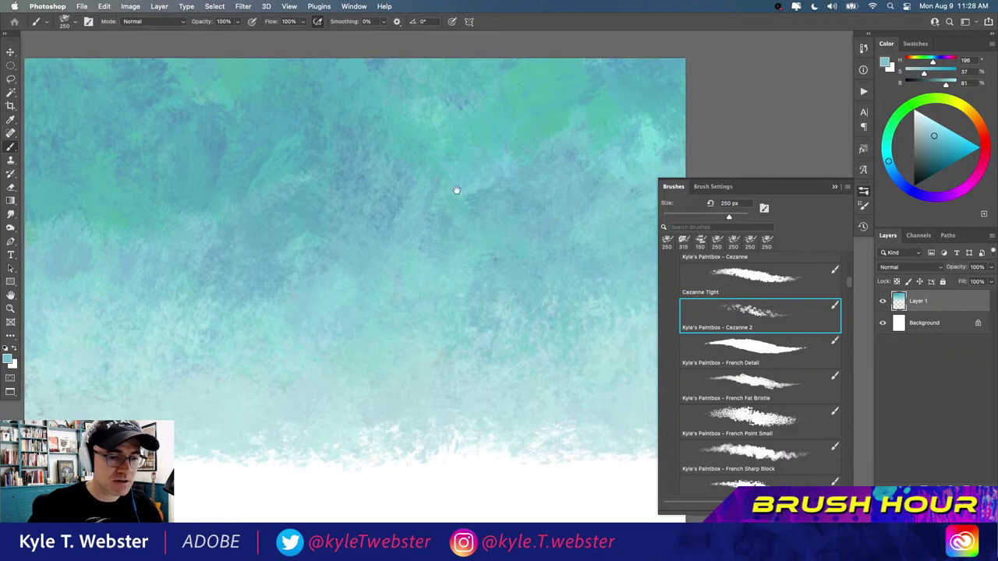
{"action": "left_click_drag", "start_coordinate": [498, 165], "coordinate": [459, 190]}
{"action": "left_click", "coordinate": [553, 134], "text": "alt"}
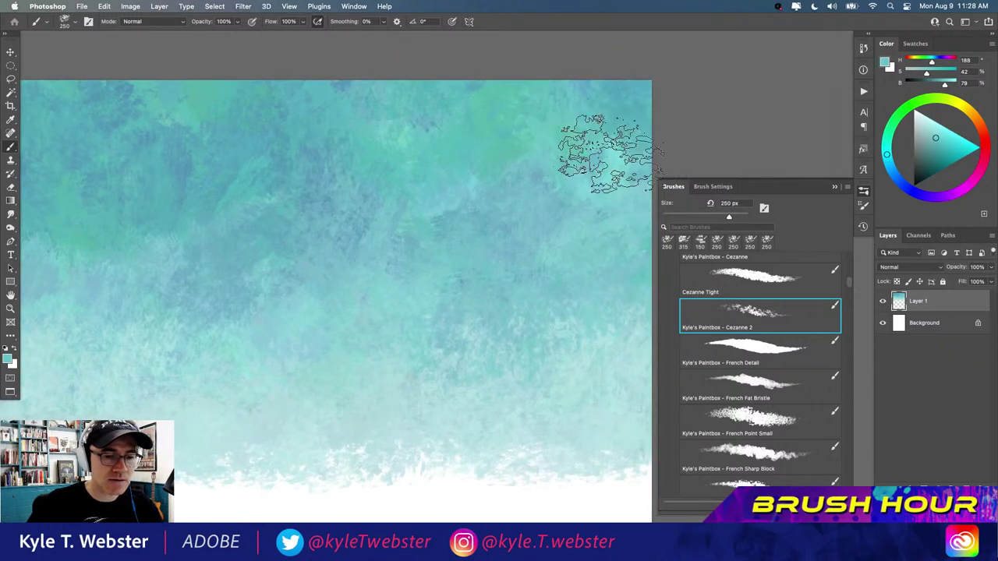
{"action": "left_click", "coordinate": [638, 162], "text": "alt"}
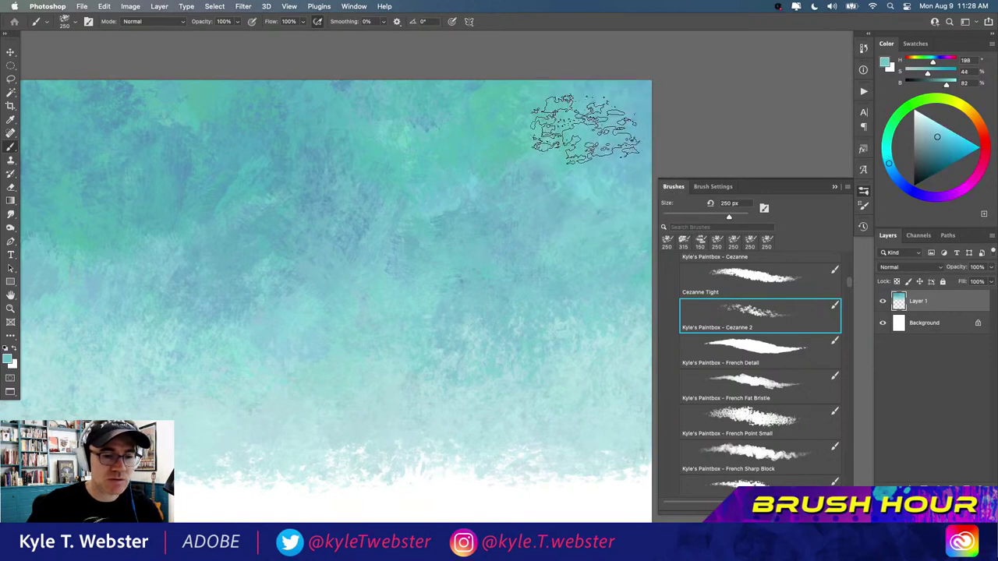
{"action": "key", "text": "super+minus"}
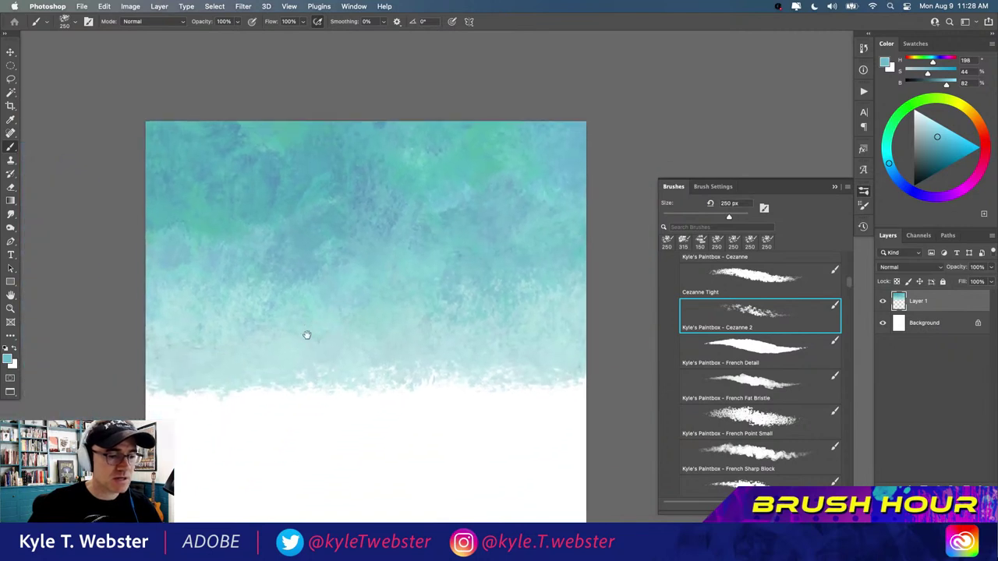
{"action": "left_click_drag", "start_coordinate": [306, 335], "coordinate": [312, 325]}
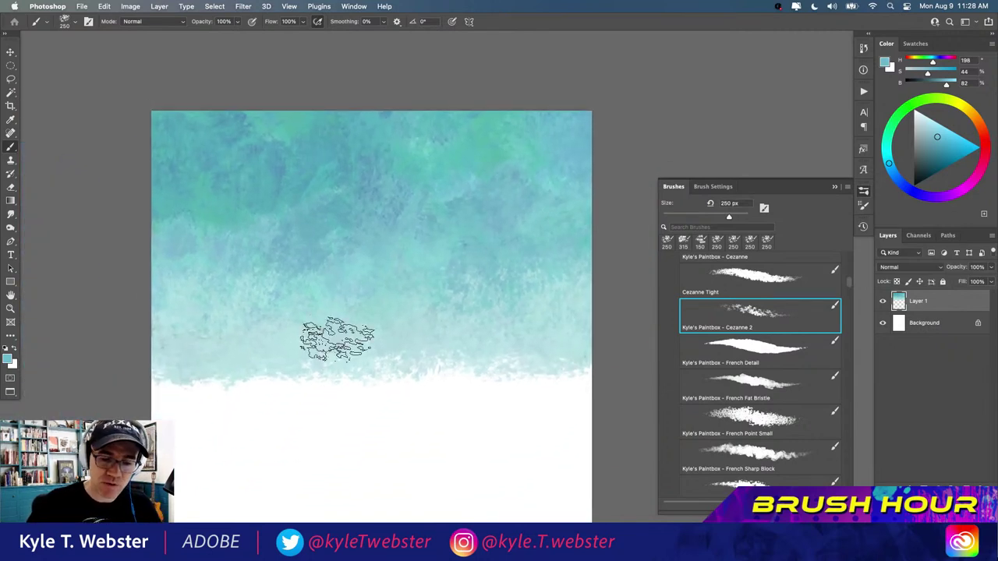
{"action": "left_click_drag", "start_coordinate": [267, 286], "coordinate": [258, 245]}
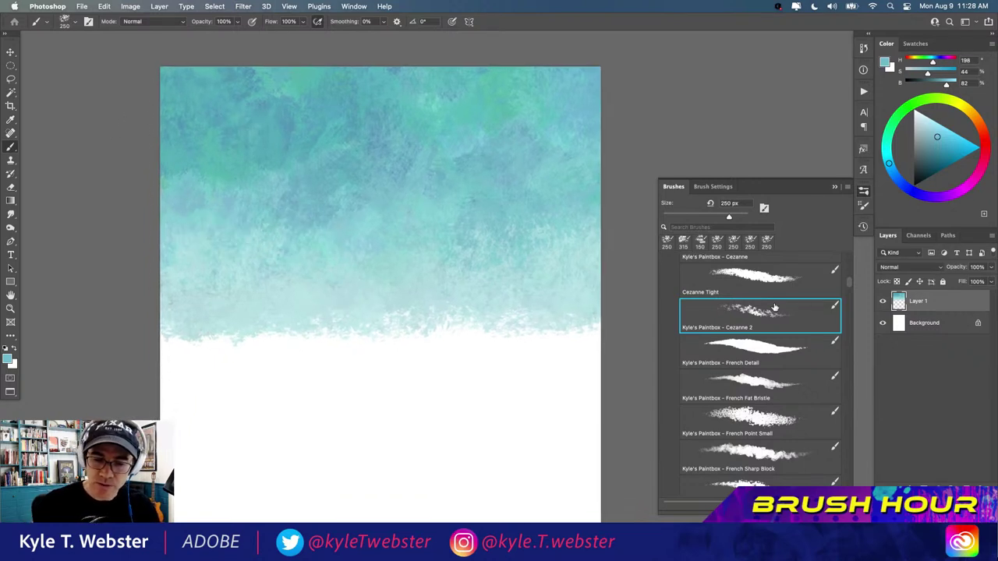
- Switch brush and try a blue bristle stroke below the sky, then undo it
{"action": "left_click", "coordinate": [756, 386]}
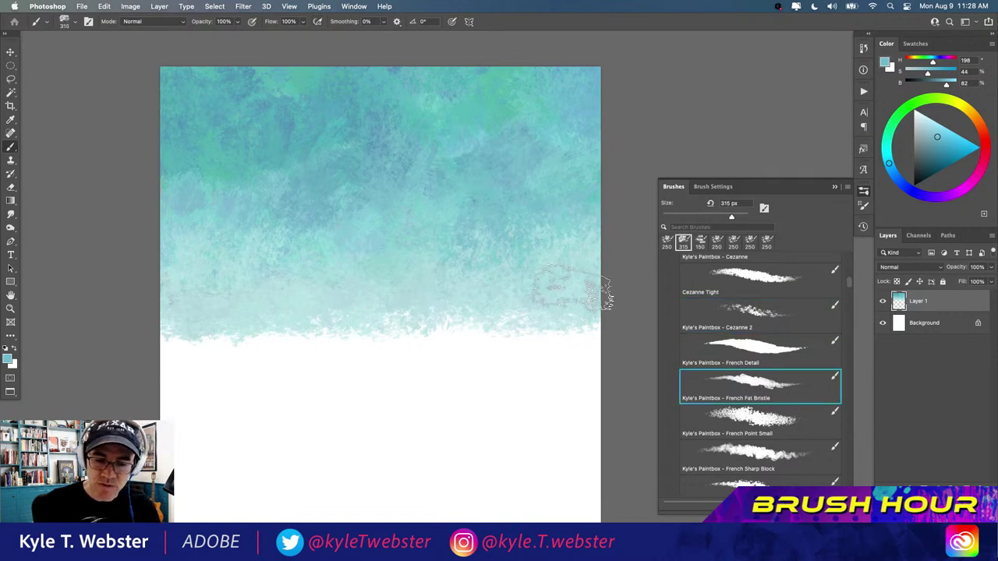
{"action": "left_click_drag", "start_coordinate": [457, 394], "coordinate": [456, 458]}
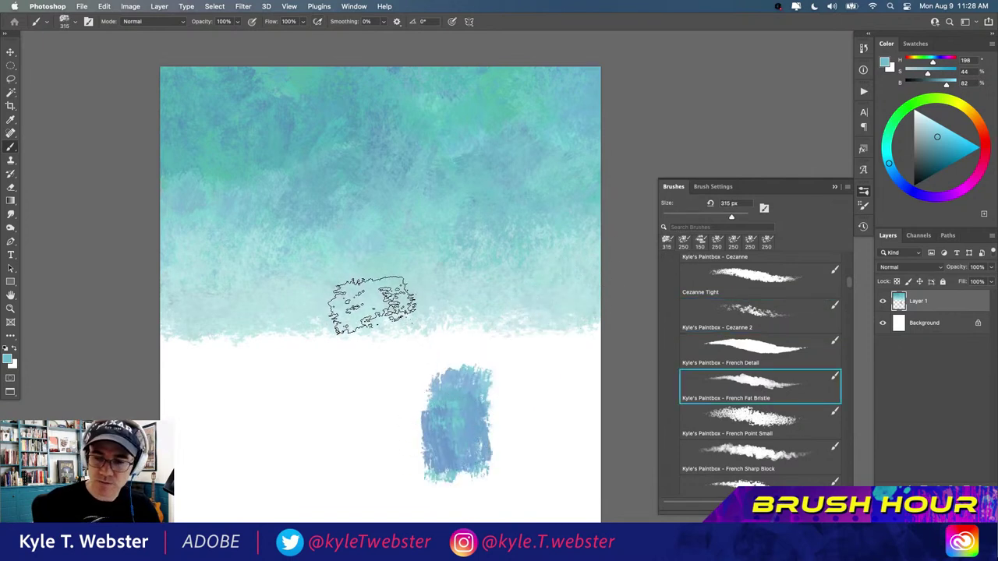
{"action": "key", "text": "super+z"}
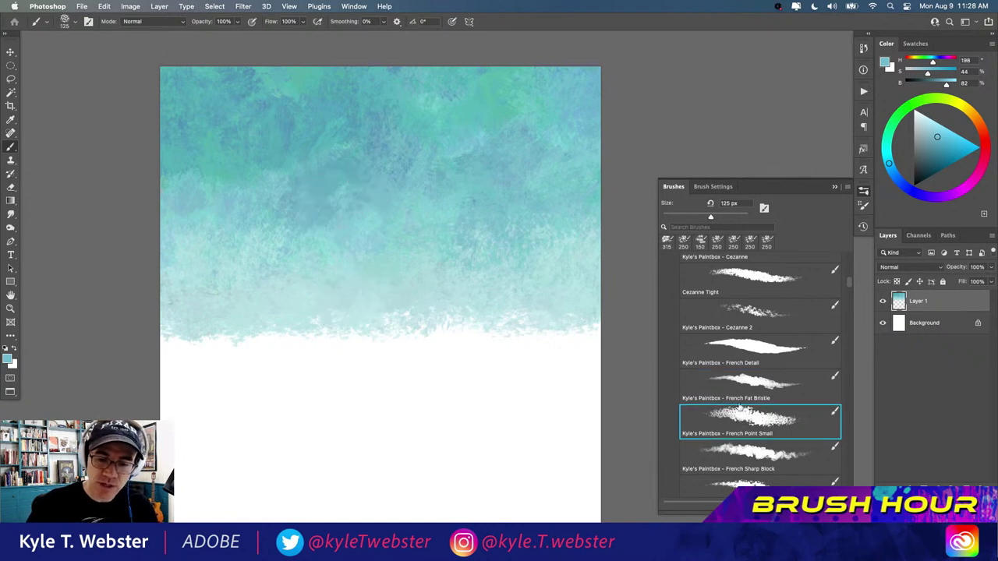
- Zoom in on the lower canvas, paint a trial blue patch, then undo it completely
{"action": "left_click_drag", "start_coordinate": [338, 344], "coordinate": [314, 230]}
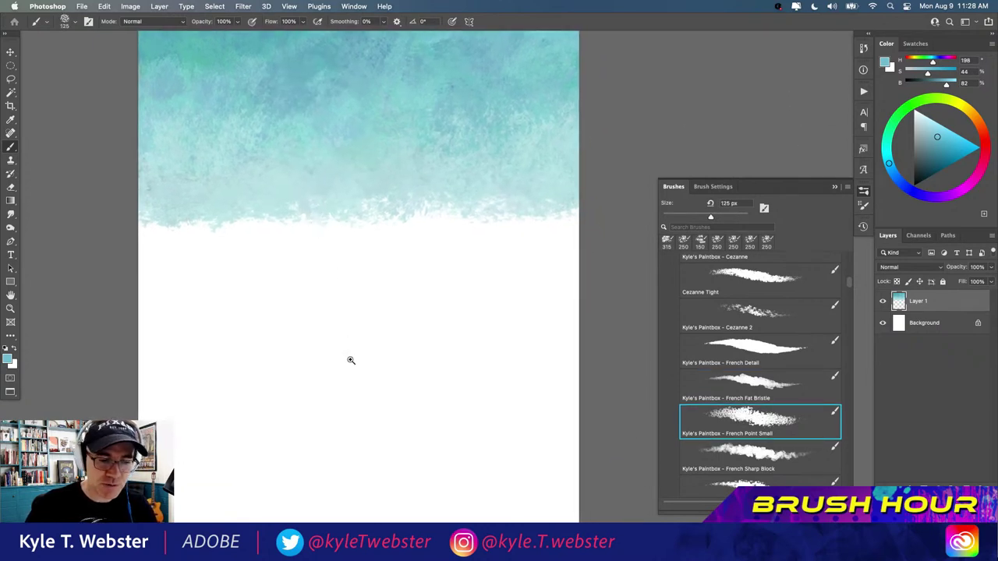
{"action": "left_click", "coordinate": [327, 336], "text": "super"}
{"action": "left_click_drag", "start_coordinate": [348, 312], "coordinate": [367, 278]}
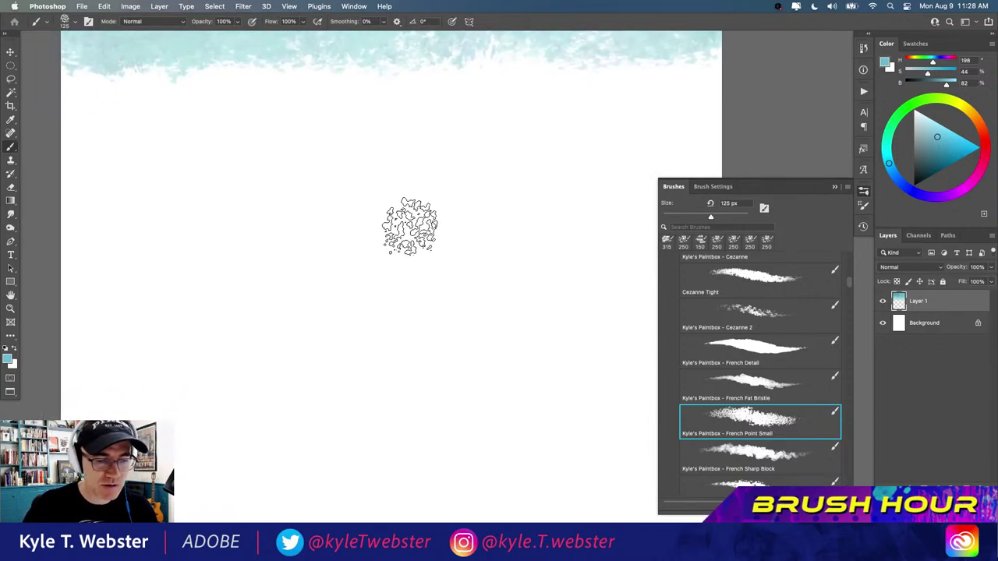
{"action": "mouse_move", "coordinate": [410, 226]}
{"action": "left_mouse_down"}
{"action": "mouse_move", "coordinate": [416, 266]}
{"action": "mouse_move", "coordinate": [392, 299]}
{"action": "mouse_move", "coordinate": [367, 260]}
{"action": "mouse_move", "coordinate": [388, 218]}
{"action": "mouse_move", "coordinate": [417, 240]}
{"action": "mouse_move", "coordinate": [429, 226]}
{"action": "mouse_move", "coordinate": [450, 279]}
{"action": "mouse_move", "coordinate": [466, 257]}
{"action": "mouse_move", "coordinate": [439, 299]}
{"action": "mouse_move", "coordinate": [412, 269]}
{"action": "mouse_move", "coordinate": [418, 216]}
{"action": "mouse_move", "coordinate": [360, 231]}
{"action": "mouse_move", "coordinate": [367, 291]}
{"action": "mouse_move", "coordinate": [350, 279]}
{"action": "mouse_move", "coordinate": [351, 215]}
{"action": "mouse_move", "coordinate": [335, 263]}
{"action": "mouse_move", "coordinate": [334, 252]}
{"action": "mouse_move", "coordinate": [292, 283]}
{"action": "mouse_move", "coordinate": [313, 244]}
{"action": "mouse_move", "coordinate": [293, 250]}
{"action": "mouse_move", "coordinate": [320, 218]}
{"action": "mouse_move", "coordinate": [354, 247]}
{"action": "mouse_move", "coordinate": [379, 219]}
{"action": "mouse_move", "coordinate": [400, 229]}
{"action": "mouse_move", "coordinate": [462, 224]}
{"action": "mouse_move", "coordinate": [497, 242]}
{"action": "mouse_move", "coordinate": [465, 281]}
{"action": "mouse_move", "coordinate": [515, 250]}
{"action": "mouse_move", "coordinate": [480, 213]}
{"action": "mouse_move", "coordinate": [491, 287]}
{"action": "mouse_move", "coordinate": [509, 226]}
{"action": "mouse_move", "coordinate": [458, 209]}
{"action": "mouse_move", "coordinate": [520, 231]}
{"action": "mouse_move", "coordinate": [439, 217]}
{"action": "mouse_move", "coordinate": [483, 263]}
{"action": "mouse_move", "coordinate": [528, 262]}
{"action": "mouse_move", "coordinate": [484, 278]}
{"action": "mouse_move", "coordinate": [528, 238]}
{"action": "left_mouse_up"}
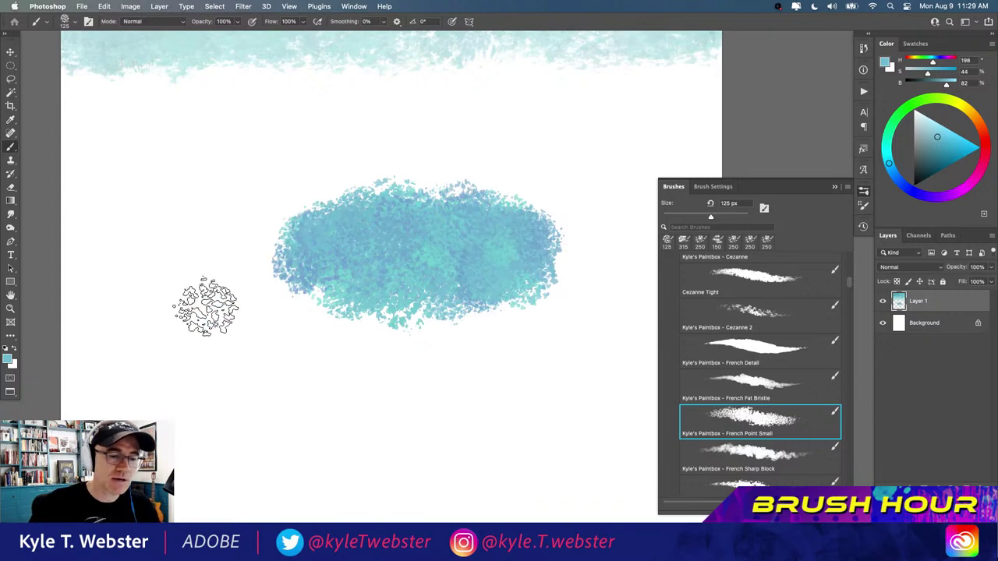
{"action": "key", "text": "super+z"}
{"action": "key", "text": "super+z"}
{"action": "key", "text": "super+z"}
{"action": "key", "text": "super+z"}
{"action": "key", "text": "super+z"}
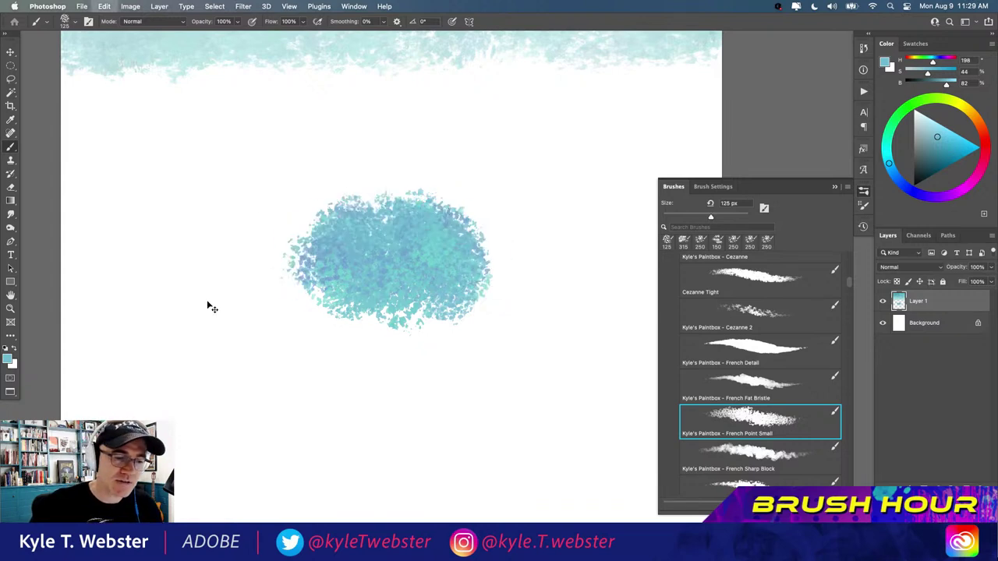
{"action": "key", "text": "super+z"}
{"action": "key", "text": "super+z"}
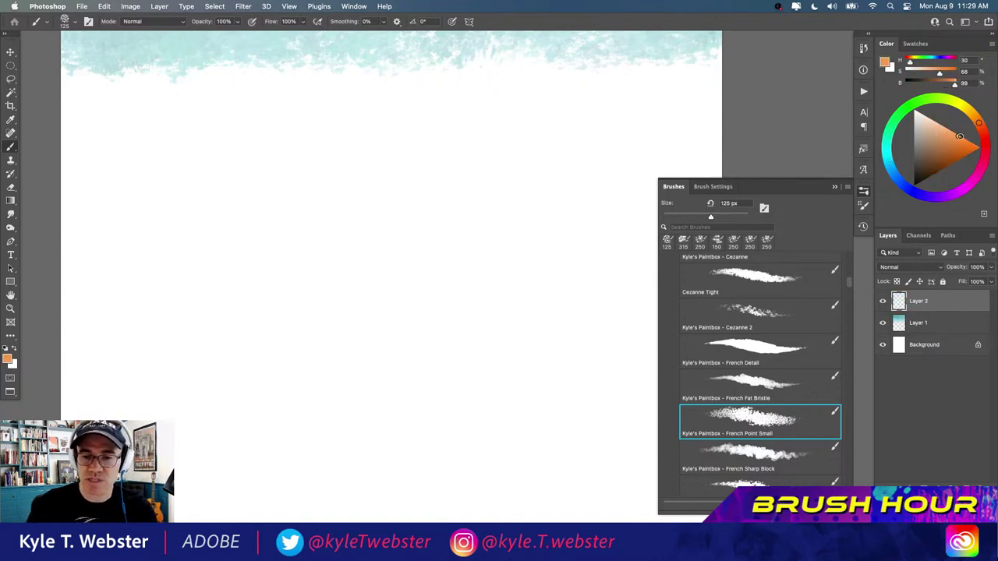
- Dab two orange test patches near the canvas centre, then lasso them and delete them
{"action": "mouse_move", "coordinate": [468, 246]}
{"action": "left_mouse_down"}
{"action": "mouse_move", "coordinate": [436, 300]}
{"action": "mouse_move", "coordinate": [401, 265]}
{"action": "mouse_move", "coordinate": [402, 312]}
{"action": "mouse_move", "coordinate": [436, 276]}
{"action": "mouse_move", "coordinate": [464, 277]}
{"action": "mouse_move", "coordinate": [460, 303]}
{"action": "mouse_move", "coordinate": [417, 269]}
{"action": "left_mouse_up"}
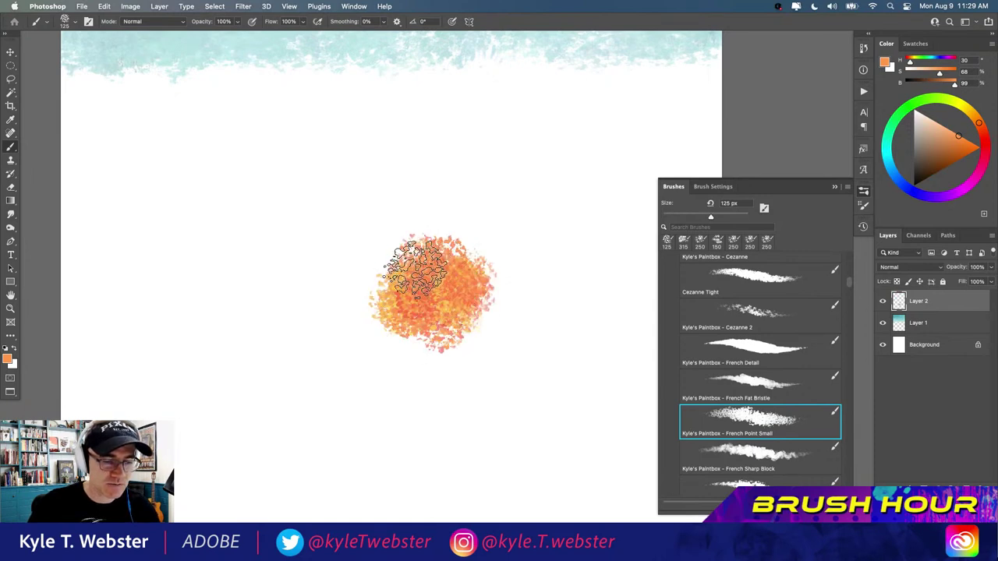
{"action": "mouse_move", "coordinate": [356, 296]}
{"action": "left_mouse_down"}
{"action": "mouse_move", "coordinate": [434, 289]}
{"action": "mouse_move", "coordinate": [351, 172]}
{"action": "left_mouse_up"}
{"action": "mouse_move", "coordinate": [334, 239]}
{"action": "left_mouse_down"}
{"action": "mouse_move", "coordinate": [414, 259]}
{"action": "mouse_move", "coordinate": [366, 243]}
{"action": "left_mouse_up"}
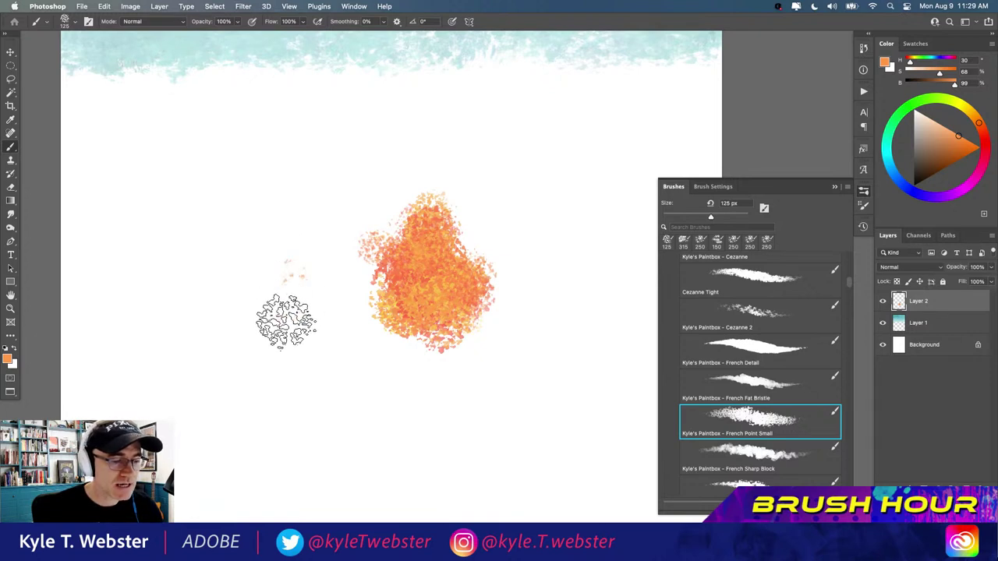
{"action": "mouse_move", "coordinate": [273, 285]}
{"action": "left_mouse_down"}
{"action": "mouse_move", "coordinate": [297, 294]}
{"action": "mouse_move", "coordinate": [310, 293]}
{"action": "mouse_move", "coordinate": [296, 273]}
{"action": "mouse_move", "coordinate": [275, 302]}
{"action": "mouse_move", "coordinate": [279, 267]}
{"action": "mouse_move", "coordinate": [286, 325]}
{"action": "mouse_move", "coordinate": [300, 321]}
{"action": "mouse_move", "coordinate": [300, 283]}
{"action": "mouse_move", "coordinate": [267, 290]}
{"action": "mouse_move", "coordinate": [291, 310]}
{"action": "mouse_move", "coordinate": [288, 280]}
{"action": "mouse_move", "coordinate": [298, 271]}
{"action": "mouse_move", "coordinate": [270, 270]}
{"action": "mouse_move", "coordinate": [280, 254]}
{"action": "mouse_move", "coordinate": [293, 273]}
{"action": "mouse_move", "coordinate": [286, 259]}
{"action": "mouse_move", "coordinate": [300, 257]}
{"action": "mouse_move", "coordinate": [259, 262]}
{"action": "mouse_move", "coordinate": [259, 283]}
{"action": "mouse_move", "coordinate": [250, 236]}
{"action": "left_mouse_up"}
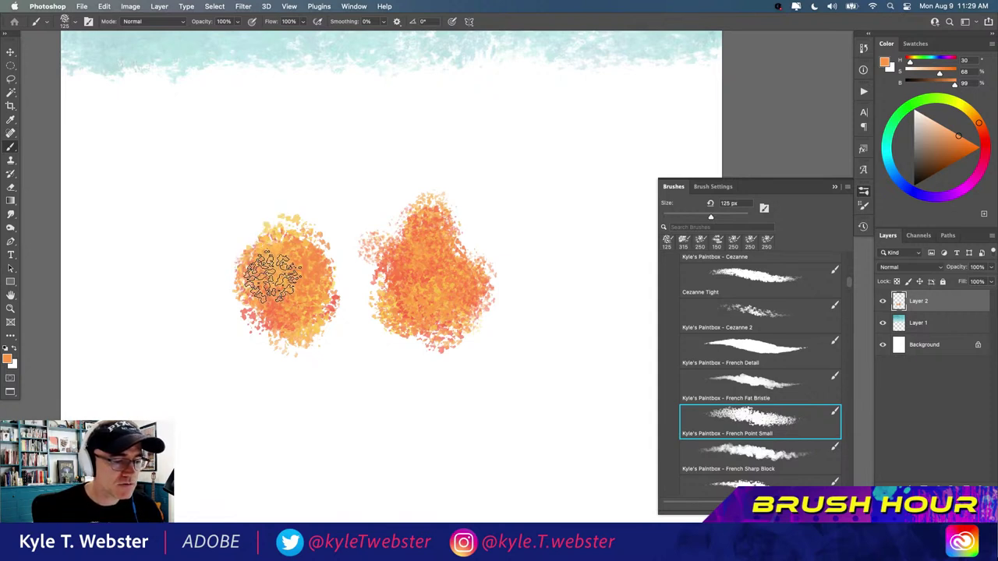
{"action": "mouse_move", "coordinate": [272, 277]}
{"action": "left_mouse_down"}
{"action": "mouse_move", "coordinate": [259, 245]}
{"action": "mouse_move", "coordinate": [260, 308]}
{"action": "mouse_move", "coordinate": [252, 297]}
{"action": "mouse_move", "coordinate": [273, 237]}
{"action": "mouse_move", "coordinate": [318, 258]}
{"action": "mouse_move", "coordinate": [333, 278]}
{"action": "mouse_move", "coordinate": [265, 256]}
{"action": "mouse_move", "coordinate": [222, 305]}
{"action": "mouse_move", "coordinate": [233, 260]}
{"action": "mouse_move", "coordinate": [223, 237]}
{"action": "mouse_move", "coordinate": [218, 262]}
{"action": "mouse_move", "coordinate": [262, 284]}
{"action": "mouse_move", "coordinate": [251, 256]}
{"action": "mouse_move", "coordinate": [226, 295]}
{"action": "mouse_move", "coordinate": [216, 334]}
{"action": "left_mouse_up"}
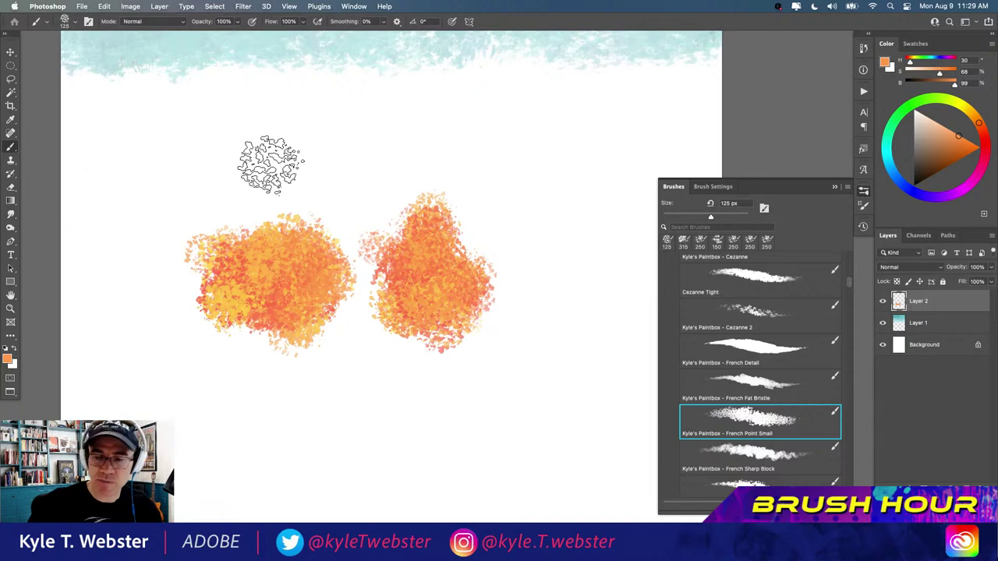
{"action": "key", "text": "l"}
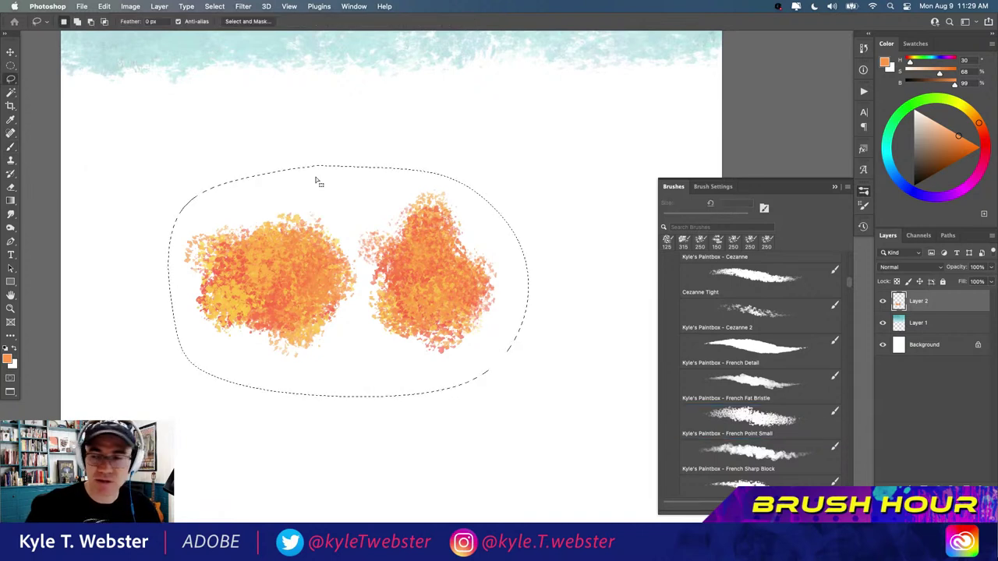
{"action": "key", "text": "Delete"}
- Paint an orange face blob below the sky and cap it with dark brown hair
{"action": "key", "text": "b"}
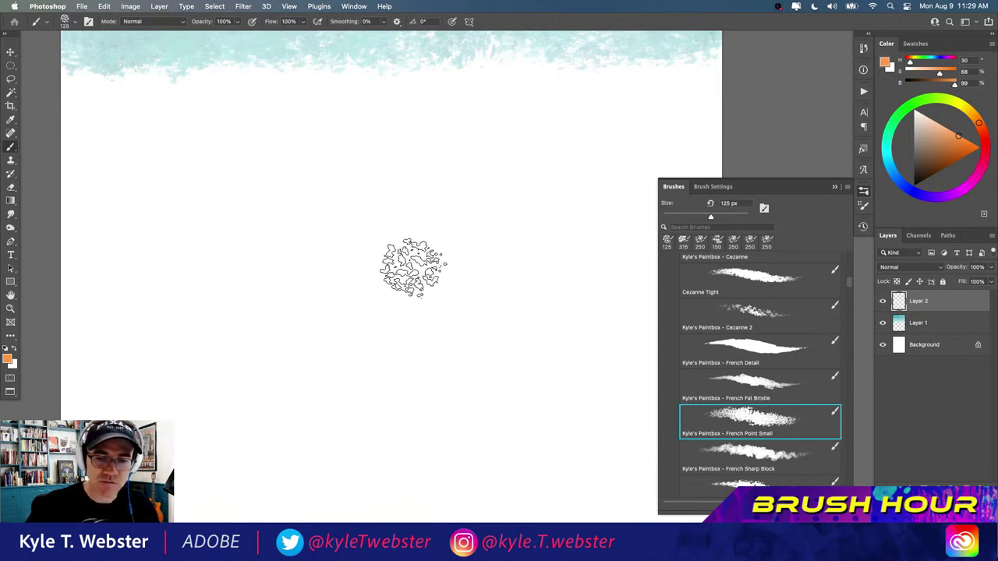
{"action": "mouse_move", "coordinate": [401, 241]}
{"action": "left_mouse_down"}
{"action": "mouse_move", "coordinate": [378, 248]}
{"action": "mouse_move", "coordinate": [394, 278]}
{"action": "mouse_move", "coordinate": [389, 254]}
{"action": "mouse_move", "coordinate": [405, 237]}
{"action": "mouse_move", "coordinate": [375, 215]}
{"action": "mouse_move", "coordinate": [381, 209]}
{"action": "mouse_move", "coordinate": [373, 229]}
{"action": "mouse_move", "coordinate": [383, 282]}
{"action": "mouse_move", "coordinate": [403, 261]}
{"action": "left_mouse_up"}
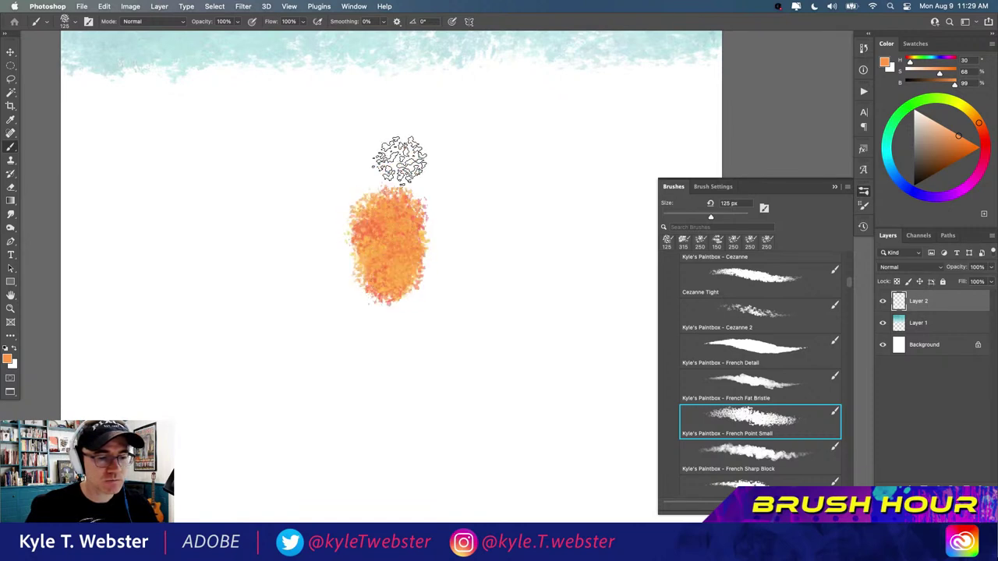
{"action": "mouse_move", "coordinate": [399, 160]}
{"action": "left_mouse_down"}
{"action": "mouse_move", "coordinate": [398, 260]}
{"action": "mouse_move", "coordinate": [398, 206]}
{"action": "mouse_move", "coordinate": [376, 253]}
{"action": "mouse_move", "coordinate": [403, 228]}
{"action": "mouse_move", "coordinate": [423, 251]}
{"action": "mouse_move", "coordinate": [355, 256]}
{"action": "mouse_move", "coordinate": [349, 225]}
{"action": "left_mouse_up"}
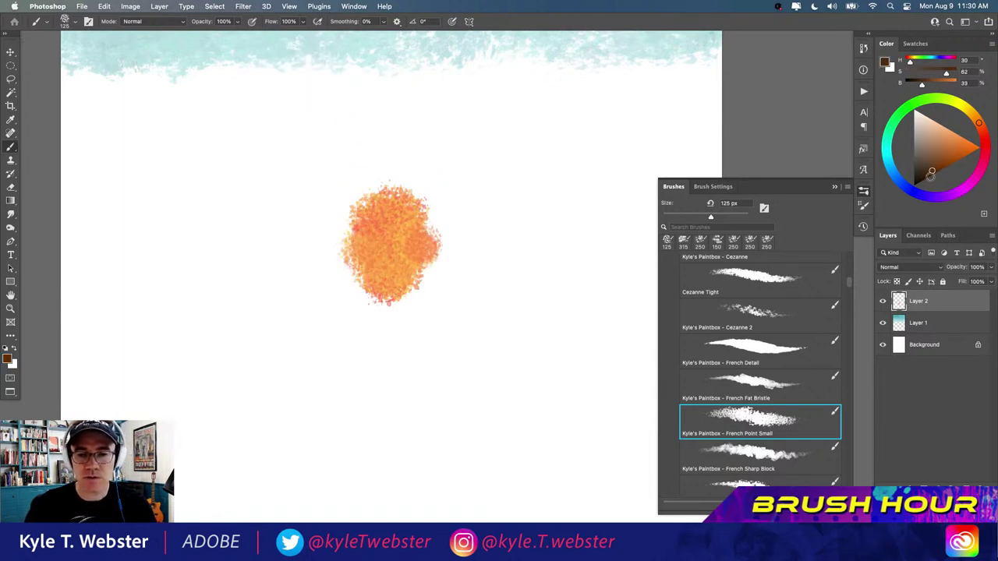
{"action": "mouse_move", "coordinate": [385, 187]}
{"action": "left_mouse_down"}
{"action": "mouse_move", "coordinate": [381, 198]}
{"action": "mouse_move", "coordinate": [418, 199]}
{"action": "left_mouse_up"}
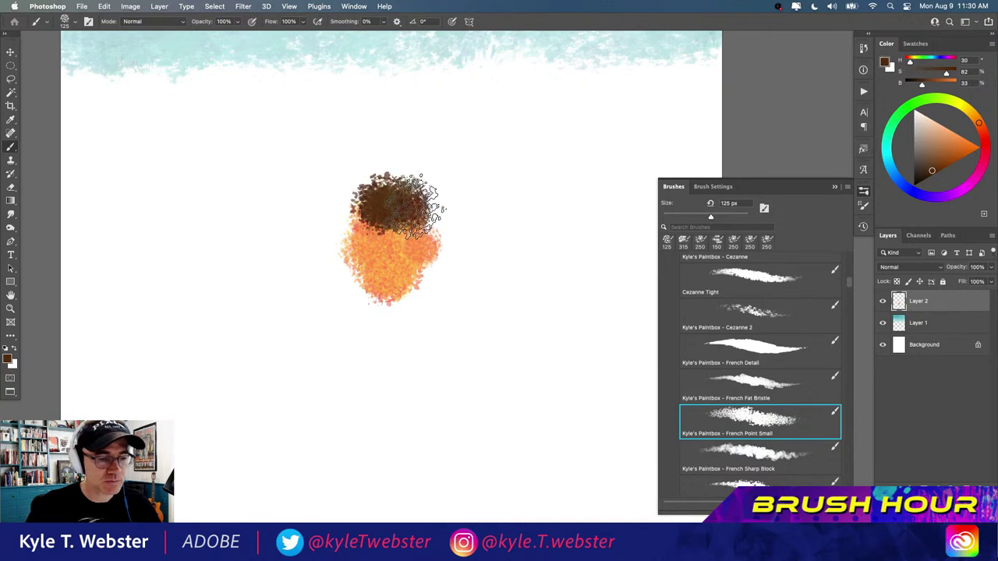
{"action": "key", "text": "super+minus"}
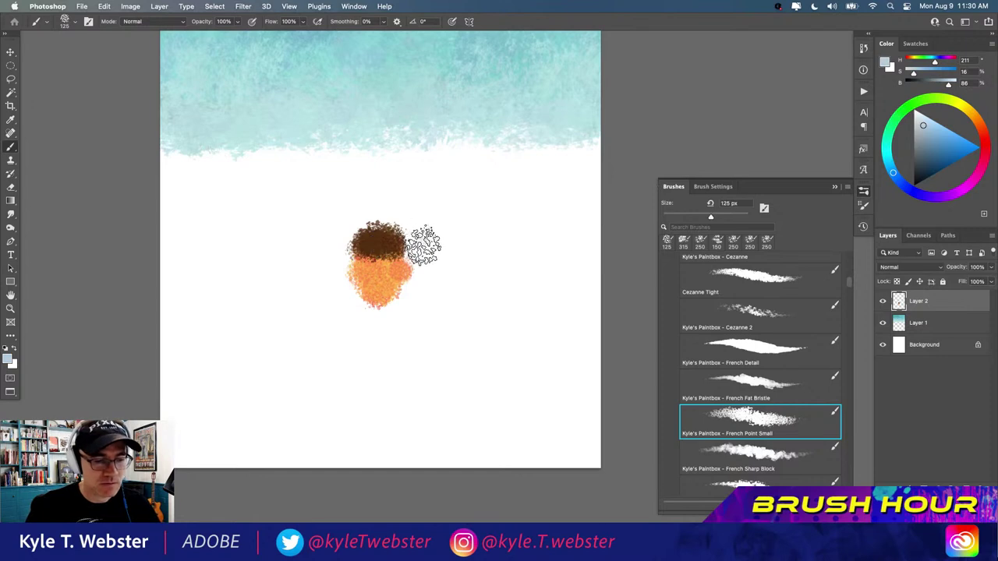
- Paint a pale blue halo behind the head and a navy shirt below the face
{"action": "mouse_move", "coordinate": [417, 233]}
{"action": "left_mouse_down"}
{"action": "mouse_move", "coordinate": [384, 208]}
{"action": "mouse_move", "coordinate": [389, 215]}
{"action": "mouse_move", "coordinate": [357, 216]}
{"action": "mouse_move", "coordinate": [330, 270]}
{"action": "mouse_move", "coordinate": [344, 294]}
{"action": "mouse_move", "coordinate": [318, 237]}
{"action": "mouse_move", "coordinate": [340, 225]}
{"action": "mouse_move", "coordinate": [325, 268]}
{"action": "mouse_move", "coordinate": [372, 209]}
{"action": "mouse_move", "coordinate": [415, 214]}
{"action": "mouse_move", "coordinate": [429, 259]}
{"action": "mouse_move", "coordinate": [417, 243]}
{"action": "mouse_move", "coordinate": [422, 286]}
{"action": "mouse_move", "coordinate": [415, 296]}
{"action": "mouse_move", "coordinate": [421, 251]}
{"action": "mouse_move", "coordinate": [400, 225]}
{"action": "mouse_move", "coordinate": [401, 308]}
{"action": "mouse_move", "coordinate": [411, 303]}
{"action": "mouse_move", "coordinate": [375, 249]}
{"action": "mouse_move", "coordinate": [396, 269]}
{"action": "mouse_move", "coordinate": [377, 315]}
{"action": "mouse_move", "coordinate": [379, 296]}
{"action": "mouse_move", "coordinate": [404, 282]}
{"action": "mouse_move", "coordinate": [387, 307]}
{"action": "left_mouse_up"}
{"action": "left_click", "coordinate": [392, 274], "text": "alt"}
{"action": "left_click", "coordinate": [393, 270], "text": "alt"}
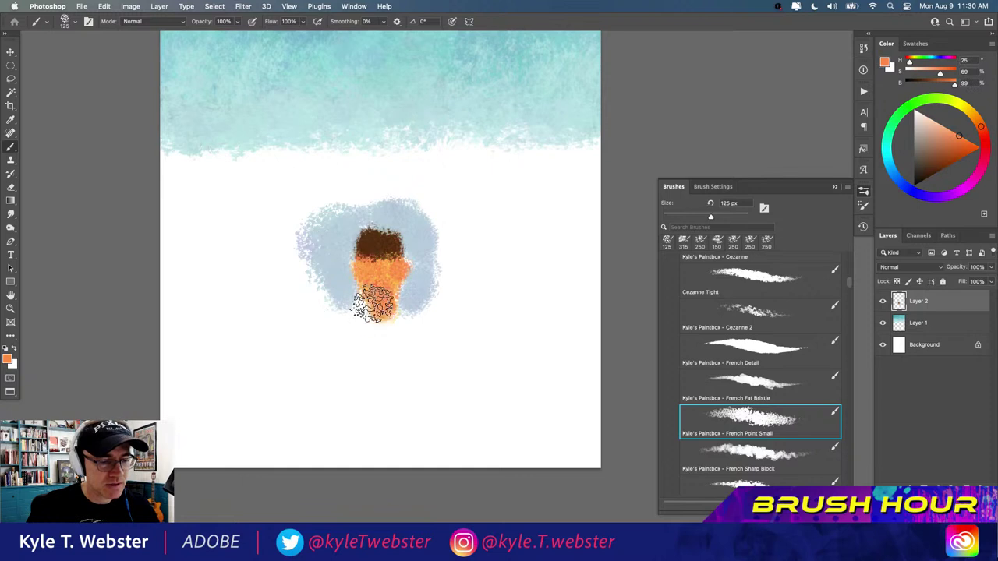
{"action": "left_click", "coordinate": [901, 182]}
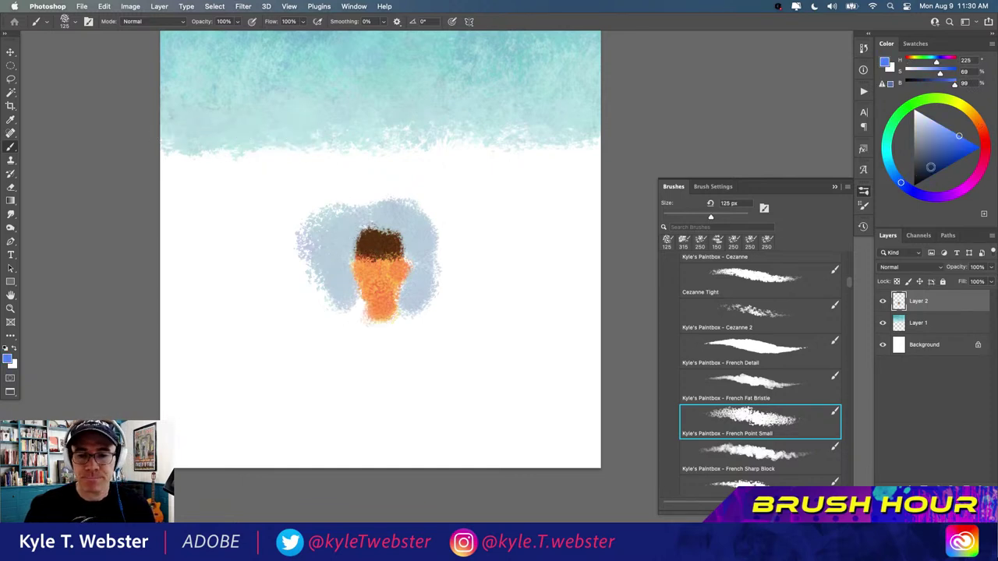
{"action": "mouse_move", "coordinate": [379, 330]}
{"action": "left_mouse_down"}
{"action": "mouse_move", "coordinate": [422, 324]}
{"action": "mouse_move", "coordinate": [380, 328]}
{"action": "mouse_move", "coordinate": [385, 316]}
{"action": "mouse_move", "coordinate": [362, 328]}
{"action": "mouse_move", "coordinate": [353, 360]}
{"action": "mouse_move", "coordinate": [421, 337]}
{"action": "left_mouse_up"}
- Trim the face's left edge with halo blue, widen the face, and reshape the hair top
{"action": "left_click", "coordinate": [418, 290], "text": "alt"}
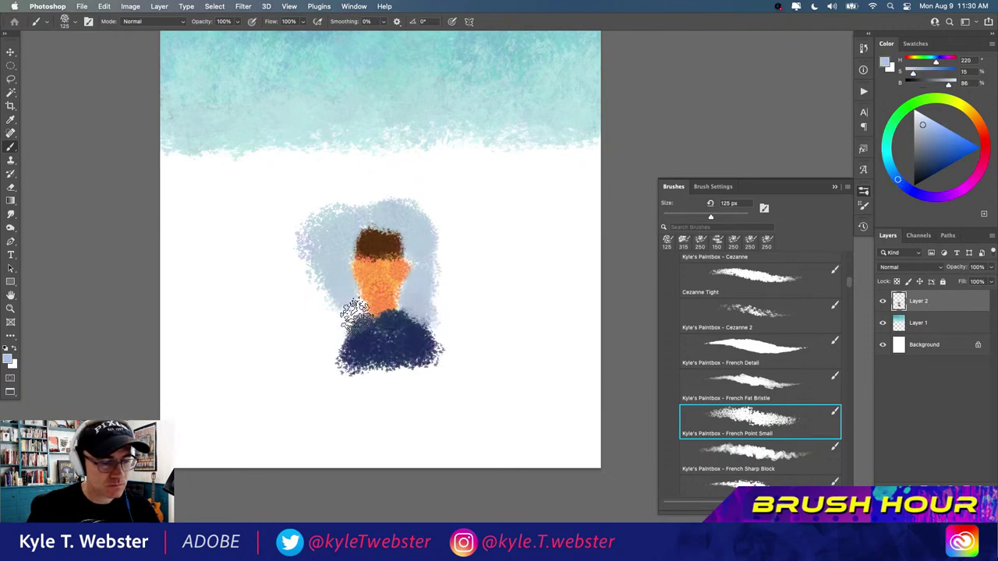
{"action": "mouse_move", "coordinate": [351, 308]}
{"action": "left_mouse_down"}
{"action": "mouse_move", "coordinate": [353, 277]}
{"action": "mouse_move", "coordinate": [405, 286]}
{"action": "mouse_move", "coordinate": [409, 230]}
{"action": "mouse_move", "coordinate": [378, 201]}
{"action": "left_mouse_up"}
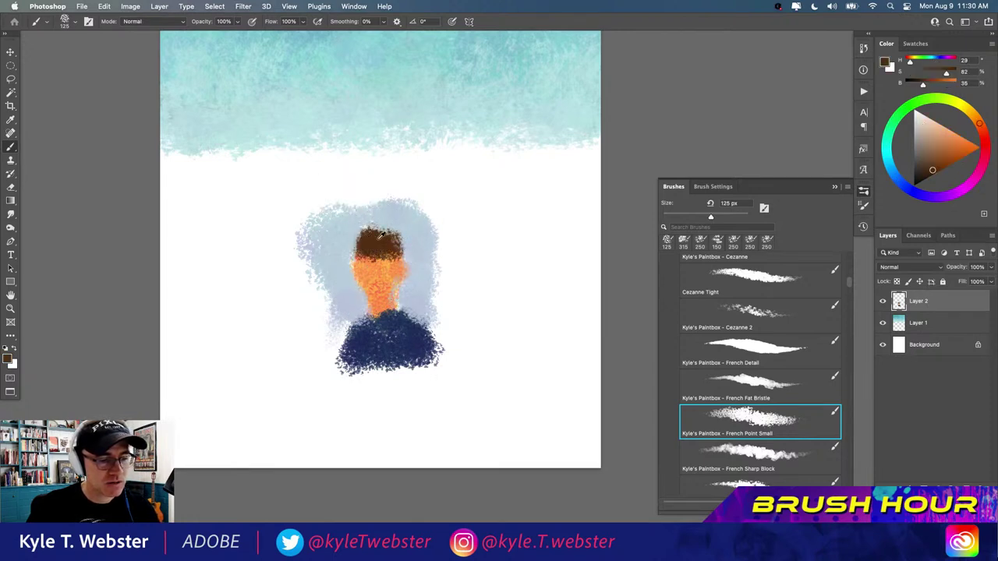
{"action": "left_click", "coordinate": [374, 269], "text": "alt"}
{"action": "mouse_move", "coordinate": [370, 261]}
{"action": "left_mouse_down"}
{"action": "mouse_move", "coordinate": [327, 193]}
{"action": "mouse_move", "coordinate": [377, 267]}
{"action": "mouse_move", "coordinate": [385, 262]}
{"action": "mouse_move", "coordinate": [386, 287]}
{"action": "left_mouse_up"}
{"action": "left_click", "coordinate": [406, 250], "text": "alt"}
{"action": "mouse_move", "coordinate": [406, 250]}
{"action": "left_mouse_down"}
{"action": "mouse_move", "coordinate": [374, 226]}
{"action": "mouse_move", "coordinate": [385, 240]}
{"action": "mouse_move", "coordinate": [358, 234]}
{"action": "mouse_move", "coordinate": [386, 226]}
{"action": "mouse_move", "coordinate": [338, 208]}
{"action": "left_mouse_up"}
- Touch up the hair with dark brown and paint sampled face orange over the neck
{"action": "left_click", "coordinate": [383, 243], "text": "alt"}
{"action": "left_click", "coordinate": [386, 227], "text": "alt"}
{"action": "left_click", "coordinate": [392, 238], "text": "alt"}
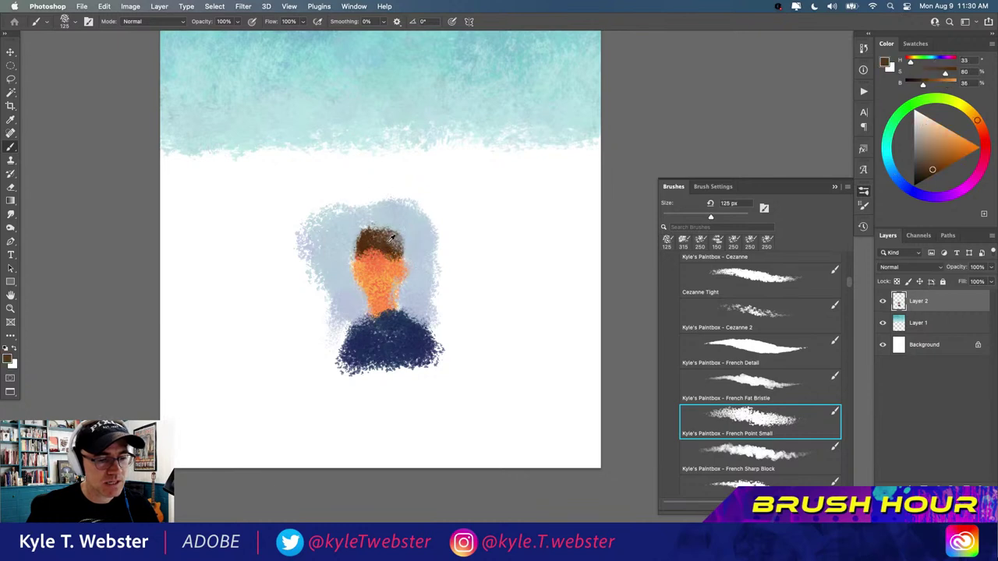
{"action": "left_click", "coordinate": [413, 273], "text": "alt"}
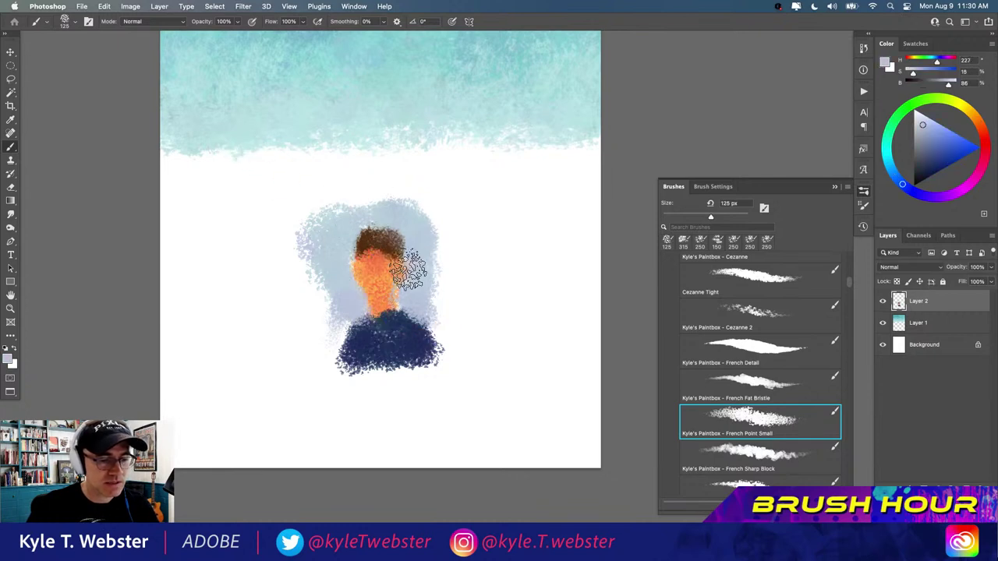
{"action": "left_click", "coordinate": [378, 285], "text": "alt"}
{"action": "left_click_drag", "start_coordinate": [374, 308], "coordinate": [381, 316]}
- Extend the light blue halo up along the figure's right side
{"action": "left_click", "coordinate": [384, 331], "text": "alt"}
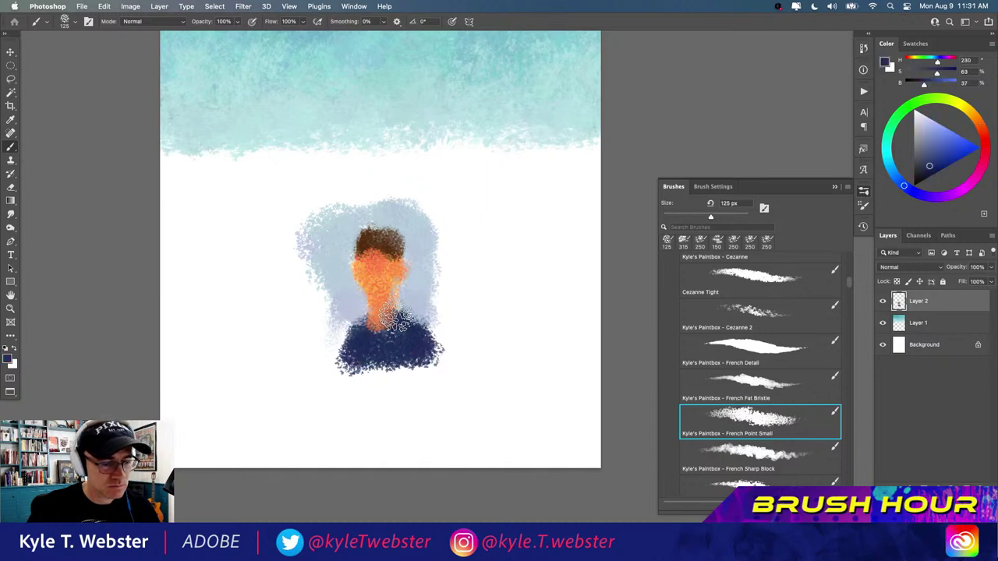
{"action": "left_click", "coordinate": [412, 304], "text": "alt"}
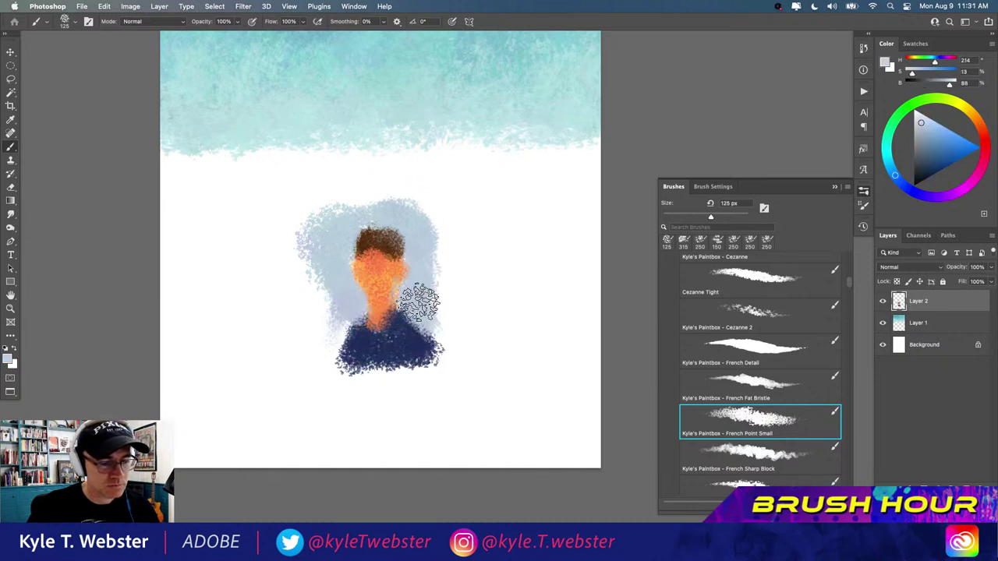
{"action": "mouse_move", "coordinate": [442, 343]}
{"action": "left_mouse_down"}
{"action": "mouse_move", "coordinate": [442, 272]}
{"action": "mouse_move", "coordinate": [426, 229]}
{"action": "left_mouse_up"}
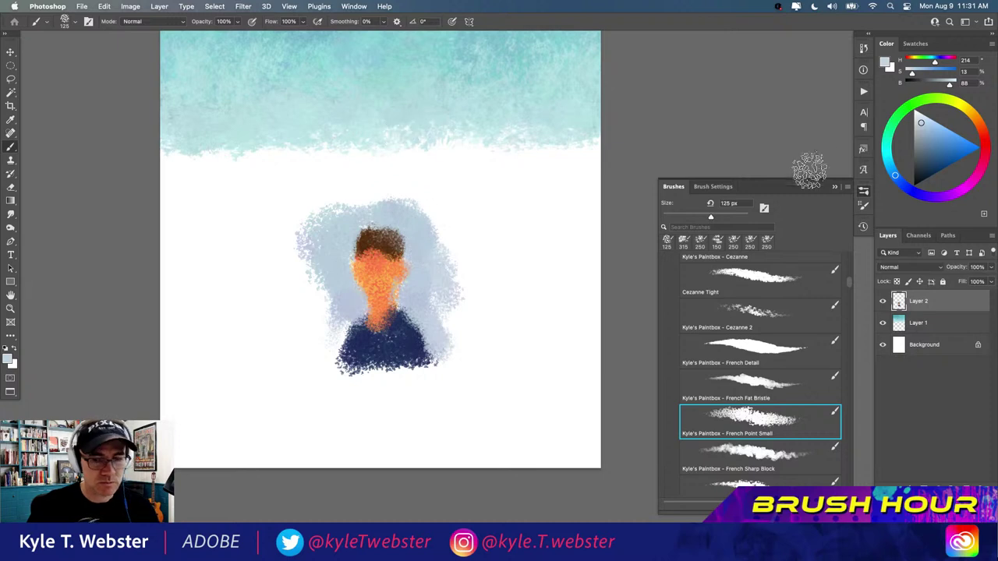
{"action": "left_click", "coordinate": [423, 297], "text": "alt"}
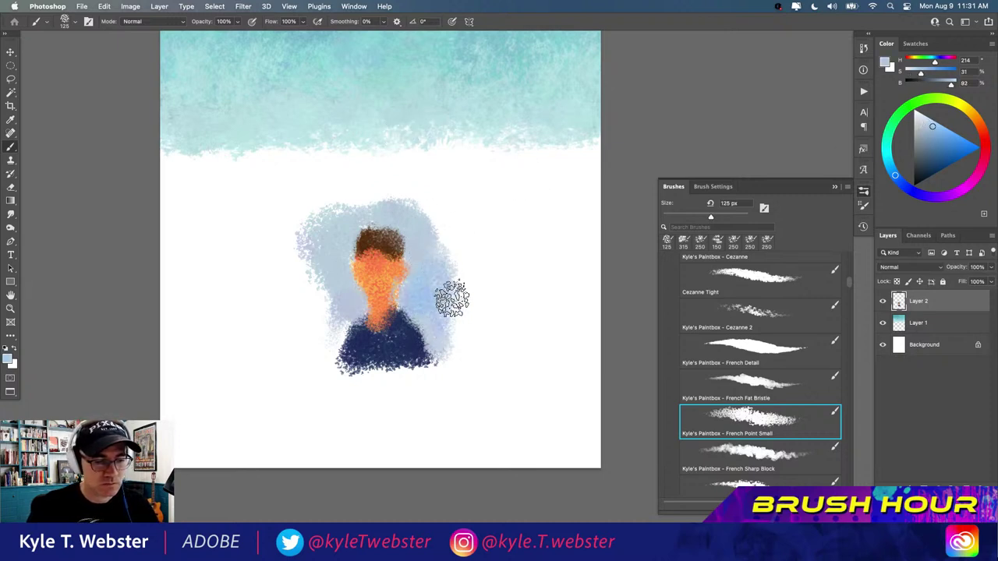
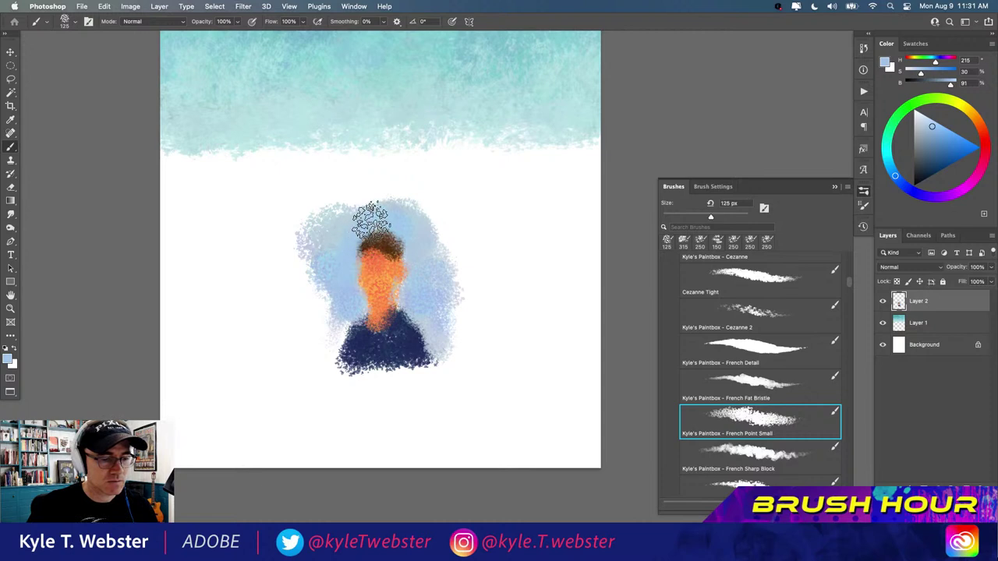
- Dab shirt navy along the left shoulder edge, then soften it with background light blue
{"action": "left_click", "coordinate": [356, 325], "text": "alt"}
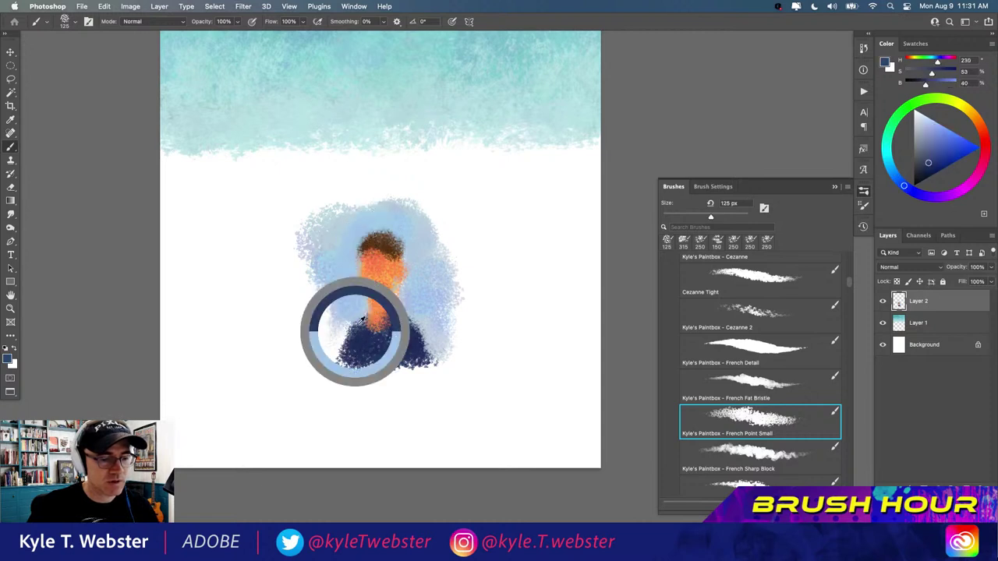
{"action": "mouse_move", "coordinate": [356, 321]}
{"action": "left_mouse_down"}
{"action": "mouse_move", "coordinate": [341, 334]}
{"action": "mouse_move", "coordinate": [340, 323]}
{"action": "mouse_move", "coordinate": [328, 349]}
{"action": "left_mouse_up"}
{"action": "left_click", "coordinate": [351, 300], "text": "alt"}
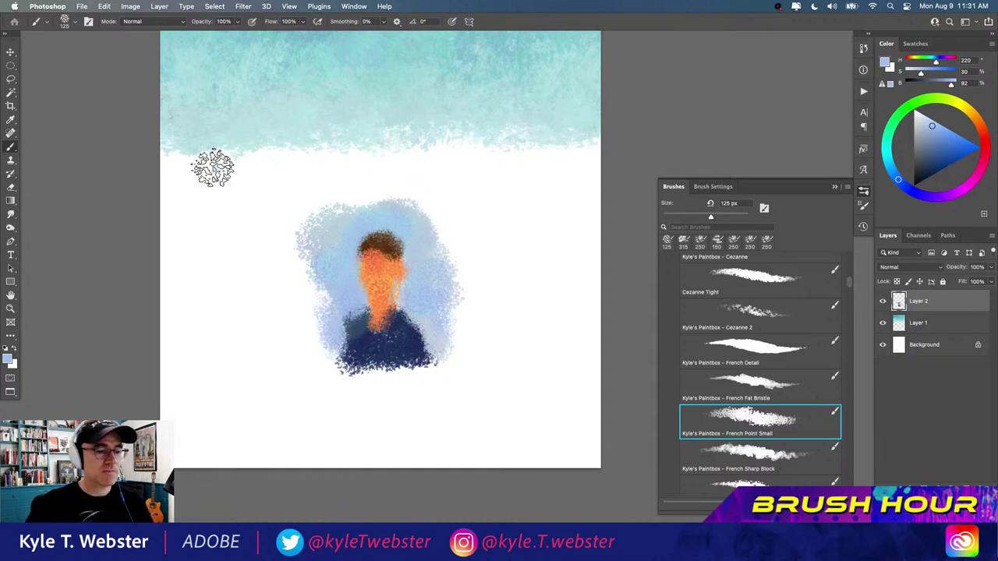
{"action": "key", "text": "super+minus"}
{"action": "key", "text": "super+minus"}
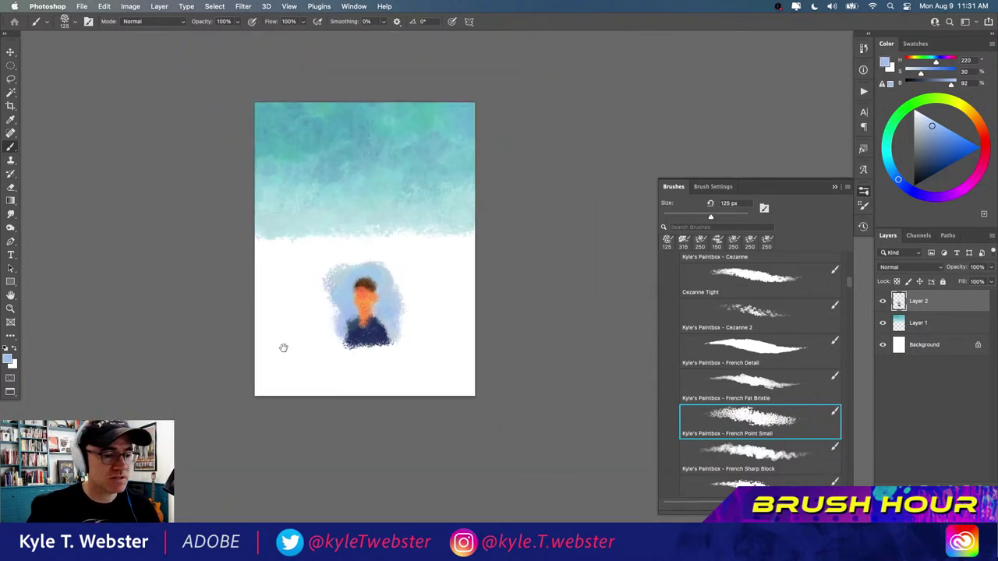
{"action": "left_click", "coordinate": [365, 322], "text": "super"}
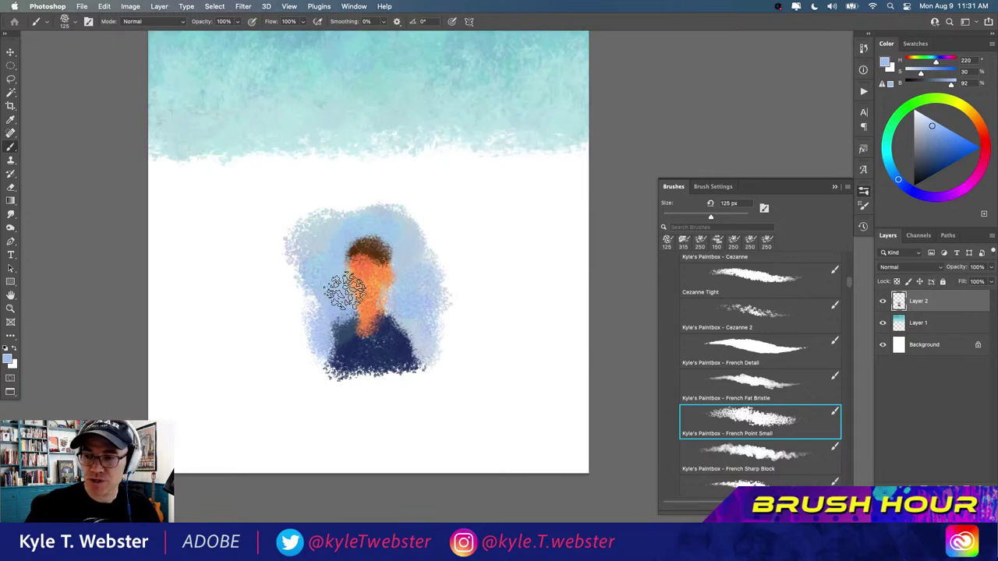
{"action": "scroll", "coordinate": [347, 290], "scroll_direction": "right", "scroll_amount": 10}
{"action": "scroll", "coordinate": [231, 331], "scroll_direction": "left", "scroll_amount": 8}
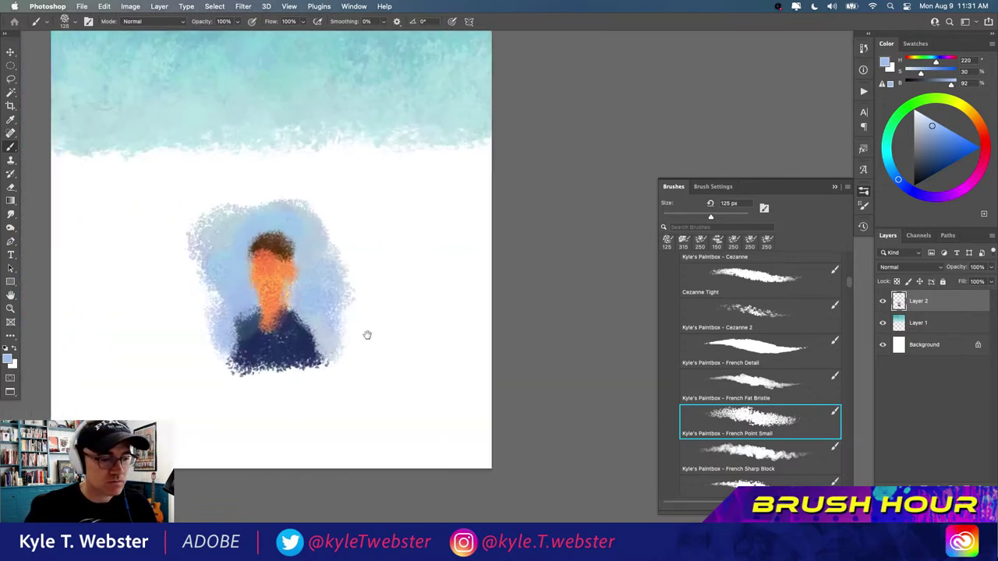
{"action": "scroll", "coordinate": [365, 335], "scroll_direction": "up", "scroll_amount": 6}
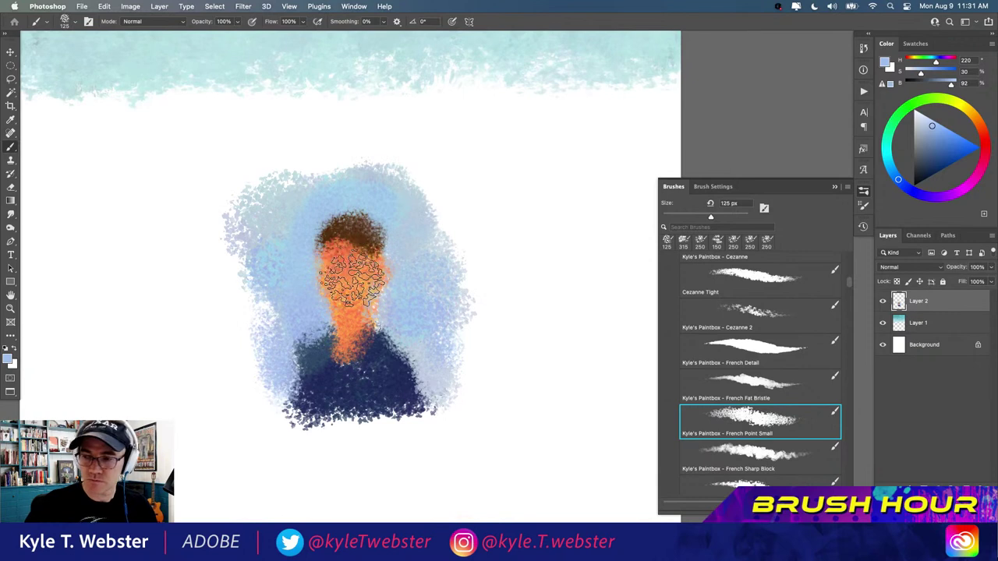
- Shrink the brush and dab sampled skin oranges, shirt blue and light blue over the face
{"action": "key", "text": "bracketleft"}
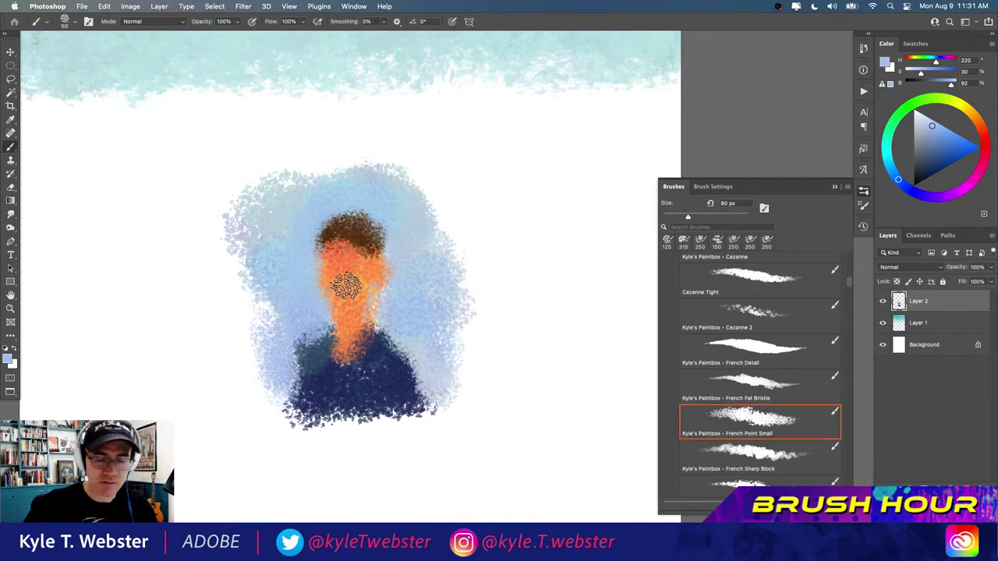
{"action": "left_click", "coordinate": [346, 269], "text": "alt"}
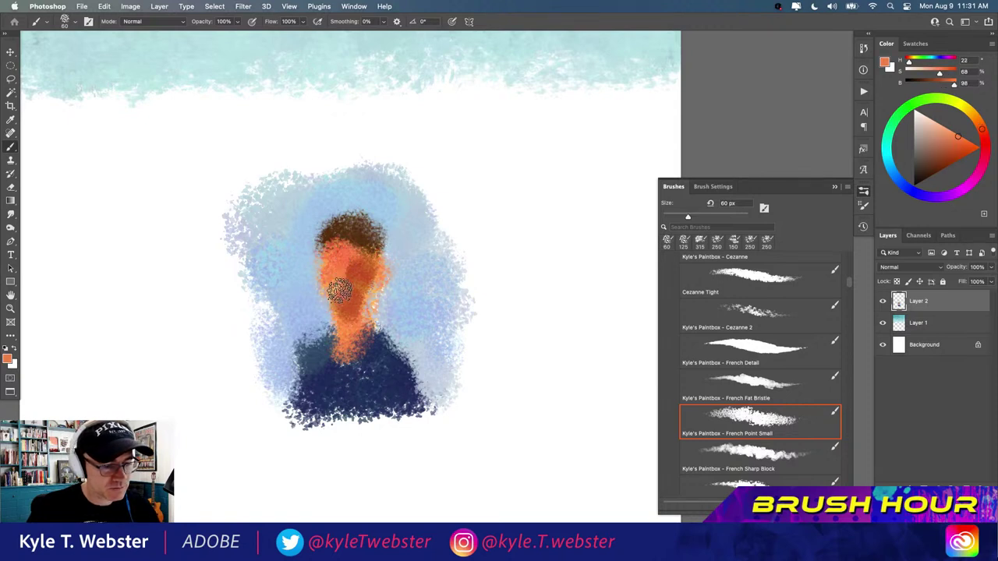
{"action": "left_click", "coordinate": [354, 273], "text": "alt"}
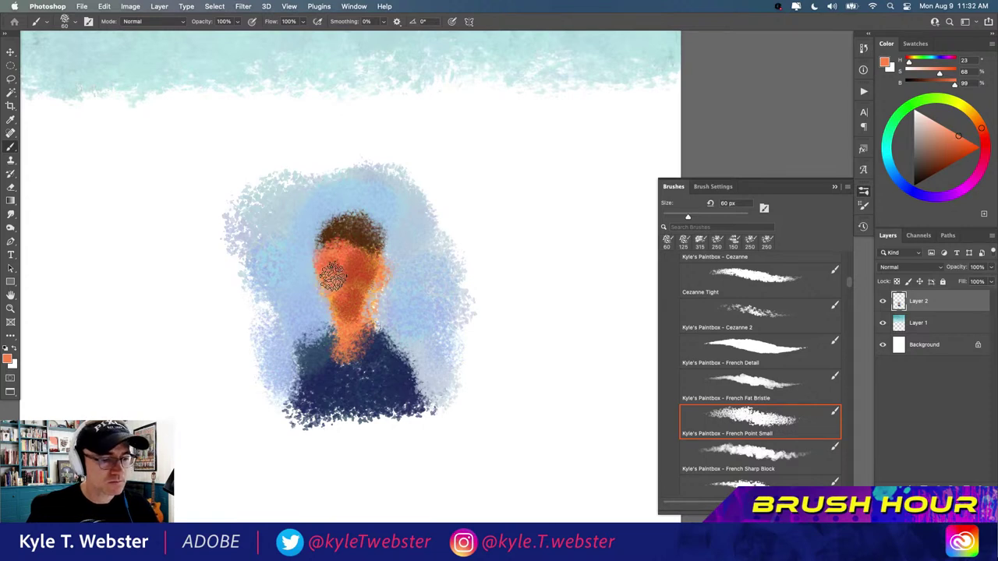
{"action": "left_click", "coordinate": [343, 267], "text": "alt"}
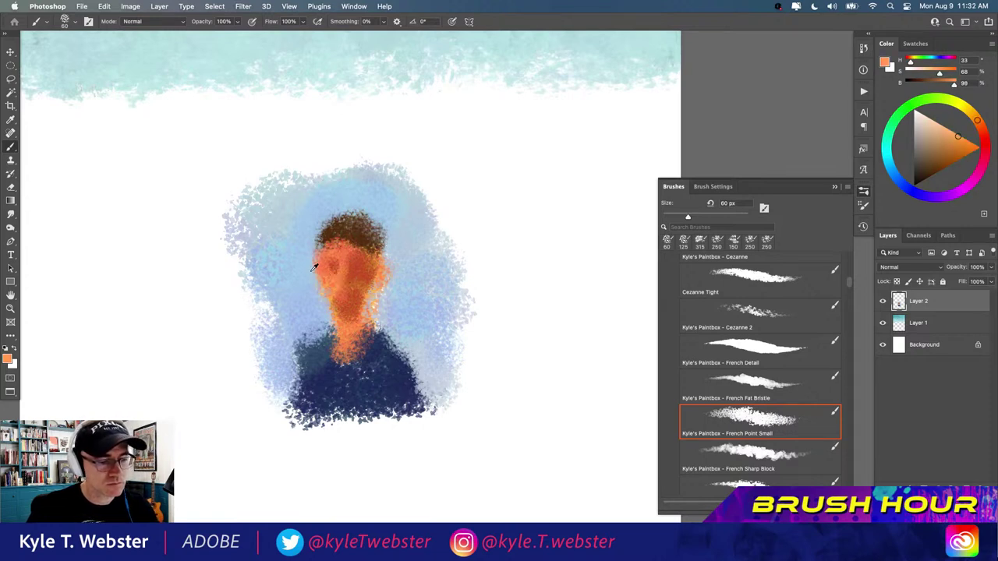
{"action": "left_click", "coordinate": [312, 269], "text": "alt"}
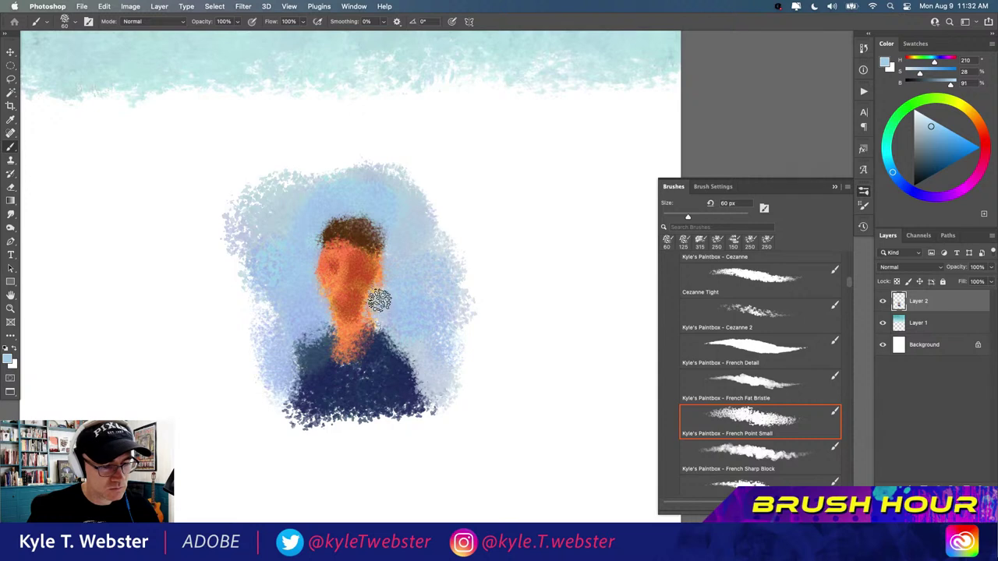
{"action": "left_click", "coordinate": [360, 299], "text": "alt"}
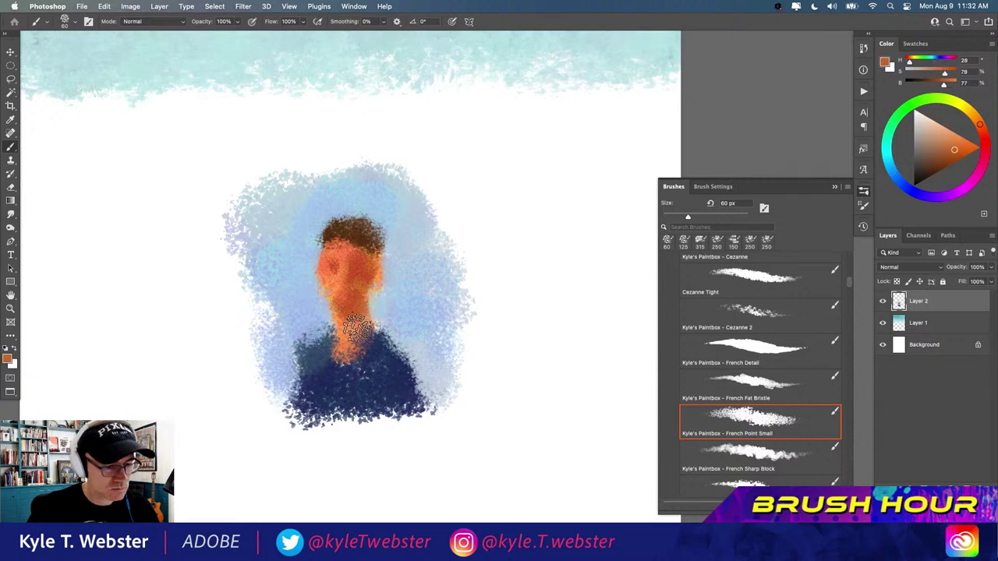
{"action": "left_click", "coordinate": [377, 337], "text": "alt"}
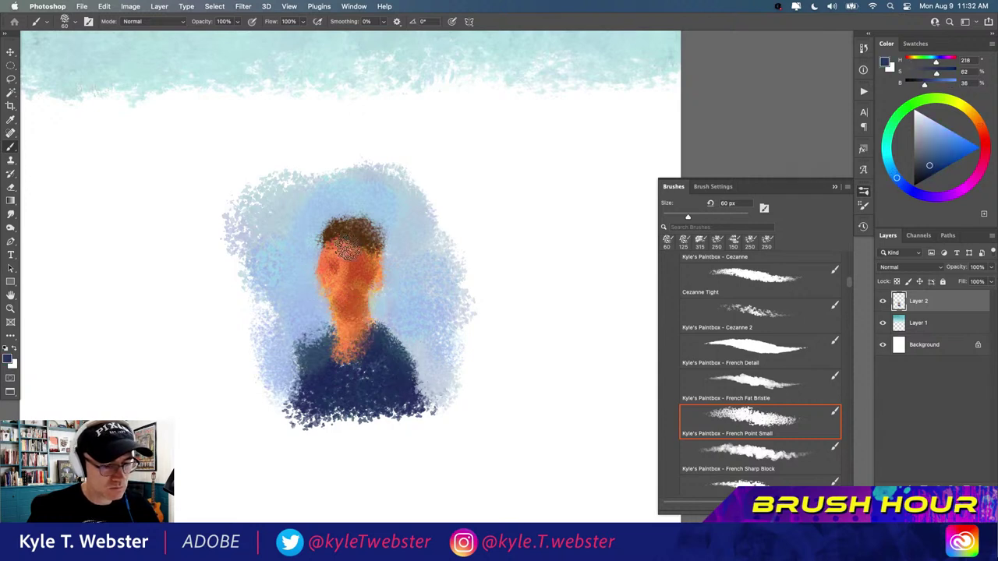
{"action": "left_click", "coordinate": [314, 281], "text": "alt"}
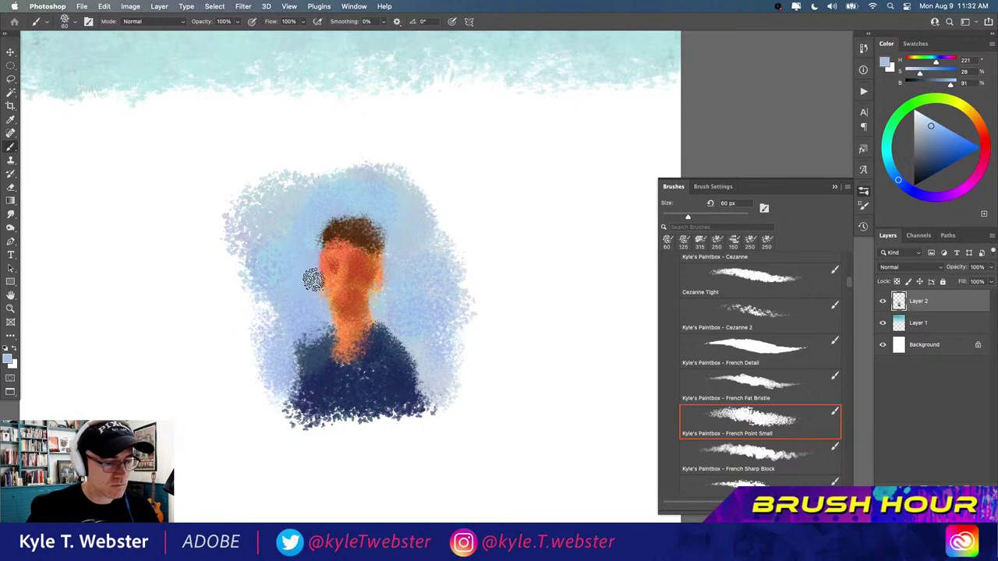
- Add hair brown, lighter face oranges and light blue dabs softening the hair edge
{"action": "left_click", "coordinate": [371, 238], "text": "alt"}
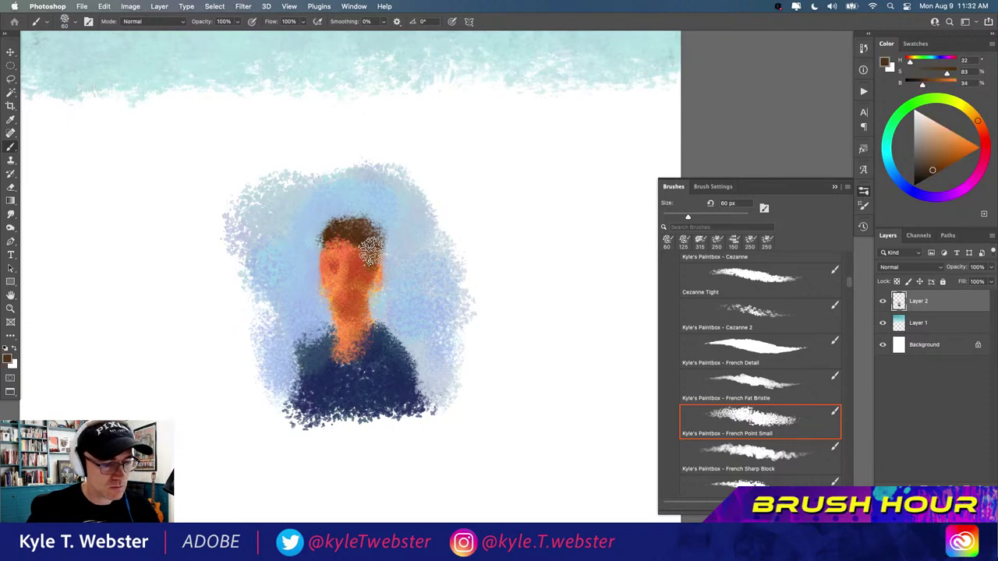
{"action": "left_click", "coordinate": [365, 257], "text": "alt"}
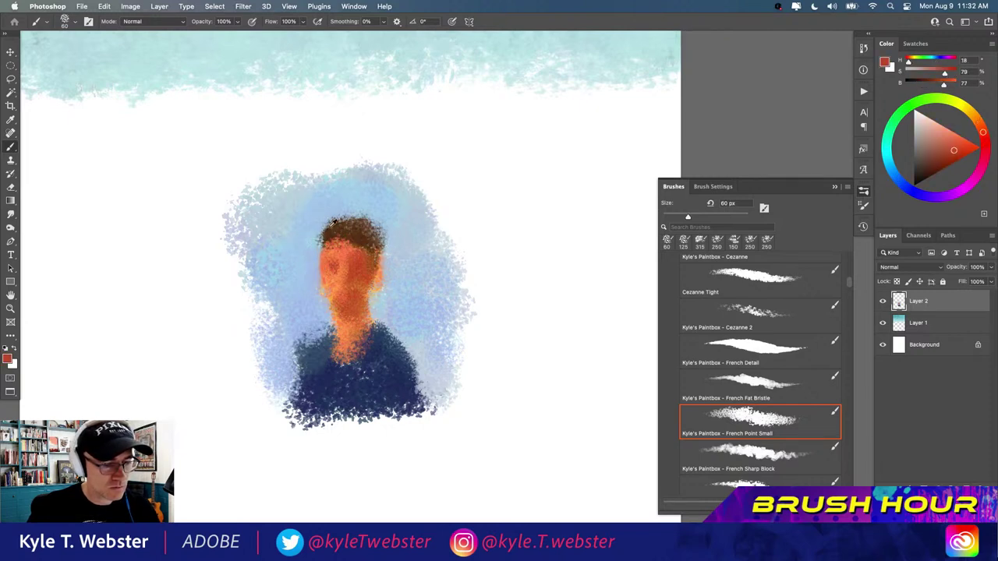
{"action": "left_click", "coordinate": [339, 210], "text": "alt"}
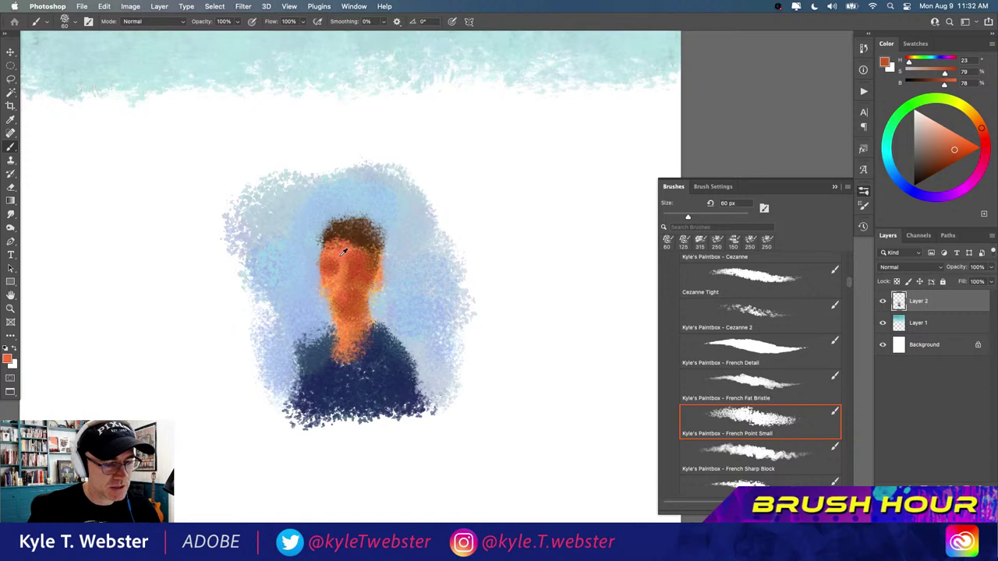
{"action": "left_click", "coordinate": [343, 251], "text": "alt"}
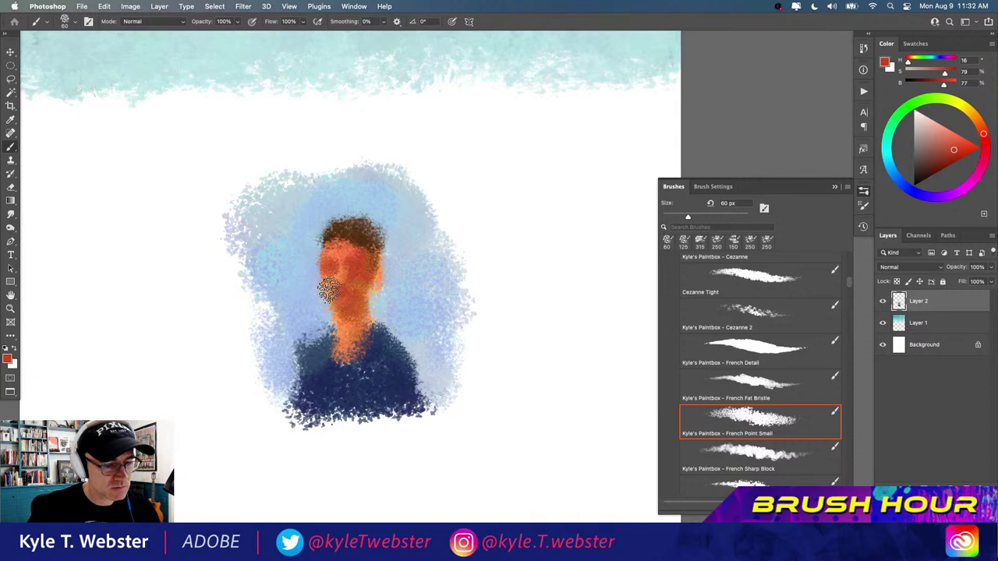
{"action": "left_click", "coordinate": [329, 281], "text": "alt"}
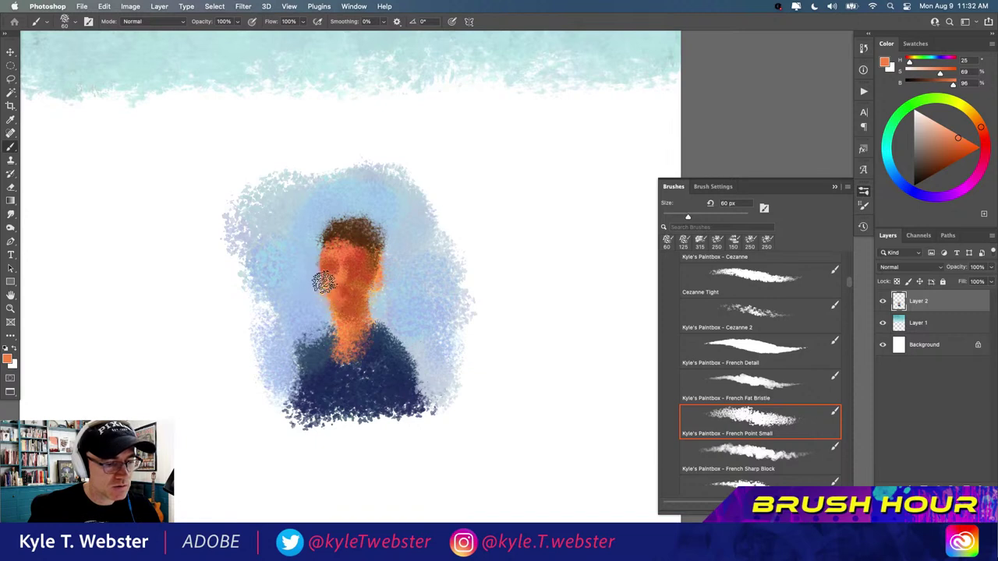
{"action": "left_click", "coordinate": [318, 293], "text": "alt"}
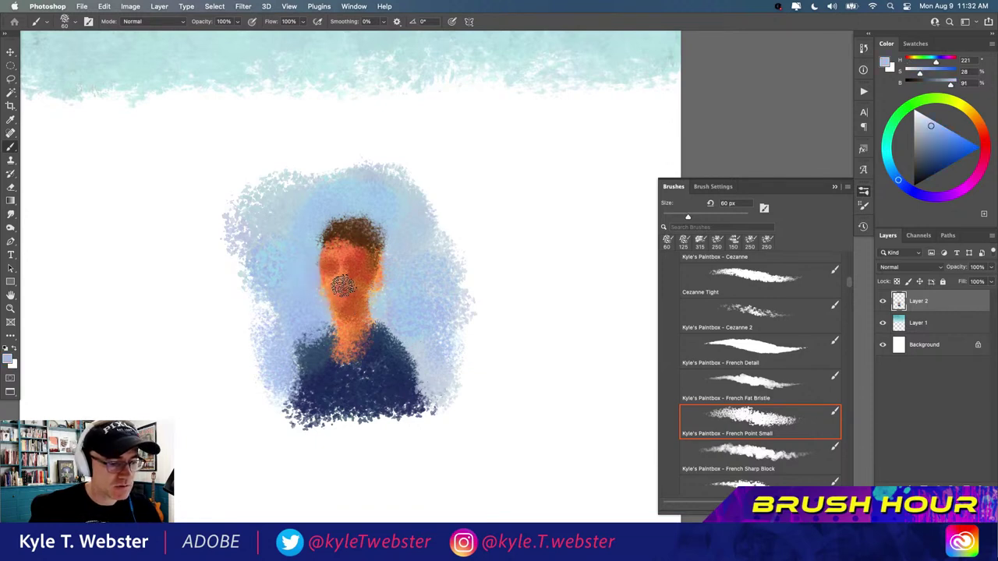
{"action": "left_click", "coordinate": [311, 272], "text": "alt"}
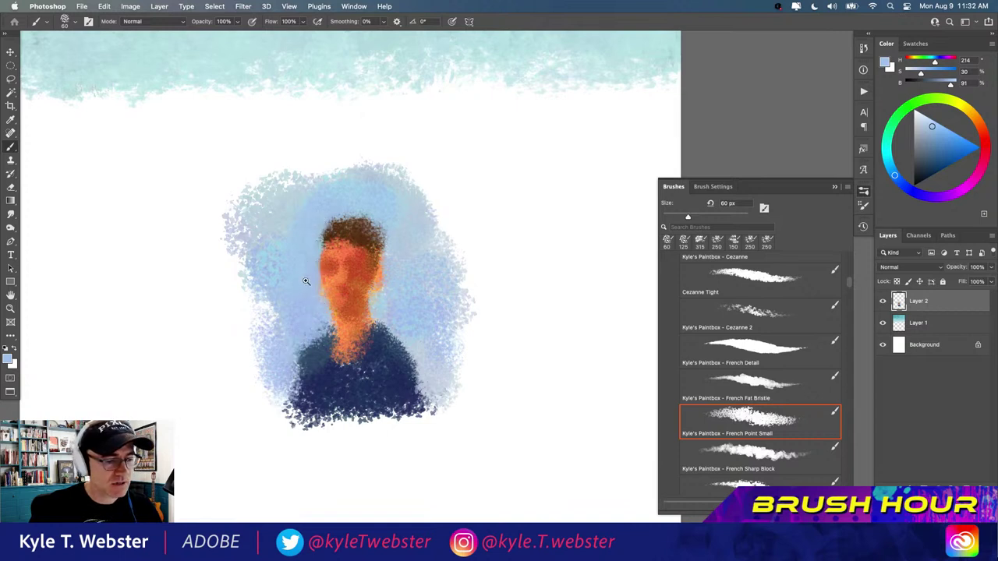
- Move the portrait right and paint a 175 px French Sharp Block blue patch beside it
{"action": "left_click_drag", "start_coordinate": [305, 280], "coordinate": [225, 229]}
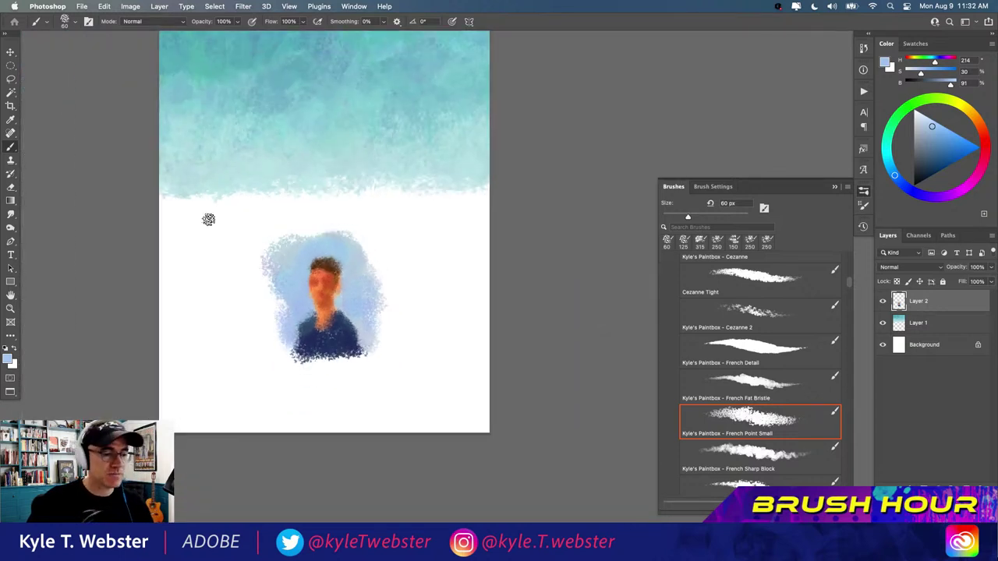
{"action": "left_click_drag", "start_coordinate": [283, 329], "coordinate": [324, 336]}
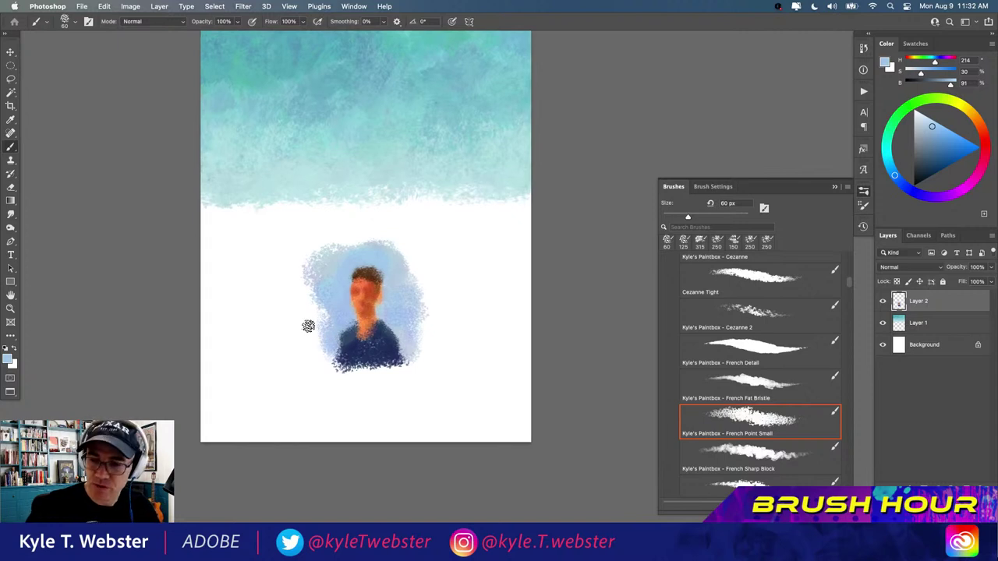
{"action": "mouse_move", "coordinate": [353, 281]}
{"action": "left_mouse_down"}
{"action": "mouse_move", "coordinate": [435, 282]}
{"action": "mouse_move", "coordinate": [434, 266]}
{"action": "left_mouse_up"}
{"action": "left_click", "coordinate": [745, 449]}
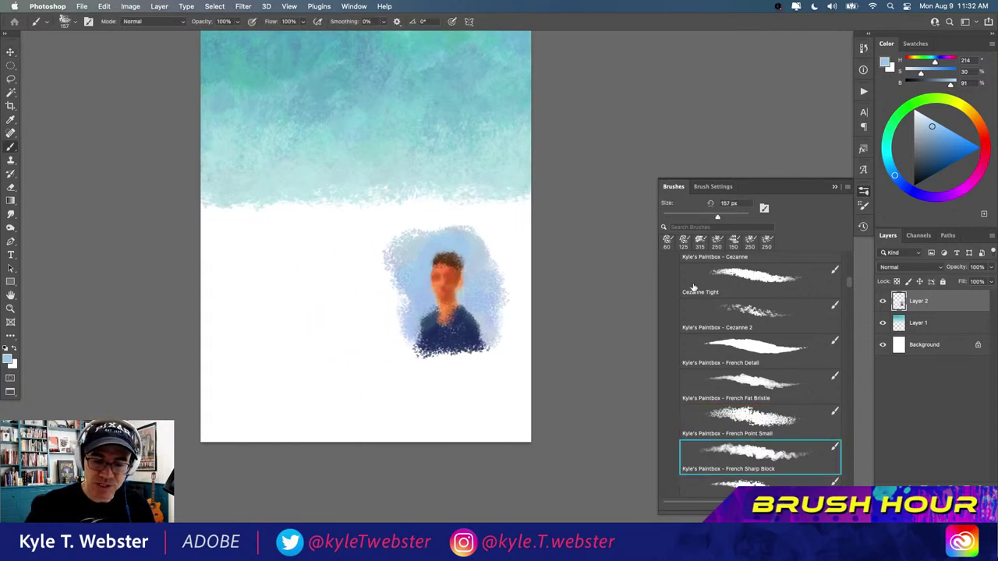
{"action": "key", "text": "bracketright"}
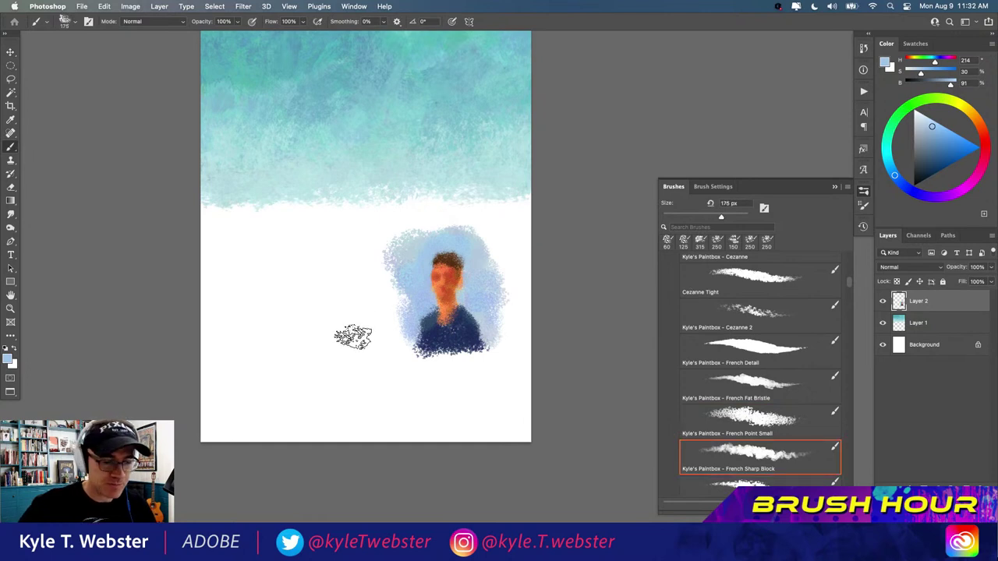
{"action": "mouse_move", "coordinate": [305, 334]}
{"action": "left_mouse_down"}
{"action": "mouse_move", "coordinate": [305, 367]}
{"action": "mouse_move", "coordinate": [296, 329]}
{"action": "mouse_move", "coordinate": [325, 331]}
{"action": "mouse_move", "coordinate": [318, 275]}
{"action": "left_mouse_up"}
{"action": "scroll", "coordinate": [311, 236], "scroll_direction": "up", "scroll_amount": 2}
{"action": "scroll", "coordinate": [311, 236], "scroll_direction": "left", "scroll_amount": 3}
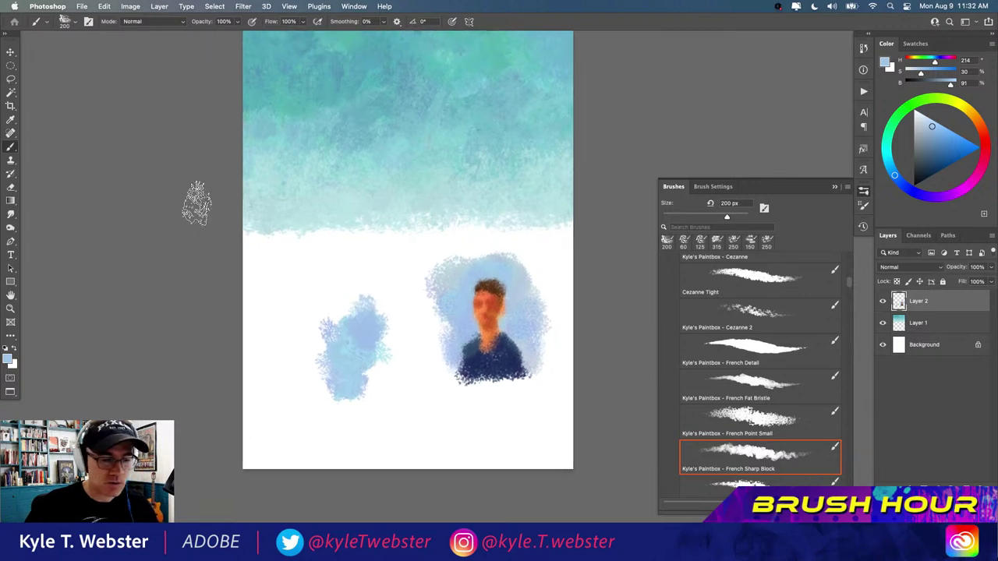
{"action": "mouse_move", "coordinate": [340, 327]}
{"action": "left_mouse_down"}
{"action": "mouse_move", "coordinate": [357, 305]}
{"action": "mouse_move", "coordinate": [355, 369]}
{"action": "mouse_move", "coordinate": [368, 301]}
{"action": "mouse_move", "coordinate": [338, 364]}
{"action": "mouse_move", "coordinate": [328, 358]}
{"action": "mouse_move", "coordinate": [325, 311]}
{"action": "left_mouse_up"}
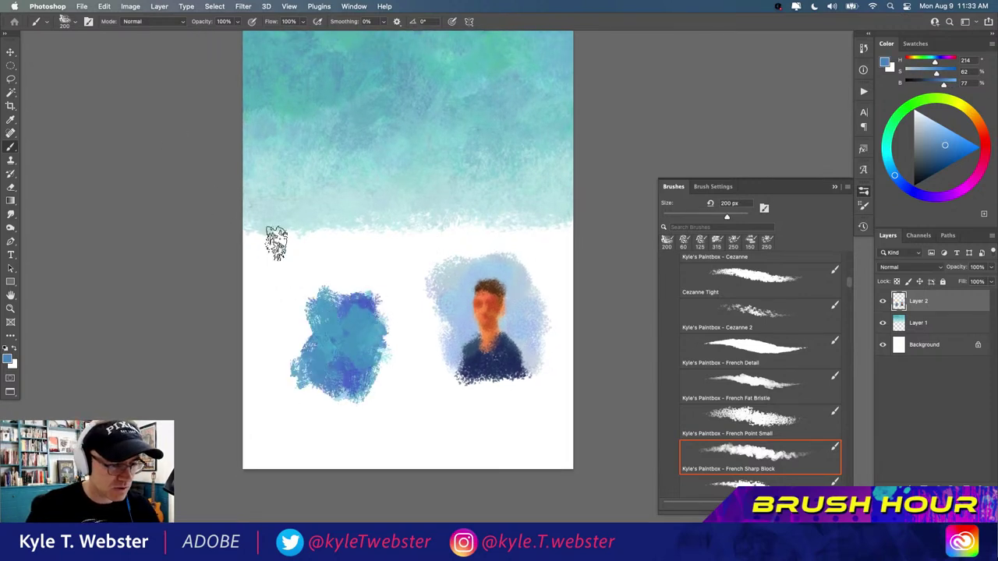
- Extend the blue patch left, down and along its upper edge with blue and teal strokes
{"action": "scroll", "coordinate": [239, 337], "scroll_direction": "up", "scroll_amount": 5}
{"action": "left_click_drag", "start_coordinate": [240, 336], "coordinate": [214, 327]}
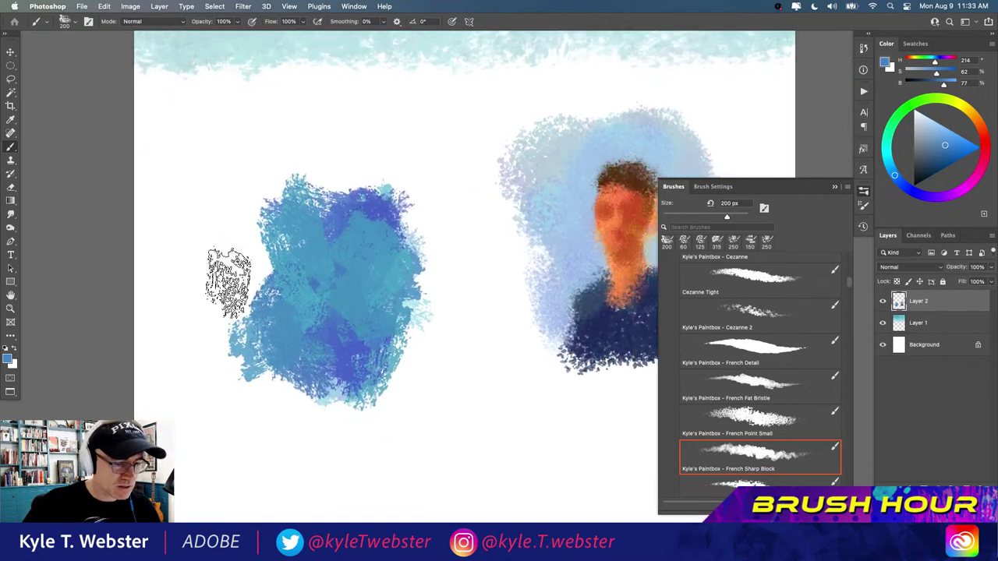
{"action": "mouse_move", "coordinate": [307, 167]}
{"action": "left_mouse_down"}
{"action": "mouse_move", "coordinate": [211, 311]}
{"action": "mouse_move", "coordinate": [209, 334]}
{"action": "mouse_move", "coordinate": [219, 334]}
{"action": "mouse_move", "coordinate": [229, 141]}
{"action": "mouse_move", "coordinate": [256, 201]}
{"action": "mouse_move", "coordinate": [272, 295]}
{"action": "mouse_move", "coordinate": [284, 129]}
{"action": "mouse_move", "coordinate": [269, 261]}
{"action": "mouse_move", "coordinate": [322, 316]}
{"action": "mouse_move", "coordinate": [365, 224]}
{"action": "mouse_move", "coordinate": [375, 150]}
{"action": "mouse_move", "coordinate": [390, 339]}
{"action": "mouse_move", "coordinate": [406, 159]}
{"action": "mouse_move", "coordinate": [410, 389]}
{"action": "mouse_move", "coordinate": [362, 336]}
{"action": "mouse_move", "coordinate": [363, 265]}
{"action": "mouse_move", "coordinate": [345, 465]}
{"action": "mouse_move", "coordinate": [382, 429]}
{"action": "mouse_move", "coordinate": [381, 308]}
{"action": "mouse_move", "coordinate": [402, 255]}
{"action": "mouse_move", "coordinate": [392, 414]}
{"action": "mouse_move", "coordinate": [326, 435]}
{"action": "mouse_move", "coordinate": [242, 388]}
{"action": "mouse_move", "coordinate": [290, 362]}
{"action": "mouse_move", "coordinate": [284, 243]}
{"action": "mouse_move", "coordinate": [317, 241]}
{"action": "mouse_move", "coordinate": [332, 362]}
{"action": "mouse_move", "coordinate": [340, 207]}
{"action": "mouse_move", "coordinate": [345, 380]}
{"action": "mouse_move", "coordinate": [332, 240]}
{"action": "mouse_move", "coordinate": [289, 356]}
{"action": "left_mouse_up"}
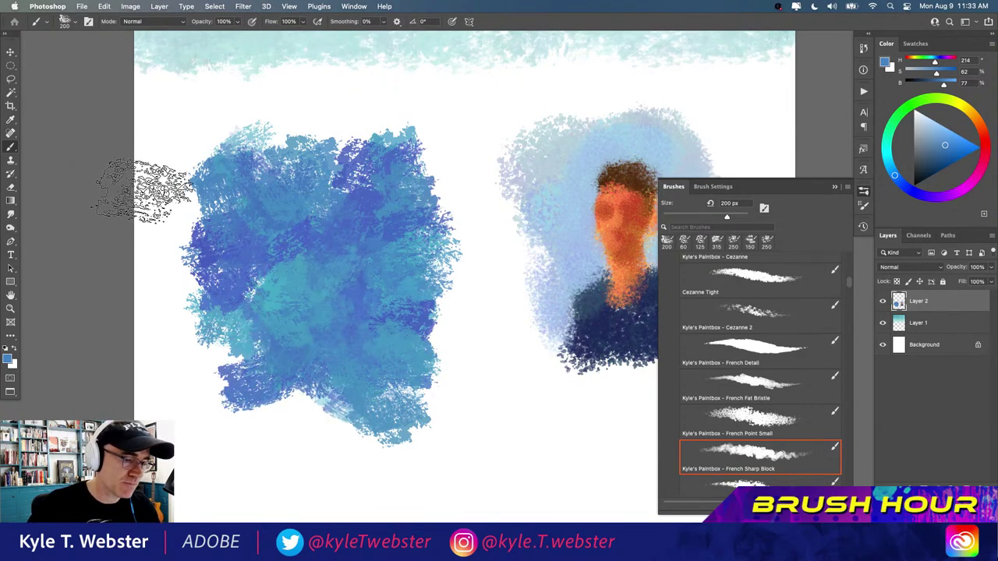
{"action": "mouse_move", "coordinate": [155, 179]}
{"action": "left_mouse_down"}
{"action": "mouse_move", "coordinate": [218, 300]}
{"action": "mouse_move", "coordinate": [232, 372]}
{"action": "mouse_move", "coordinate": [222, 249]}
{"action": "mouse_move", "coordinate": [226, 382]}
{"action": "mouse_move", "coordinate": [218, 249]}
{"action": "mouse_move", "coordinate": [207, 421]}
{"action": "mouse_move", "coordinate": [211, 191]}
{"action": "mouse_move", "coordinate": [217, 304]}
{"action": "mouse_move", "coordinate": [201, 261]}
{"action": "mouse_move", "coordinate": [201, 199]}
{"action": "mouse_move", "coordinate": [146, 305]}
{"action": "mouse_move", "coordinate": [167, 148]}
{"action": "mouse_move", "coordinate": [169, 265]}
{"action": "mouse_move", "coordinate": [185, 265]}
{"action": "mouse_move", "coordinate": [183, 123]}
{"action": "mouse_move", "coordinate": [264, 285]}
{"action": "mouse_move", "coordinate": [170, 282]}
{"action": "mouse_move", "coordinate": [229, 320]}
{"action": "mouse_move", "coordinate": [238, 228]}
{"action": "mouse_move", "coordinate": [242, 269]}
{"action": "mouse_move", "coordinate": [218, 347]}
{"action": "mouse_move", "coordinate": [183, 366]}
{"action": "mouse_move", "coordinate": [165, 306]}
{"action": "mouse_move", "coordinate": [150, 387]}
{"action": "mouse_move", "coordinate": [164, 300]}
{"action": "mouse_move", "coordinate": [141, 363]}
{"action": "mouse_move", "coordinate": [132, 269]}
{"action": "mouse_move", "coordinate": [155, 309]}
{"action": "mouse_move", "coordinate": [211, 355]}
{"action": "left_mouse_up"}
{"action": "mouse_move", "coordinate": [218, 312]}
{"action": "left_mouse_down"}
{"action": "mouse_move", "coordinate": [226, 287]}
{"action": "mouse_move", "coordinate": [265, 440]}
{"action": "mouse_move", "coordinate": [293, 441]}
{"action": "mouse_move", "coordinate": [289, 331]}
{"action": "mouse_move", "coordinate": [300, 319]}
{"action": "mouse_move", "coordinate": [308, 448]}
{"action": "mouse_move", "coordinate": [319, 364]}
{"action": "mouse_move", "coordinate": [328, 475]}
{"action": "mouse_move", "coordinate": [323, 366]}
{"action": "mouse_move", "coordinate": [290, 317]}
{"action": "mouse_move", "coordinate": [296, 241]}
{"action": "mouse_move", "coordinate": [313, 305]}
{"action": "mouse_move", "coordinate": [362, 289]}
{"action": "mouse_move", "coordinate": [380, 341]}
{"action": "mouse_move", "coordinate": [408, 260]}
{"action": "mouse_move", "coordinate": [430, 292]}
{"action": "mouse_move", "coordinate": [439, 335]}
{"action": "left_mouse_up"}
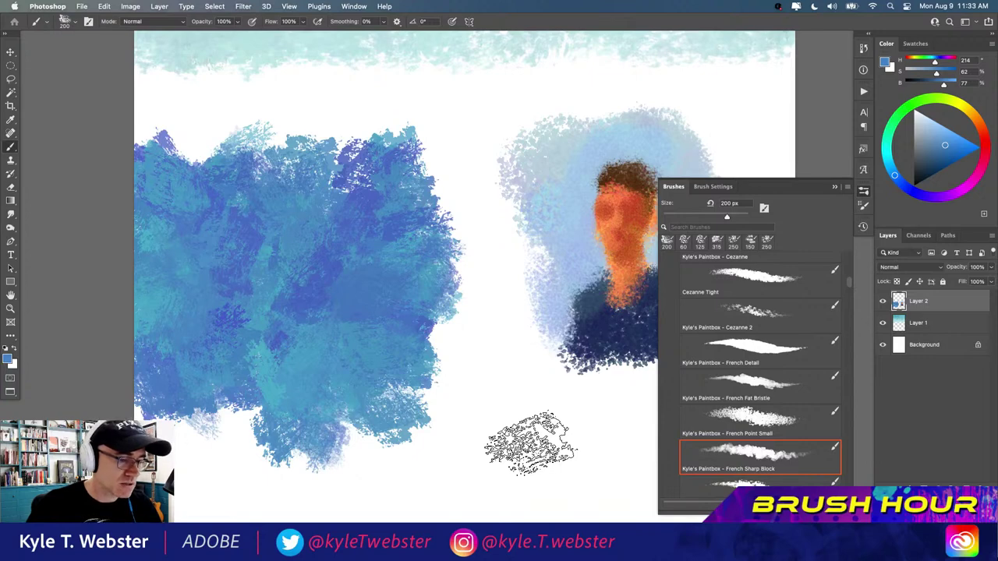
{"action": "mouse_move", "coordinate": [348, 199]}
{"action": "left_mouse_down"}
{"action": "mouse_move", "coordinate": [308, 158]}
{"action": "mouse_move", "coordinate": [326, 175]}
{"action": "mouse_move", "coordinate": [339, 152]}
{"action": "mouse_move", "coordinate": [370, 204]}
{"action": "mouse_move", "coordinate": [390, 177]}
{"action": "mouse_move", "coordinate": [393, 212]}
{"action": "mouse_move", "coordinate": [419, 173]}
{"action": "mouse_move", "coordinate": [438, 216]}
{"action": "mouse_move", "coordinate": [430, 221]}
{"action": "mouse_move", "coordinate": [412, 158]}
{"action": "mouse_move", "coordinate": [300, 148]}
{"action": "mouse_move", "coordinate": [242, 179]}
{"action": "mouse_move", "coordinate": [195, 167]}
{"action": "mouse_move", "coordinate": [168, 175]}
{"action": "left_mouse_up"}
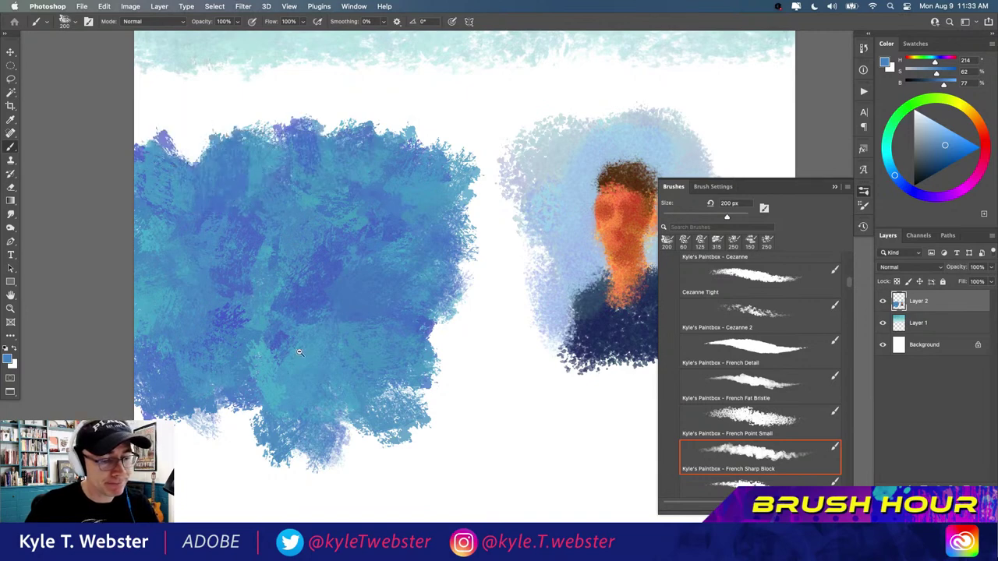
- Hide Layer 1 and Layer 2 and add a new empty Layer 3
{"action": "left_click", "coordinate": [299, 352], "text": "alt"}
{"action": "left_click_drag", "start_coordinate": [883, 322], "coordinate": [883, 301]}
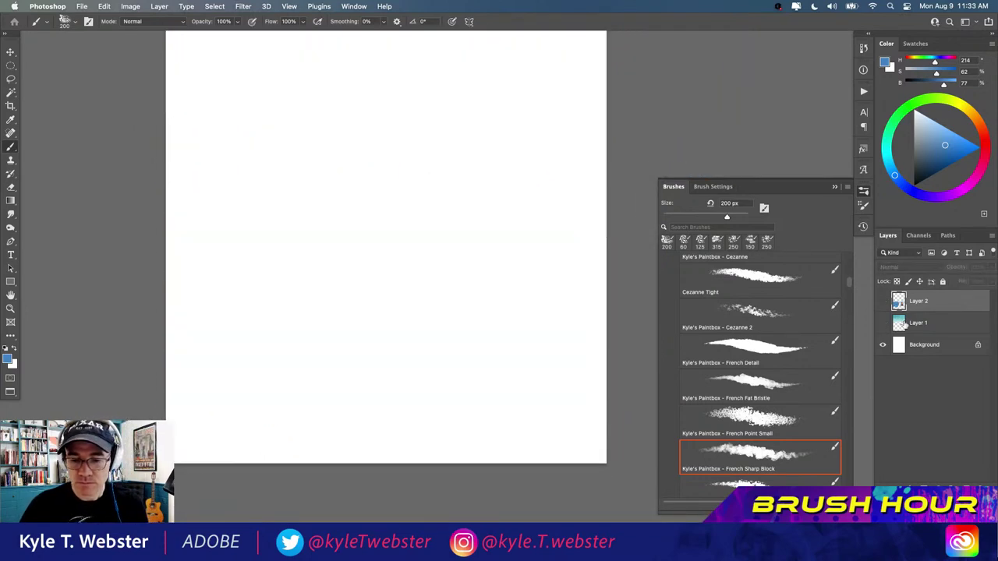
{"action": "key", "text": "super+alt+shift+n"}
{"action": "left_click", "coordinate": [358, 320], "text": "alt"}
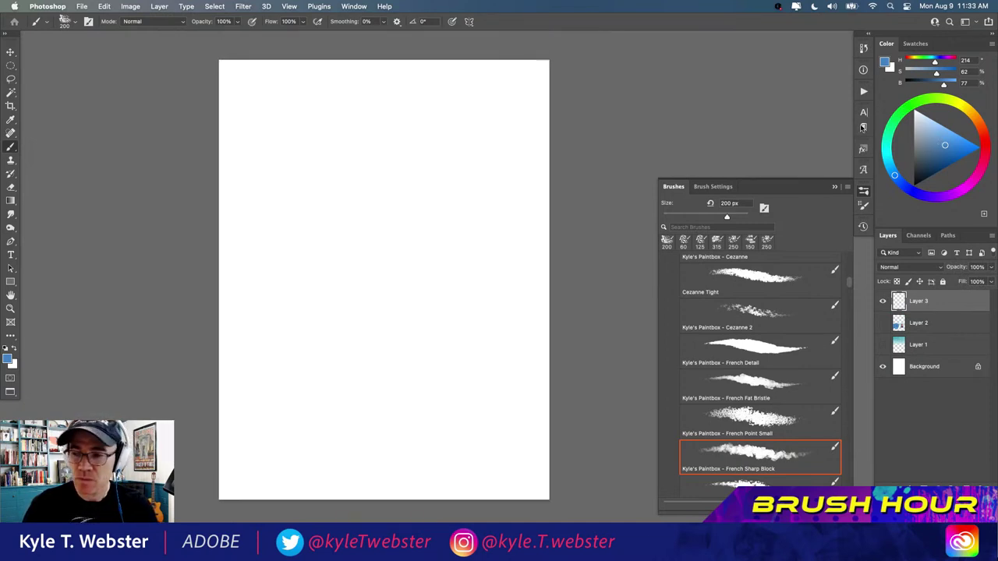
- Cover the page with 500 px blue strokes, purple along the lower right, turquoise through the middle
{"action": "key", "text": "bracketright"}
{"action": "key", "text": "bracketright"}
{"action": "key", "text": "bracketright"}
{"action": "key", "text": "bracketright"}
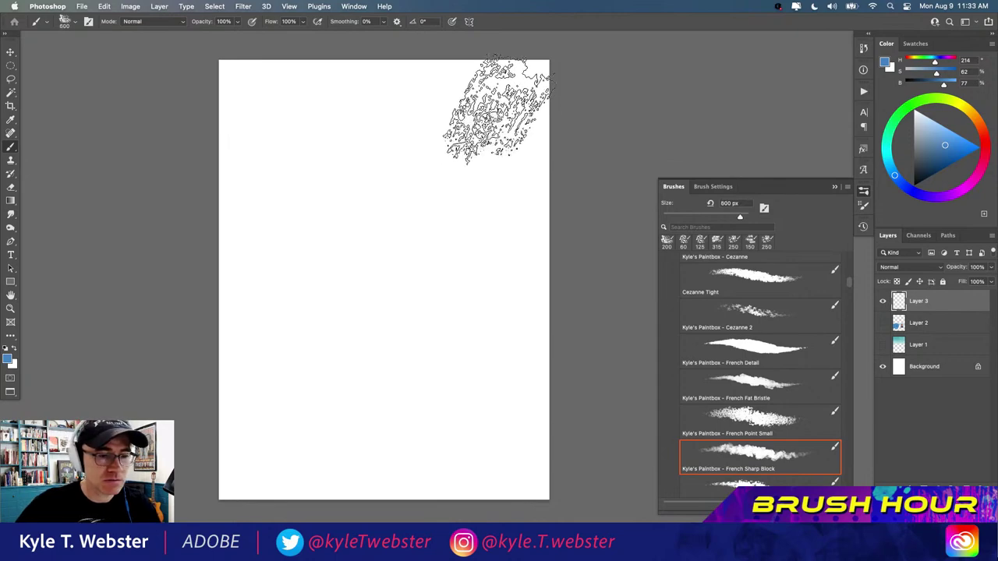
{"action": "mouse_move", "coordinate": [494, 111]}
{"action": "left_mouse_down"}
{"action": "mouse_move", "coordinate": [549, 78]}
{"action": "mouse_move", "coordinate": [476, 109]}
{"action": "mouse_move", "coordinate": [468, 71]}
{"action": "mouse_move", "coordinate": [363, 78]}
{"action": "mouse_move", "coordinate": [339, 67]}
{"action": "mouse_move", "coordinate": [277, 66]}
{"action": "mouse_move", "coordinate": [254, 90]}
{"action": "mouse_move", "coordinate": [249, 205]}
{"action": "left_mouse_up"}
{"action": "key", "text": "bracketleft"}
{"action": "mouse_move", "coordinate": [508, 92]}
{"action": "left_mouse_down"}
{"action": "mouse_move", "coordinate": [464, 90]}
{"action": "mouse_move", "coordinate": [440, 163]}
{"action": "mouse_move", "coordinate": [494, 265]}
{"action": "mouse_move", "coordinate": [542, 226]}
{"action": "mouse_move", "coordinate": [467, 312]}
{"action": "mouse_move", "coordinate": [432, 448]}
{"action": "mouse_move", "coordinate": [401, 475]}
{"action": "mouse_move", "coordinate": [354, 428]}
{"action": "mouse_move", "coordinate": [277, 226]}
{"action": "mouse_move", "coordinate": [231, 269]}
{"action": "mouse_move", "coordinate": [234, 472]}
{"action": "mouse_move", "coordinate": [467, 444]}
{"action": "mouse_move", "coordinate": [518, 382]}
{"action": "mouse_move", "coordinate": [220, 336]}
{"action": "mouse_move", "coordinate": [497, 312]}
{"action": "mouse_move", "coordinate": [302, 301]}
{"action": "mouse_move", "coordinate": [369, 265]}
{"action": "mouse_move", "coordinate": [219, 163]}
{"action": "mouse_move", "coordinate": [218, 147]}
{"action": "mouse_move", "coordinate": [260, 101]}
{"action": "mouse_move", "coordinate": [483, 101]}
{"action": "left_mouse_up"}
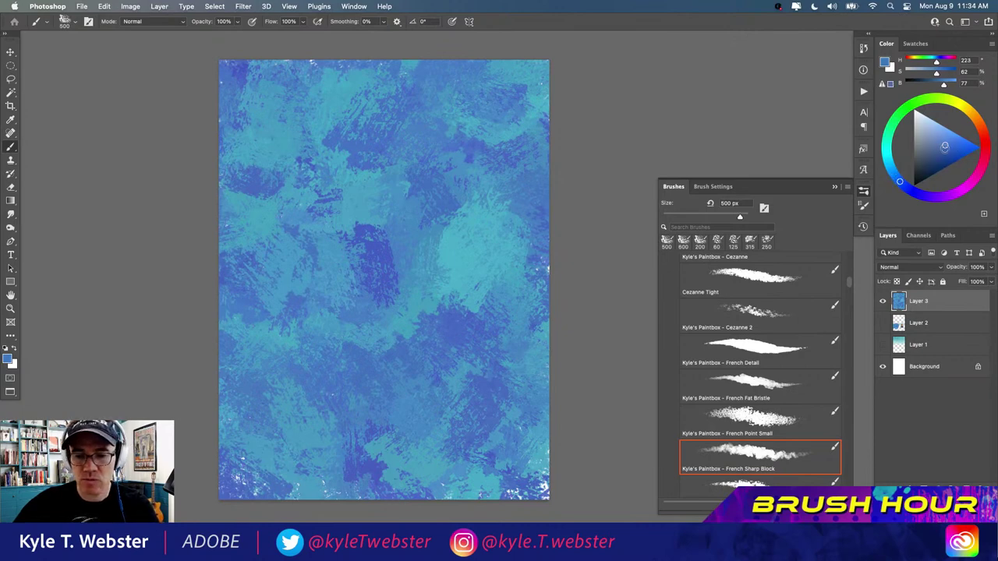
{"action": "mouse_move", "coordinate": [336, 90]}
{"action": "left_mouse_down"}
{"action": "mouse_move", "coordinate": [399, 90]}
{"action": "mouse_move", "coordinate": [304, 97]}
{"action": "mouse_move", "coordinate": [248, 129]}
{"action": "mouse_move", "coordinate": [284, 129]}
{"action": "mouse_move", "coordinate": [277, 194]}
{"action": "mouse_move", "coordinate": [300, 191]}
{"action": "mouse_move", "coordinate": [215, 129]}
{"action": "mouse_move", "coordinate": [284, 92]}
{"action": "mouse_move", "coordinate": [376, 109]}
{"action": "mouse_move", "coordinate": [543, 83]}
{"action": "mouse_move", "coordinate": [493, 101]}
{"action": "mouse_move", "coordinate": [451, 166]}
{"action": "mouse_move", "coordinate": [339, 154]}
{"action": "mouse_move", "coordinate": [499, 194]}
{"action": "mouse_move", "coordinate": [516, 124]}
{"action": "mouse_move", "coordinate": [414, 233]}
{"action": "mouse_move", "coordinate": [297, 223]}
{"action": "mouse_move", "coordinate": [338, 195]}
{"action": "mouse_move", "coordinate": [321, 258]}
{"action": "mouse_move", "coordinate": [223, 385]}
{"action": "mouse_move", "coordinate": [235, 471]}
{"action": "mouse_move", "coordinate": [285, 485]}
{"action": "mouse_move", "coordinate": [471, 475]}
{"action": "mouse_move", "coordinate": [421, 487]}
{"action": "left_mouse_up"}
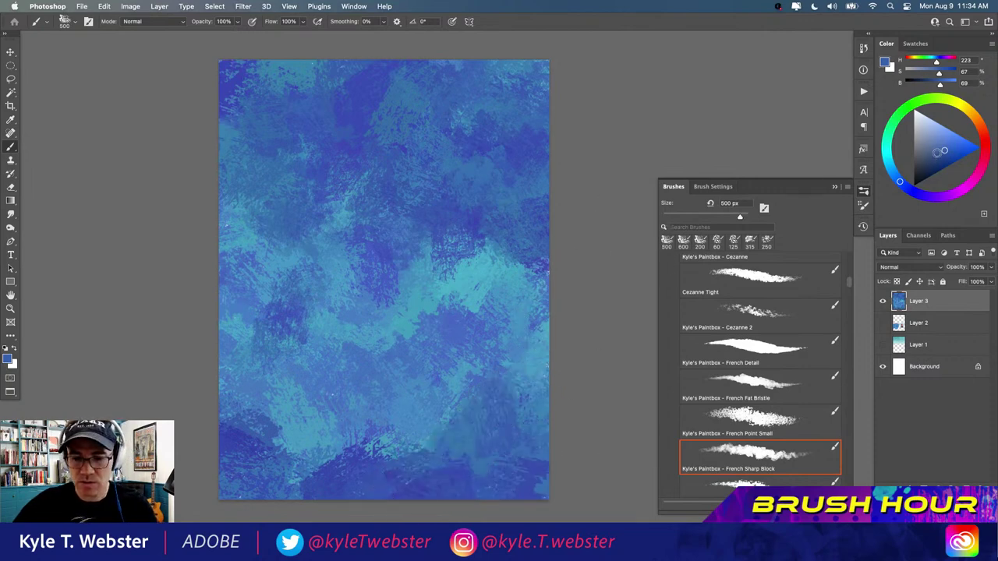
{"action": "left_click", "coordinate": [912, 190]}
{"action": "mouse_move", "coordinate": [472, 486]}
{"action": "left_mouse_down"}
{"action": "mouse_move", "coordinate": [538, 468]}
{"action": "mouse_move", "coordinate": [506, 421]}
{"action": "mouse_move", "coordinate": [460, 397]}
{"action": "mouse_move", "coordinate": [394, 460]}
{"action": "mouse_move", "coordinate": [507, 355]}
{"action": "mouse_move", "coordinate": [468, 357]}
{"action": "mouse_move", "coordinate": [347, 472]}
{"action": "mouse_move", "coordinate": [334, 390]}
{"action": "mouse_move", "coordinate": [245, 434]}
{"action": "mouse_move", "coordinate": [380, 446]}
{"action": "left_mouse_up"}
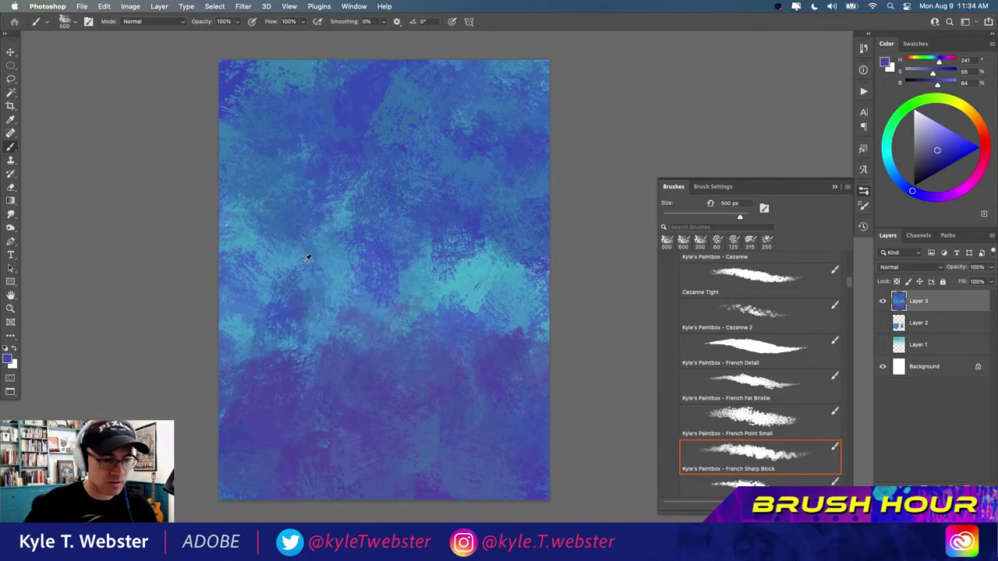
{"action": "left_click", "coordinate": [345, 234], "text": "alt"}
{"action": "mouse_move", "coordinate": [345, 233]}
{"action": "left_mouse_down"}
{"action": "mouse_move", "coordinate": [462, 196]}
{"action": "mouse_move", "coordinate": [485, 216]}
{"action": "mouse_move", "coordinate": [540, 204]}
{"action": "mouse_move", "coordinate": [497, 189]}
{"action": "mouse_move", "coordinate": [489, 251]}
{"action": "mouse_move", "coordinate": [372, 193]}
{"action": "mouse_move", "coordinate": [408, 208]}
{"action": "mouse_move", "coordinate": [336, 251]}
{"action": "mouse_move", "coordinate": [391, 266]}
{"action": "mouse_move", "coordinate": [289, 193]}
{"action": "mouse_move", "coordinate": [345, 208]}
{"action": "mouse_move", "coordinate": [271, 271]}
{"action": "mouse_move", "coordinate": [378, 297]}
{"action": "mouse_move", "coordinate": [357, 359]}
{"action": "left_mouse_up"}
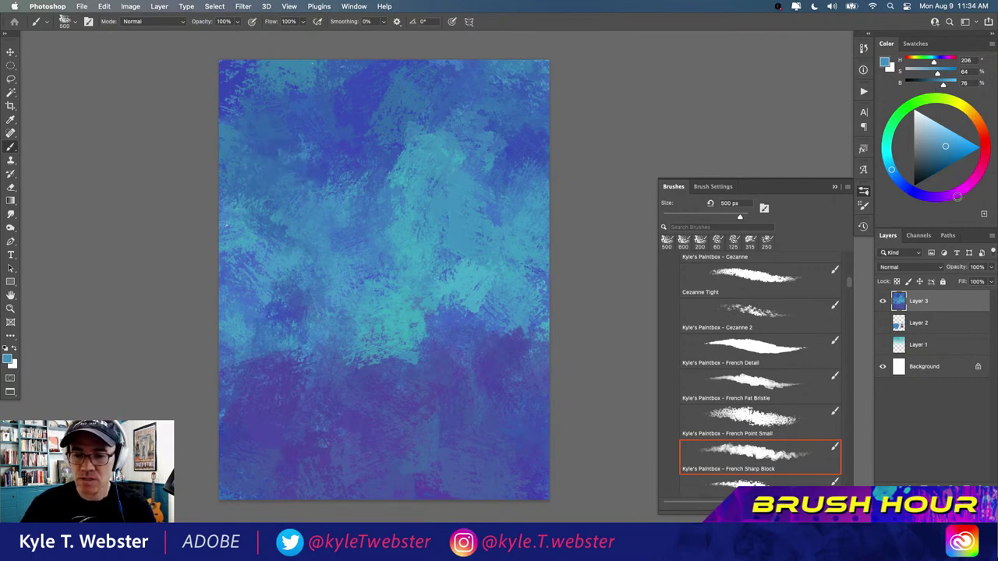
- Paint a large pinkish-purple figure shape down the middle of the page
{"action": "left_click", "coordinate": [955, 193]}
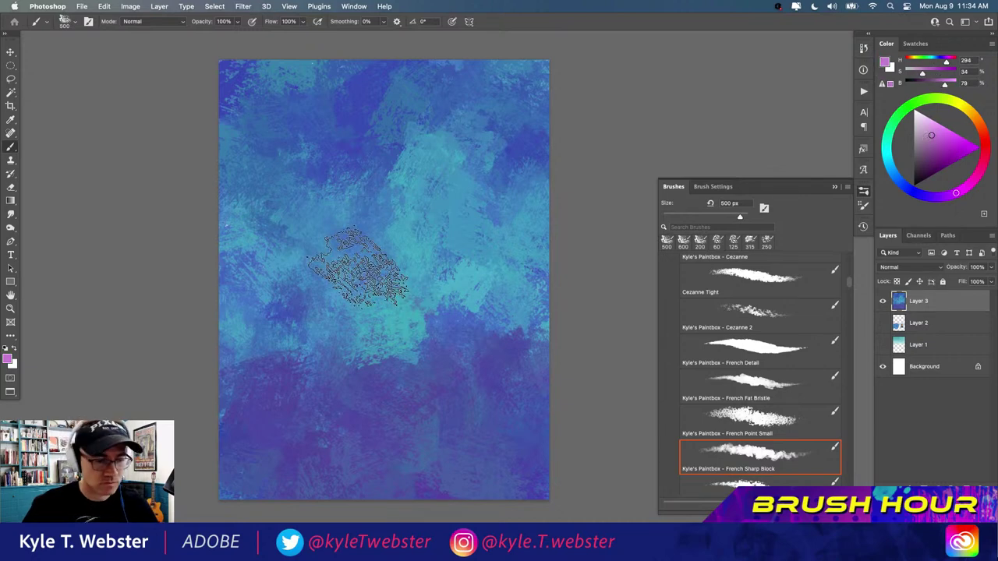
{"action": "mouse_move", "coordinate": [372, 221]}
{"action": "left_mouse_down"}
{"action": "mouse_move", "coordinate": [392, 186]}
{"action": "mouse_move", "coordinate": [375, 281]}
{"action": "mouse_move", "coordinate": [370, 181]}
{"action": "mouse_move", "coordinate": [356, 259]}
{"action": "mouse_move", "coordinate": [360, 191]}
{"action": "mouse_move", "coordinate": [365, 269]}
{"action": "mouse_move", "coordinate": [362, 218]}
{"action": "mouse_move", "coordinate": [380, 191]}
{"action": "mouse_move", "coordinate": [391, 205]}
{"action": "mouse_move", "coordinate": [370, 299]}
{"action": "mouse_move", "coordinate": [348, 284]}
{"action": "mouse_move", "coordinate": [350, 191]}
{"action": "mouse_move", "coordinate": [361, 282]}
{"action": "mouse_move", "coordinate": [391, 273]}
{"action": "mouse_move", "coordinate": [398, 301]}
{"action": "mouse_move", "coordinate": [380, 316]}
{"action": "mouse_move", "coordinate": [372, 313]}
{"action": "mouse_move", "coordinate": [418, 222]}
{"action": "mouse_move", "coordinate": [402, 248]}
{"action": "mouse_move", "coordinate": [378, 242]}
{"action": "mouse_move", "coordinate": [403, 184]}
{"action": "mouse_move", "coordinate": [364, 173]}
{"action": "mouse_move", "coordinate": [350, 213]}
{"action": "mouse_move", "coordinate": [389, 237]}
{"action": "mouse_move", "coordinate": [407, 224]}
{"action": "mouse_move", "coordinate": [367, 289]}
{"action": "mouse_move", "coordinate": [357, 322]}
{"action": "mouse_move", "coordinate": [364, 334]}
{"action": "mouse_move", "coordinate": [347, 358]}
{"action": "mouse_move", "coordinate": [412, 332]}
{"action": "mouse_move", "coordinate": [347, 410]}
{"action": "mouse_move", "coordinate": [356, 343]}
{"action": "mouse_move", "coordinate": [326, 430]}
{"action": "mouse_move", "coordinate": [397, 349]}
{"action": "mouse_move", "coordinate": [329, 430]}
{"action": "mouse_move", "coordinate": [312, 290]}
{"action": "left_mouse_up"}
{"action": "left_click", "coordinate": [307, 276], "text": "alt"}
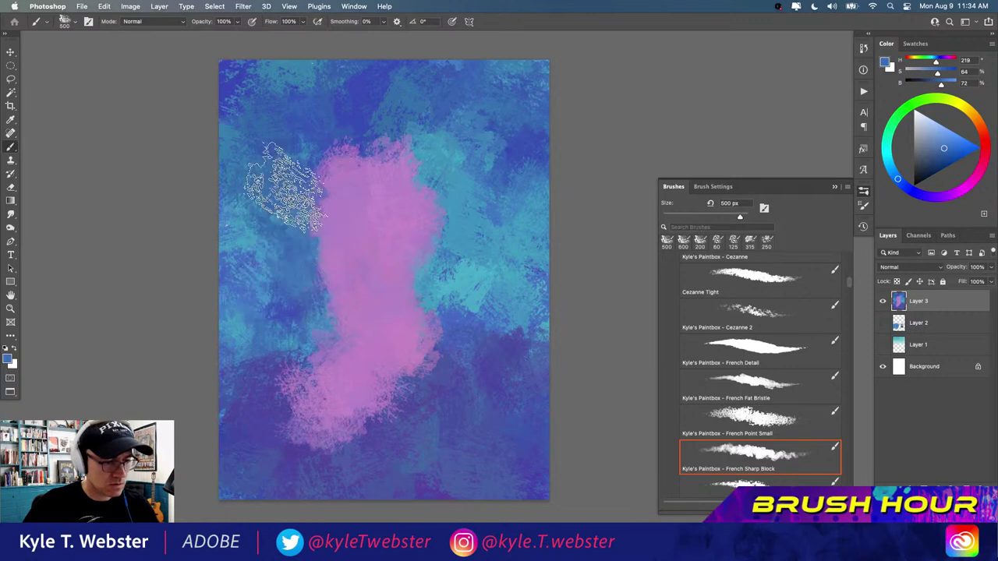
{"action": "left_click", "coordinate": [355, 234], "text": "alt"}
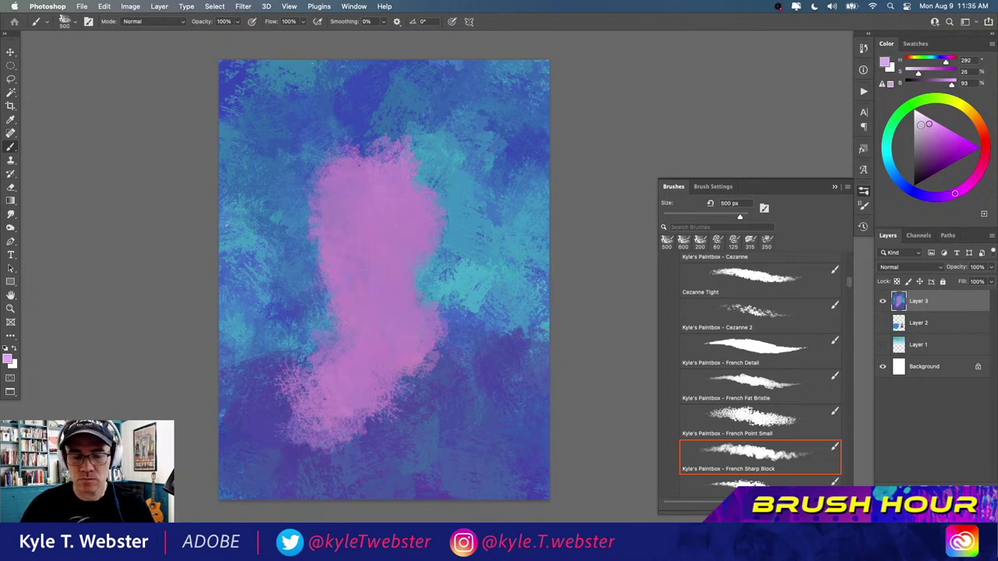
- At 250 px, brighten the shape's top and fill out its left edge in light pink
{"action": "key", "text": "bracketleft"}
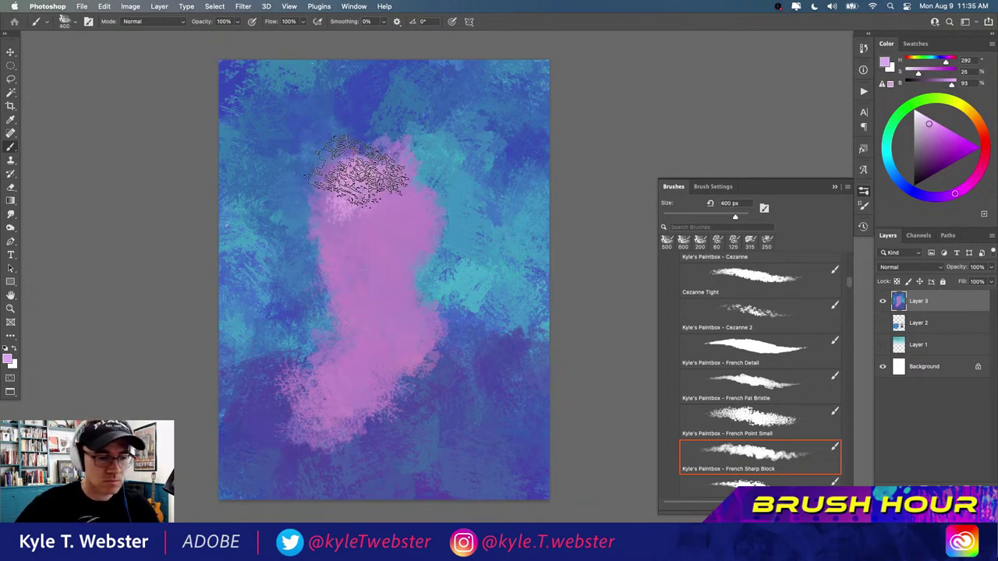
{"action": "key", "text": "bracketleft"}
{"action": "key", "text": "bracketleft"}
{"action": "mouse_move", "coordinate": [379, 160]}
{"action": "left_mouse_down"}
{"action": "mouse_move", "coordinate": [325, 198]}
{"action": "mouse_move", "coordinate": [357, 173]}
{"action": "mouse_move", "coordinate": [380, 191]}
{"action": "left_mouse_up"}
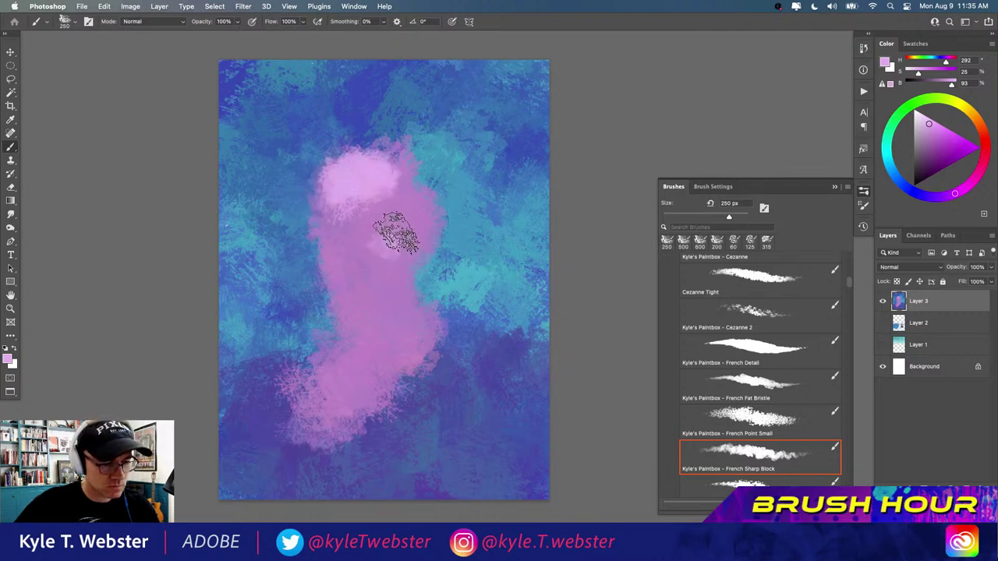
{"action": "left_click_drag", "start_coordinate": [396, 232], "coordinate": [369, 246]}
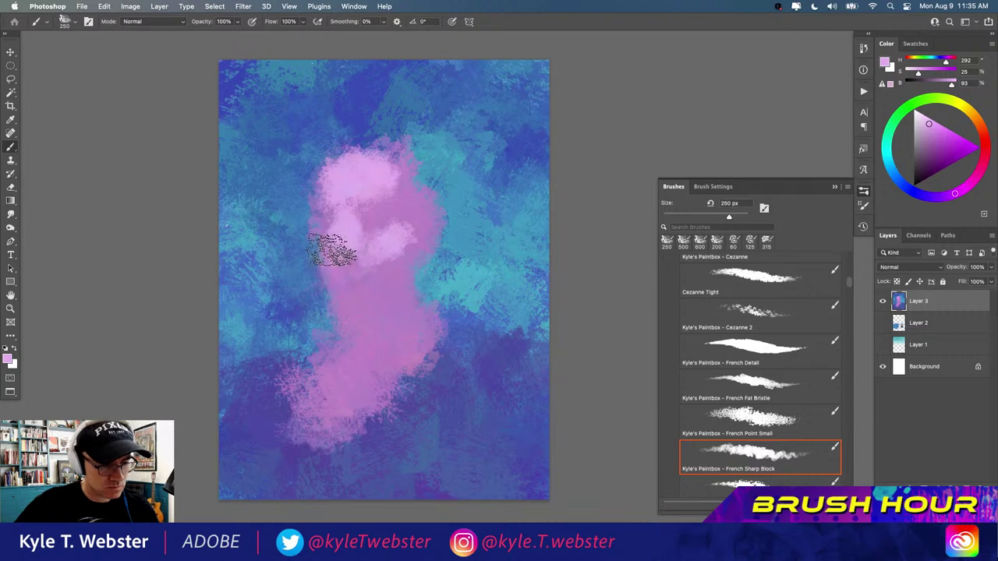
{"action": "mouse_move", "coordinate": [320, 273]}
{"action": "left_mouse_down"}
{"action": "mouse_move", "coordinate": [342, 290]}
{"action": "mouse_move", "coordinate": [354, 273]}
{"action": "mouse_move", "coordinate": [335, 287]}
{"action": "mouse_move", "coordinate": [354, 339]}
{"action": "mouse_move", "coordinate": [340, 357]}
{"action": "mouse_move", "coordinate": [376, 370]}
{"action": "mouse_move", "coordinate": [323, 382]}
{"action": "mouse_move", "coordinate": [321, 360]}
{"action": "mouse_move", "coordinate": [318, 378]}
{"action": "mouse_move", "coordinate": [362, 376]}
{"action": "mouse_move", "coordinate": [352, 409]}
{"action": "left_mouse_up"}
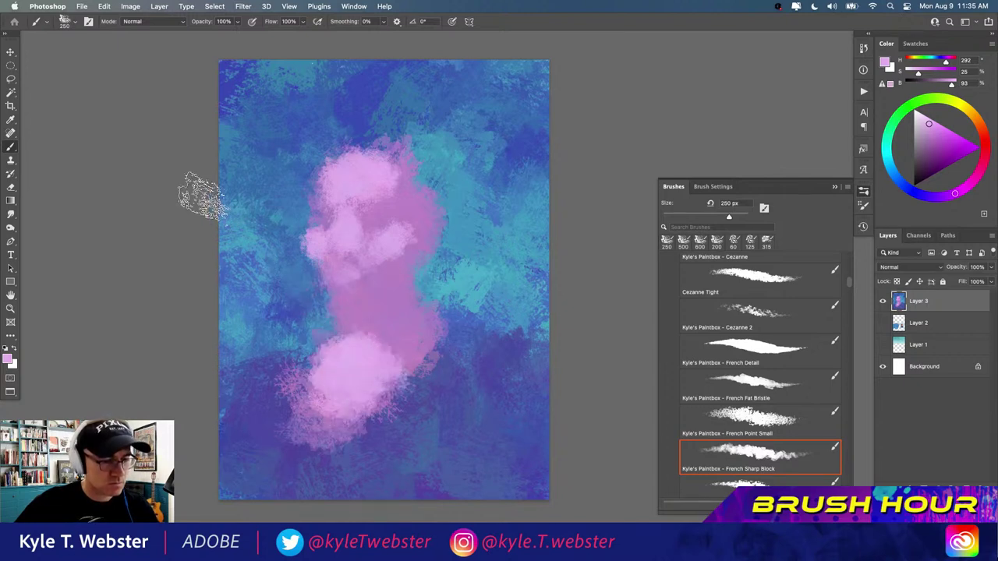
- Brush darker pink into the head and shade faint facial features
{"action": "left_click", "coordinate": [390, 263], "text": "alt"}
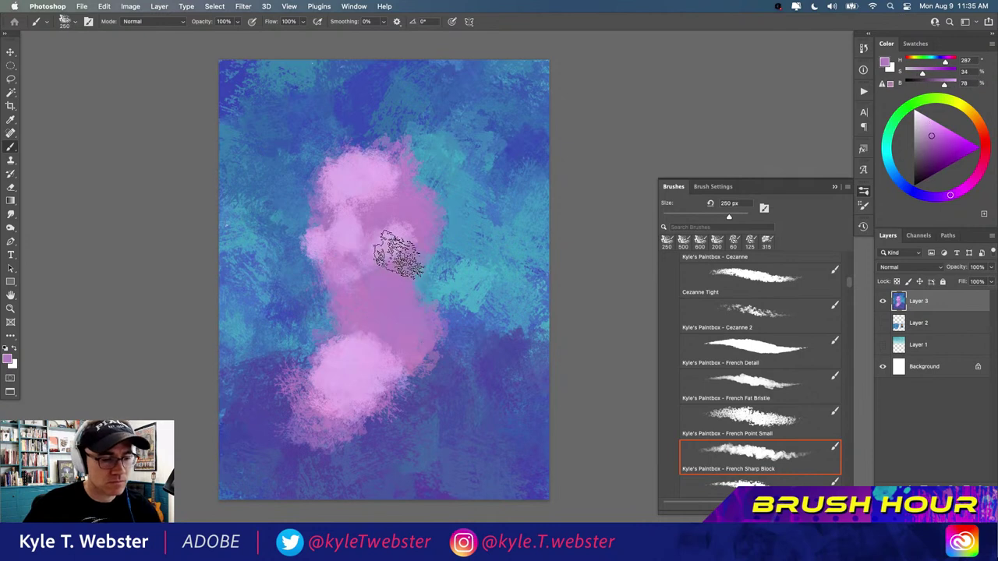
{"action": "mouse_move", "coordinate": [367, 187]}
{"action": "left_mouse_down"}
{"action": "mouse_move", "coordinate": [356, 228]}
{"action": "mouse_move", "coordinate": [363, 201]}
{"action": "mouse_move", "coordinate": [342, 209]}
{"action": "mouse_move", "coordinate": [374, 208]}
{"action": "mouse_move", "coordinate": [388, 185]}
{"action": "left_mouse_up"}
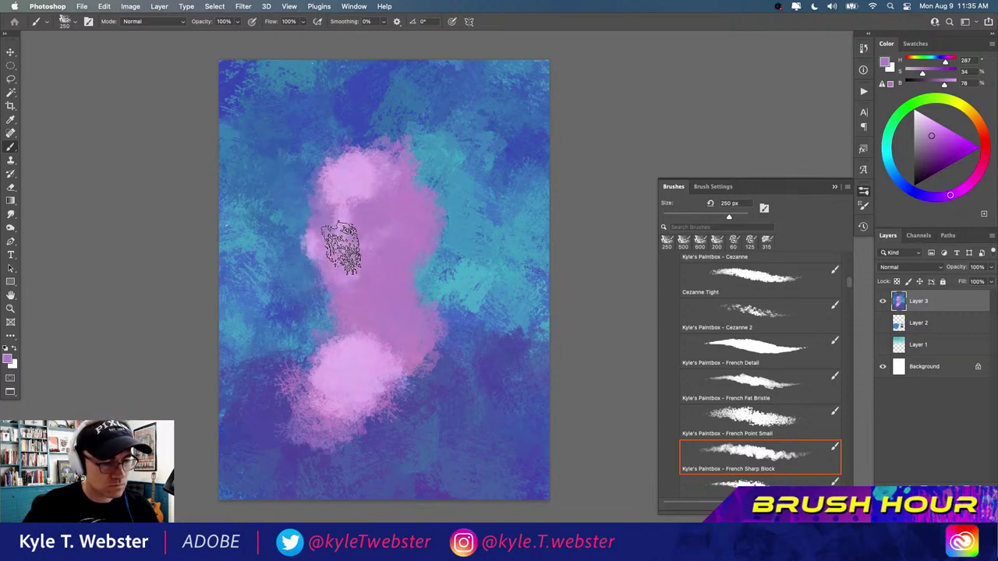
{"action": "mouse_move", "coordinate": [318, 207]}
{"action": "left_mouse_down"}
{"action": "mouse_move", "coordinate": [349, 206]}
{"action": "mouse_move", "coordinate": [356, 222]}
{"action": "mouse_move", "coordinate": [365, 206]}
{"action": "mouse_move", "coordinate": [355, 181]}
{"action": "mouse_move", "coordinate": [378, 180]}
{"action": "mouse_move", "coordinate": [381, 168]}
{"action": "mouse_move", "coordinate": [359, 166]}
{"action": "mouse_move", "coordinate": [352, 187]}
{"action": "mouse_move", "coordinate": [396, 218]}
{"action": "left_mouse_up"}
{"action": "left_click", "coordinate": [356, 167], "text": "alt"}
{"action": "left_click", "coordinate": [359, 188], "text": "alt"}
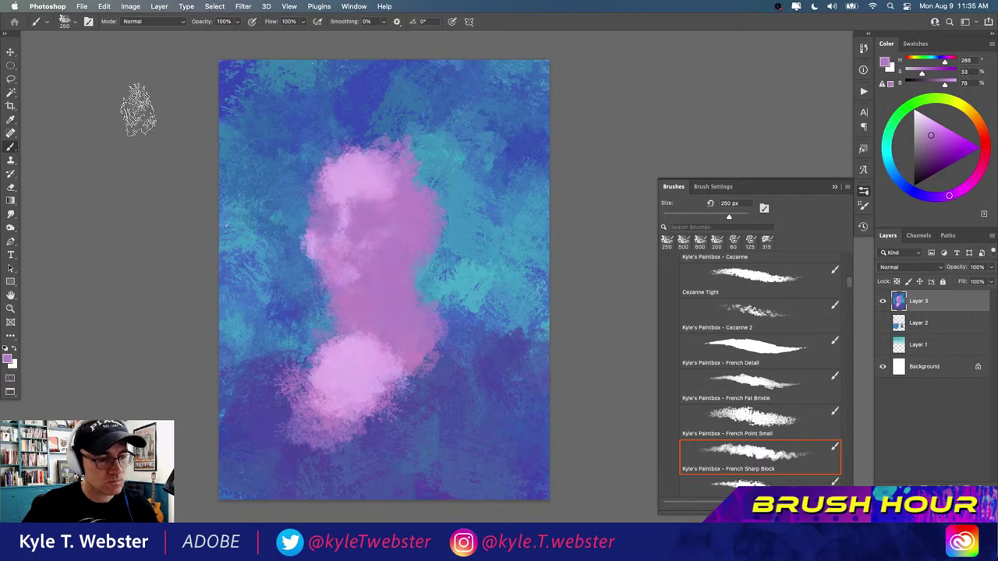
{"action": "left_click", "coordinate": [365, 284], "text": "alt"}
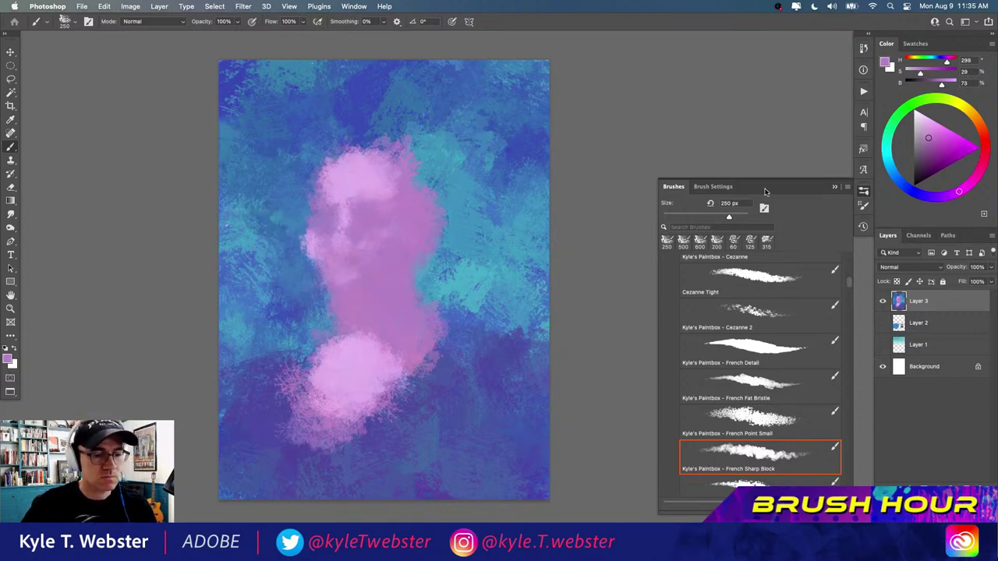
- Lay dark purple across the head and brow, and shade the neck in purple
{"action": "mouse_move", "coordinate": [351, 214]}
{"action": "left_mouse_down"}
{"action": "mouse_move", "coordinate": [381, 212]}
{"action": "mouse_move", "coordinate": [369, 221]}
{"action": "mouse_move", "coordinate": [375, 216]}
{"action": "mouse_move", "coordinate": [326, 217]}
{"action": "left_mouse_up"}
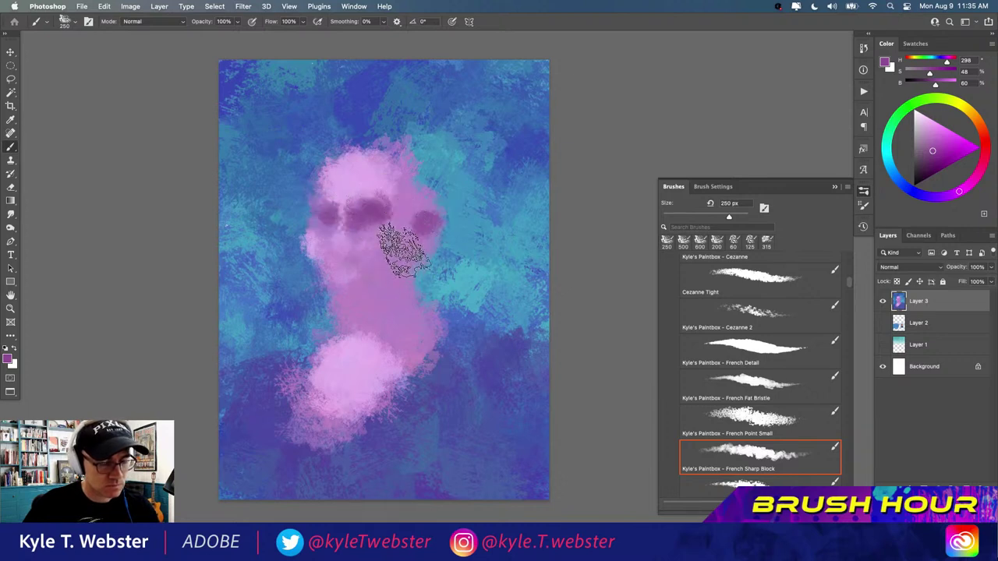
{"action": "mouse_move", "coordinate": [421, 226]}
{"action": "left_mouse_down"}
{"action": "mouse_move", "coordinate": [392, 220]}
{"action": "mouse_move", "coordinate": [411, 207]}
{"action": "mouse_move", "coordinate": [395, 181]}
{"action": "mouse_move", "coordinate": [396, 193]}
{"action": "mouse_move", "coordinate": [395, 166]}
{"action": "mouse_move", "coordinate": [382, 195]}
{"action": "left_mouse_up"}
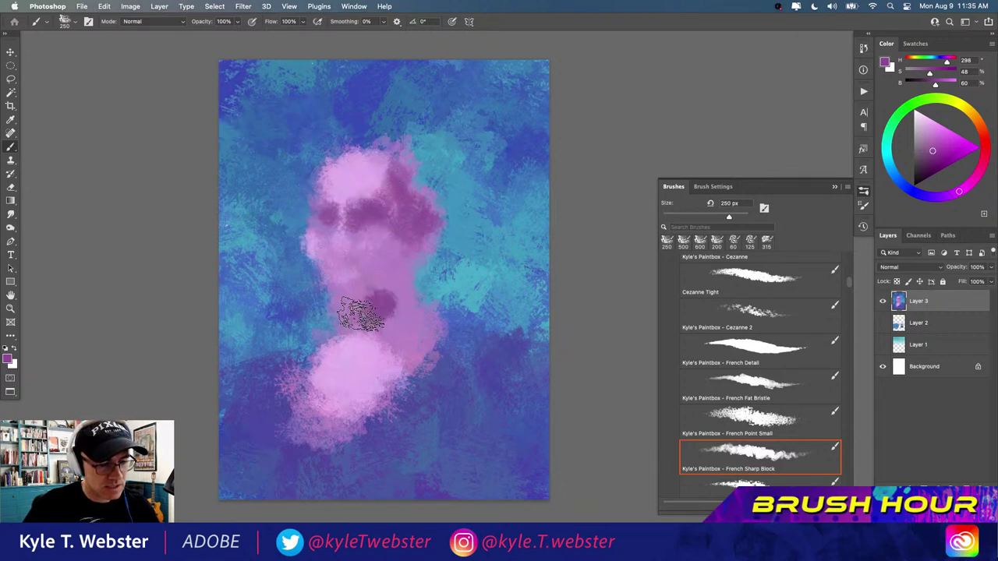
{"action": "mouse_move", "coordinate": [370, 304]}
{"action": "left_mouse_down"}
{"action": "mouse_move", "coordinate": [391, 277]}
{"action": "mouse_move", "coordinate": [367, 350]}
{"action": "left_mouse_up"}
{"action": "left_click", "coordinate": [390, 320], "text": "alt"}
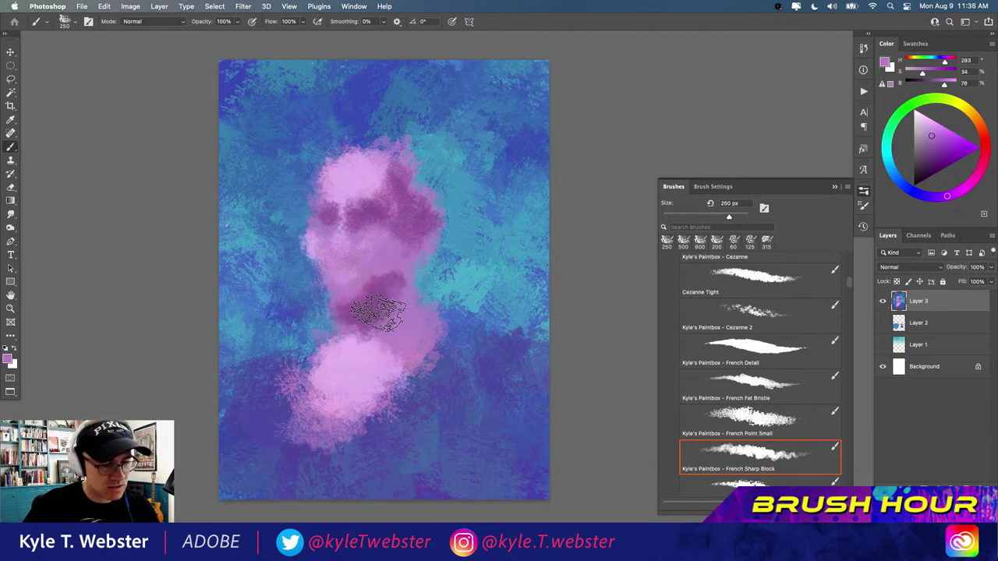
{"action": "mouse_move", "coordinate": [378, 311]}
{"action": "left_mouse_down"}
{"action": "mouse_move", "coordinate": [354, 327]}
{"action": "mouse_move", "coordinate": [348, 306]}
{"action": "mouse_move", "coordinate": [393, 281]}
{"action": "mouse_move", "coordinate": [392, 340]}
{"action": "left_mouse_up"}
- Paint dark purple eye sockets, then shrink the brush to 200 px
{"action": "left_click", "coordinate": [410, 216], "text": "alt"}
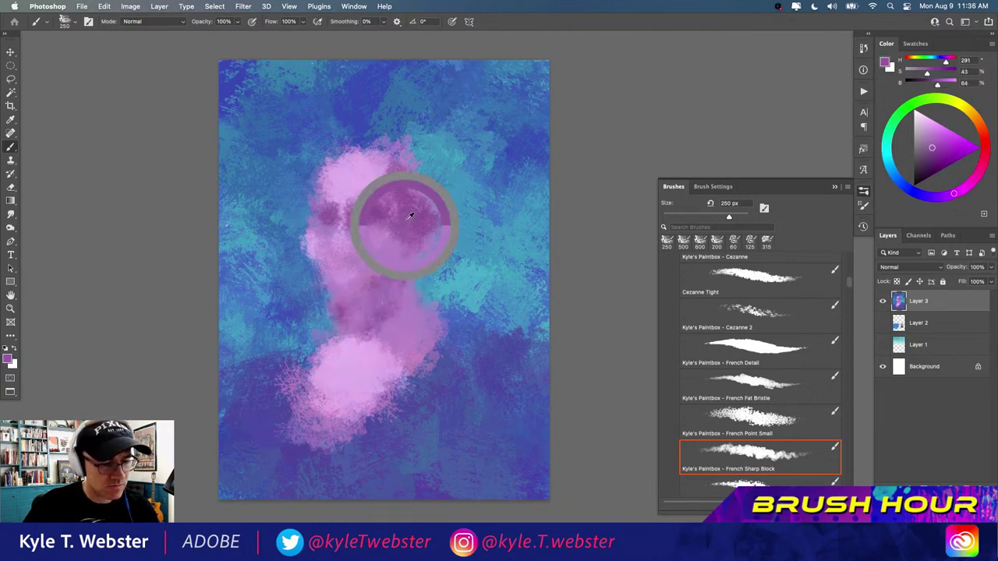
{"action": "mouse_move", "coordinate": [409, 216]}
{"action": "left_mouse_down"}
{"action": "mouse_move", "coordinate": [400, 222]}
{"action": "mouse_move", "coordinate": [403, 178]}
{"action": "left_mouse_up"}
{"action": "left_click", "coordinate": [393, 249], "text": "alt"}
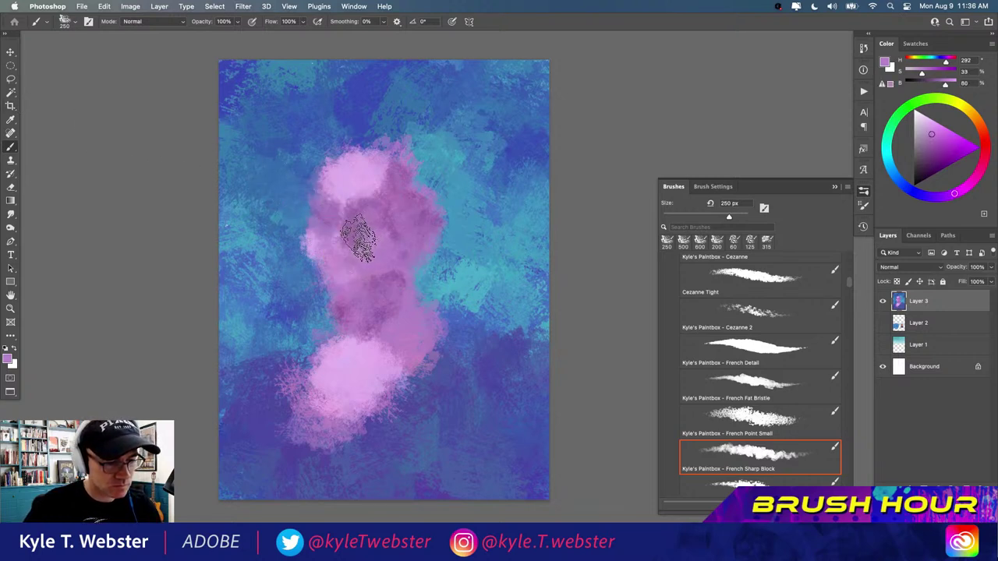
{"action": "left_click", "coordinate": [352, 222], "text": "alt"}
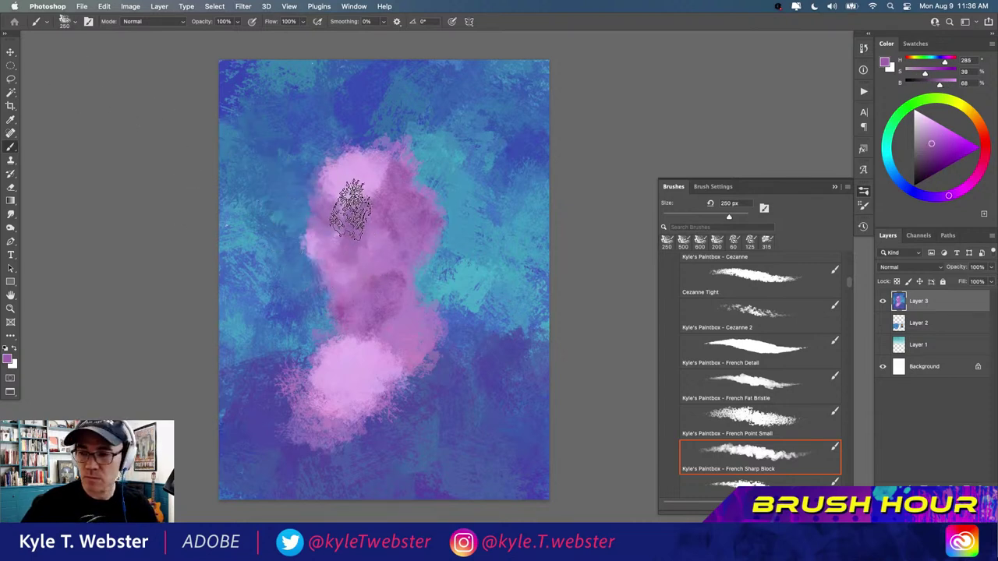
{"action": "key", "text": "bracketleft"}
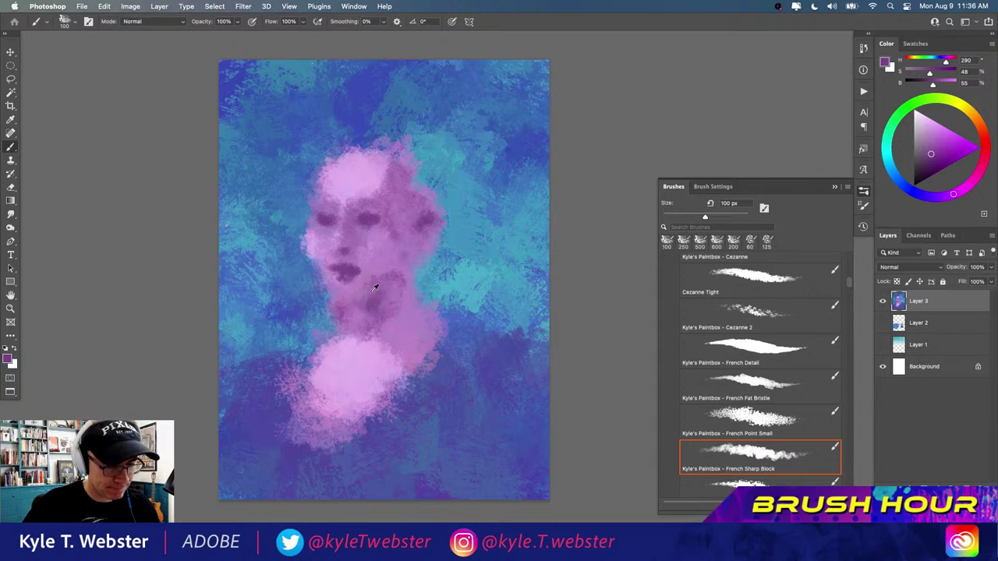
- Set the brush to 175 px and paint background blue over the neck's left edge
{"action": "left_click", "coordinate": [375, 298], "text": "alt"}
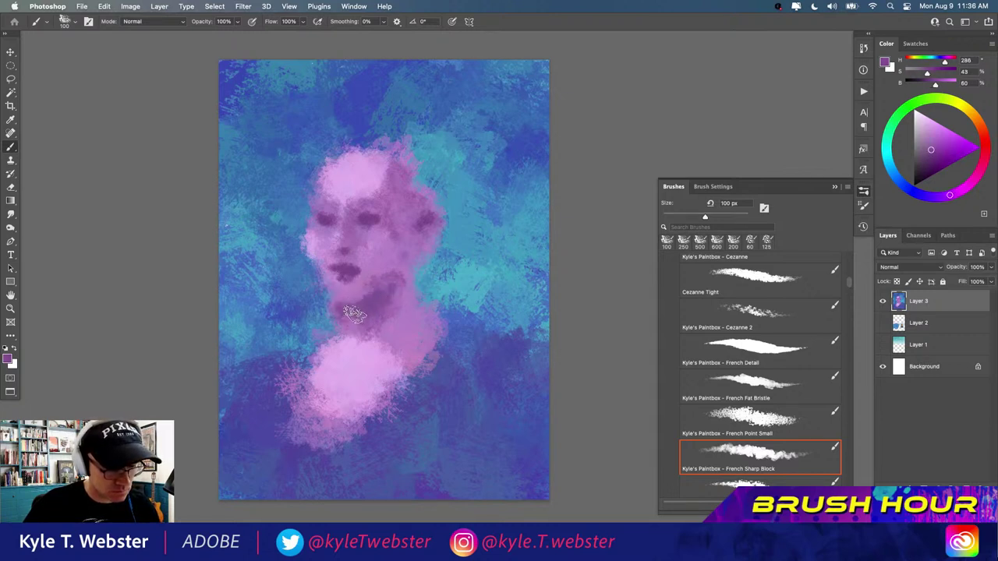
{"action": "left_click", "coordinate": [389, 336], "text": "alt"}
{"action": "left_click", "coordinate": [363, 323], "text": "alt"}
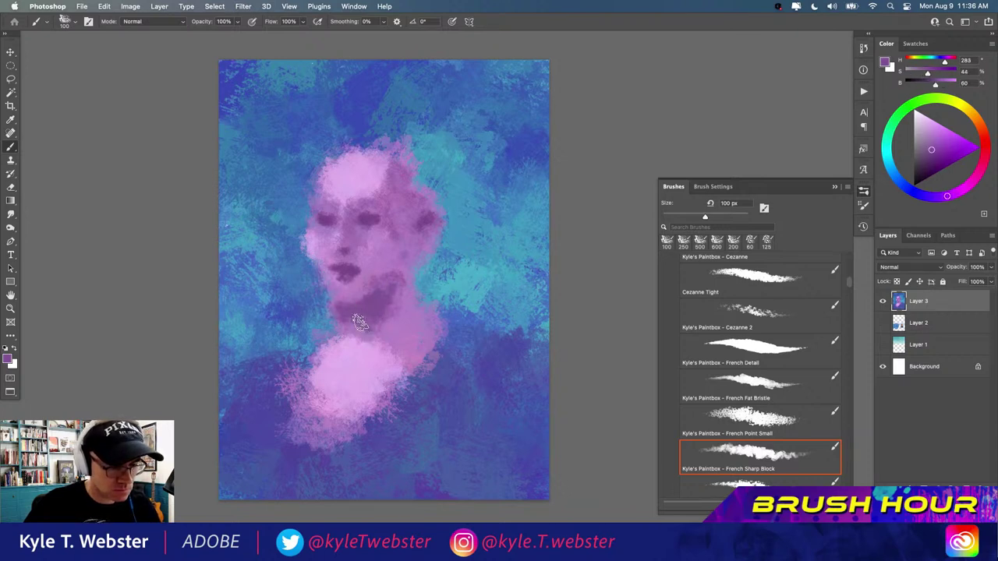
{"action": "left_click", "coordinate": [393, 324], "text": "alt"}
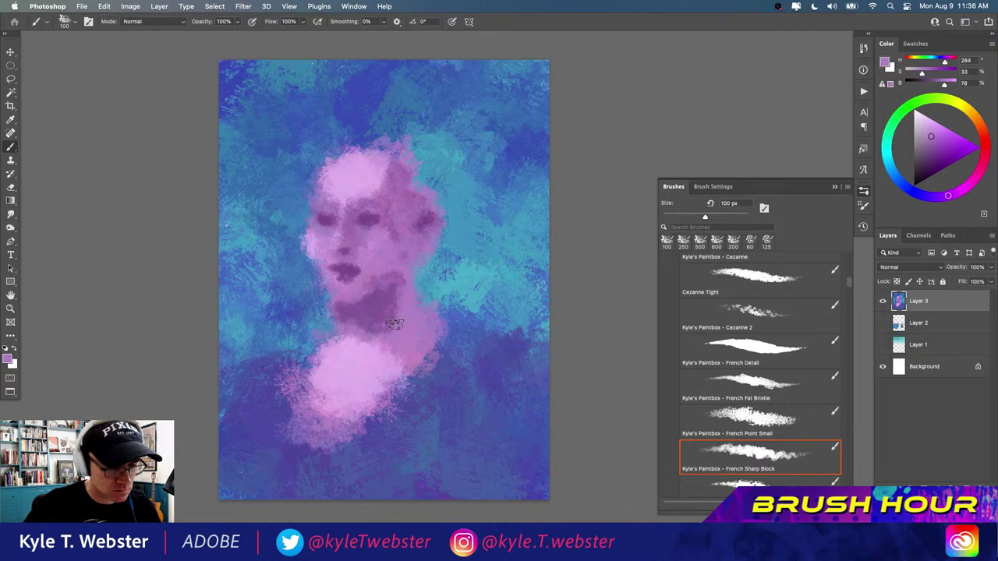
{"action": "left_click", "coordinate": [371, 294], "text": "alt"}
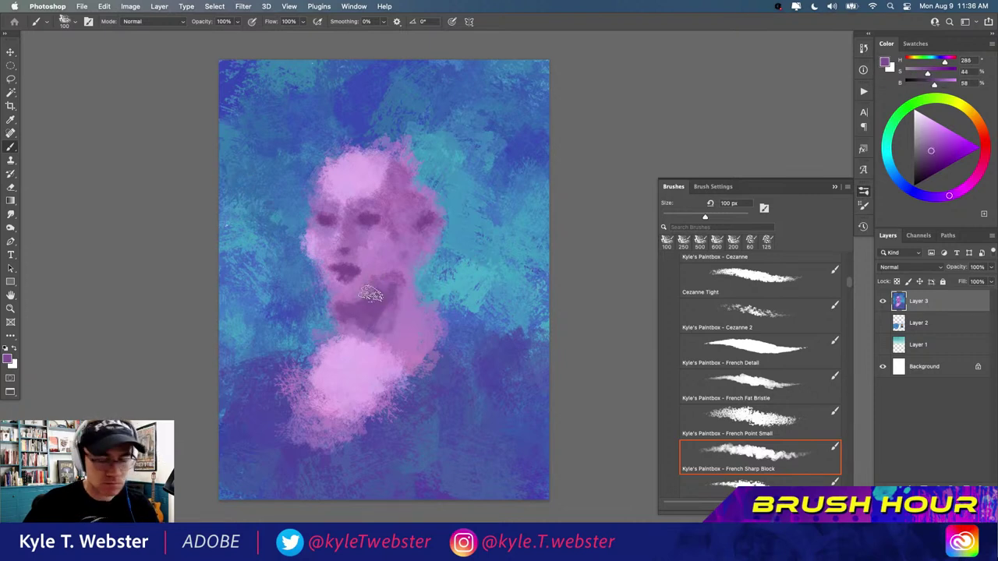
{"action": "key", "text": "bracketright"}
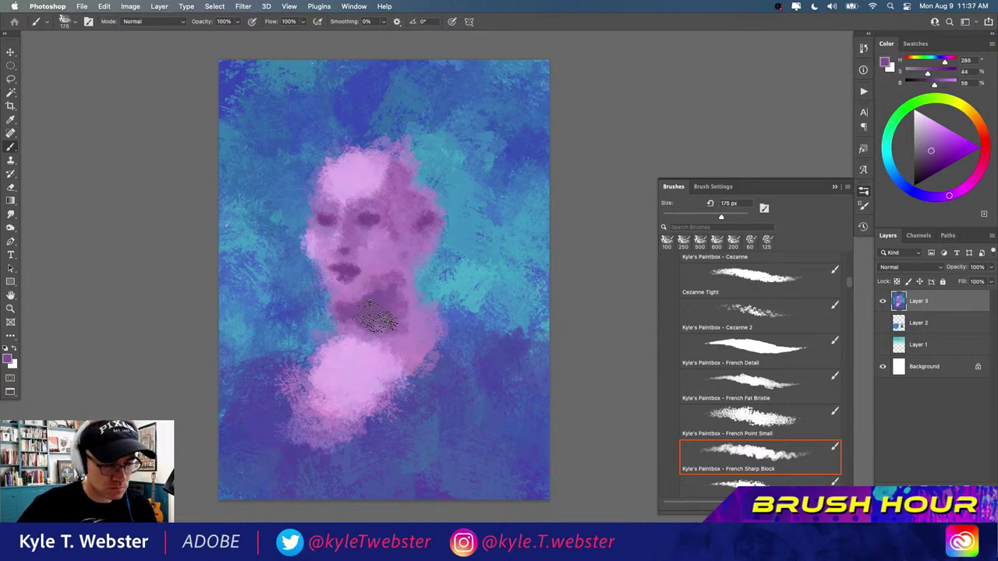
{"action": "left_click", "coordinate": [370, 335], "text": "alt"}
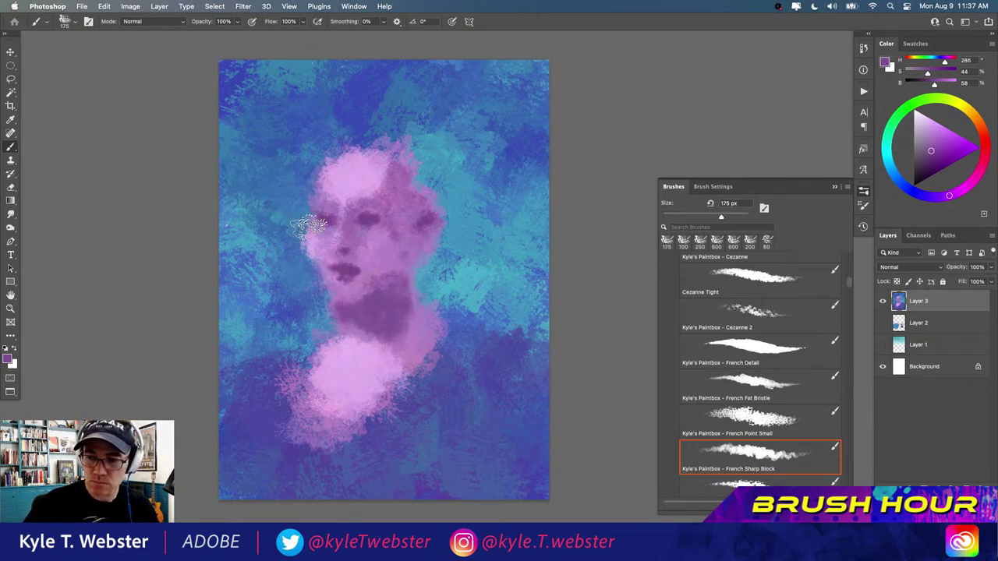
{"action": "left_click", "coordinate": [311, 288], "text": "alt"}
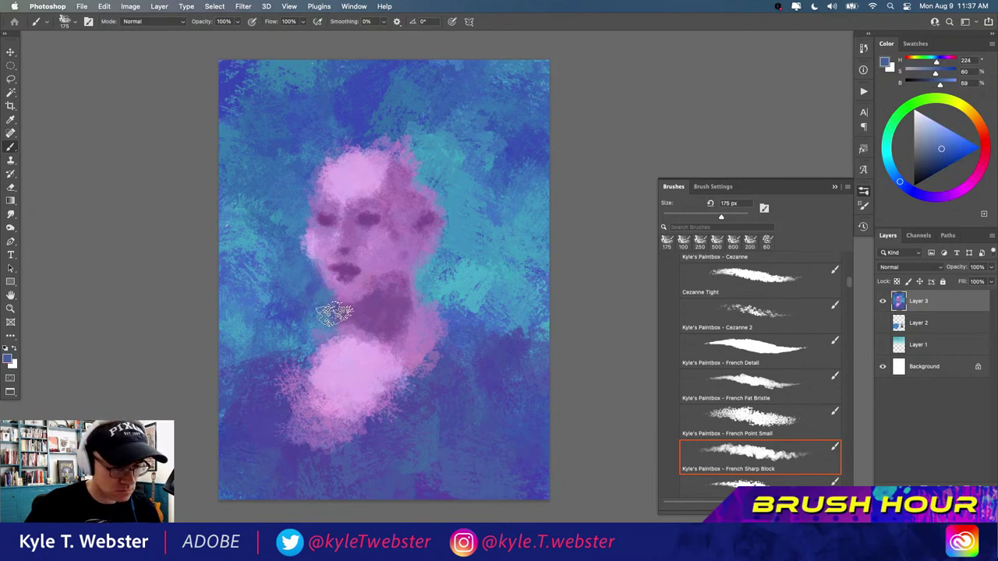
{"action": "mouse_move", "coordinate": [338, 319]}
{"action": "left_mouse_down"}
{"action": "mouse_move", "coordinate": [312, 359]}
{"action": "mouse_move", "coordinate": [299, 351]}
{"action": "mouse_move", "coordinate": [301, 320]}
{"action": "mouse_move", "coordinate": [322, 327]}
{"action": "mouse_move", "coordinate": [302, 251]}
{"action": "left_mouse_up"}
- Paint dark purple hair over the top of the head
{"action": "left_click", "coordinate": [327, 244], "text": "alt"}
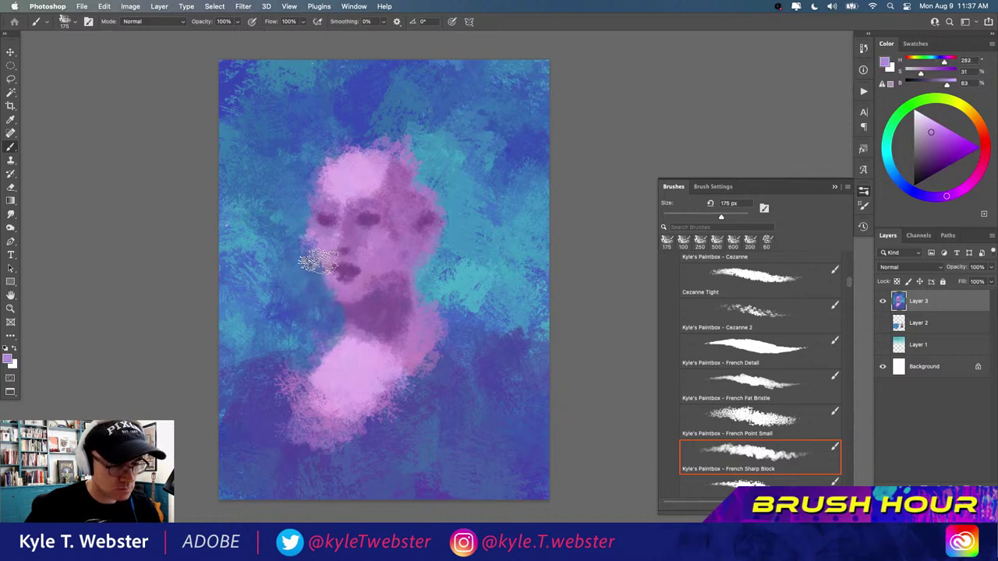
{"action": "left_click", "coordinate": [306, 281], "text": "alt"}
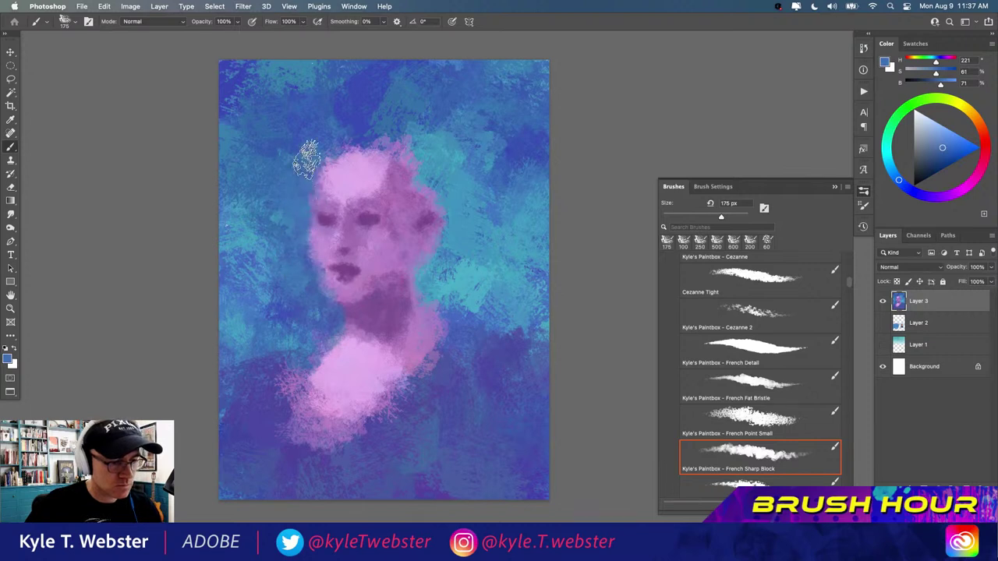
{"action": "left_click", "coordinate": [363, 168], "text": "alt"}
{"action": "left_click", "coordinate": [372, 211], "text": "alt"}
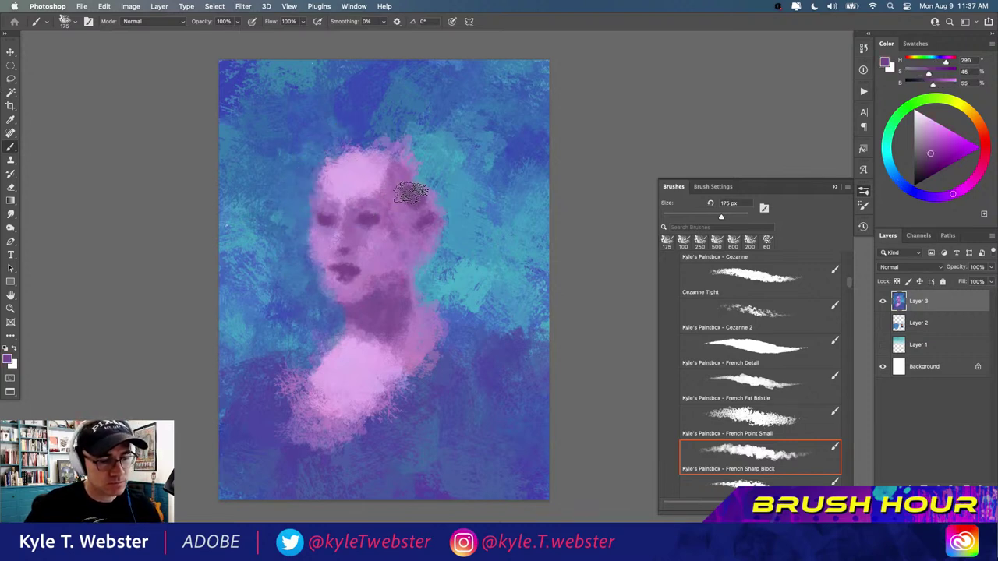
{"action": "mouse_move", "coordinate": [411, 192]}
{"action": "left_mouse_down"}
{"action": "mouse_move", "coordinate": [396, 161]}
{"action": "mouse_move", "coordinate": [370, 151]}
{"action": "mouse_move", "coordinate": [379, 158]}
{"action": "mouse_move", "coordinate": [342, 154]}
{"action": "mouse_move", "coordinate": [373, 161]}
{"action": "mouse_move", "coordinate": [308, 156]}
{"action": "mouse_move", "coordinate": [367, 146]}
{"action": "mouse_move", "coordinate": [409, 162]}
{"action": "mouse_move", "coordinate": [352, 119]}
{"action": "mouse_move", "coordinate": [431, 178]}
{"action": "mouse_move", "coordinate": [413, 158]}
{"action": "mouse_move", "coordinate": [348, 136]}
{"action": "mouse_move", "coordinate": [374, 138]}
{"action": "left_mouse_up"}
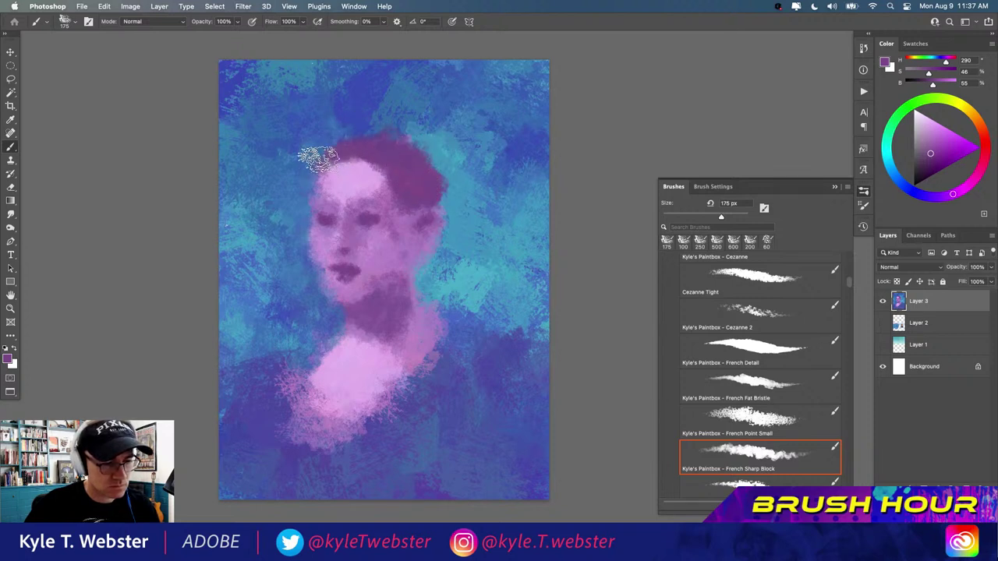
- Lighten the upper-left forehead with pink and shrink the brush for detail
{"action": "left_click", "coordinate": [348, 170], "text": "alt"}
{"action": "left_click_drag", "start_coordinate": [348, 170], "coordinate": [333, 177]}
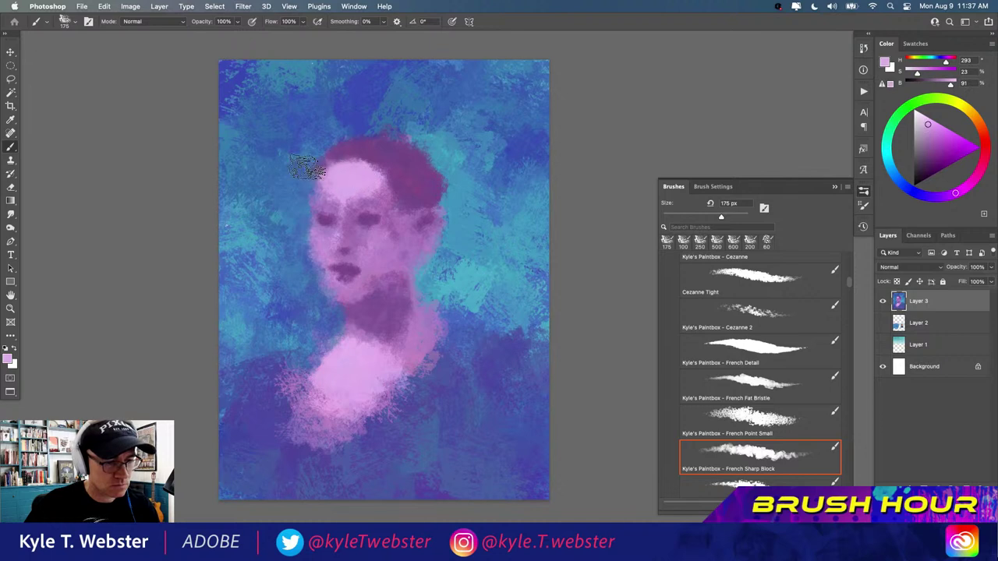
{"action": "left_click", "coordinate": [396, 153], "text": "alt"}
{"action": "key", "text": "bracketleft"}
{"action": "key", "text": "bracketleft"}
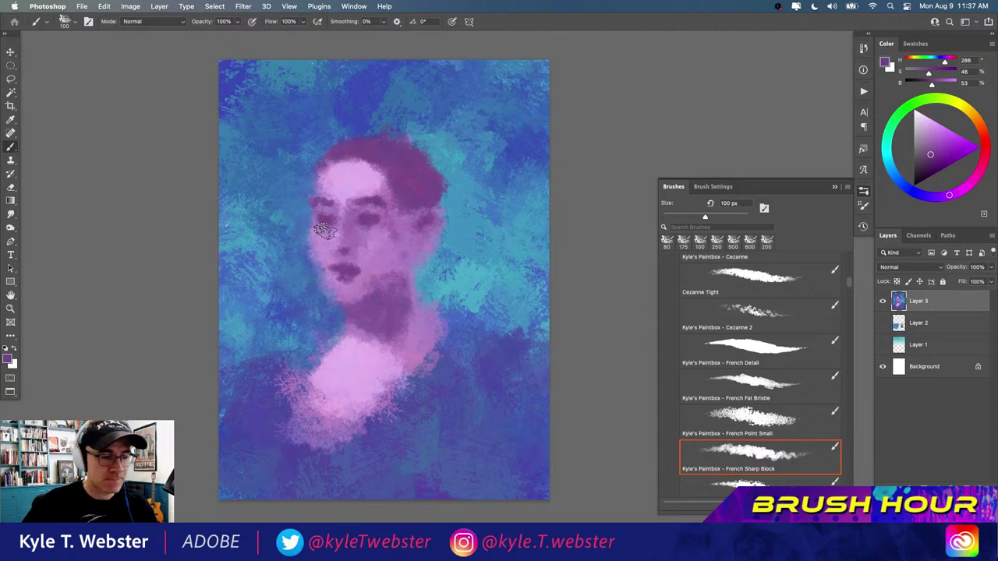
{"action": "scroll", "coordinate": [324, 230], "scroll_direction": "up", "scroll_amount": 1}
- Undo the pink covering the left eyebrow and lighten the left cheek and jaw with pink
{"action": "left_click", "coordinate": [332, 167], "text": "alt"}
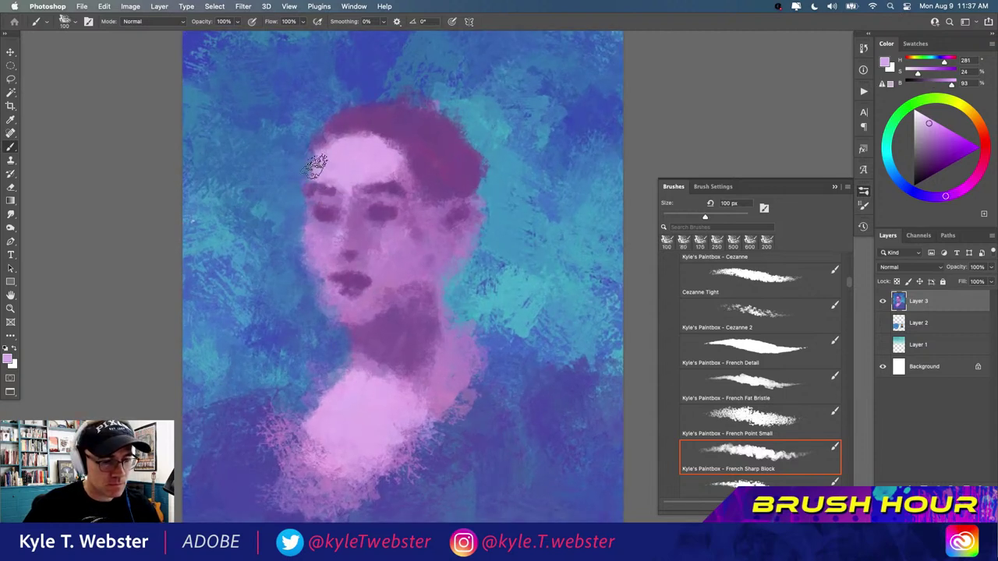
{"action": "key", "text": "super+z"}
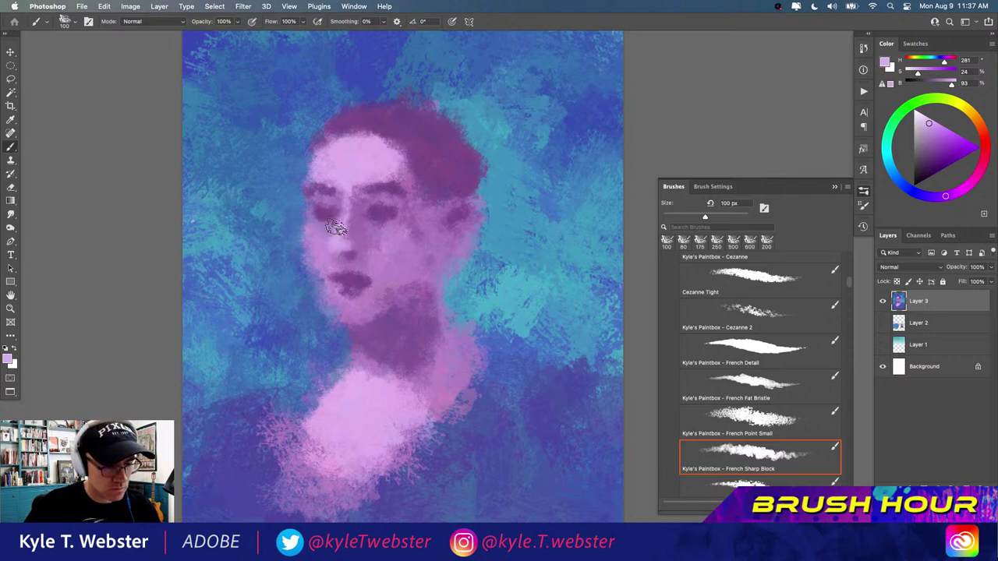
{"action": "left_click", "coordinate": [333, 209], "text": "alt"}
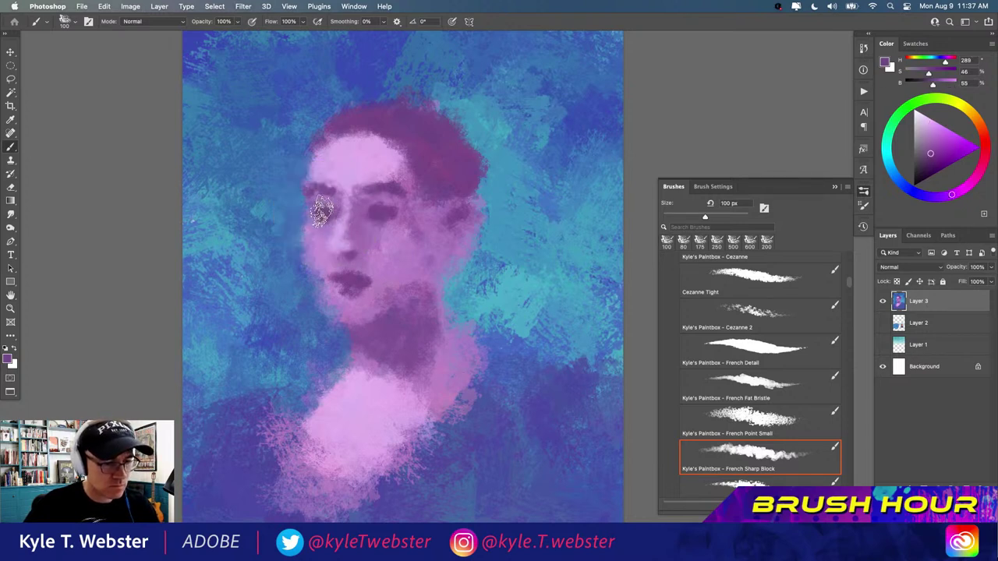
{"action": "left_click", "coordinate": [325, 240], "text": "alt"}
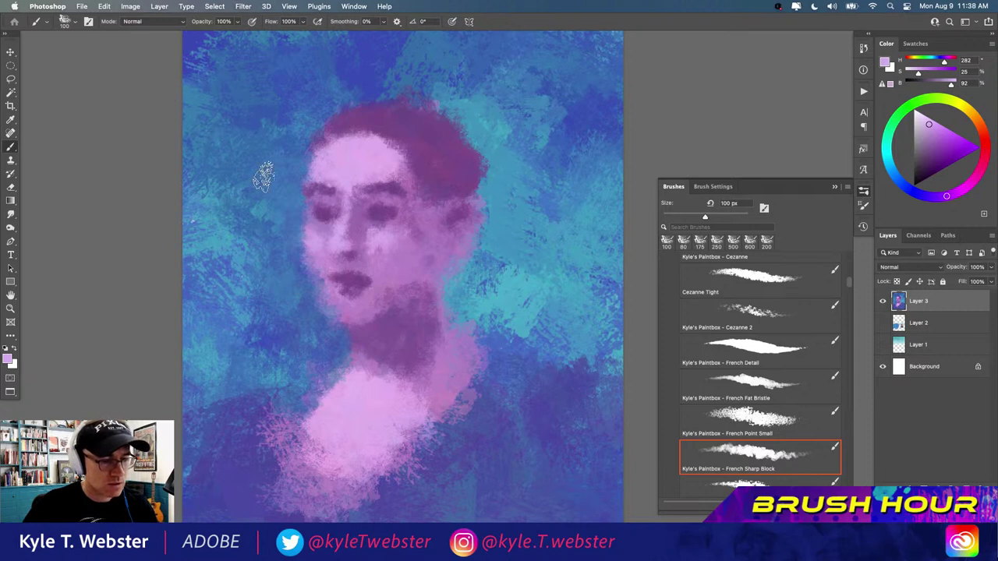
{"action": "left_click", "coordinate": [351, 272], "text": "alt"}
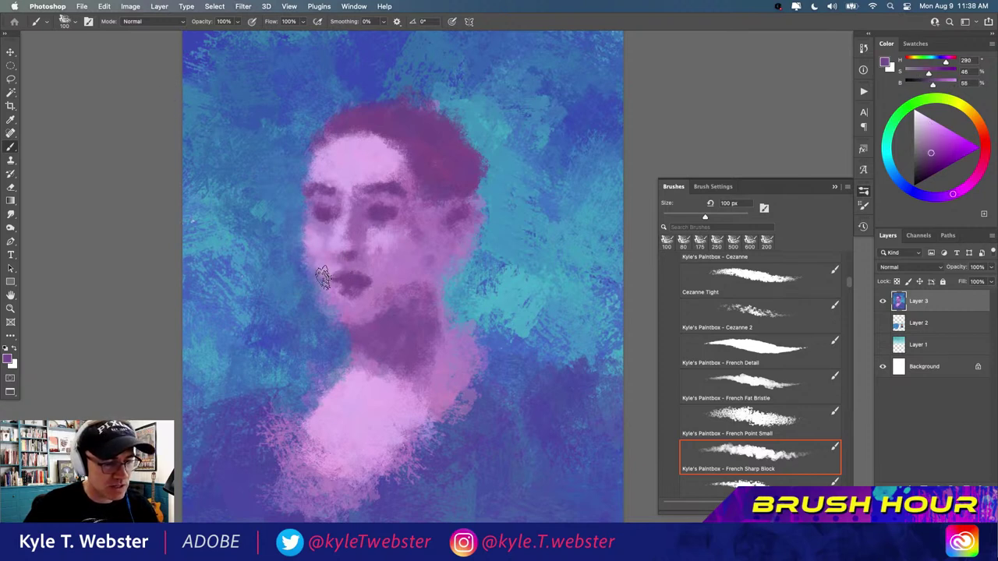
{"action": "left_click", "coordinate": [361, 160], "text": "alt"}
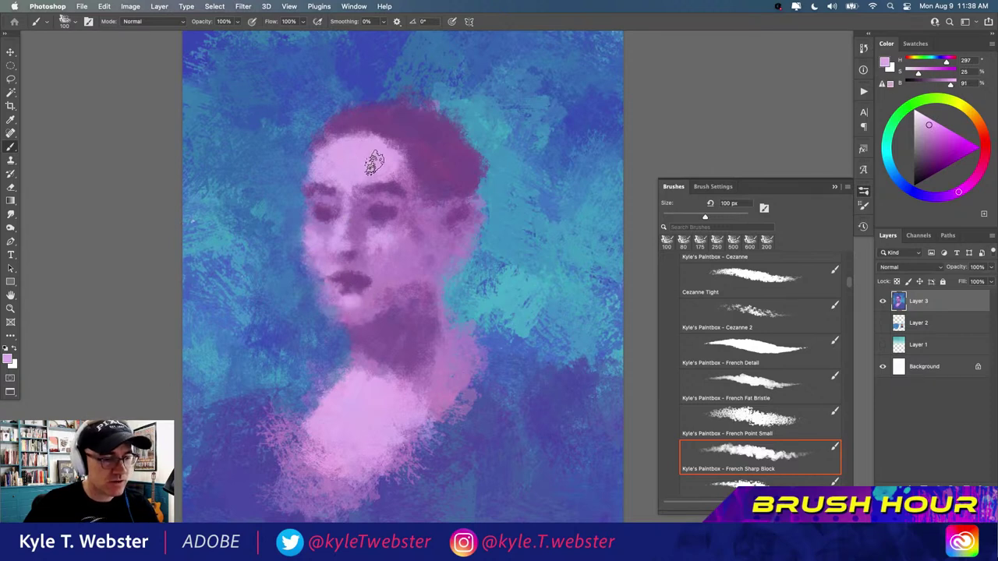
{"action": "left_click", "coordinate": [397, 167], "text": "alt"}
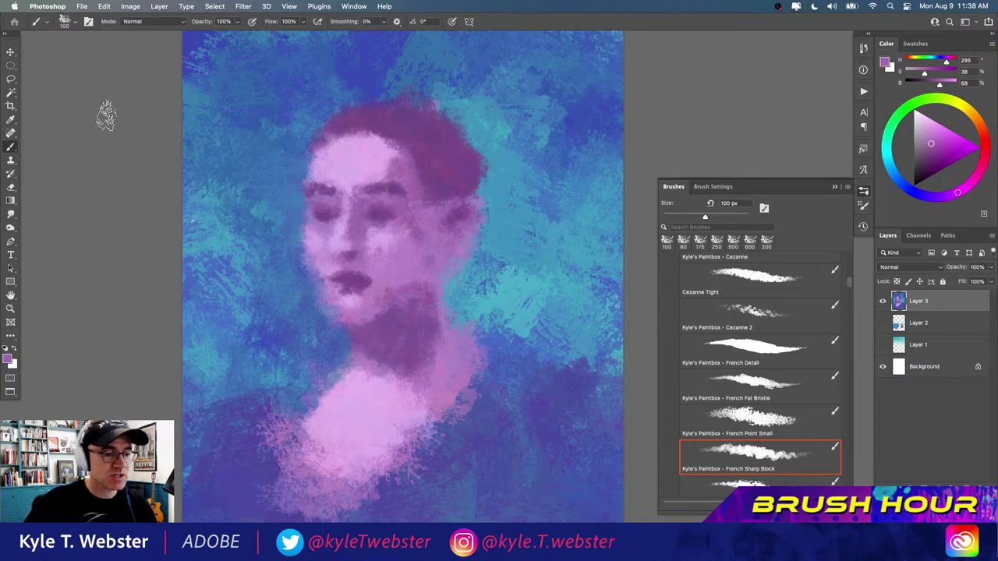
{"action": "left_click", "coordinate": [355, 256], "text": "alt"}
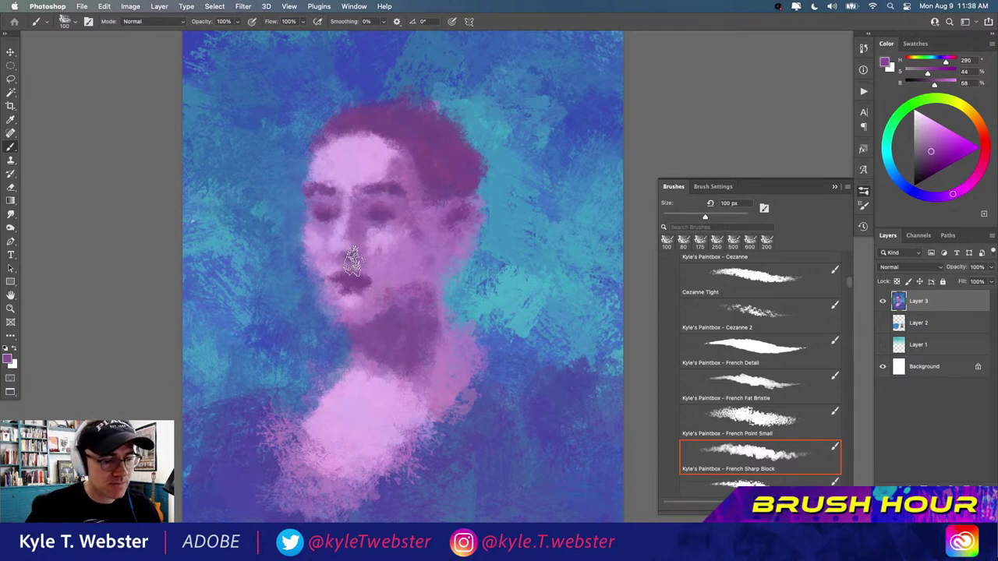
{"action": "left_click", "coordinate": [351, 263], "text": "alt"}
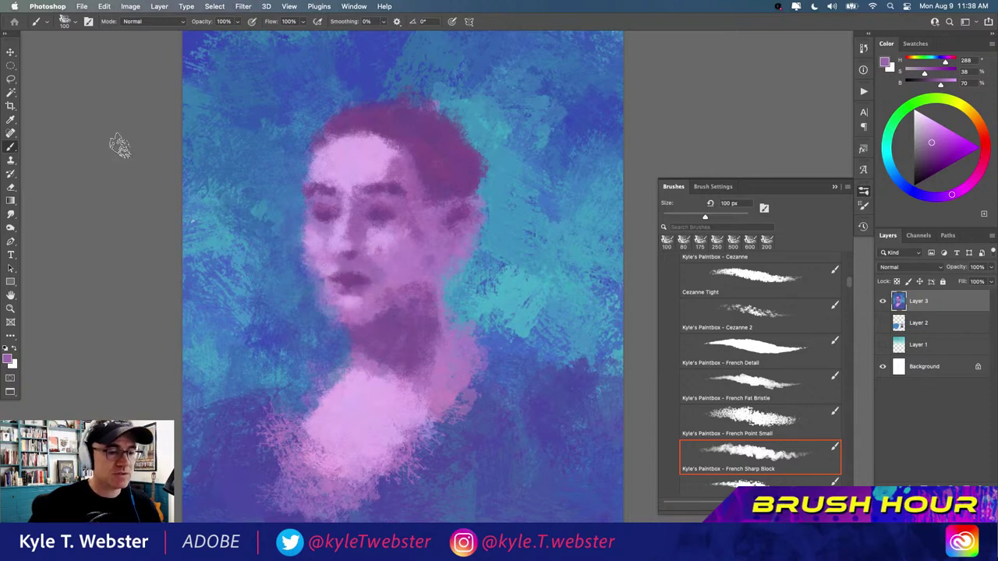
{"action": "left_click", "coordinate": [321, 270], "text": "alt"}
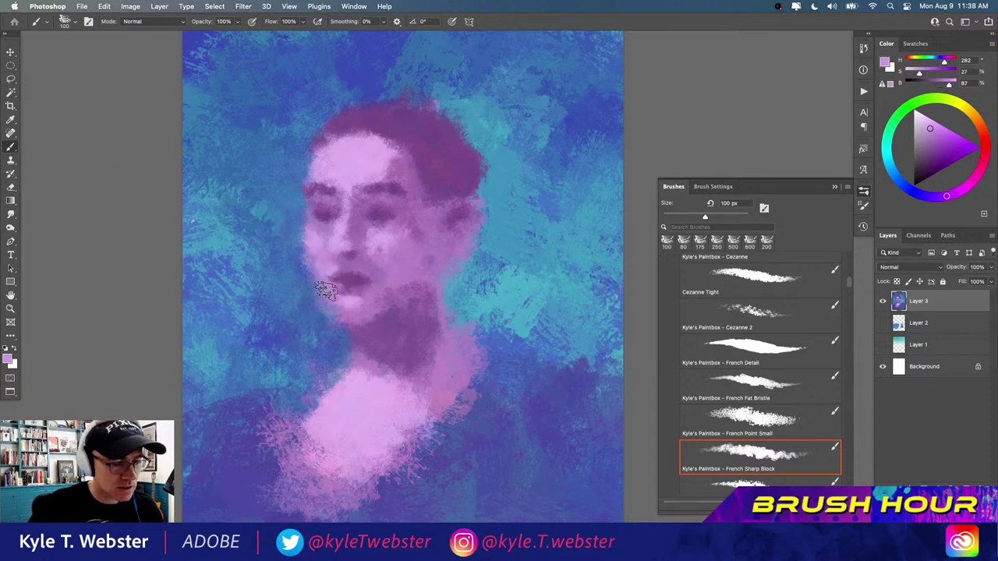
{"action": "left_click_drag", "start_coordinate": [319, 267], "coordinate": [325, 305]}
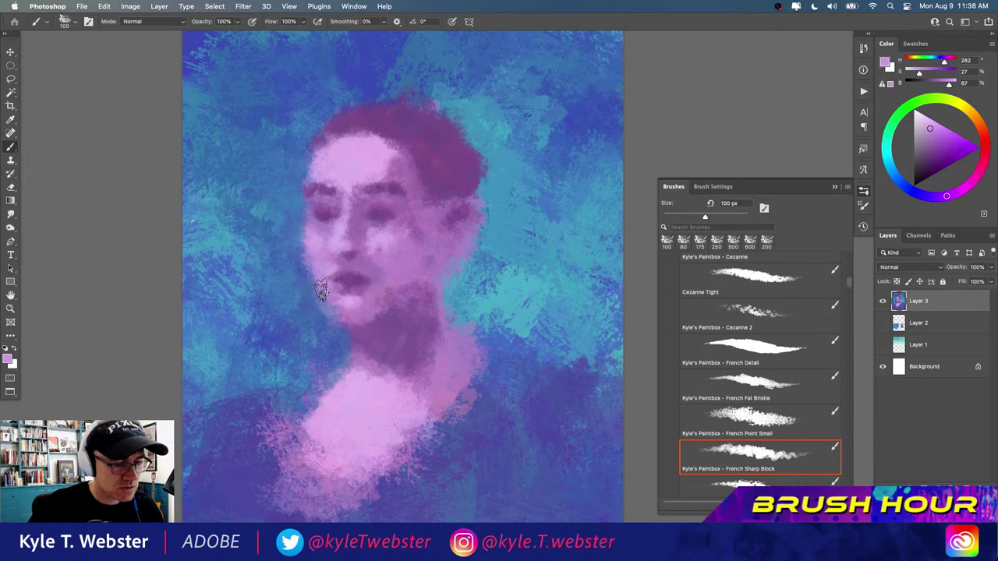
- Enlarge the brush to 250 px and brighten and widen the chest with light pink
{"action": "left_click", "coordinate": [305, 291], "text": "alt"}
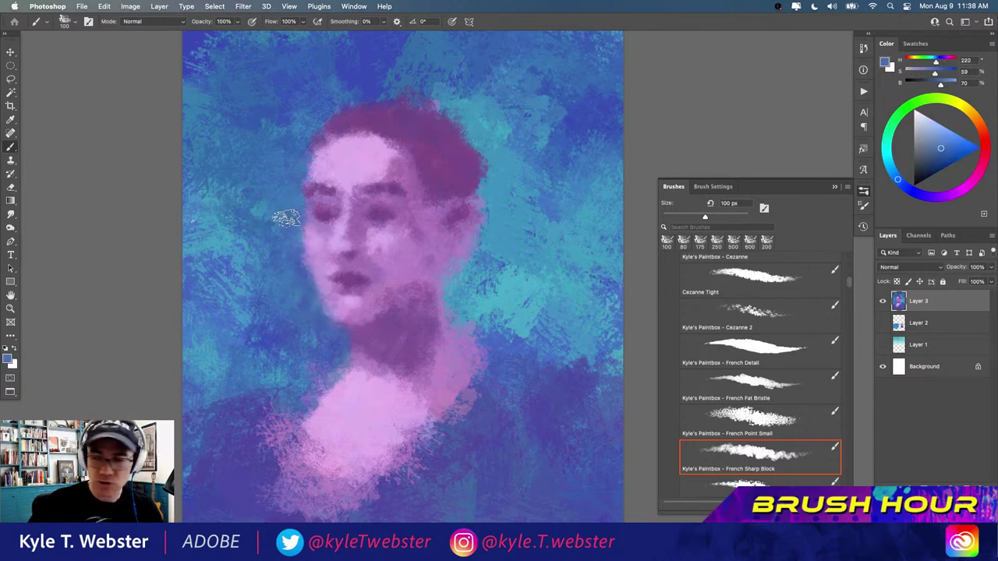
{"action": "key", "text": "bracketright"}
{"action": "key", "text": "bracketright"}
{"action": "key", "text": "bracketright"}
{"action": "key", "text": "bracketright"}
{"action": "key", "text": "bracketright"}
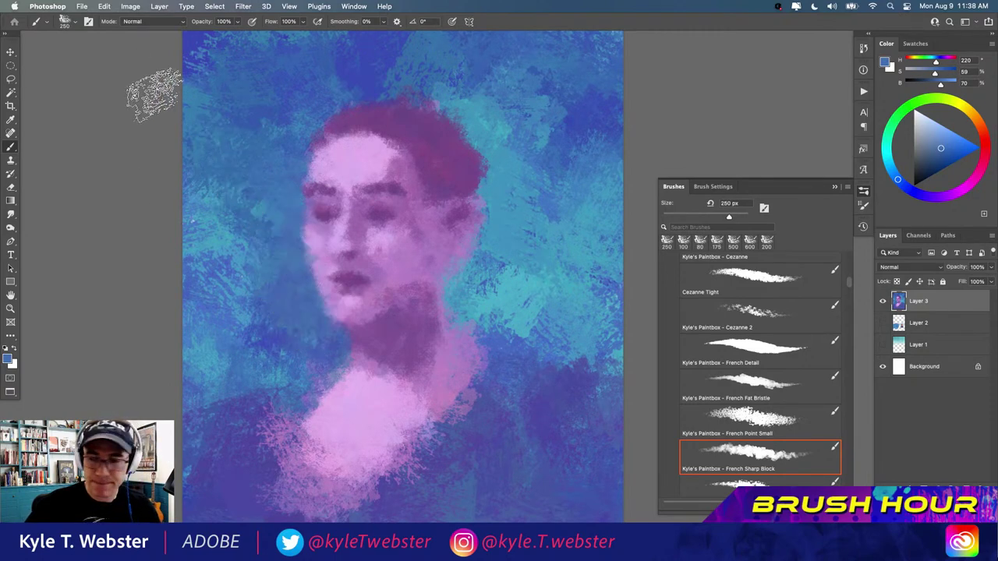
{"action": "left_click_drag", "start_coordinate": [283, 305], "coordinate": [265, 252]}
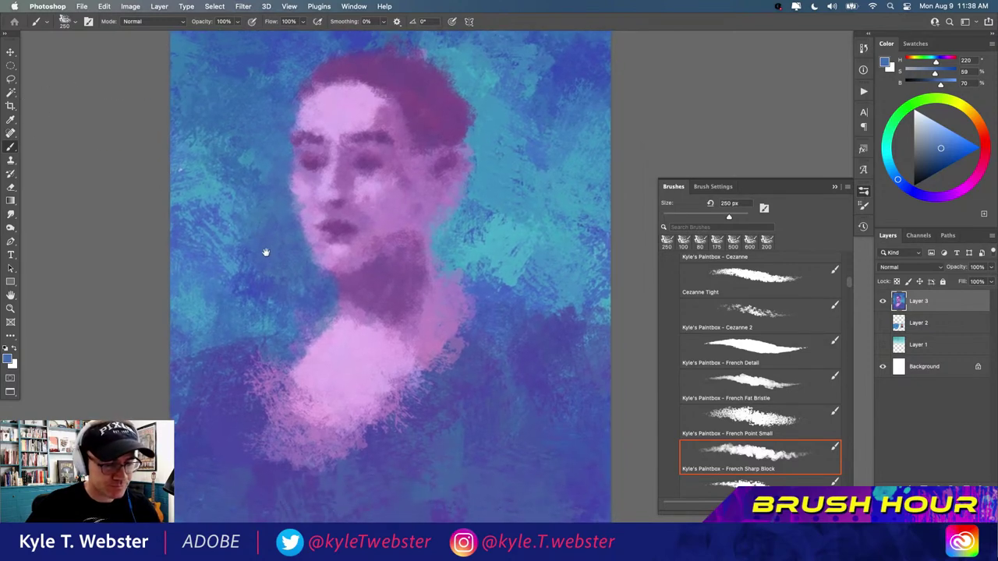
{"action": "left_click", "coordinate": [271, 262], "text": "alt"}
{"action": "left_click_drag", "start_coordinate": [272, 291], "coordinate": [284, 295]}
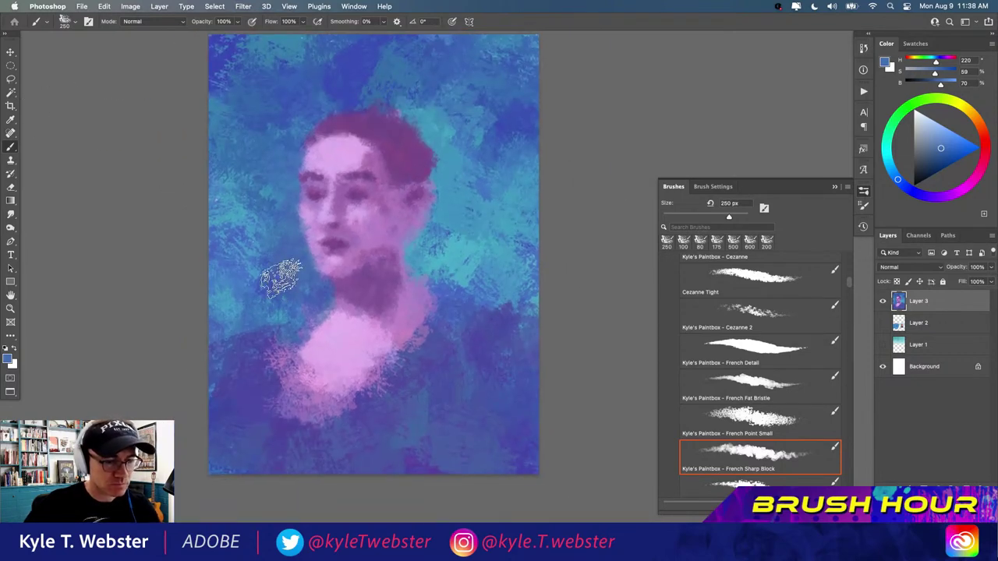
{"action": "left_click", "coordinate": [395, 300], "text": "alt"}
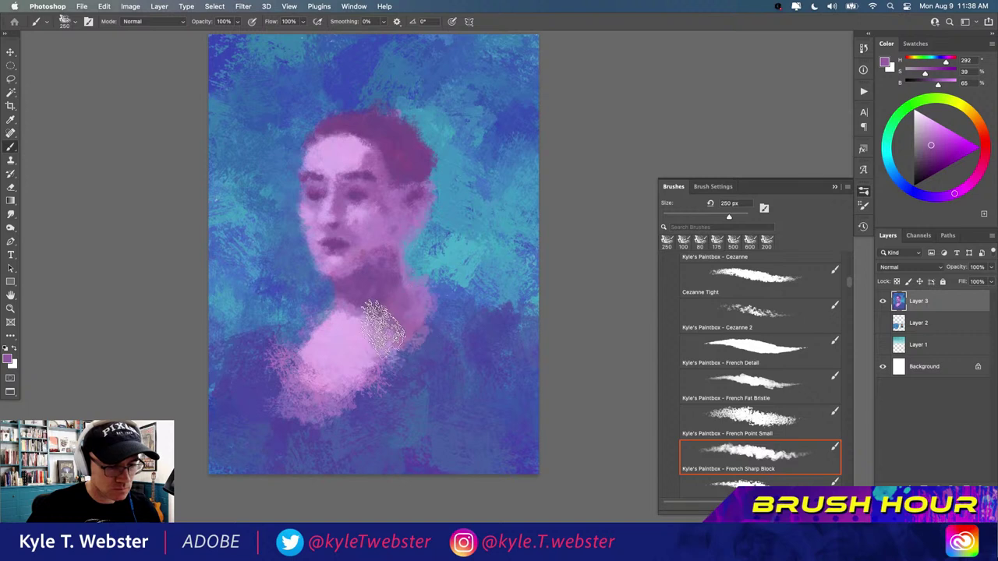
{"action": "left_click", "coordinate": [345, 330], "text": "alt"}
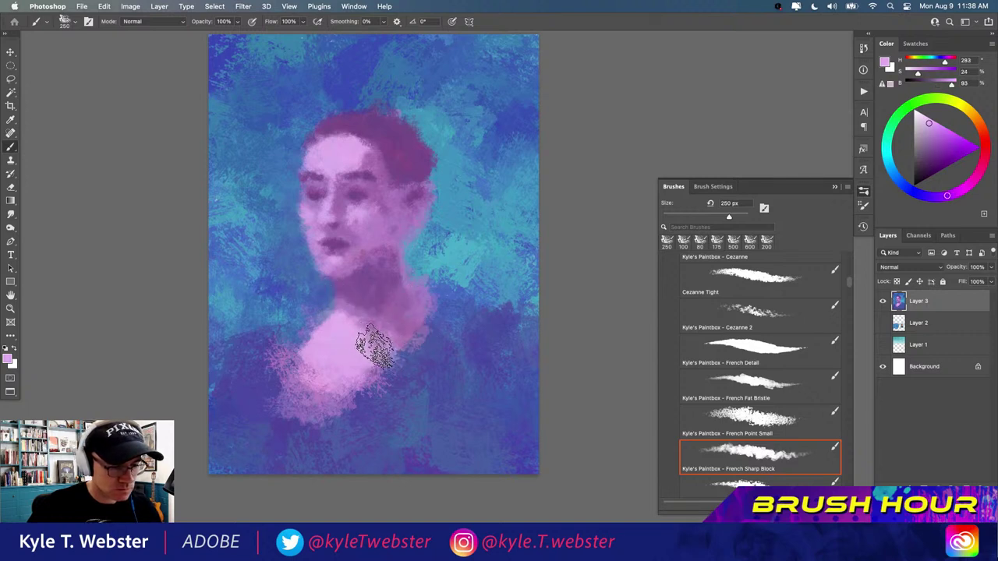
{"action": "mouse_move", "coordinate": [374, 347]}
{"action": "left_mouse_down"}
{"action": "mouse_move", "coordinate": [393, 338]}
{"action": "mouse_move", "coordinate": [390, 356]}
{"action": "mouse_move", "coordinate": [407, 378]}
{"action": "left_mouse_up"}
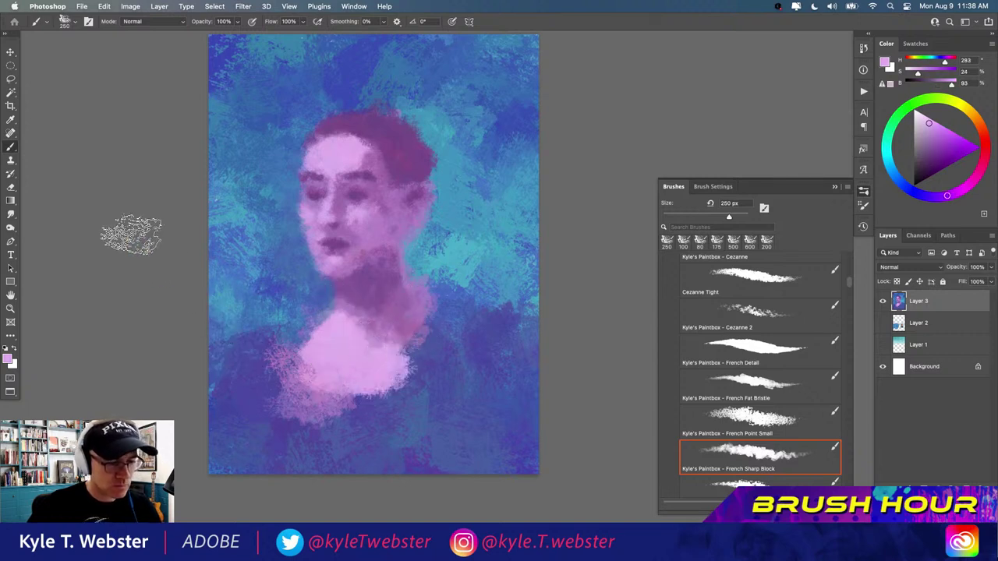
- Paint dark magenta and then olive strokes to the right of the chest
{"action": "left_click", "coordinate": [427, 357], "text": "alt"}
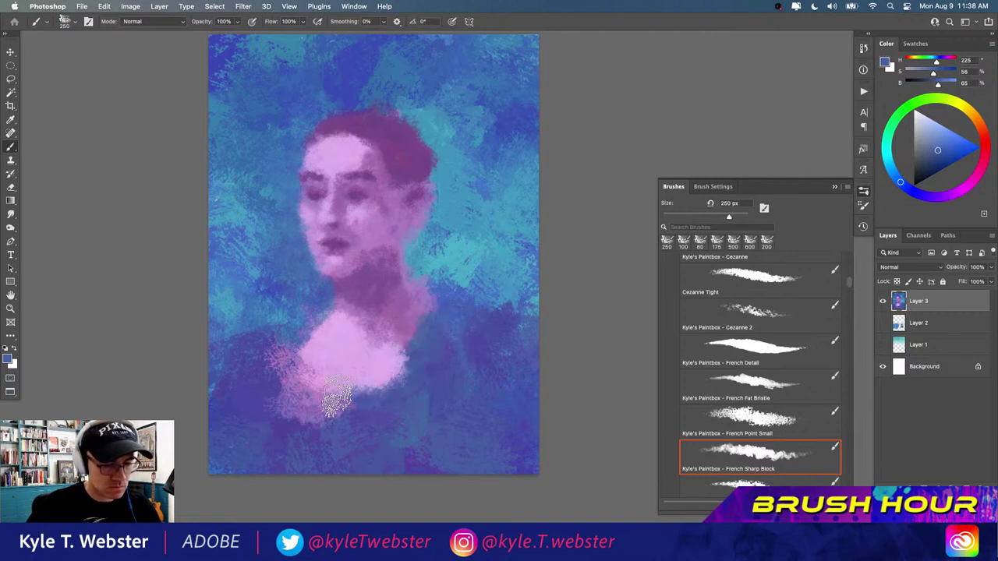
{"action": "left_click", "coordinate": [411, 156], "text": "alt"}
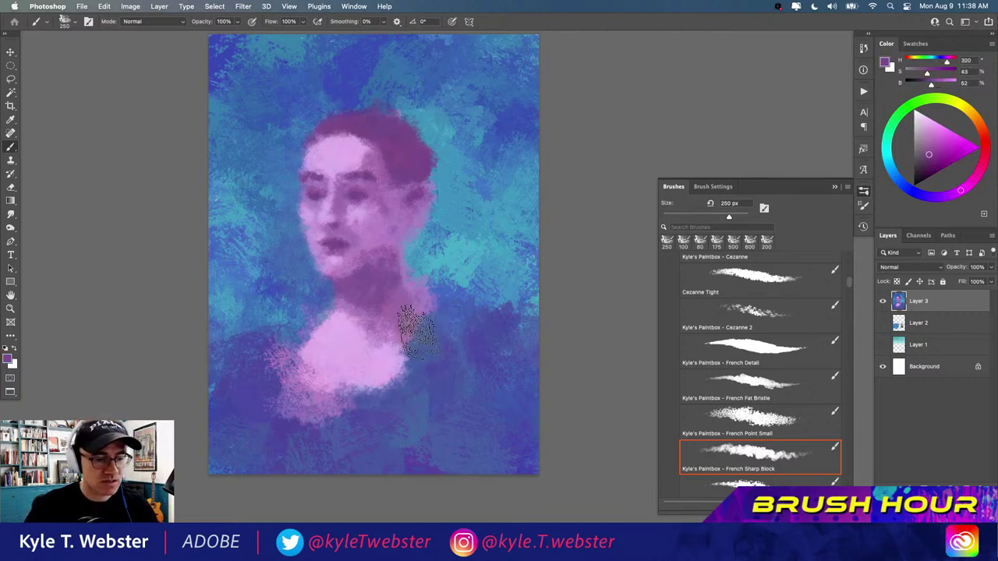
{"action": "mouse_move", "coordinate": [427, 316]}
{"action": "left_mouse_down"}
{"action": "mouse_move", "coordinate": [429, 364]}
{"action": "mouse_move", "coordinate": [426, 349]}
{"action": "mouse_move", "coordinate": [390, 391]}
{"action": "mouse_move", "coordinate": [394, 379]}
{"action": "mouse_move", "coordinate": [345, 395]}
{"action": "mouse_move", "coordinate": [395, 395]}
{"action": "mouse_move", "coordinate": [356, 394]}
{"action": "left_mouse_up"}
{"action": "mouse_move", "coordinate": [439, 335]}
{"action": "left_mouse_down"}
{"action": "mouse_move", "coordinate": [442, 307]}
{"action": "mouse_move", "coordinate": [469, 338]}
{"action": "mouse_move", "coordinate": [447, 381]}
{"action": "mouse_move", "coordinate": [475, 389]}
{"action": "mouse_move", "coordinate": [441, 361]}
{"action": "mouse_move", "coordinate": [457, 331]}
{"action": "mouse_move", "coordinate": [479, 361]}
{"action": "left_mouse_up"}
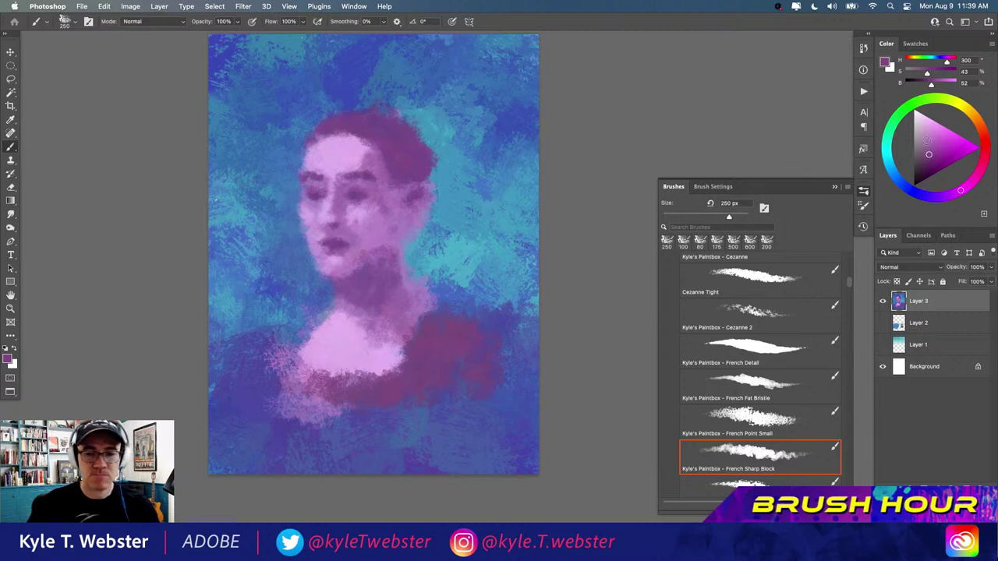
{"action": "left_click_drag", "start_coordinate": [435, 335], "coordinate": [401, 372]}
- Paint olive across the lower chest and the lower-left edge of the dress
{"action": "mouse_move", "coordinate": [310, 384]}
{"action": "left_mouse_down"}
{"action": "mouse_move", "coordinate": [419, 387]}
{"action": "mouse_move", "coordinate": [444, 320]}
{"action": "mouse_move", "coordinate": [454, 325]}
{"action": "mouse_move", "coordinate": [438, 307]}
{"action": "mouse_move", "coordinate": [472, 345]}
{"action": "mouse_move", "coordinate": [489, 394]}
{"action": "mouse_move", "coordinate": [495, 369]}
{"action": "mouse_move", "coordinate": [489, 347]}
{"action": "mouse_move", "coordinate": [483, 394]}
{"action": "mouse_move", "coordinate": [443, 410]}
{"action": "mouse_move", "coordinate": [478, 408]}
{"action": "mouse_move", "coordinate": [380, 429]}
{"action": "mouse_move", "coordinate": [418, 407]}
{"action": "mouse_move", "coordinate": [265, 373]}
{"action": "mouse_move", "coordinate": [271, 380]}
{"action": "mouse_move", "coordinate": [312, 327]}
{"action": "mouse_move", "coordinate": [279, 351]}
{"action": "mouse_move", "coordinate": [295, 330]}
{"action": "mouse_move", "coordinate": [274, 357]}
{"action": "mouse_move", "coordinate": [311, 320]}
{"action": "mouse_move", "coordinate": [257, 375]}
{"action": "mouse_move", "coordinate": [267, 351]}
{"action": "mouse_move", "coordinate": [232, 431]}
{"action": "mouse_move", "coordinate": [256, 390]}
{"action": "mouse_move", "coordinate": [276, 408]}
{"action": "mouse_move", "coordinate": [262, 437]}
{"action": "mouse_move", "coordinate": [379, 430]}
{"action": "mouse_move", "coordinate": [321, 456]}
{"action": "mouse_move", "coordinate": [348, 467]}
{"action": "mouse_move", "coordinate": [413, 452]}
{"action": "mouse_move", "coordinate": [454, 418]}
{"action": "left_mouse_up"}
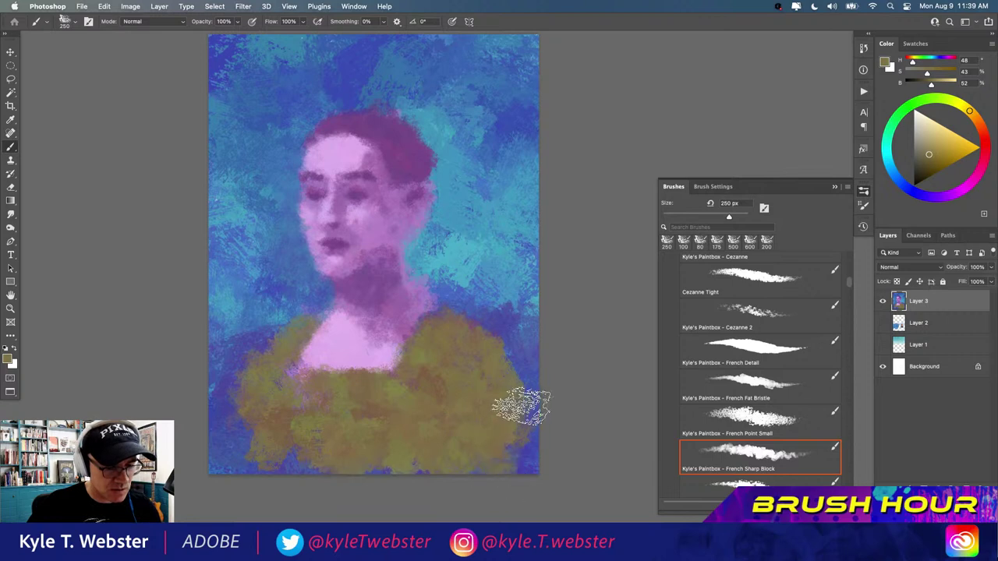
{"action": "left_click_drag", "start_coordinate": [231, 471], "coordinate": [234, 438]}
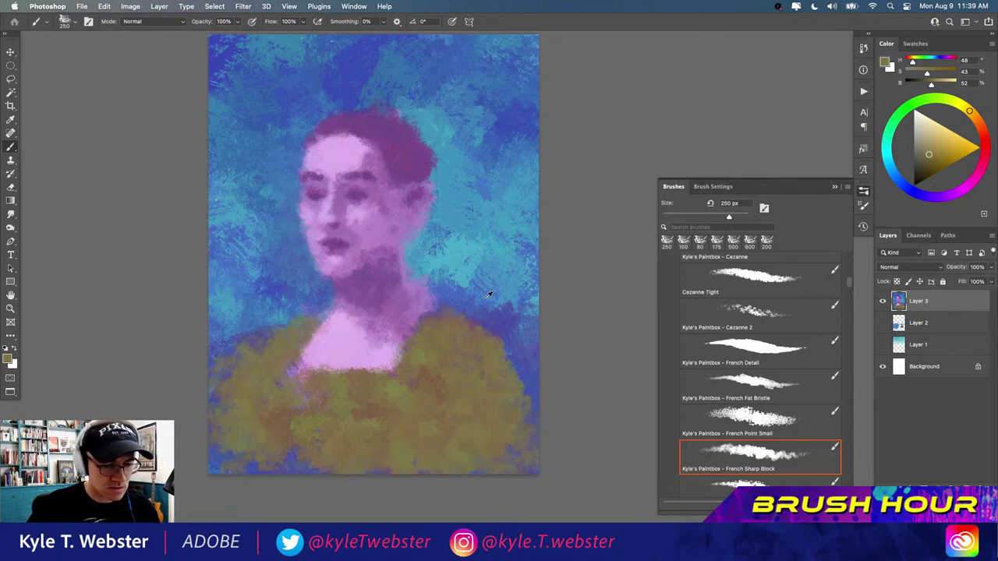
{"action": "left_click", "coordinate": [441, 274], "text": "alt"}
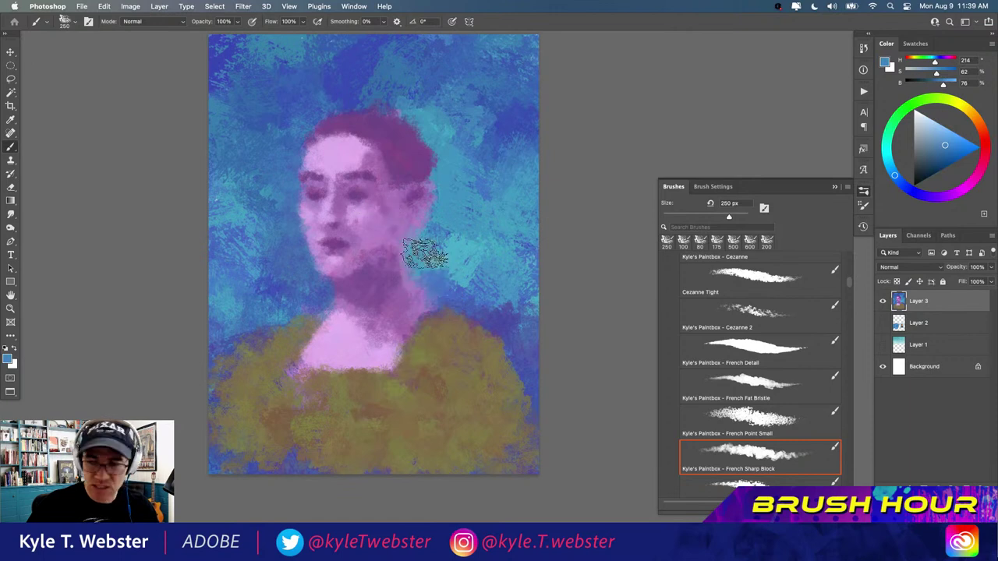
{"action": "key", "text": "bracketleft"}
{"action": "key", "text": "bracketleft"}
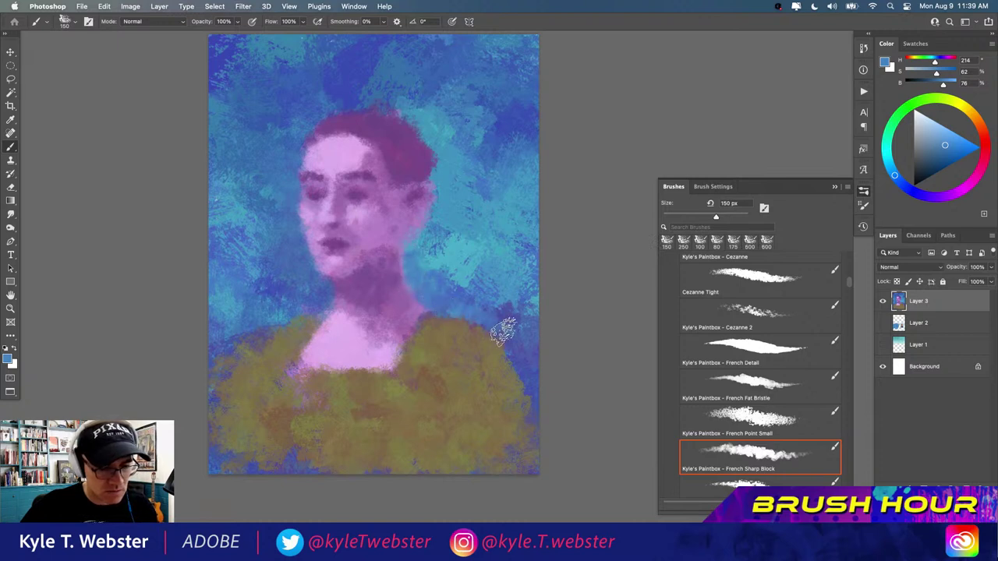
- At 400 px, paint an olive-brown band along the painting's bottom edge
{"action": "key", "text": "bracketright"}
{"action": "key", "text": "bracketright"}
{"action": "key", "text": "bracketright"}
{"action": "key", "text": "bracketright"}
{"action": "key", "text": "bracketright"}
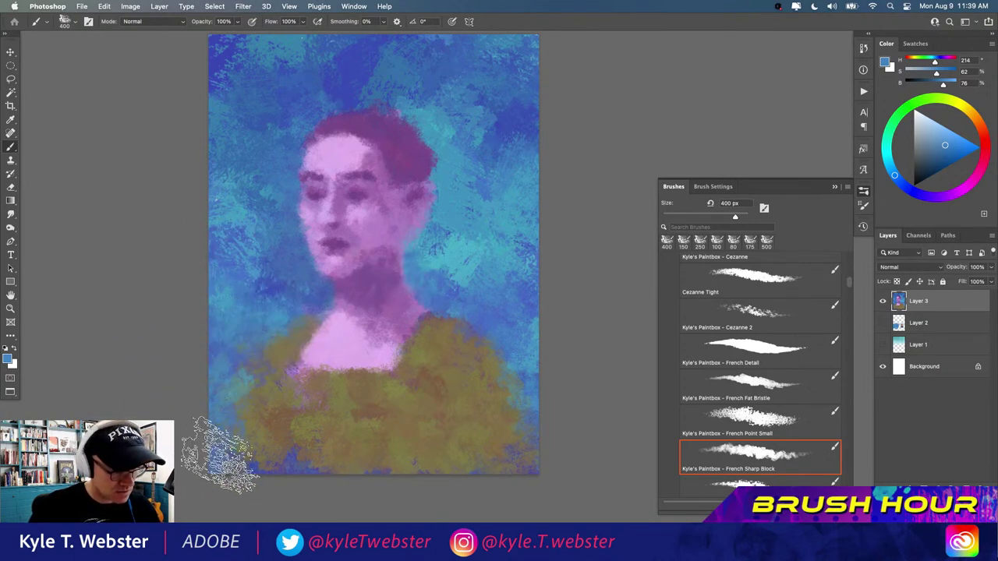
{"action": "left_click", "coordinate": [241, 455], "text": "alt"}
{"action": "mouse_move", "coordinate": [241, 454]}
{"action": "left_mouse_down"}
{"action": "mouse_move", "coordinate": [259, 378]}
{"action": "mouse_move", "coordinate": [223, 445]}
{"action": "mouse_move", "coordinate": [220, 438]}
{"action": "mouse_move", "coordinate": [282, 454]}
{"action": "mouse_move", "coordinate": [284, 468]}
{"action": "mouse_move", "coordinate": [343, 447]}
{"action": "mouse_move", "coordinate": [422, 474]}
{"action": "mouse_move", "coordinate": [472, 471]}
{"action": "left_mouse_up"}
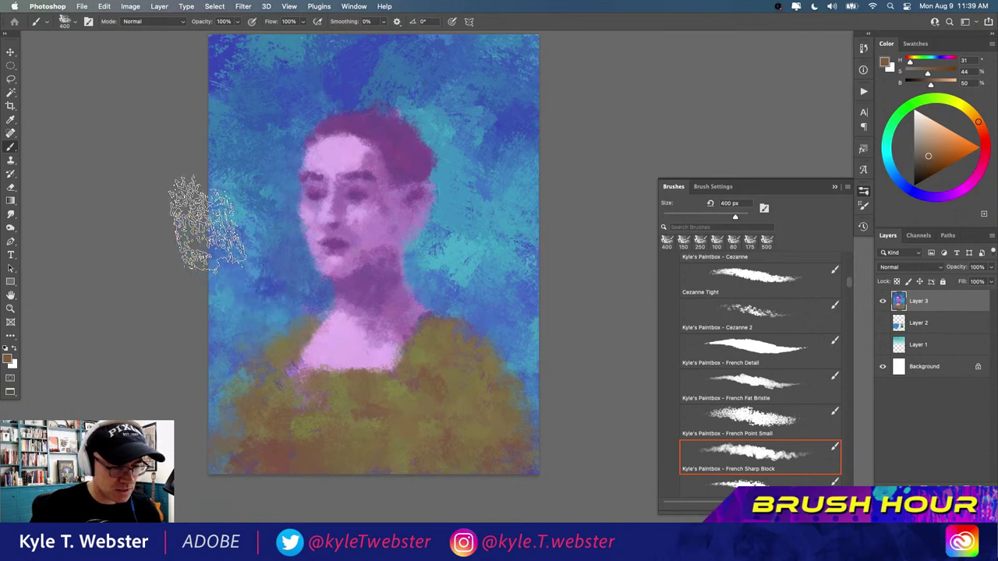
{"action": "left_click_drag", "start_coordinate": [243, 273], "coordinate": [256, 324]}
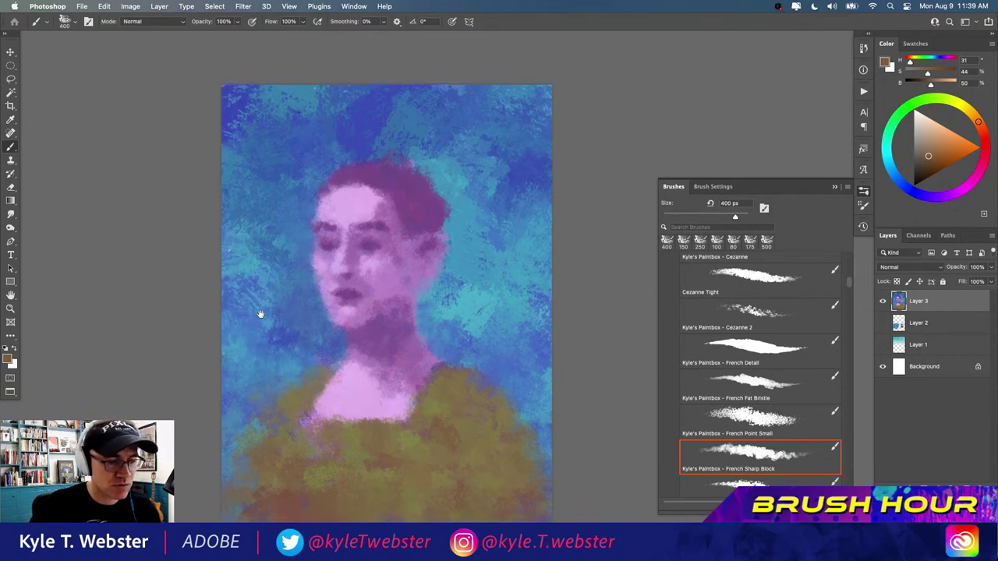
- Darken the hair with 150 px purple strokes and the lips with a 90 px brush
{"action": "left_click", "coordinate": [418, 202], "text": "alt"}
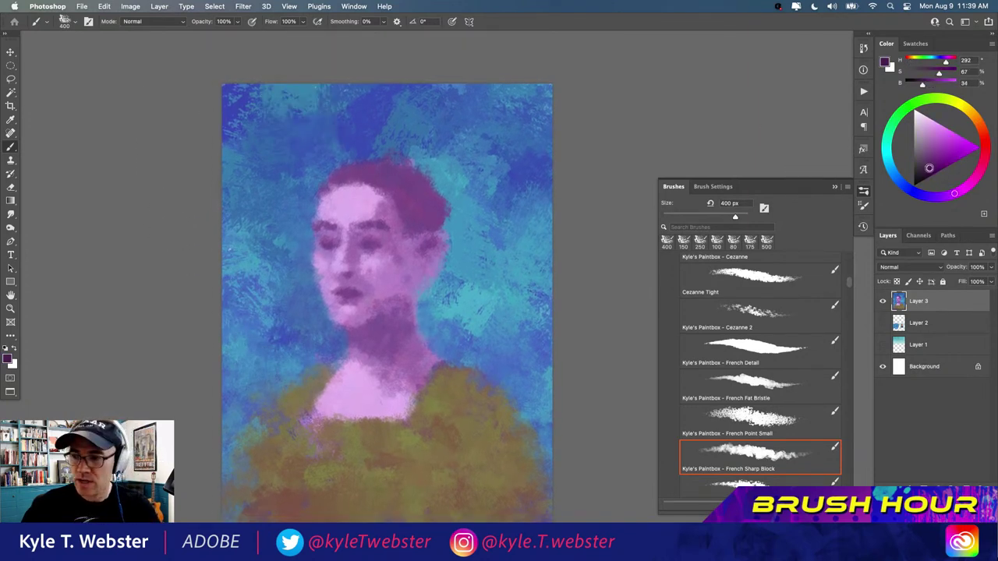
{"action": "key", "text": "bracketleft"}
{"action": "key", "text": "bracketleft"}
{"action": "key", "text": "bracketleft"}
{"action": "key", "text": "bracketleft"}
{"action": "key", "text": "bracketleft"}
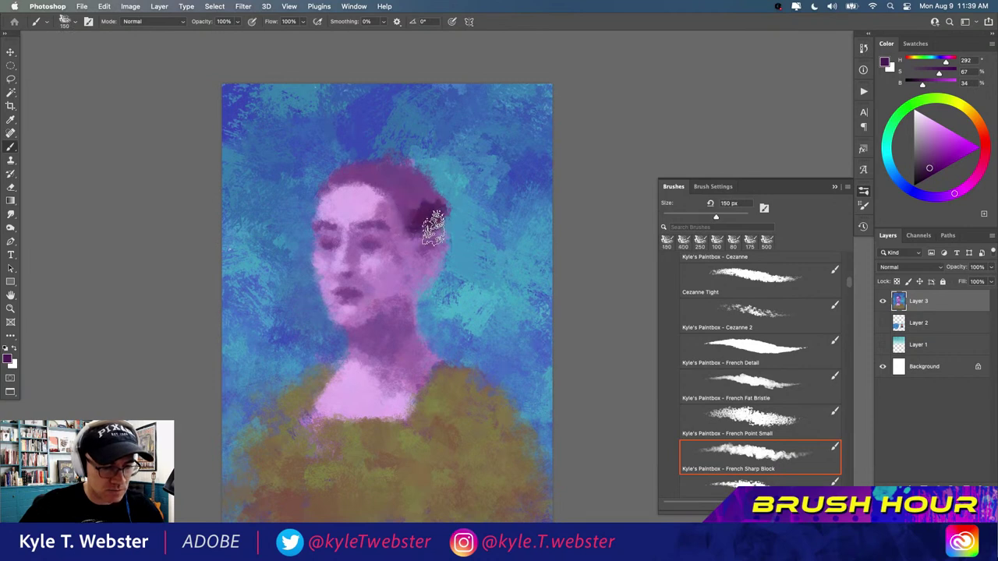
{"action": "mouse_move", "coordinate": [433, 226]}
{"action": "left_mouse_down"}
{"action": "mouse_move", "coordinate": [409, 193]}
{"action": "mouse_move", "coordinate": [426, 207]}
{"action": "mouse_move", "coordinate": [422, 182]}
{"action": "mouse_move", "coordinate": [394, 184]}
{"action": "mouse_move", "coordinate": [419, 199]}
{"action": "mouse_move", "coordinate": [373, 179]}
{"action": "mouse_move", "coordinate": [391, 177]}
{"action": "mouse_move", "coordinate": [335, 170]}
{"action": "left_mouse_up"}
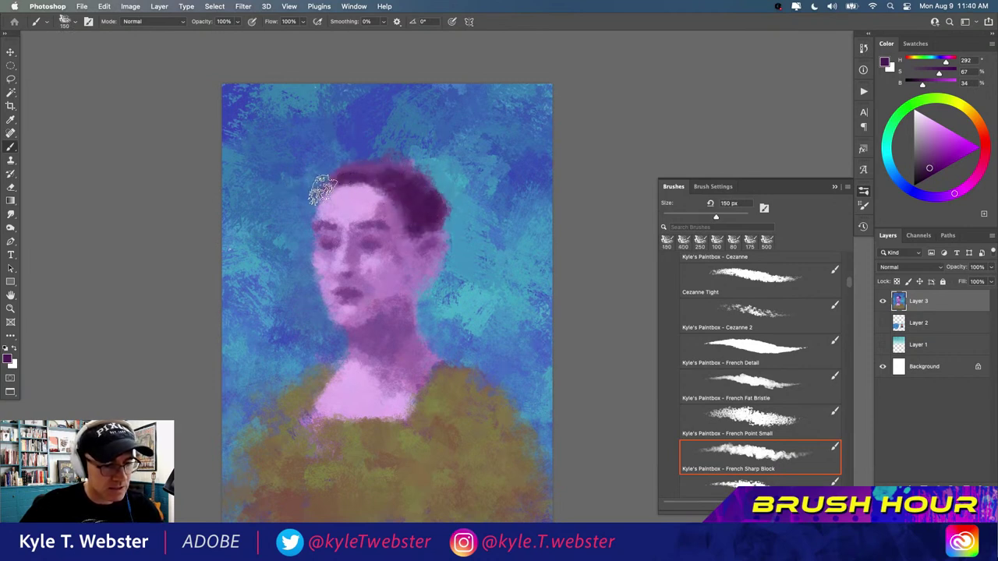
{"action": "scroll", "coordinate": [338, 268], "scroll_direction": "up", "scroll_amount": 3}
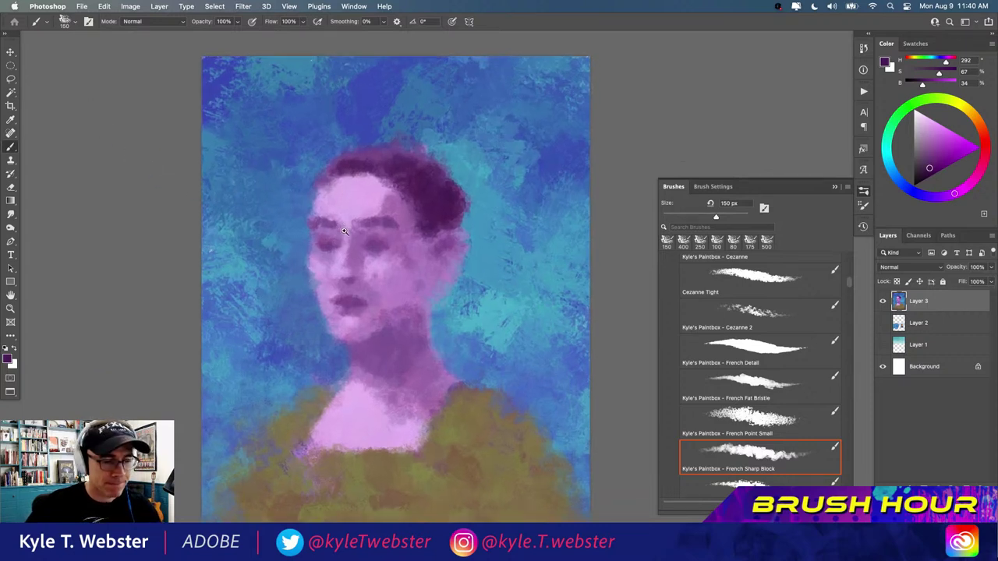
{"action": "key", "text": "bracketleft"}
{"action": "key", "text": "bracketleft"}
{"action": "key", "text": "bracketleft"}
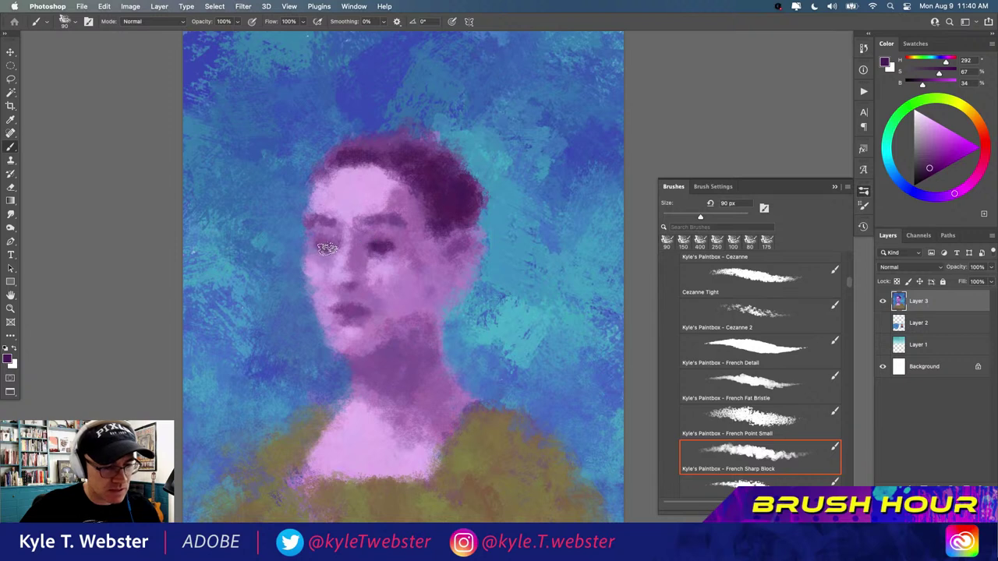
{"action": "mouse_move", "coordinate": [340, 308]}
{"action": "left_mouse_down"}
{"action": "mouse_move", "coordinate": [309, 280]}
{"action": "mouse_move", "coordinate": [333, 304]}
{"action": "left_mouse_up"}
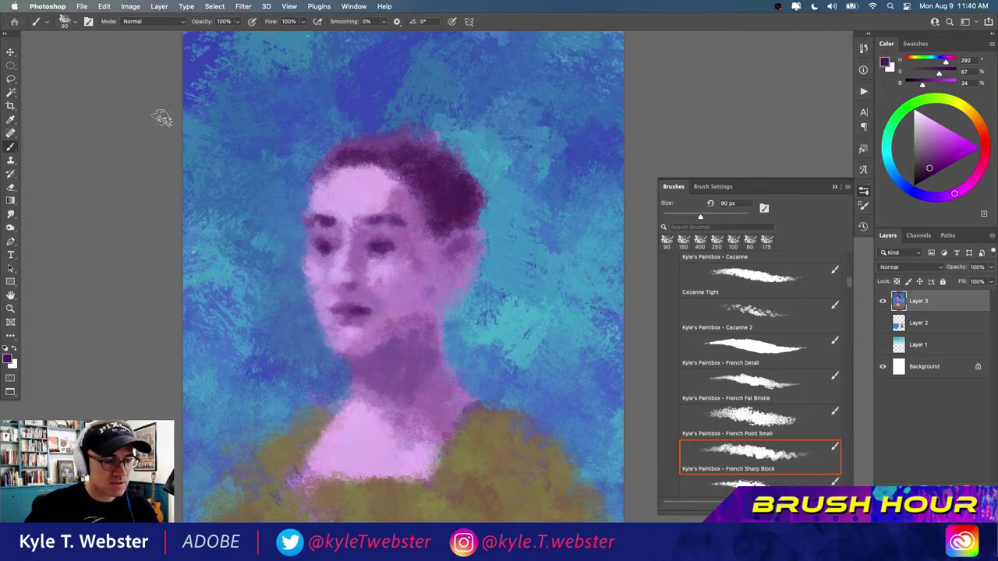
{"action": "scroll", "coordinate": [268, 312], "scroll_direction": "down", "scroll_amount": 3}
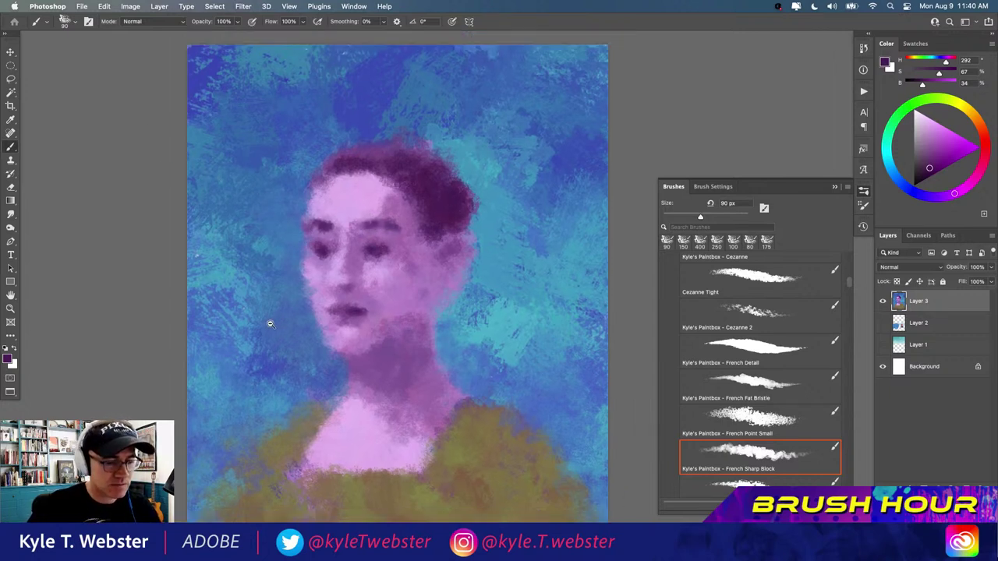
- Paint a dark purple hair mass beside the right side of the neck
{"action": "left_click", "coordinate": [419, 199], "text": "alt"}
{"action": "mouse_move", "coordinate": [414, 274]}
{"action": "left_mouse_down"}
{"action": "mouse_move", "coordinate": [414, 299]}
{"action": "mouse_move", "coordinate": [415, 273]}
{"action": "mouse_move", "coordinate": [407, 289]}
{"action": "mouse_move", "coordinate": [428, 288]}
{"action": "mouse_move", "coordinate": [428, 277]}
{"action": "mouse_move", "coordinate": [438, 293]}
{"action": "mouse_move", "coordinate": [430, 322]}
{"action": "mouse_move", "coordinate": [415, 291]}
{"action": "mouse_move", "coordinate": [414, 317]}
{"action": "mouse_move", "coordinate": [436, 318]}
{"action": "mouse_move", "coordinate": [417, 325]}
{"action": "mouse_move", "coordinate": [423, 309]}
{"action": "mouse_move", "coordinate": [415, 323]}
{"action": "mouse_move", "coordinate": [406, 282]}
{"action": "mouse_move", "coordinate": [421, 335]}
{"action": "mouse_move", "coordinate": [438, 309]}
{"action": "mouse_move", "coordinate": [438, 325]}
{"action": "mouse_move", "coordinate": [434, 316]}
{"action": "mouse_move", "coordinate": [438, 340]}
{"action": "left_mouse_up"}
{"action": "left_click", "coordinate": [390, 152], "text": "alt"}
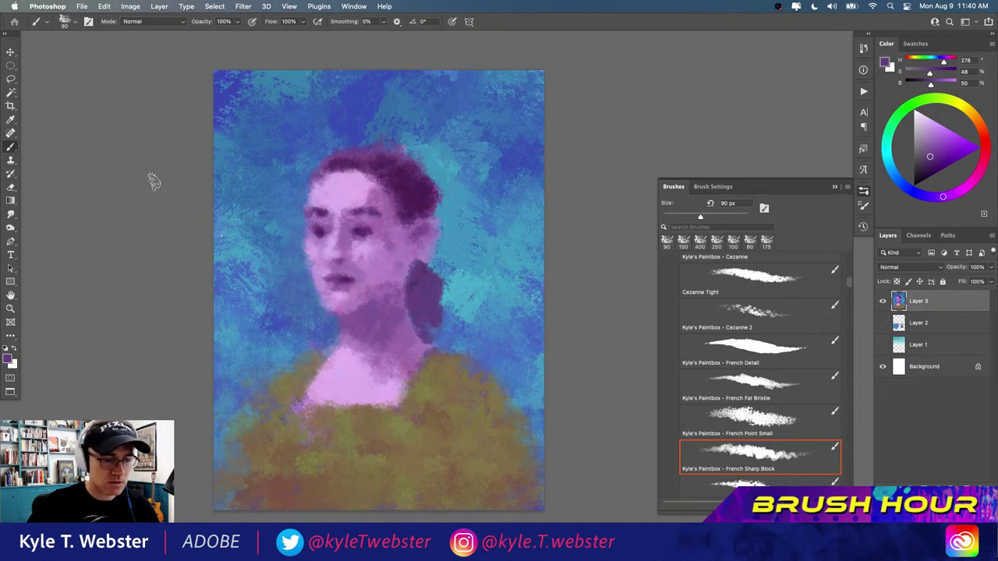
{"action": "left_click_drag", "start_coordinate": [228, 301], "coordinate": [253, 275]}
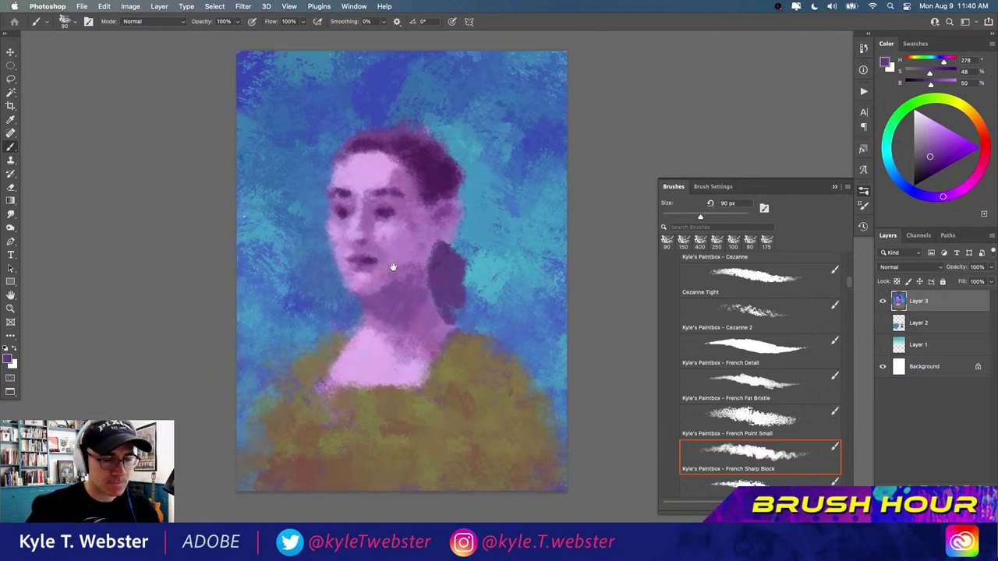
{"action": "left_click_drag", "start_coordinate": [350, 282], "coordinate": [323, 307]}
{"action": "left_click_drag", "start_coordinate": [261, 307], "coordinate": [275, 296]}
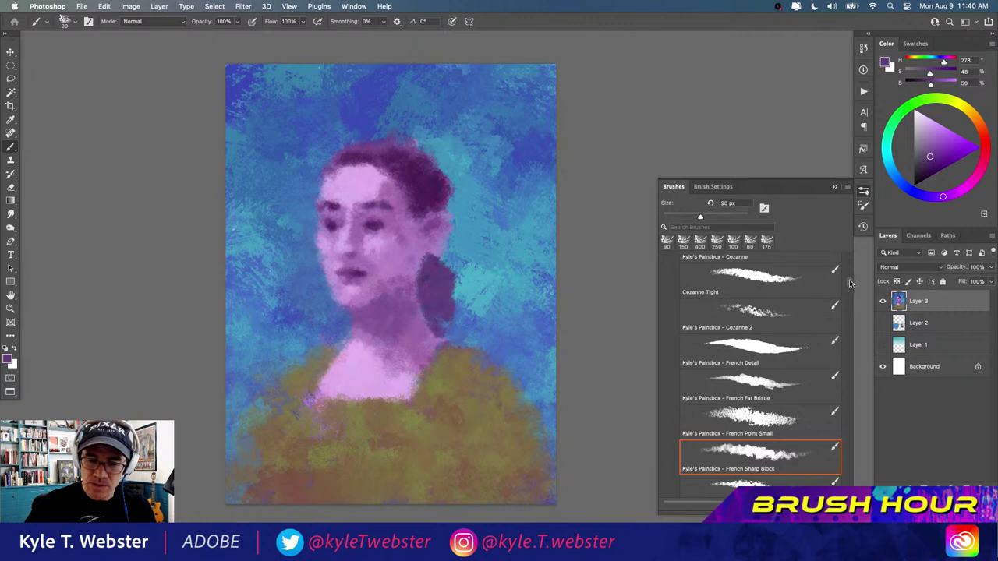
- Switch to the Impressionist Chunk brush and undo a purple test stroke by the face
{"action": "scroll", "coordinate": [849, 283], "scroll_direction": "down", "scroll_amount": 3}
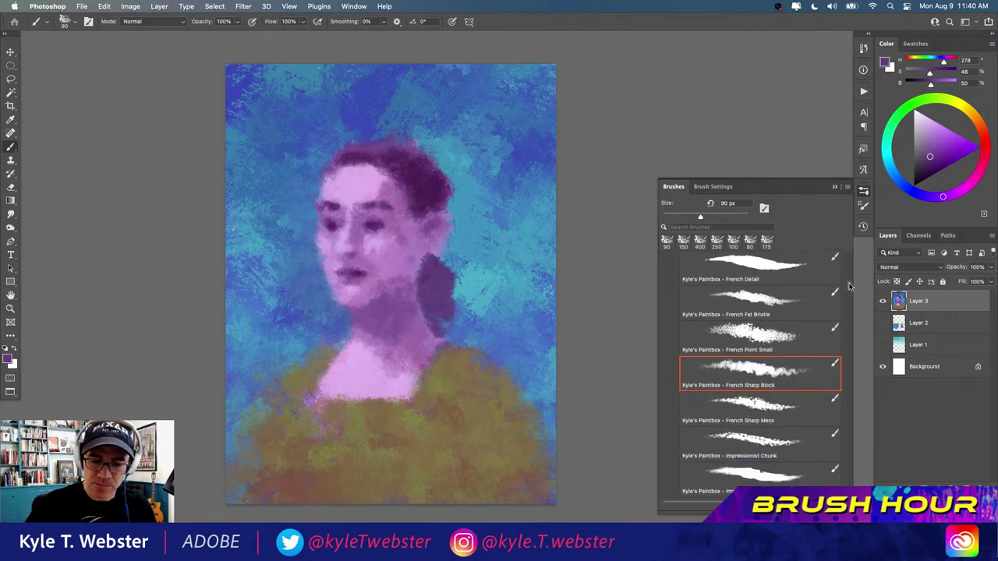
{"action": "left_click", "coordinate": [761, 442]}
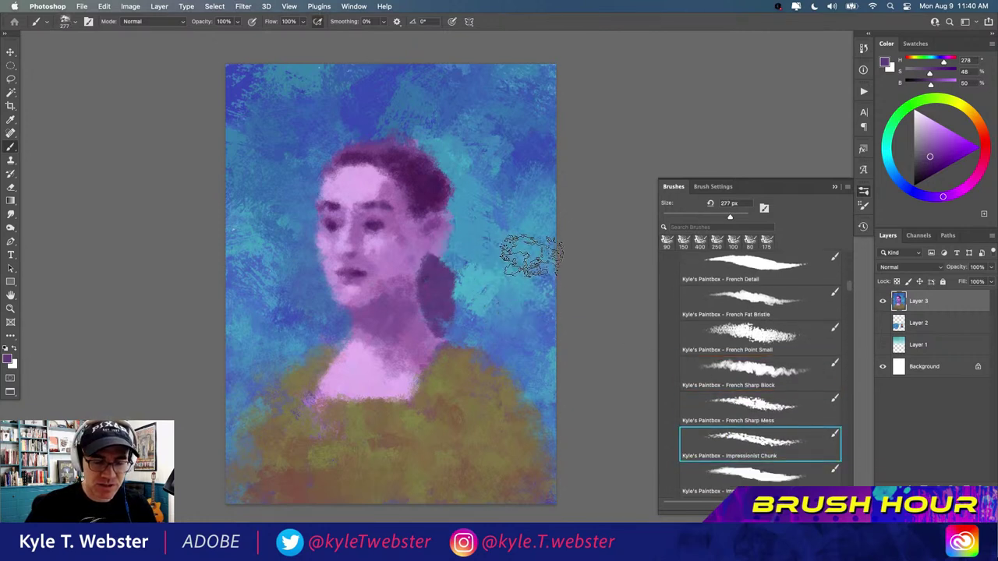
{"action": "mouse_move", "coordinate": [530, 253]}
{"action": "left_mouse_down"}
{"action": "mouse_move", "coordinate": [506, 222]}
{"action": "mouse_move", "coordinate": [502, 271]}
{"action": "mouse_move", "coordinate": [505, 217]}
{"action": "mouse_move", "coordinate": [518, 232]}
{"action": "mouse_move", "coordinate": [518, 176]}
{"action": "left_mouse_up"}
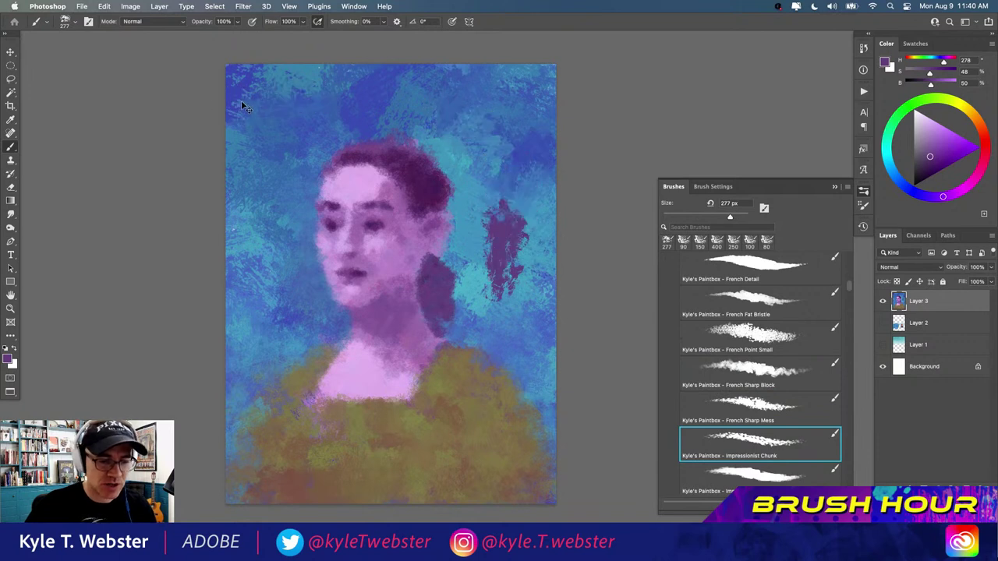
{"action": "key", "text": "super+z"}
- Pick a red-orange on the Color wheel and paint it right of the head on a new layer
{"action": "left_click", "coordinate": [981, 164]}
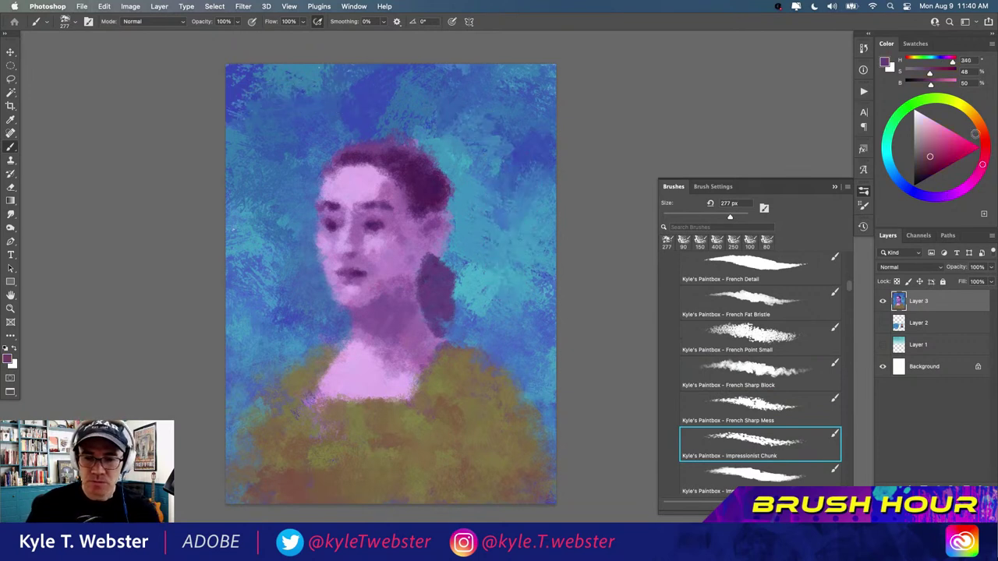
{"action": "left_click", "coordinate": [980, 134]}
{"action": "left_click", "coordinate": [951, 142]}
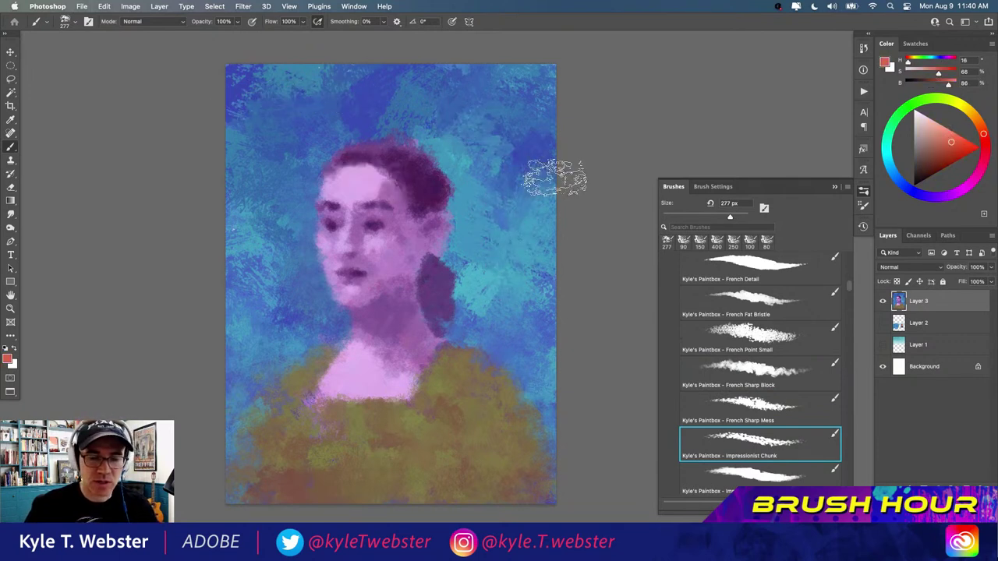
{"action": "left_click", "coordinate": [946, 141]}
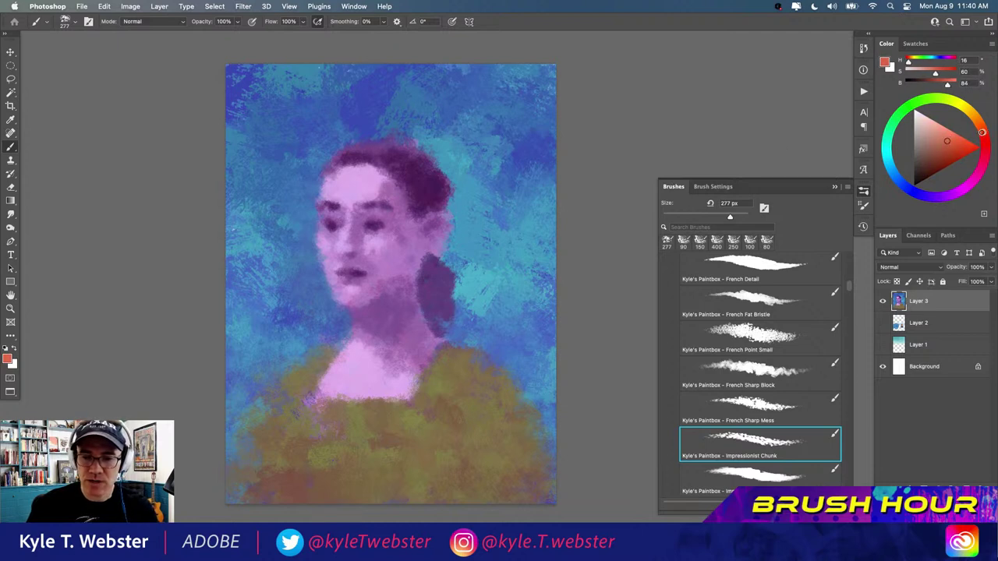
{"action": "left_click", "coordinate": [944, 140]}
{"action": "left_click", "coordinate": [967, 479]}
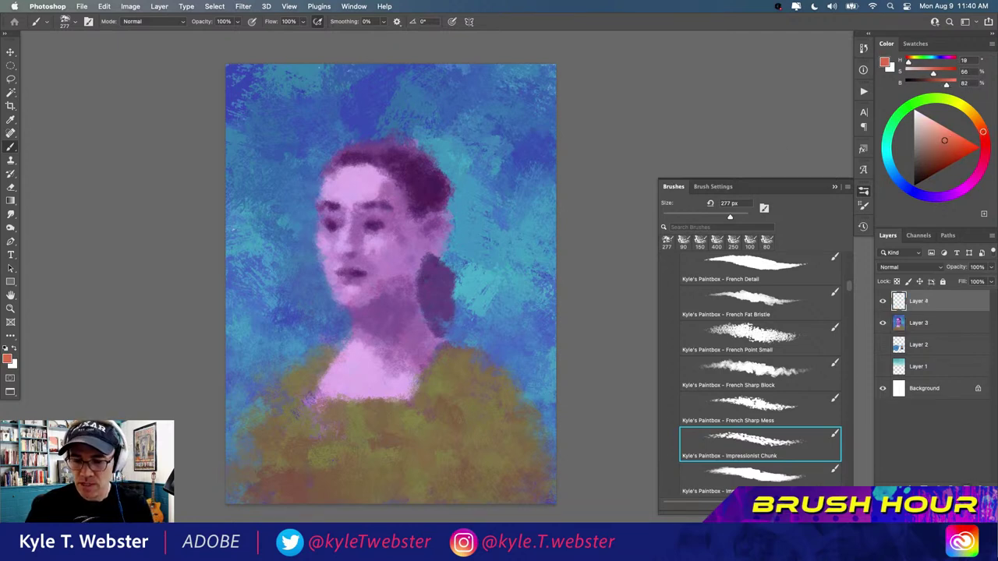
{"action": "mouse_move", "coordinate": [420, 191]}
{"action": "left_mouse_down"}
{"action": "mouse_move", "coordinate": [485, 94]}
{"action": "mouse_move", "coordinate": [514, 97]}
{"action": "mouse_move", "coordinate": [546, 67]}
{"action": "mouse_move", "coordinate": [536, 123]}
{"action": "mouse_move", "coordinate": [480, 176]}
{"action": "mouse_move", "coordinate": [511, 181]}
{"action": "mouse_move", "coordinate": [555, 212]}
{"action": "mouse_move", "coordinate": [491, 248]}
{"action": "mouse_move", "coordinate": [462, 237]}
{"action": "mouse_move", "coordinate": [427, 136]}
{"action": "mouse_move", "coordinate": [446, 93]}
{"action": "mouse_move", "coordinate": [492, 66]}
{"action": "mouse_move", "coordinate": [476, 132]}
{"action": "left_mouse_up"}
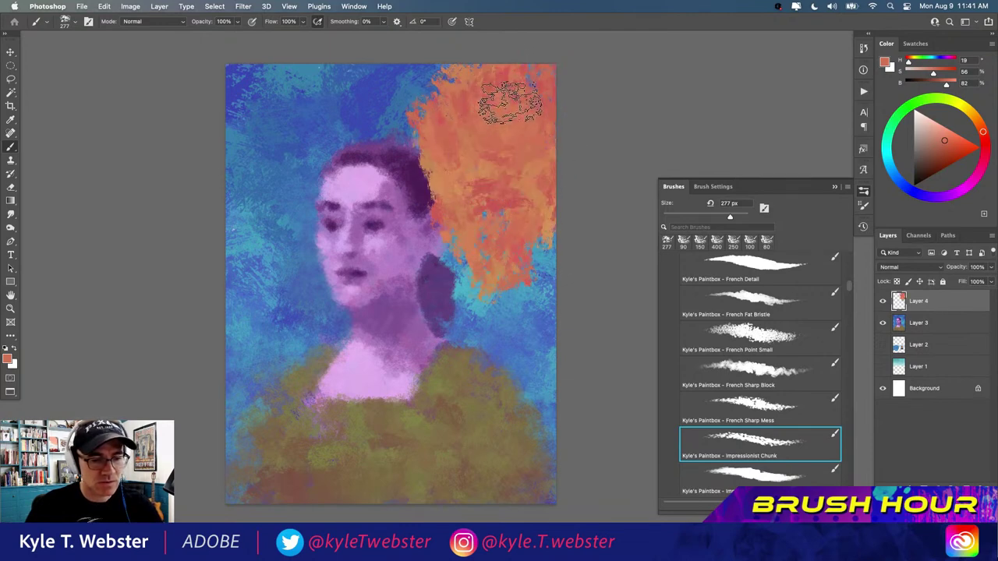
- Set the brush's Color Dynamics Brightness Jitter to 12%
{"action": "left_click", "coordinate": [712, 186]}
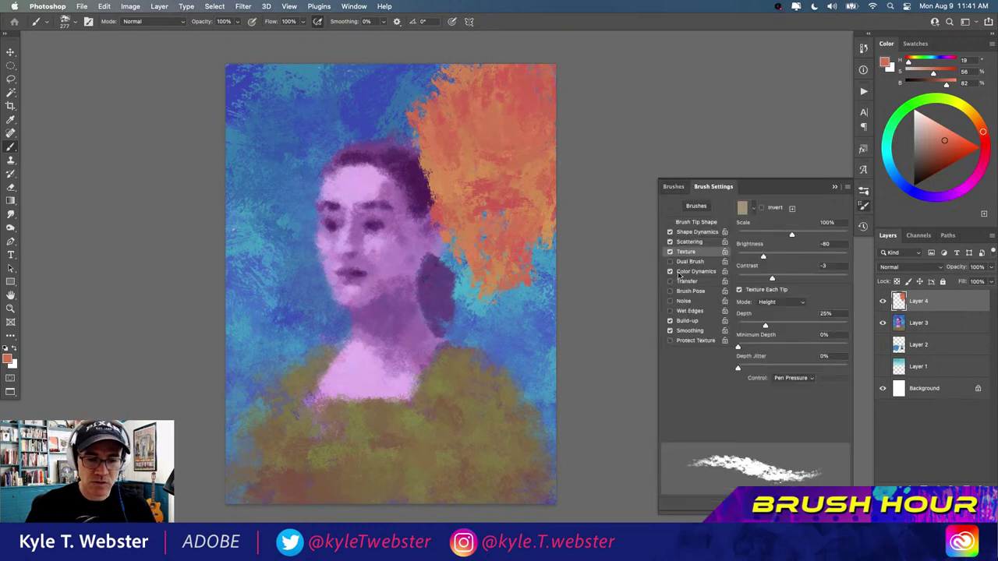
{"action": "left_click", "coordinate": [703, 273]}
{"action": "left_click_drag", "start_coordinate": [746, 304], "coordinate": [750, 304]}
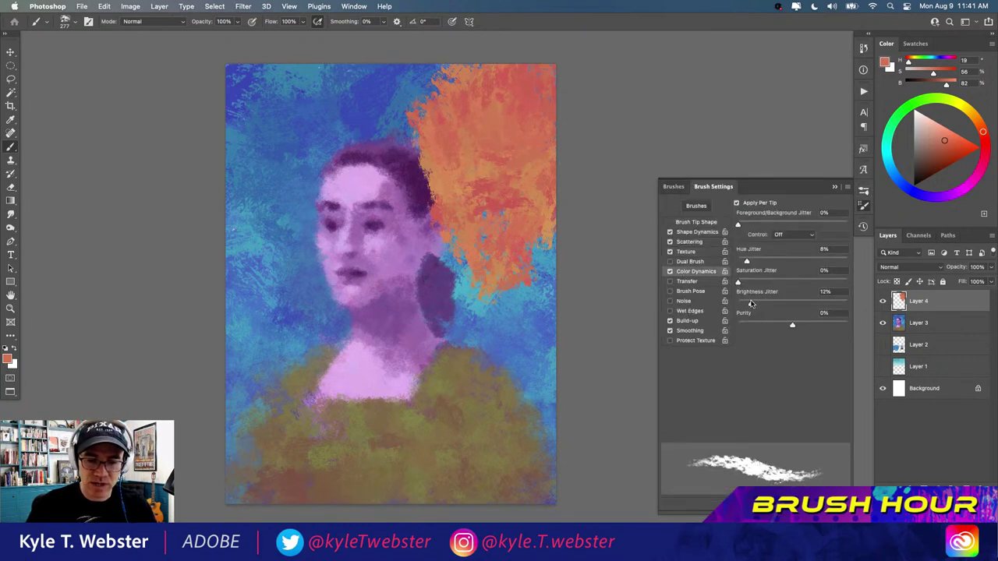
{"action": "left_click", "coordinate": [834, 188]}
- Paint mottled orange-red strokes across the hair, top and left background on Layer 4
{"action": "mouse_move", "coordinate": [413, 187]}
{"action": "left_mouse_down"}
{"action": "mouse_move", "coordinate": [434, 84]}
{"action": "mouse_move", "coordinate": [477, 138]}
{"action": "mouse_move", "coordinate": [479, 209]}
{"action": "mouse_move", "coordinate": [552, 76]}
{"action": "mouse_move", "coordinate": [505, 66]}
{"action": "mouse_move", "coordinate": [459, 87]}
{"action": "mouse_move", "coordinate": [411, 92]}
{"action": "mouse_move", "coordinate": [374, 195]}
{"action": "mouse_move", "coordinate": [402, 154]}
{"action": "mouse_move", "coordinate": [383, 113]}
{"action": "mouse_move", "coordinate": [350, 127]}
{"action": "mouse_move", "coordinate": [380, 115]}
{"action": "mouse_move", "coordinate": [370, 168]}
{"action": "mouse_move", "coordinate": [349, 196]}
{"action": "mouse_move", "coordinate": [323, 199]}
{"action": "mouse_move", "coordinate": [290, 163]}
{"action": "mouse_move", "coordinate": [317, 117]}
{"action": "mouse_move", "coordinate": [329, 129]}
{"action": "mouse_move", "coordinate": [291, 75]}
{"action": "mouse_move", "coordinate": [259, 68]}
{"action": "mouse_move", "coordinate": [224, 146]}
{"action": "mouse_move", "coordinate": [310, 78]}
{"action": "mouse_move", "coordinate": [371, 98]}
{"action": "mouse_move", "coordinate": [399, 136]}
{"action": "mouse_move", "coordinate": [417, 72]}
{"action": "mouse_move", "coordinate": [443, 122]}
{"action": "mouse_move", "coordinate": [464, 106]}
{"action": "mouse_move", "coordinate": [510, 130]}
{"action": "mouse_move", "coordinate": [532, 122]}
{"action": "mouse_move", "coordinate": [548, 86]}
{"action": "mouse_move", "coordinate": [535, 203]}
{"action": "mouse_move", "coordinate": [551, 271]}
{"action": "mouse_move", "coordinate": [403, 173]}
{"action": "mouse_move", "coordinate": [498, 205]}
{"action": "mouse_move", "coordinate": [422, 241]}
{"action": "mouse_move", "coordinate": [477, 238]}
{"action": "mouse_move", "coordinate": [419, 195]}
{"action": "mouse_move", "coordinate": [422, 218]}
{"action": "mouse_move", "coordinate": [407, 195]}
{"action": "mouse_move", "coordinate": [429, 232]}
{"action": "mouse_move", "coordinate": [363, 214]}
{"action": "mouse_move", "coordinate": [339, 161]}
{"action": "mouse_move", "coordinate": [387, 142]}
{"action": "mouse_move", "coordinate": [384, 234]}
{"action": "mouse_move", "coordinate": [346, 173]}
{"action": "left_mouse_up"}
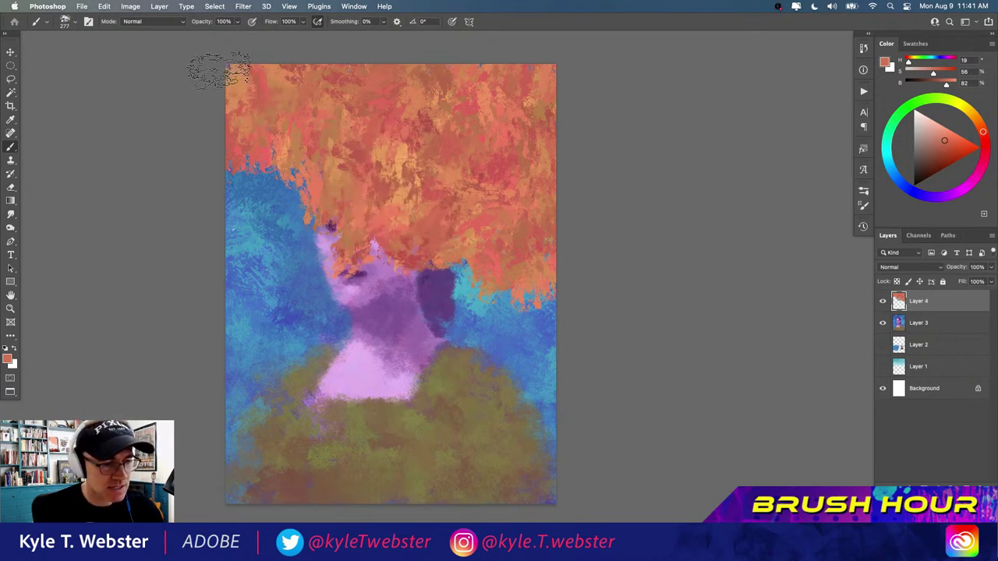
{"action": "mouse_move", "coordinate": [472, 82]}
{"action": "left_mouse_down"}
{"action": "mouse_move", "coordinate": [397, 172]}
{"action": "mouse_move", "coordinate": [466, 148]}
{"action": "mouse_move", "coordinate": [524, 76]}
{"action": "mouse_move", "coordinate": [337, 204]}
{"action": "mouse_move", "coordinate": [331, 259]}
{"action": "mouse_move", "coordinate": [290, 205]}
{"action": "left_mouse_up"}
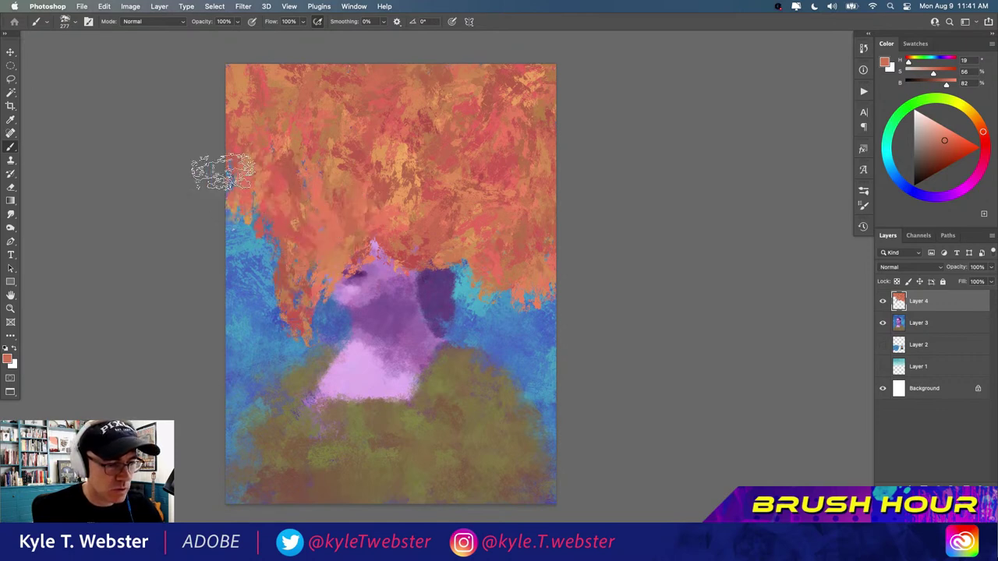
{"action": "mouse_move", "coordinate": [306, 167]}
{"action": "left_mouse_down"}
{"action": "mouse_move", "coordinate": [260, 261]}
{"action": "mouse_move", "coordinate": [235, 257]}
{"action": "mouse_move", "coordinate": [240, 183]}
{"action": "mouse_move", "coordinate": [267, 304]}
{"action": "mouse_move", "coordinate": [279, 287]}
{"action": "mouse_move", "coordinate": [227, 166]}
{"action": "mouse_move", "coordinate": [269, 339]}
{"action": "mouse_move", "coordinate": [316, 276]}
{"action": "mouse_move", "coordinate": [315, 255]}
{"action": "mouse_move", "coordinate": [345, 247]}
{"action": "mouse_move", "coordinate": [365, 253]}
{"action": "mouse_move", "coordinate": [380, 240]}
{"action": "mouse_move", "coordinate": [405, 272]}
{"action": "mouse_move", "coordinate": [431, 275]}
{"action": "mouse_move", "coordinate": [441, 317]}
{"action": "mouse_move", "coordinate": [468, 295]}
{"action": "mouse_move", "coordinate": [394, 236]}
{"action": "mouse_move", "coordinate": [452, 276]}
{"action": "mouse_move", "coordinate": [551, 291]}
{"action": "mouse_move", "coordinate": [544, 340]}
{"action": "mouse_move", "coordinate": [497, 326]}
{"action": "mouse_move", "coordinate": [517, 323]}
{"action": "mouse_move", "coordinate": [550, 364]}
{"action": "mouse_move", "coordinate": [518, 360]}
{"action": "mouse_move", "coordinate": [553, 309]}
{"action": "mouse_move", "coordinate": [519, 295]}
{"action": "mouse_move", "coordinate": [518, 421]}
{"action": "mouse_move", "coordinate": [551, 398]}
{"action": "mouse_move", "coordinate": [511, 456]}
{"action": "mouse_move", "coordinate": [473, 355]}
{"action": "mouse_move", "coordinate": [459, 390]}
{"action": "mouse_move", "coordinate": [476, 430]}
{"action": "mouse_move", "coordinate": [466, 475]}
{"action": "mouse_move", "coordinate": [545, 494]}
{"action": "mouse_move", "coordinate": [520, 498]}
{"action": "mouse_move", "coordinate": [404, 353]}
{"action": "mouse_move", "coordinate": [439, 356]}
{"action": "mouse_move", "coordinate": [467, 309]}
{"action": "mouse_move", "coordinate": [360, 380]}
{"action": "mouse_move", "coordinate": [391, 327]}
{"action": "mouse_move", "coordinate": [349, 357]}
{"action": "mouse_move", "coordinate": [385, 360]}
{"action": "mouse_move", "coordinate": [388, 289]}
{"action": "mouse_move", "coordinate": [421, 298]}
{"action": "mouse_move", "coordinate": [389, 376]}
{"action": "mouse_move", "coordinate": [334, 377]}
{"action": "mouse_move", "coordinate": [316, 340]}
{"action": "mouse_move", "coordinate": [314, 384]}
{"action": "mouse_move", "coordinate": [259, 339]}
{"action": "mouse_move", "coordinate": [308, 335]}
{"action": "mouse_move", "coordinate": [300, 303]}
{"action": "mouse_move", "coordinate": [276, 283]}
{"action": "mouse_move", "coordinate": [283, 234]}
{"action": "mouse_move", "coordinate": [318, 287]}
{"action": "mouse_move", "coordinate": [331, 346]}
{"action": "mouse_move", "coordinate": [382, 250]}
{"action": "mouse_move", "coordinate": [330, 238]}
{"action": "mouse_move", "coordinate": [275, 285]}
{"action": "mouse_move", "coordinate": [234, 355]}
{"action": "mouse_move", "coordinate": [227, 310]}
{"action": "mouse_move", "coordinate": [297, 361]}
{"action": "mouse_move", "coordinate": [258, 418]}
{"action": "mouse_move", "coordinate": [229, 400]}
{"action": "mouse_move", "coordinate": [241, 481]}
{"action": "mouse_move", "coordinate": [220, 486]}
{"action": "mouse_move", "coordinate": [273, 458]}
{"action": "mouse_move", "coordinate": [335, 475]}
{"action": "mouse_move", "coordinate": [445, 472]}
{"action": "mouse_move", "coordinate": [412, 397]}
{"action": "mouse_move", "coordinate": [422, 460]}
{"action": "mouse_move", "coordinate": [394, 389]}
{"action": "mouse_move", "coordinate": [335, 436]}
{"action": "mouse_move", "coordinate": [281, 433]}
{"action": "mouse_move", "coordinate": [289, 392]}
{"action": "mouse_move", "coordinate": [366, 365]}
{"action": "mouse_move", "coordinate": [336, 460]}
{"action": "mouse_move", "coordinate": [269, 249]}
{"action": "mouse_move", "coordinate": [321, 211]}
{"action": "mouse_move", "coordinate": [256, 94]}
{"action": "mouse_move", "coordinate": [334, 174]}
{"action": "mouse_move", "coordinate": [345, 89]}
{"action": "mouse_move", "coordinate": [323, 51]}
{"action": "left_mouse_up"}
- Set Layer 4's blend mode to Overlay, recolouring the portrait in magenta, orange and teal
{"action": "left_click", "coordinate": [886, 266]}
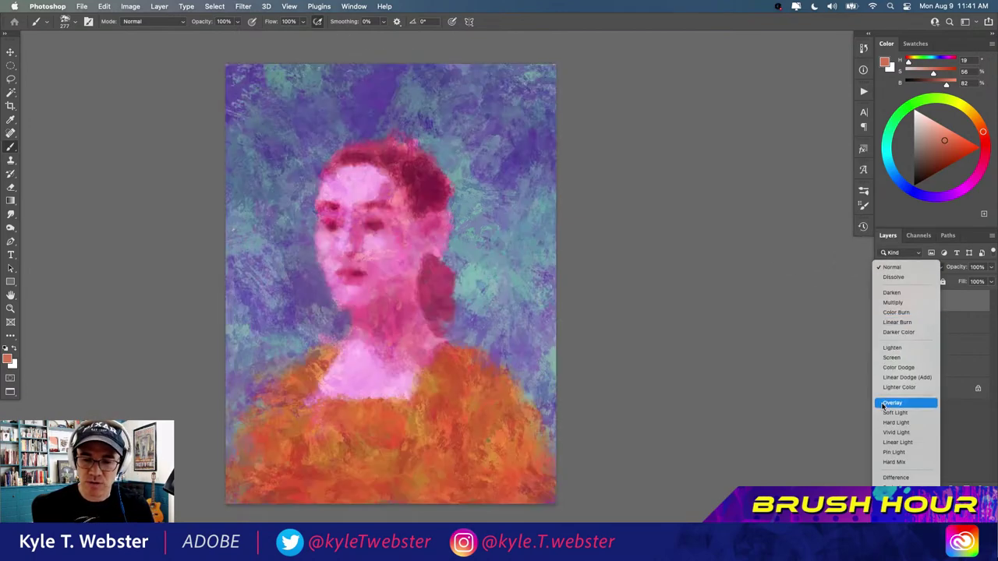
{"action": "left_click", "coordinate": [886, 404]}
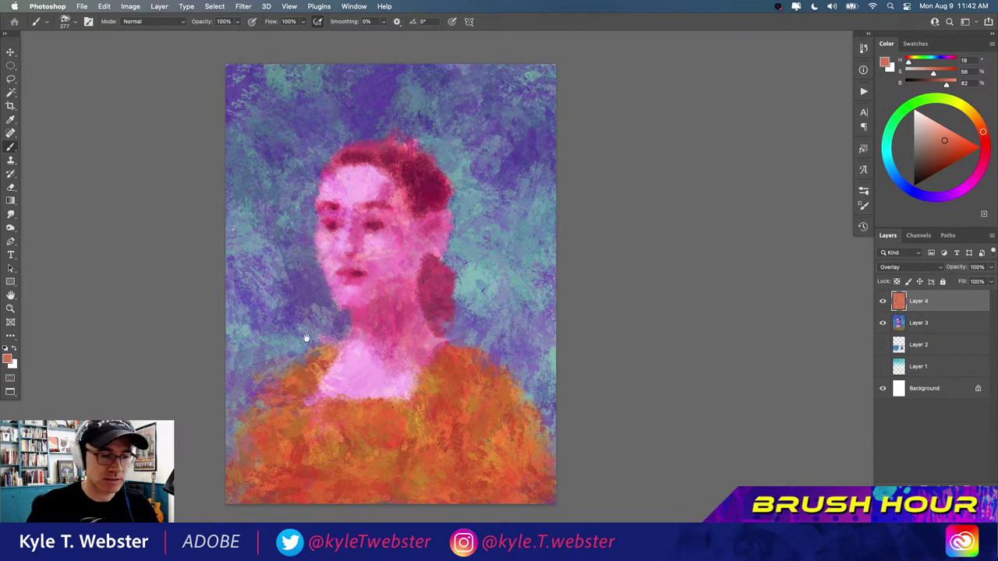
{"action": "scroll", "coordinate": [305, 334], "scroll_direction": "up", "scroll_amount": 3}
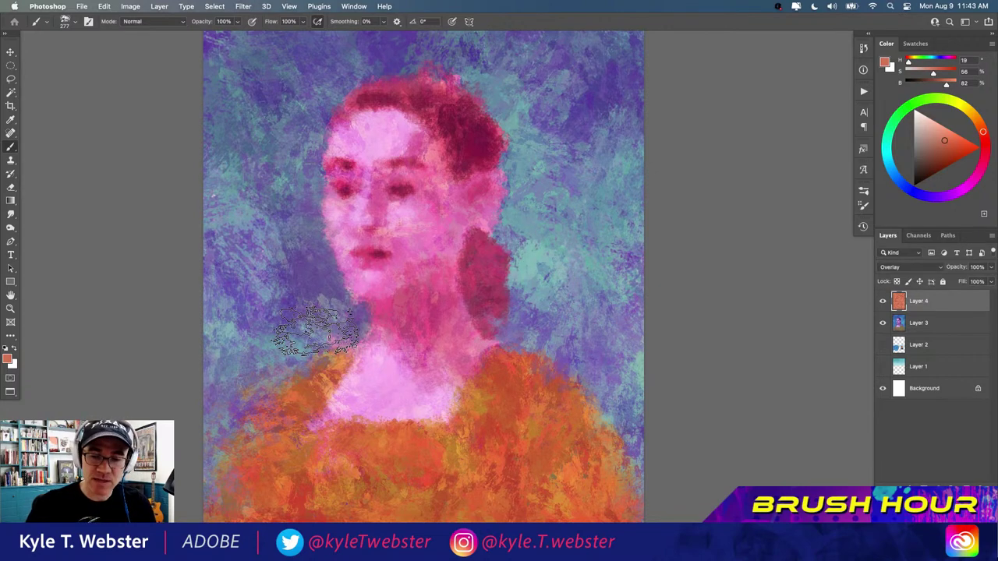
- Blend Layer 4 in Hard Light mode at 70% opacity
{"action": "left_click", "coordinate": [888, 269]}
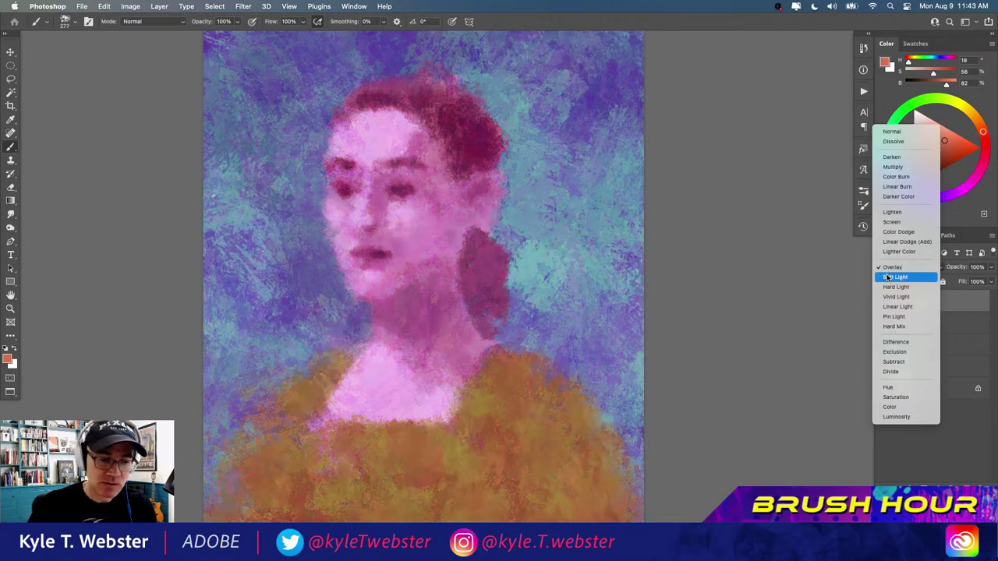
{"action": "left_click", "coordinate": [886, 287]}
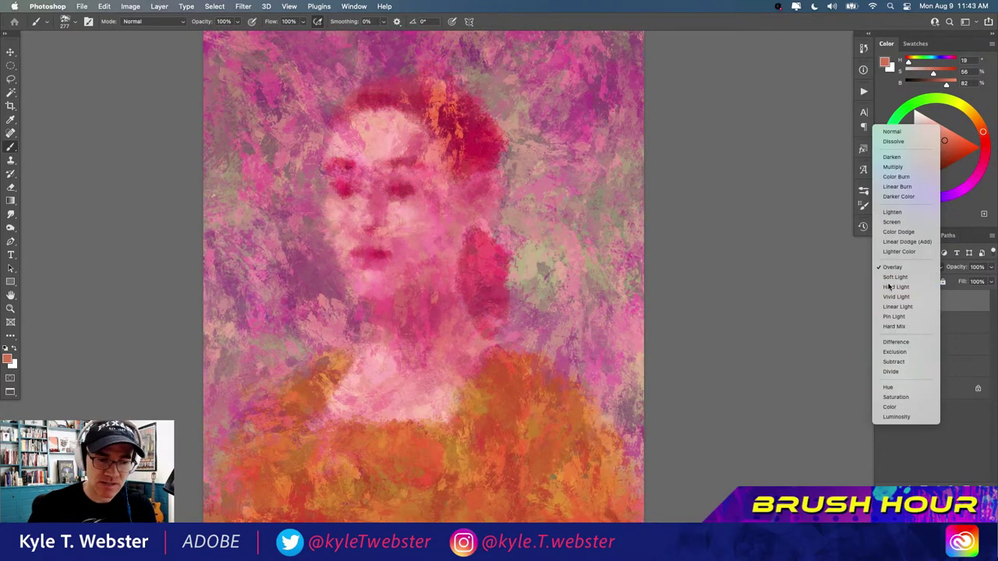
{"action": "left_click", "coordinate": [294, 350], "text": "alt"}
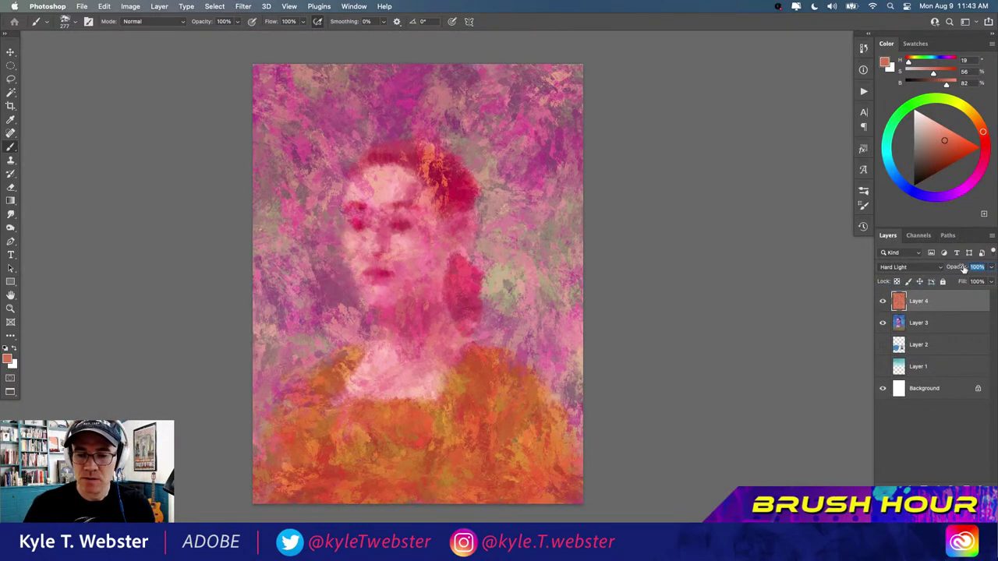
{"action": "type", "text": "70"}
{"action": "key", "text": "Return"}
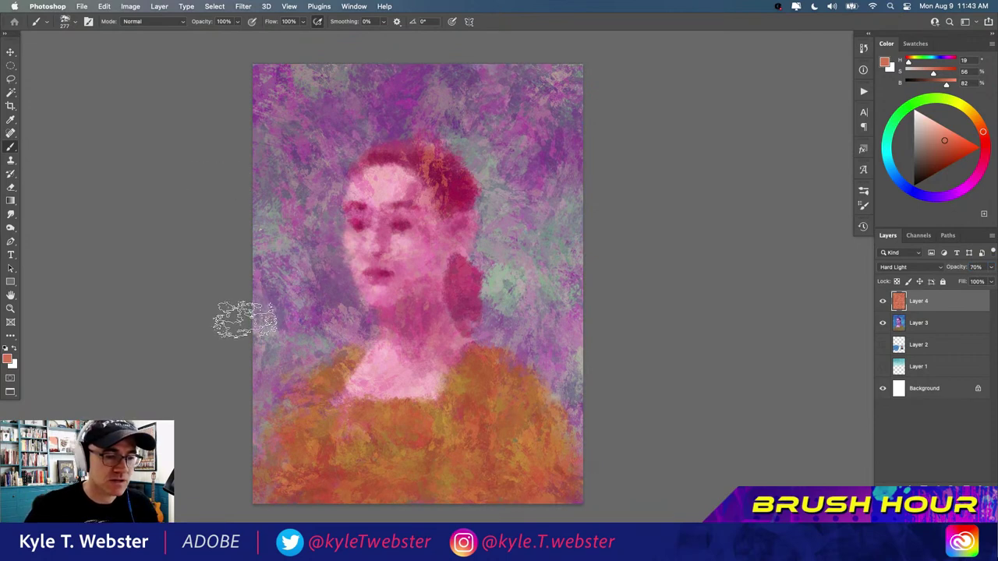
- Crop a narrow margin from every edge, bringing the height to 1493 px, and fit the painting on screen
{"action": "key", "text": "c"}
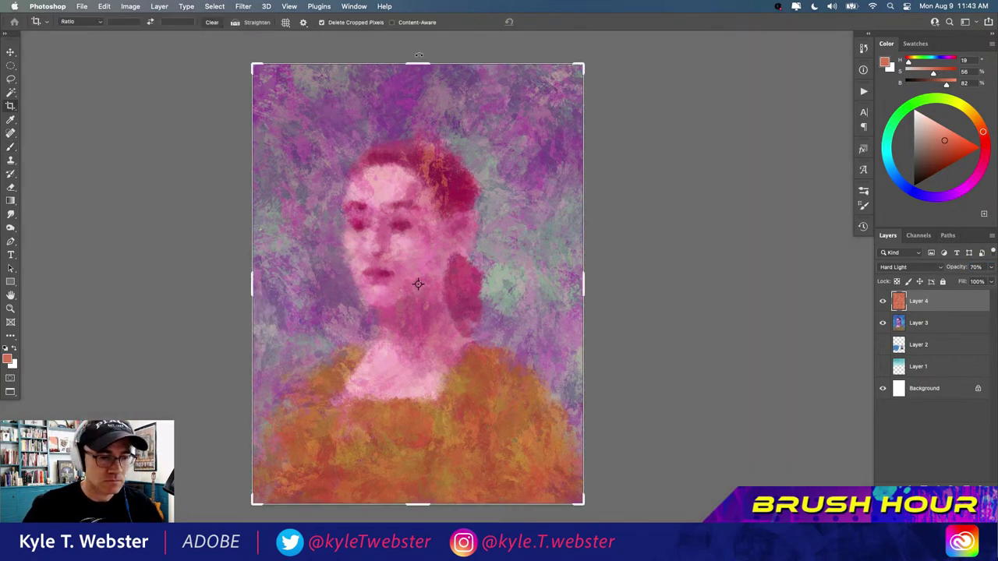
{"action": "left_click_drag", "start_coordinate": [418, 55], "coordinate": [419, 81]}
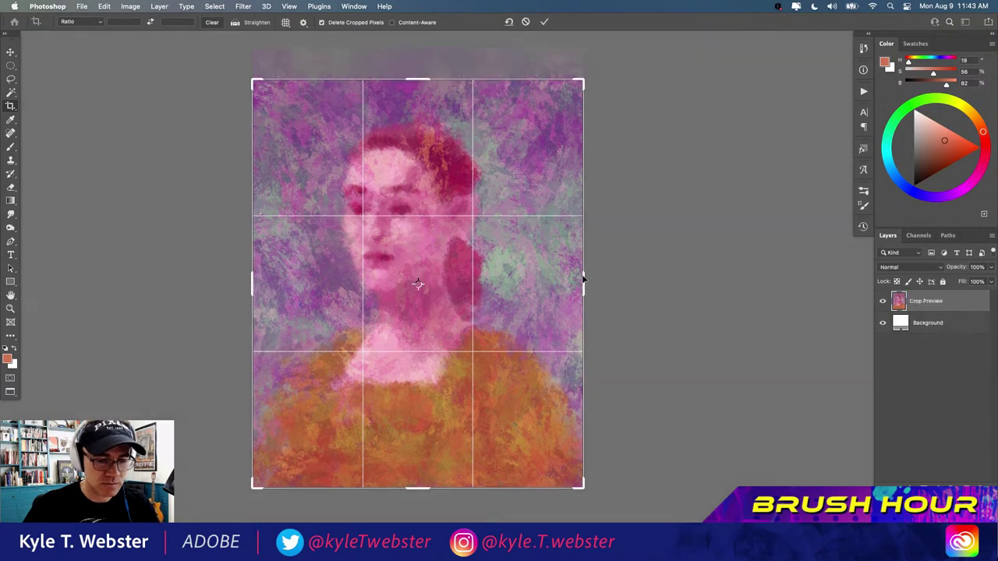
{"action": "left_click_drag", "start_coordinate": [583, 278], "coordinate": [571, 275]}
{"action": "left_click_drag", "start_coordinate": [267, 271], "coordinate": [266, 275]}
{"action": "left_click_drag", "start_coordinate": [411, 498], "coordinate": [409, 473]}
{"action": "key", "text": "Return"}
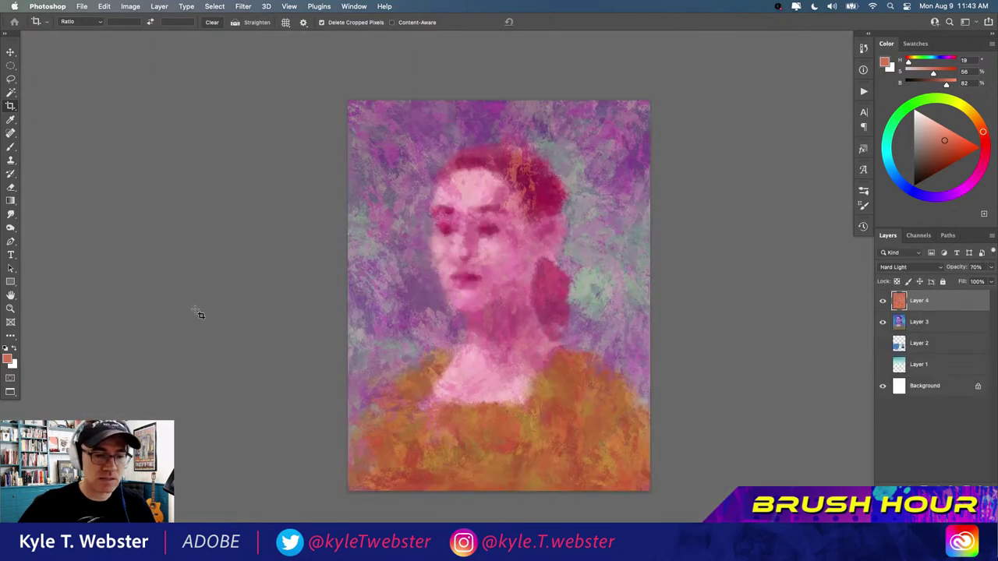
{"action": "left_click_drag", "start_coordinate": [316, 224], "coordinate": [233, 313]}
{"action": "key", "text": "b"}
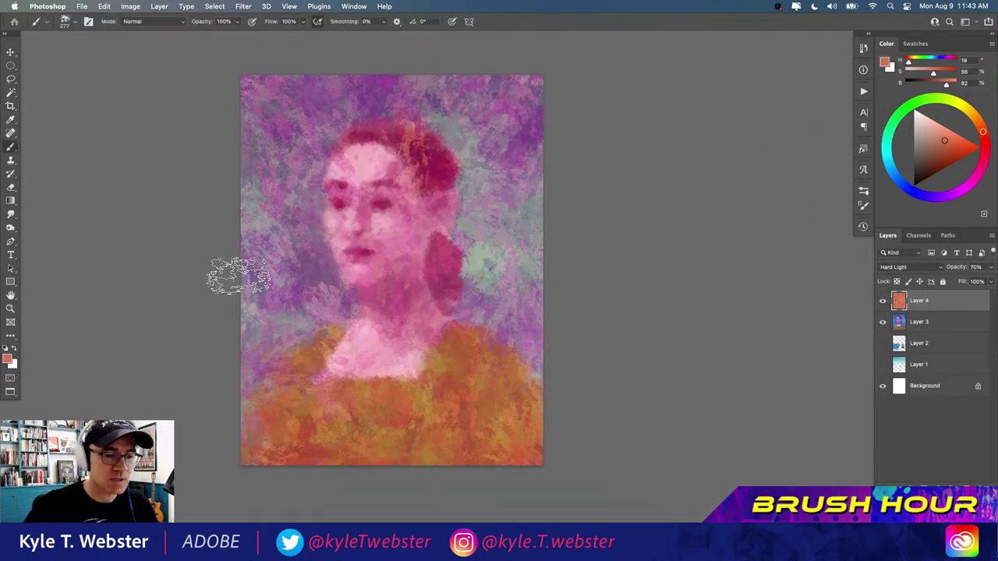
{"action": "key", "text": "super+0"}
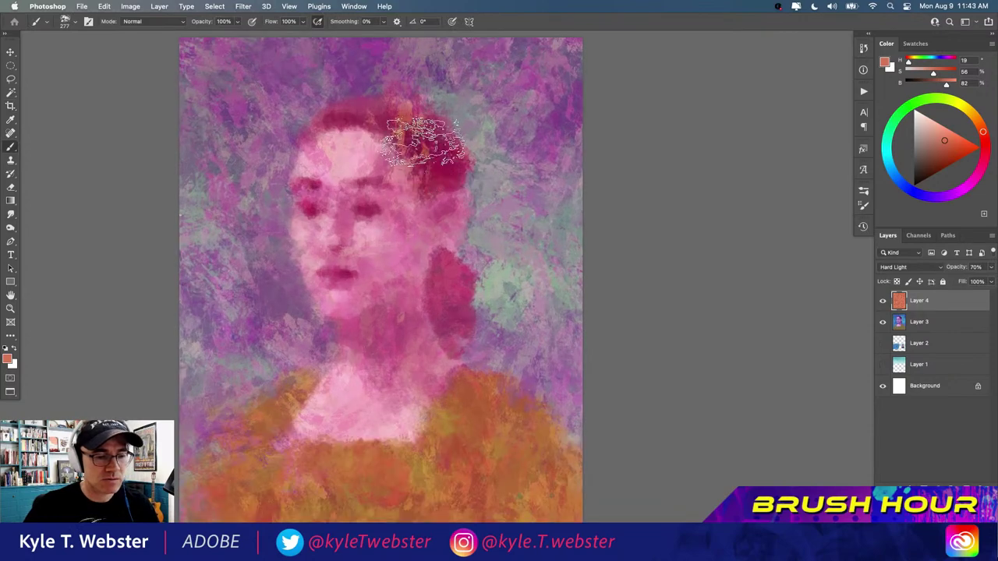
- Hide Layer 4 and ready Layer 3 with the French Sharp Mess brush at size 175
{"action": "left_click", "coordinate": [882, 300]}
{"action": "left_click", "coordinate": [900, 320]}
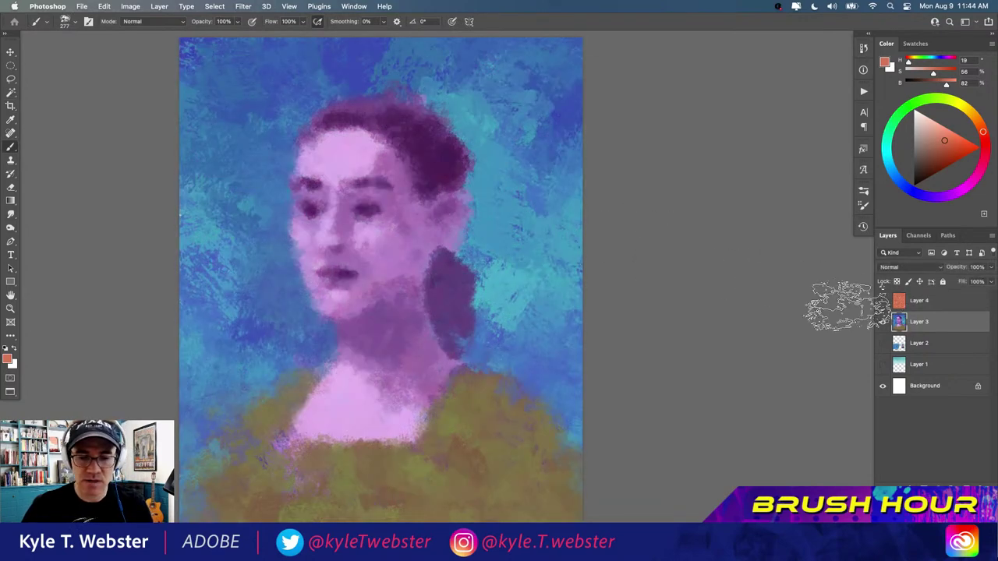
{"action": "left_click", "coordinate": [491, 187], "text": "alt"}
{"action": "key", "text": "bracketleft"}
{"action": "key", "text": "bracketleft"}
{"action": "key", "text": "bracketleft"}
{"action": "key", "text": "bracketleft"}
{"action": "key", "text": "bracketleft"}
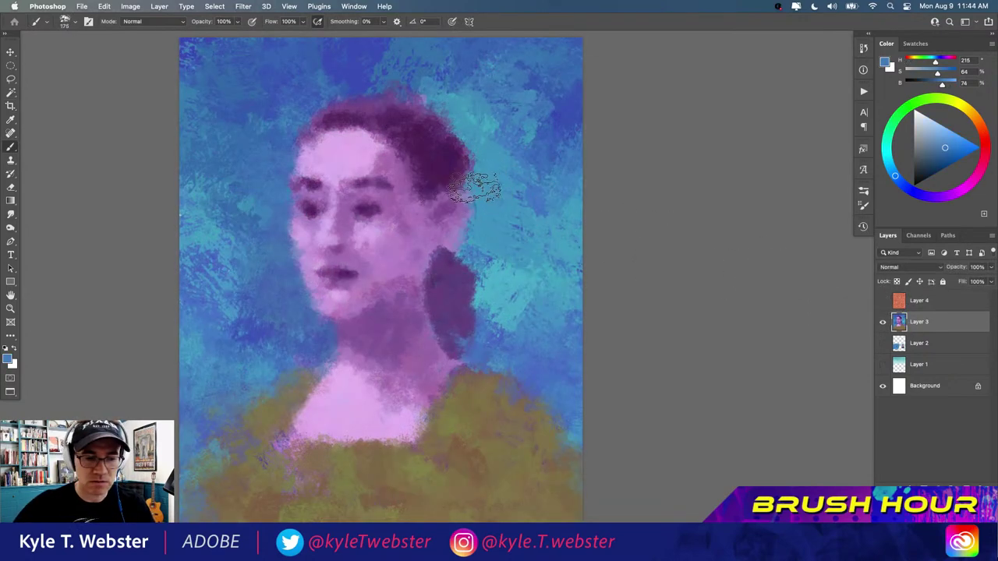
{"action": "left_click", "coordinate": [863, 190]}
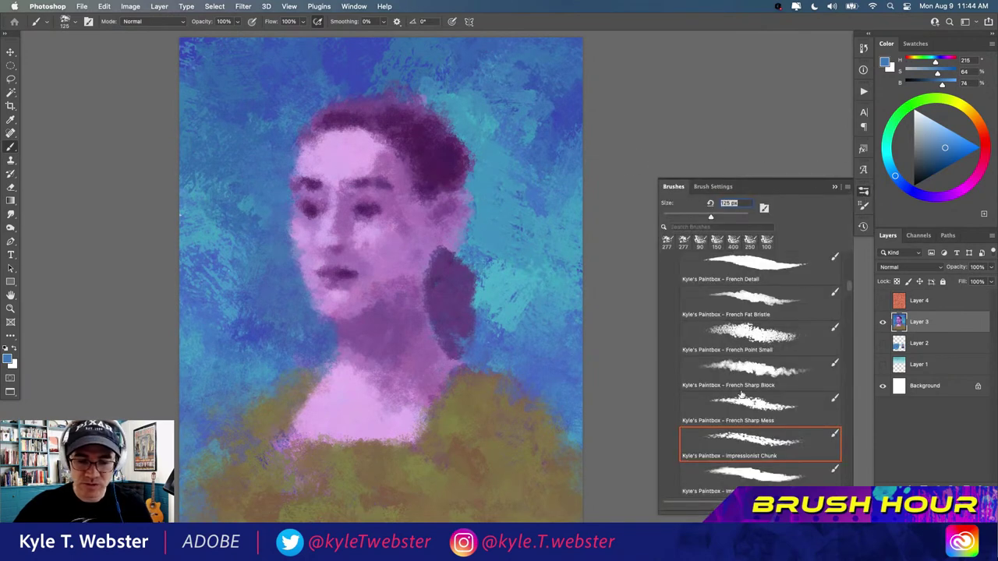
{"action": "left_click", "coordinate": [745, 401]}
{"action": "left_click", "coordinate": [835, 186]}
{"action": "key", "text": "bracketleft"}
{"action": "key", "text": "bracketleft"}
{"action": "key", "text": "bracketleft"}
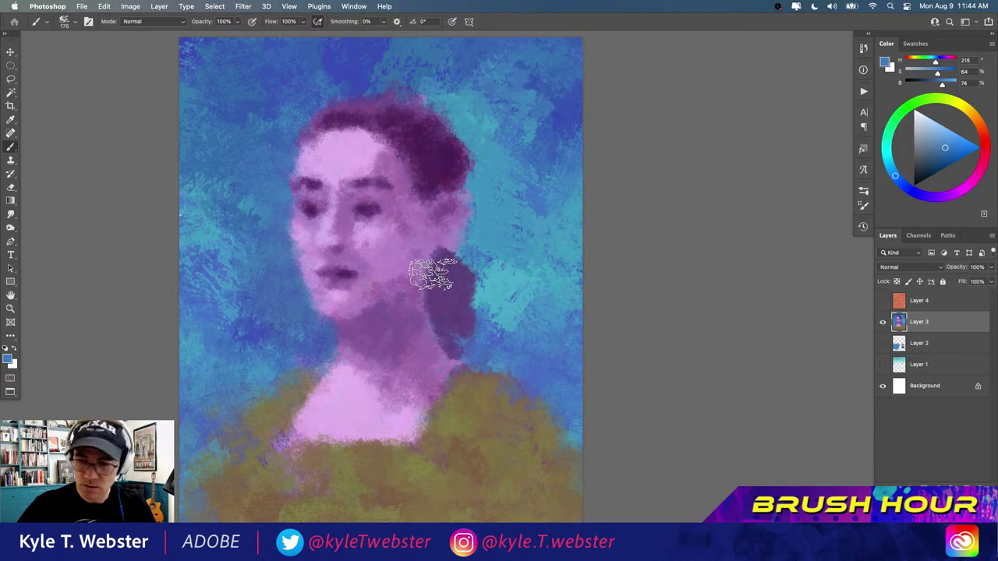
- Sample purples from the painting and deepen the ponytail below the ear
{"action": "left_click", "coordinate": [448, 256], "text": "alt"}
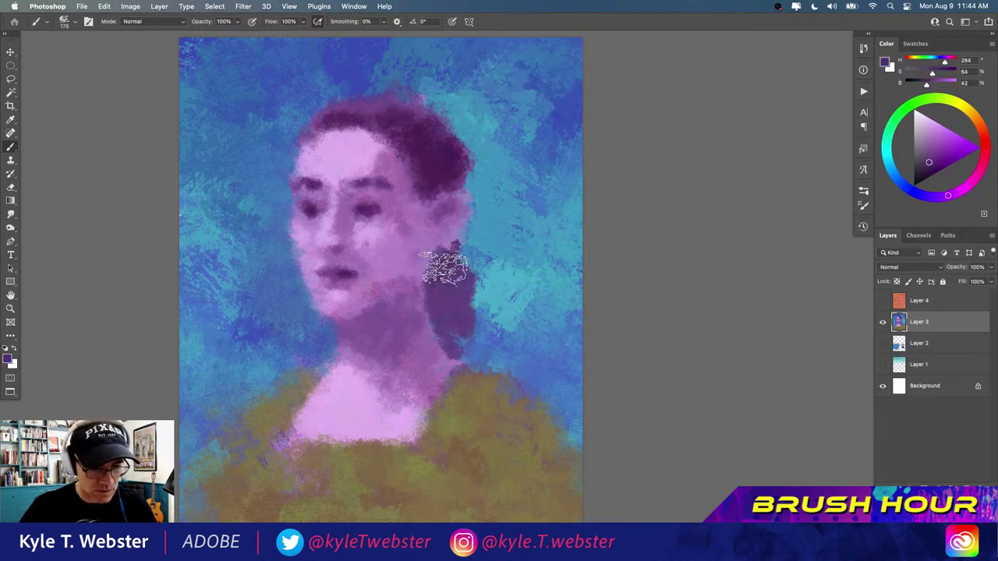
{"action": "left_click", "coordinate": [471, 234], "text": "alt"}
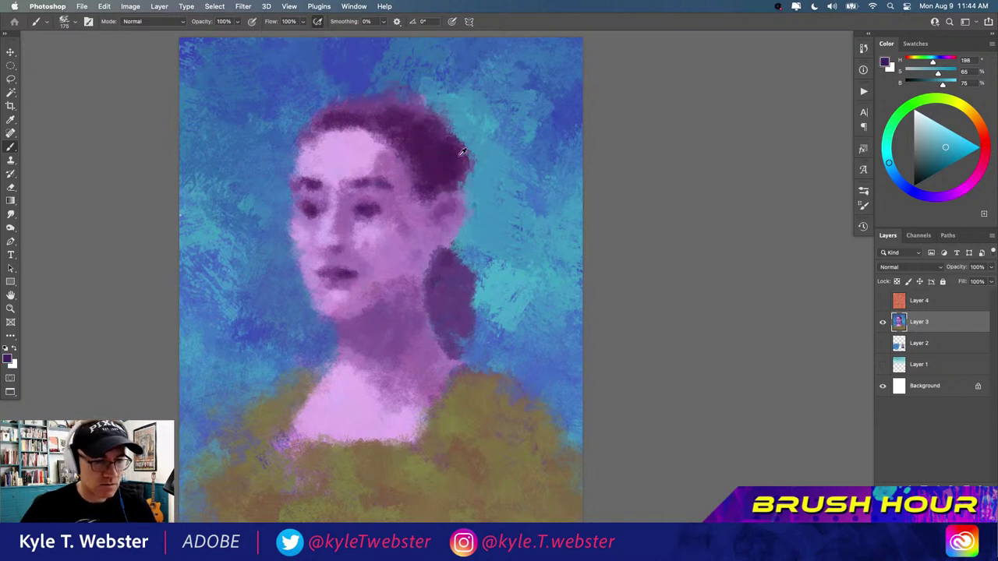
{"action": "left_click", "coordinate": [458, 175], "text": "alt"}
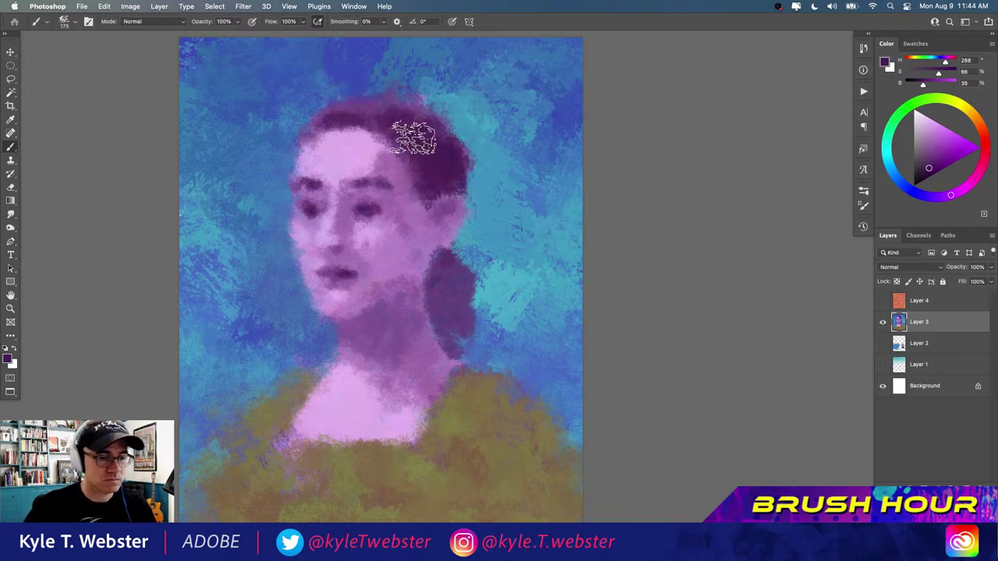
{"action": "left_click", "coordinate": [456, 253], "text": "alt"}
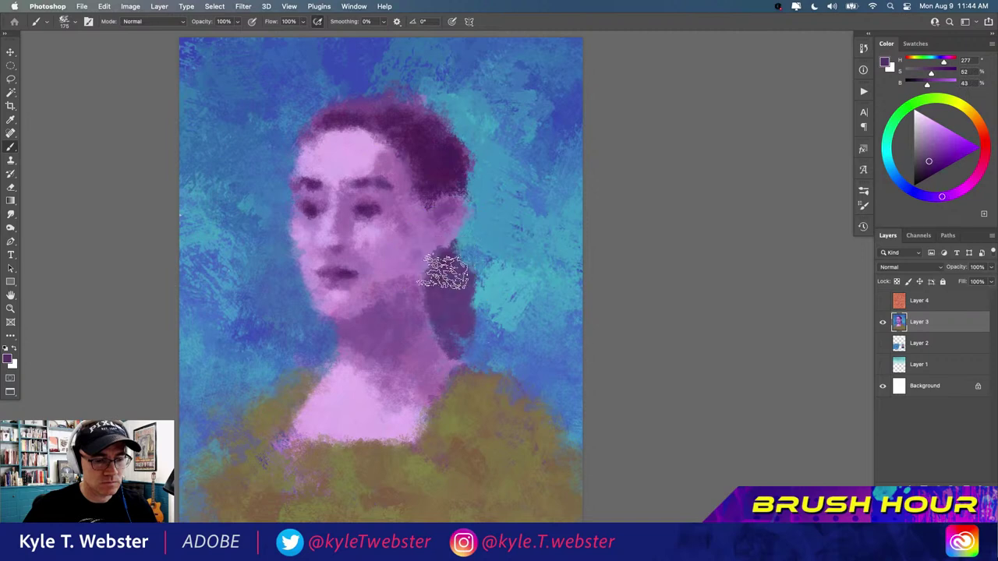
{"action": "mouse_move", "coordinate": [445, 278]}
{"action": "left_mouse_down"}
{"action": "mouse_move", "coordinate": [429, 307]}
{"action": "mouse_move", "coordinate": [456, 325]}
{"action": "mouse_move", "coordinate": [473, 289]}
{"action": "mouse_move", "coordinate": [467, 338]}
{"action": "left_mouse_up"}
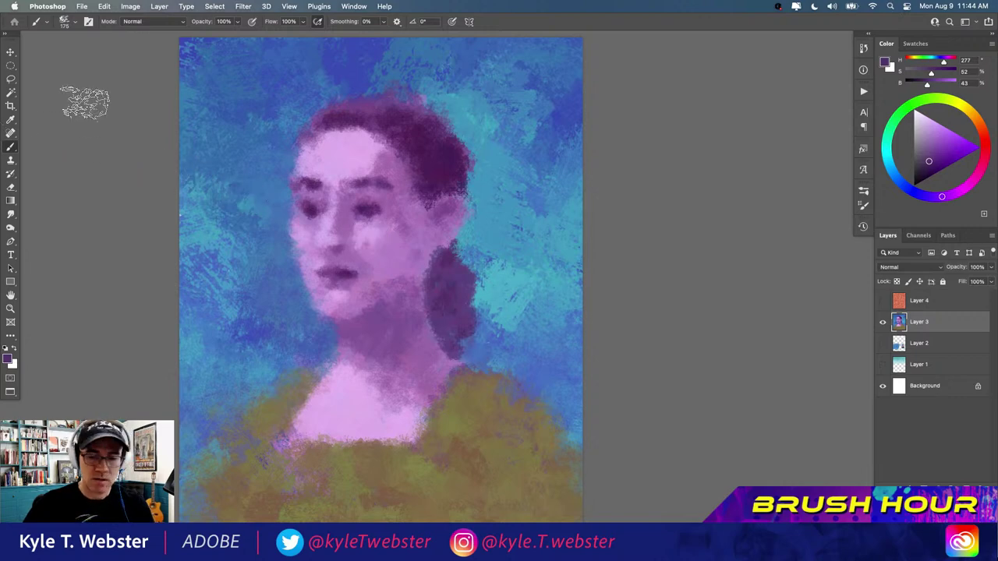
- Show Layer 4 again and group Layers 3 and 4 into Group 1
{"action": "left_click", "coordinate": [882, 300]}
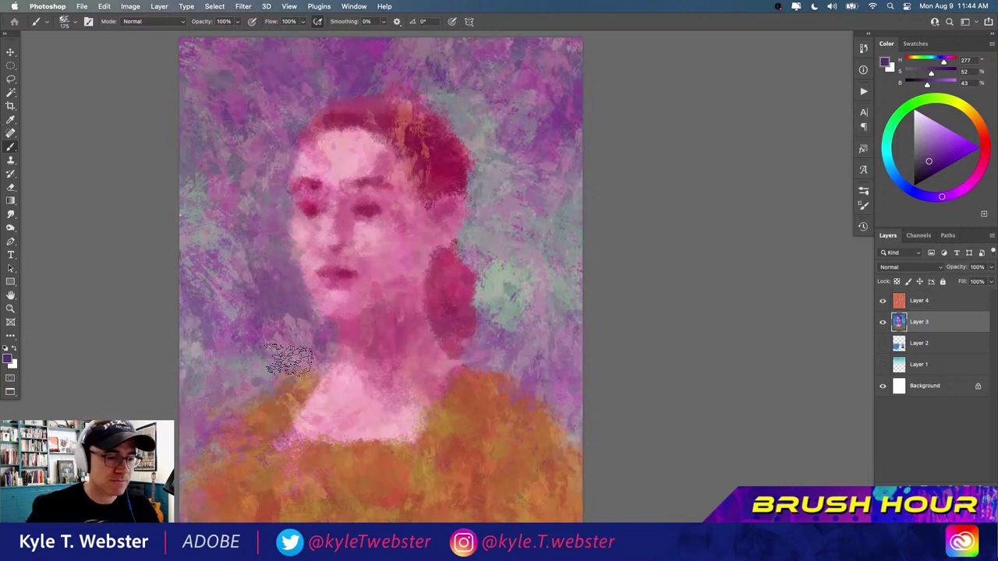
{"action": "scroll", "coordinate": [285, 351], "scroll_direction": "down", "scroll_amount": 2}
{"action": "left_click_drag", "start_coordinate": [260, 356], "coordinate": [302, 358]}
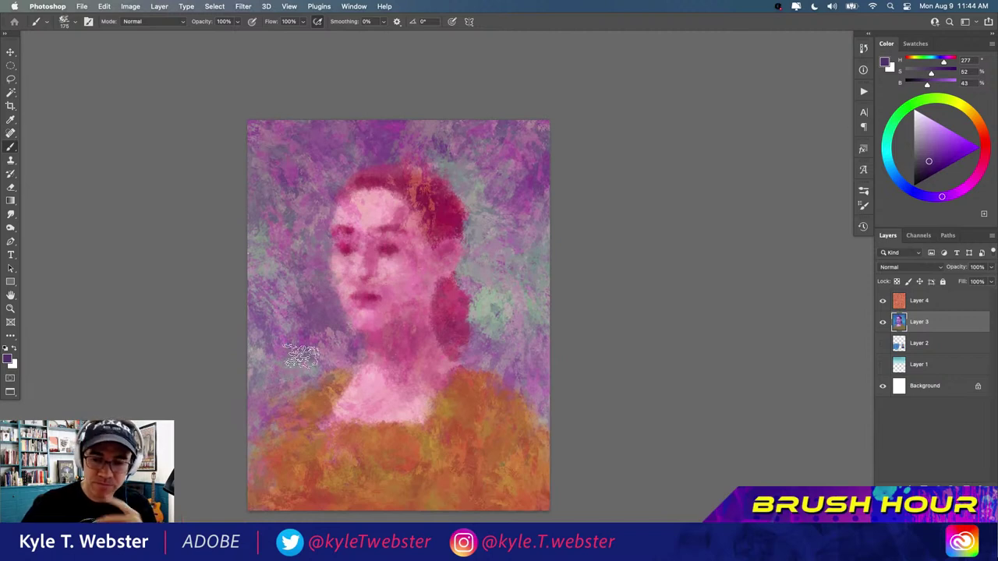
{"action": "left_click_drag", "start_coordinate": [283, 367], "coordinate": [303, 341]}
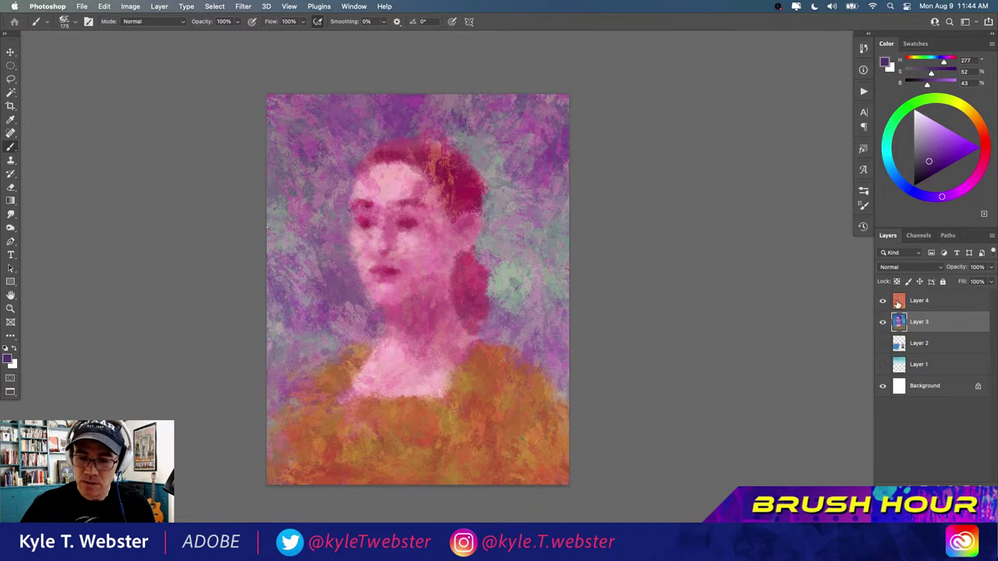
{"action": "left_click", "coordinate": [898, 304], "text": "shift"}
{"action": "key", "text": "super+g"}
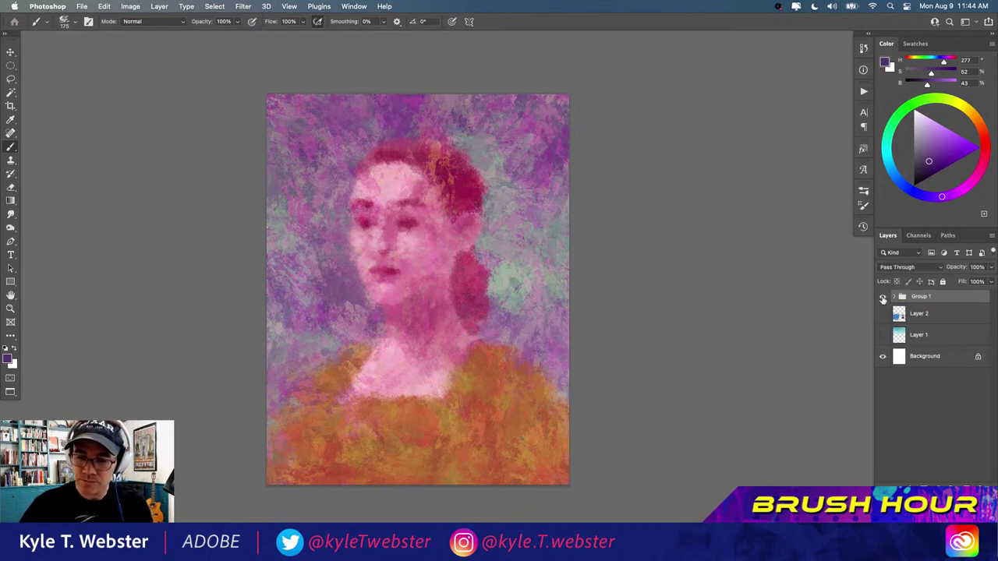
- Hide Group 1, add an empty Layer 5, and try then undo an Impressionist Chunk test stroke
{"action": "left_click", "coordinate": [882, 296]}
{"action": "key", "text": "super+shift+alt+n"}
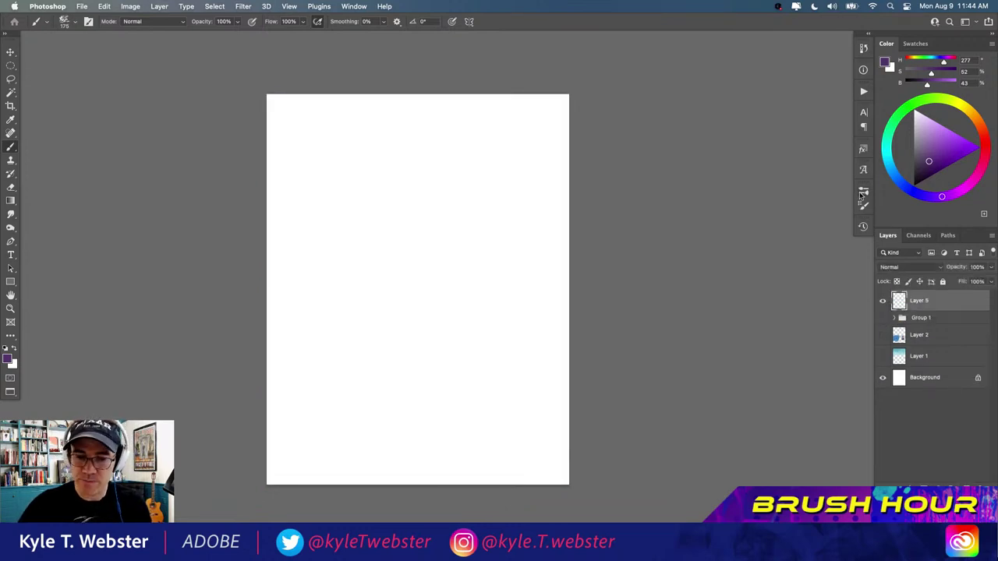
{"action": "left_click", "coordinate": [862, 204]}
{"action": "left_click", "coordinate": [751, 439]}
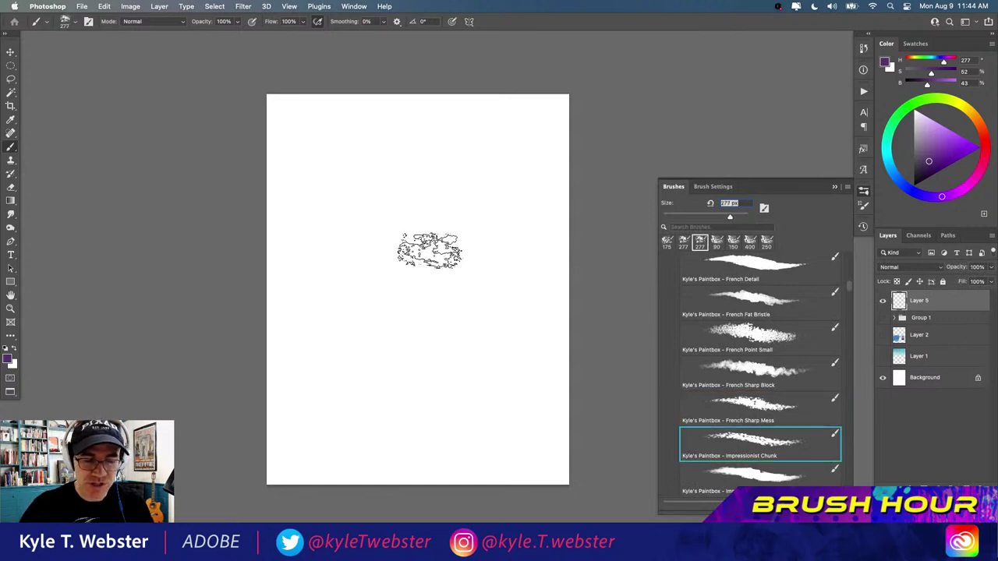
{"action": "mouse_move", "coordinate": [421, 251]}
{"action": "left_mouse_down"}
{"action": "mouse_move", "coordinate": [379, 289]}
{"action": "mouse_move", "coordinate": [401, 226]}
{"action": "mouse_move", "coordinate": [417, 350]}
{"action": "mouse_move", "coordinate": [412, 216]}
{"action": "mouse_move", "coordinate": [437, 226]}
{"action": "mouse_move", "coordinate": [456, 257]}
{"action": "mouse_move", "coordinate": [471, 187]}
{"action": "left_mouse_up"}
{"action": "key", "text": "super+z"}
- Switch to the next Impressionist brush in pale blue and clear all test strokes
{"action": "key", "text": "period"}
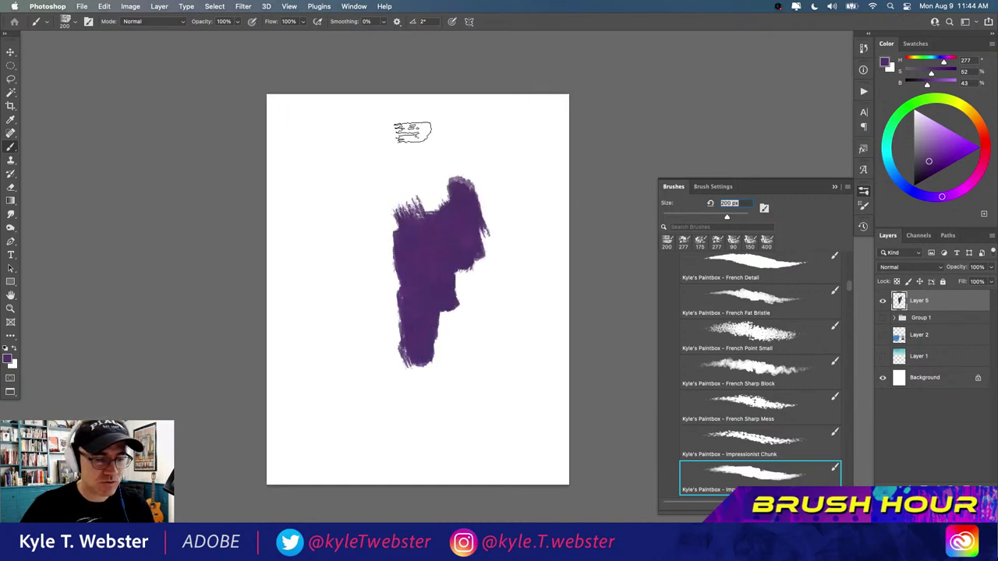
{"action": "key", "text": "super+z"}
{"action": "left_click", "coordinate": [891, 169]}
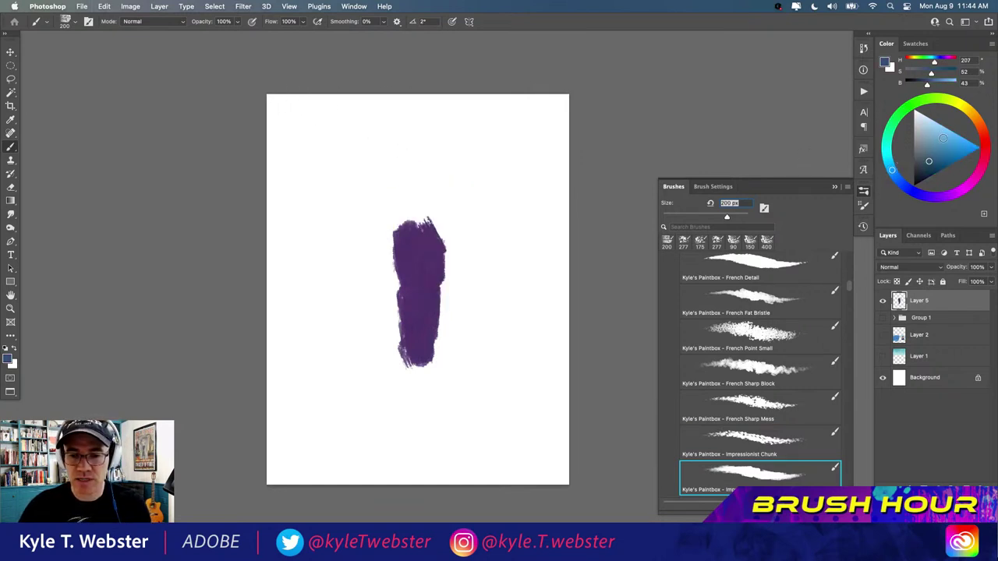
{"action": "left_click", "coordinate": [943, 141]}
{"action": "key", "text": "super+z"}
{"action": "key", "text": "super+z"}
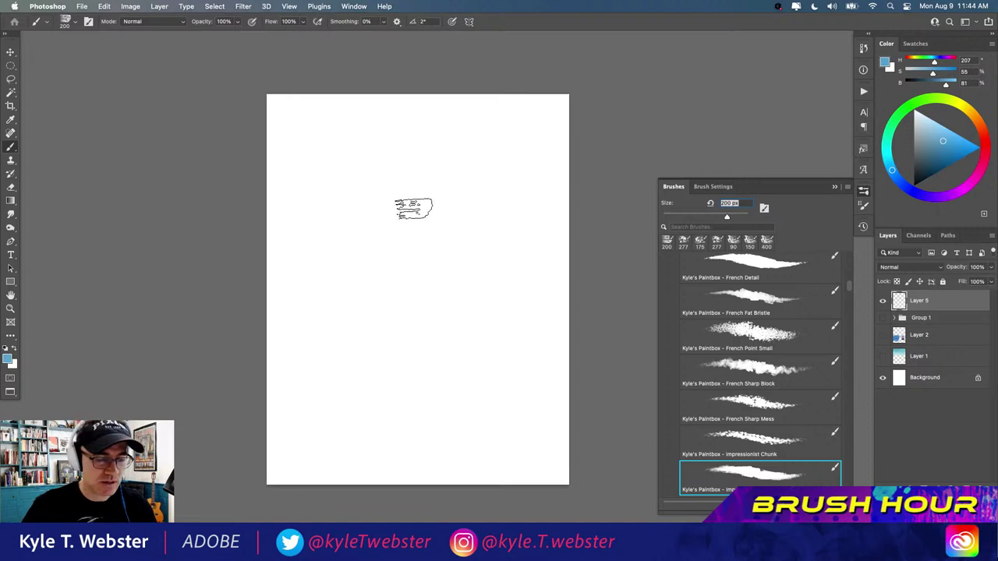
{"action": "mouse_move", "coordinate": [414, 191]}
{"action": "left_mouse_down"}
{"action": "mouse_move", "coordinate": [391, 345]}
{"action": "mouse_move", "coordinate": [378, 211]}
{"action": "mouse_move", "coordinate": [401, 229]}
{"action": "mouse_move", "coordinate": [356, 260]}
{"action": "mouse_move", "coordinate": [347, 222]}
{"action": "left_mouse_up"}
{"action": "scroll", "coordinate": [325, 336], "scroll_direction": "up", "scroll_amount": 3}
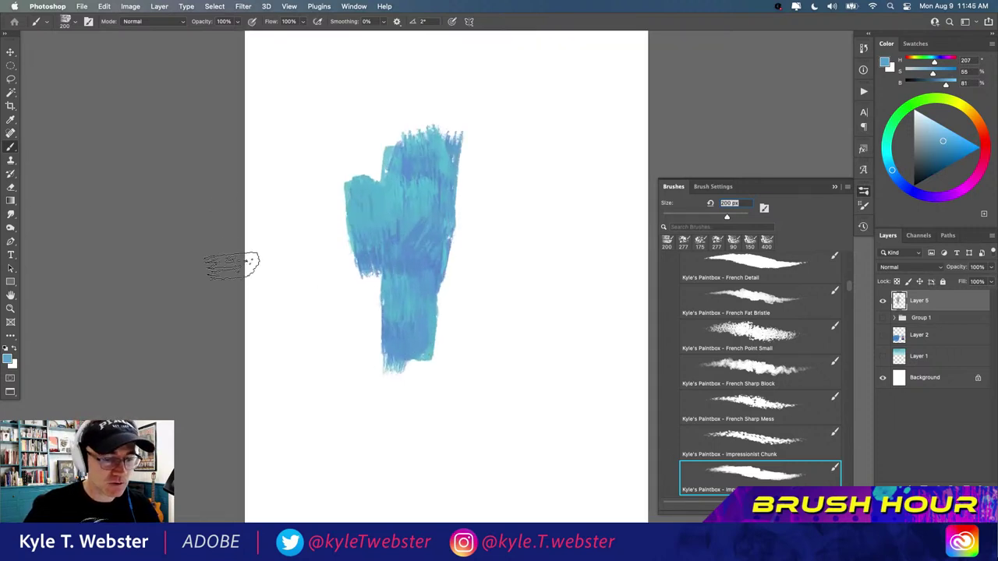
{"action": "key", "text": "super+z"}
{"action": "key", "text": "super+z"}
{"action": "key", "text": "super+z"}
{"action": "key", "text": "super+z"}
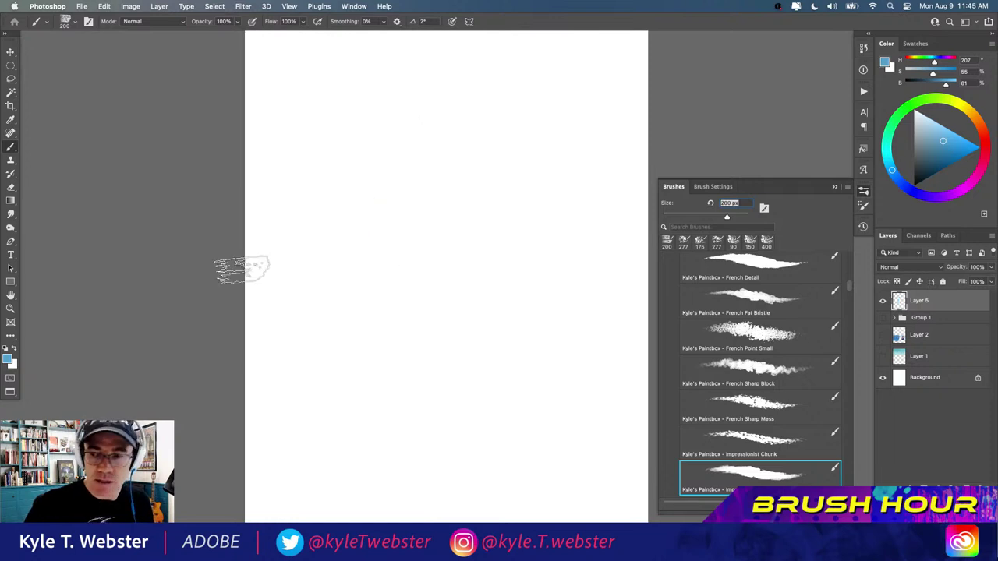
{"action": "key", "text": "l"}
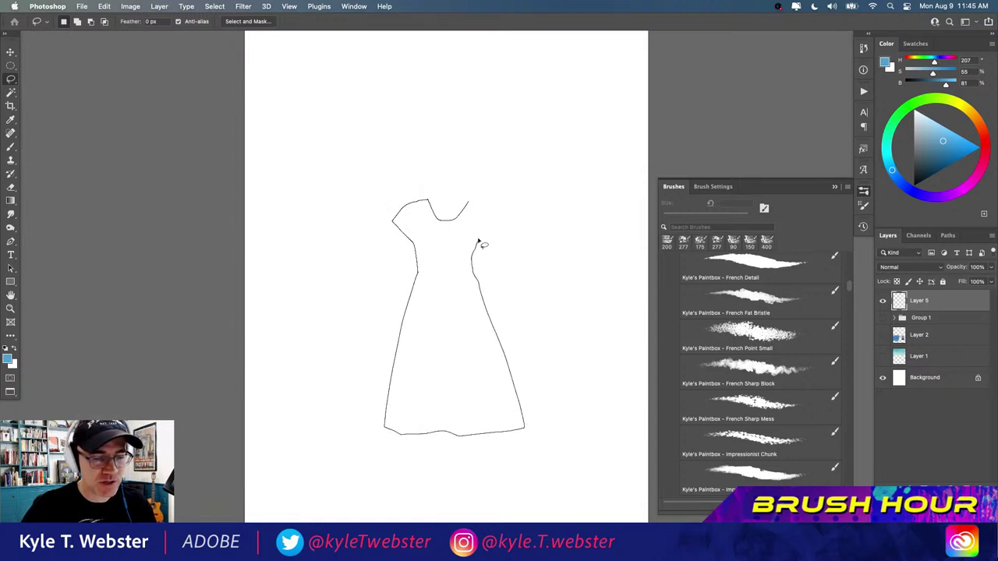
- Lasso a dress shape on Layer 5 and fill it with mottled blue and teal strokes
{"action": "left_click_drag", "start_coordinate": [490, 222], "coordinate": [468, 201]}
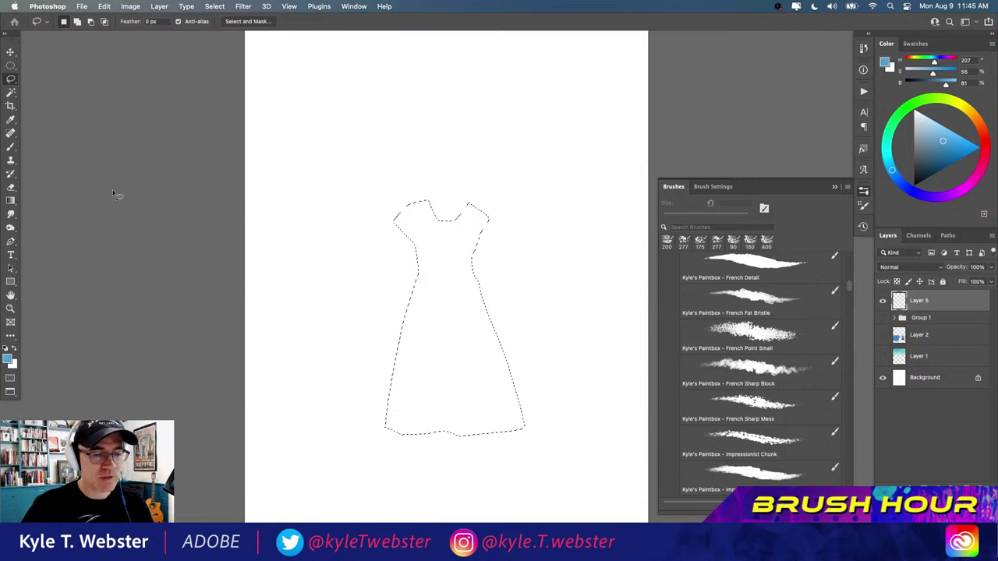
{"action": "key", "text": "b"}
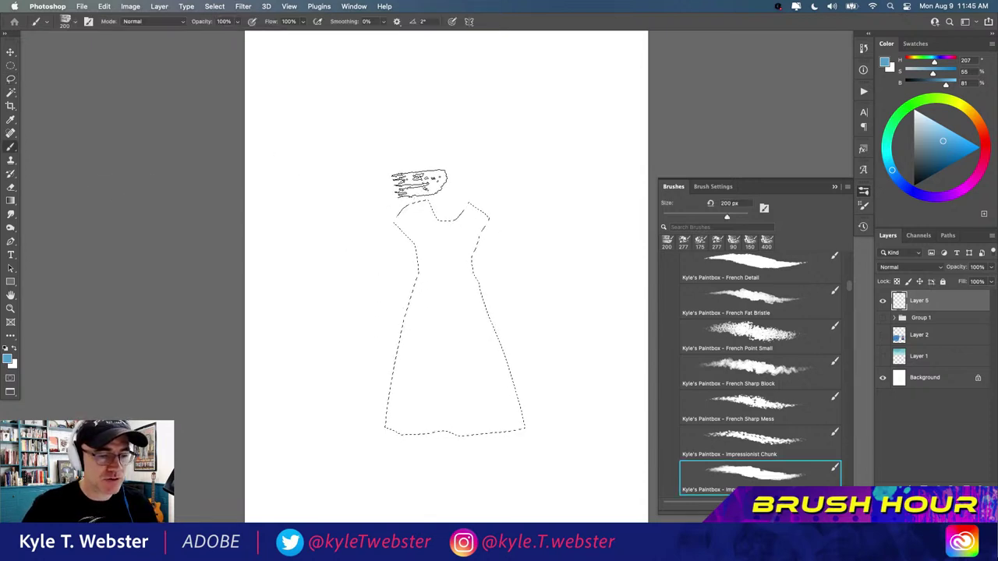
{"action": "mouse_move", "coordinate": [412, 182]}
{"action": "left_mouse_down"}
{"action": "mouse_move", "coordinate": [419, 261]}
{"action": "mouse_move", "coordinate": [399, 288]}
{"action": "mouse_move", "coordinate": [441, 204]}
{"action": "mouse_move", "coordinate": [476, 272]}
{"action": "mouse_move", "coordinate": [482, 216]}
{"action": "mouse_move", "coordinate": [475, 368]}
{"action": "mouse_move", "coordinate": [443, 281]}
{"action": "mouse_move", "coordinate": [419, 400]}
{"action": "mouse_move", "coordinate": [401, 297]}
{"action": "mouse_move", "coordinate": [403, 442]}
{"action": "mouse_move", "coordinate": [430, 364]}
{"action": "mouse_move", "coordinate": [457, 325]}
{"action": "mouse_move", "coordinate": [467, 458]}
{"action": "mouse_move", "coordinate": [486, 355]}
{"action": "mouse_move", "coordinate": [512, 361]}
{"action": "mouse_move", "coordinate": [517, 470]}
{"action": "left_mouse_up"}
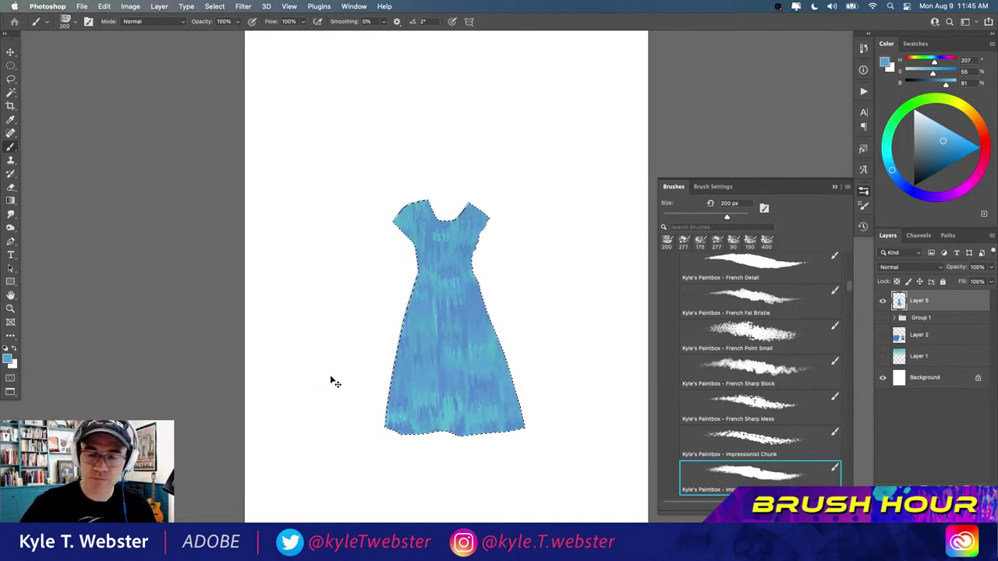
{"action": "key", "text": "ctrl+d"}
{"action": "scroll", "coordinate": [415, 356], "scroll_direction": "up", "scroll_amount": 2}
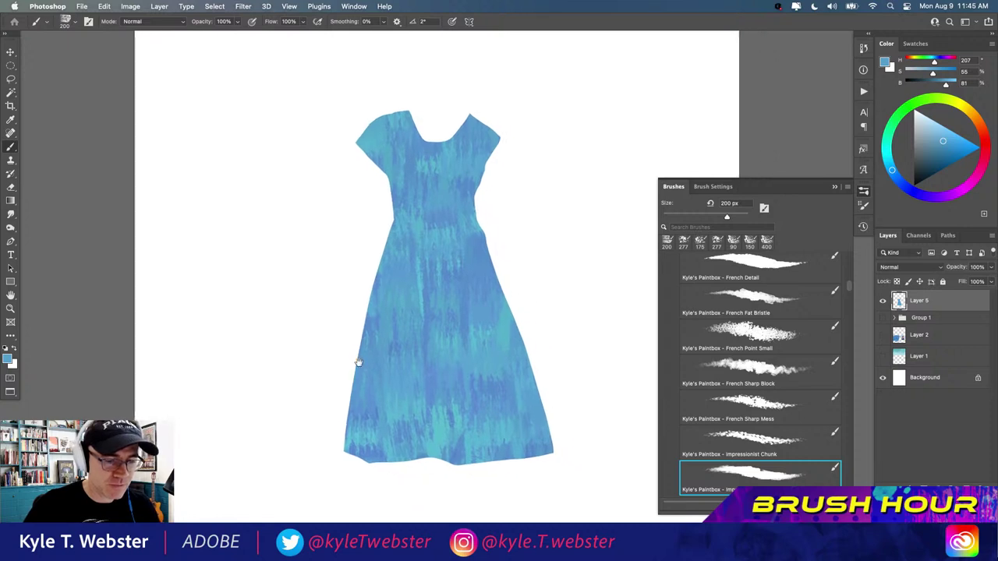
{"action": "scroll", "coordinate": [360, 379], "scroll_direction": "down", "scroll_amount": 2}
{"action": "left_click_drag", "start_coordinate": [360, 379], "coordinate": [357, 376]}
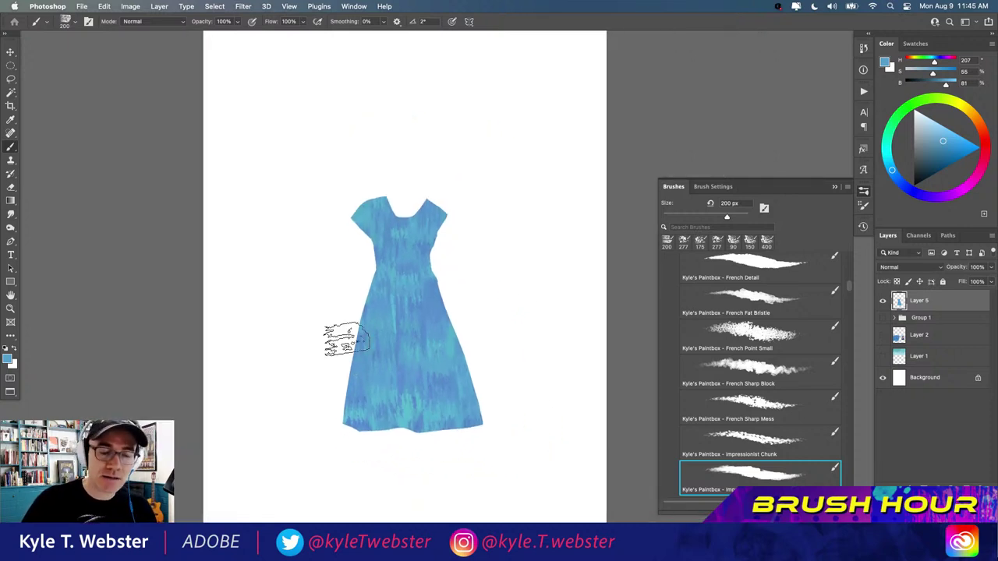
- Choose a muted skin brown and paint the left arm inside a lasso selection
{"action": "key", "text": "l"}
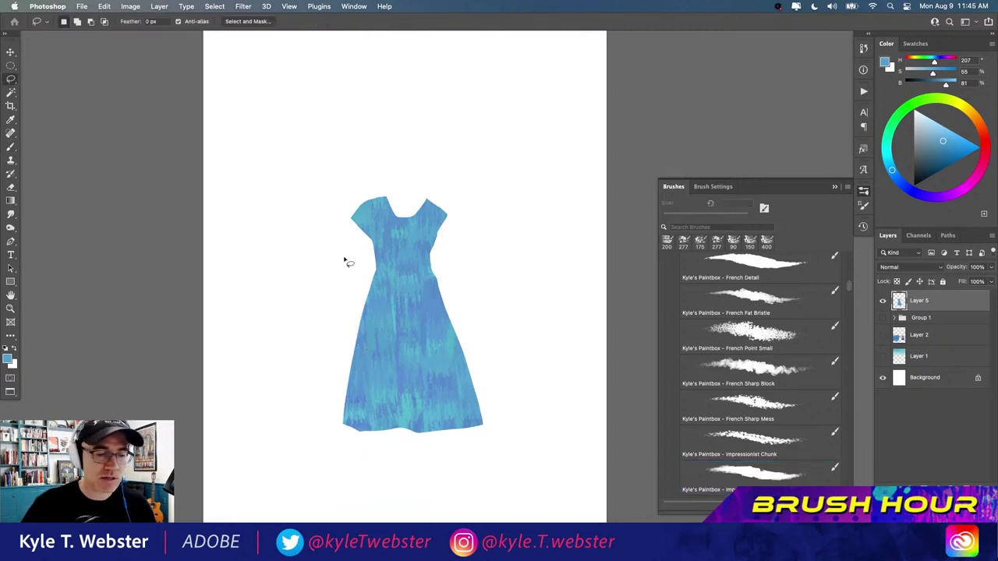
{"action": "scroll", "coordinate": [380, 275], "scroll_direction": "up", "scroll_amount": 2}
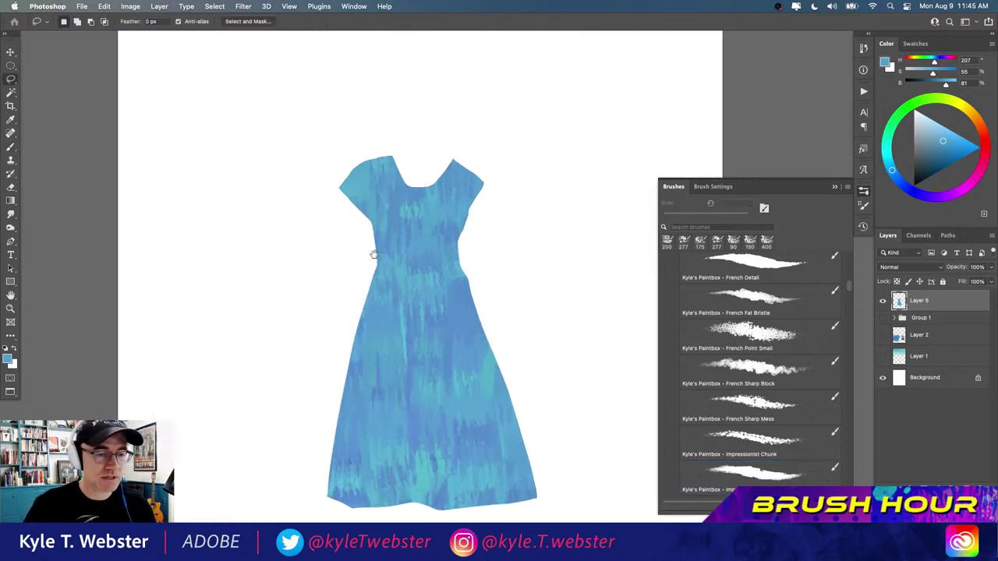
{"action": "left_click", "coordinate": [981, 127]}
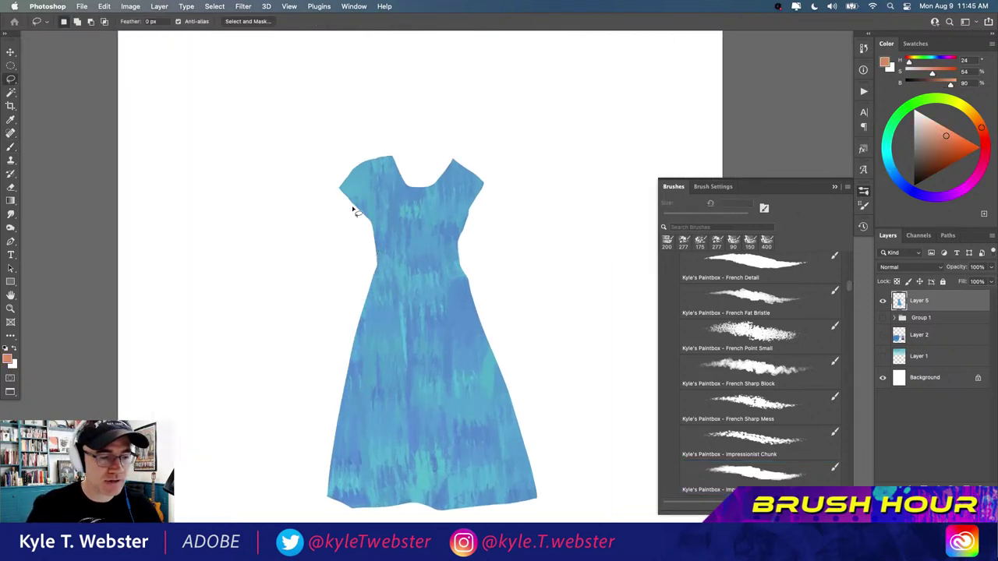
{"action": "left_click", "coordinate": [923, 149]}
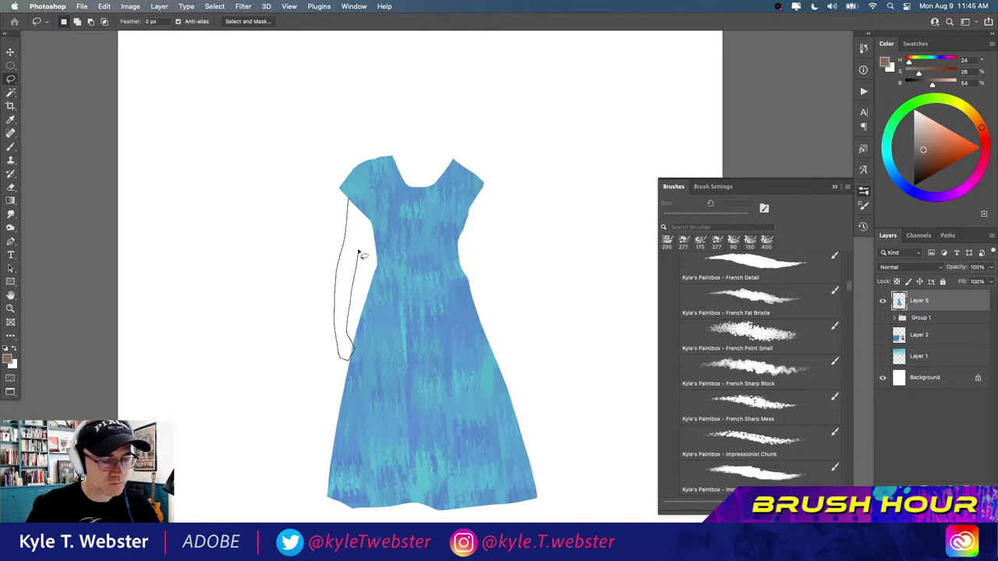
{"action": "key", "text": "b"}
{"action": "mouse_move", "coordinate": [357, 206]}
{"action": "left_mouse_down"}
{"action": "mouse_move", "coordinate": [330, 335]}
{"action": "mouse_move", "coordinate": [347, 362]}
{"action": "left_mouse_up"}
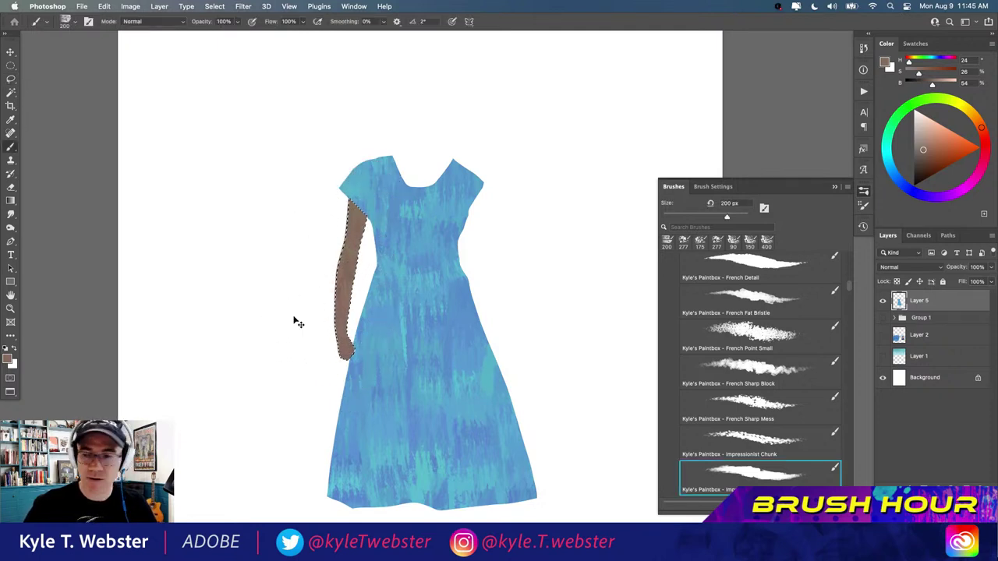
{"action": "key", "text": "super+d"}
- Outline and paint the right arm brown beside the dress
{"action": "scroll", "coordinate": [267, 267], "scroll_direction": "right", "scroll_amount": 2}
{"action": "key", "text": "l"}
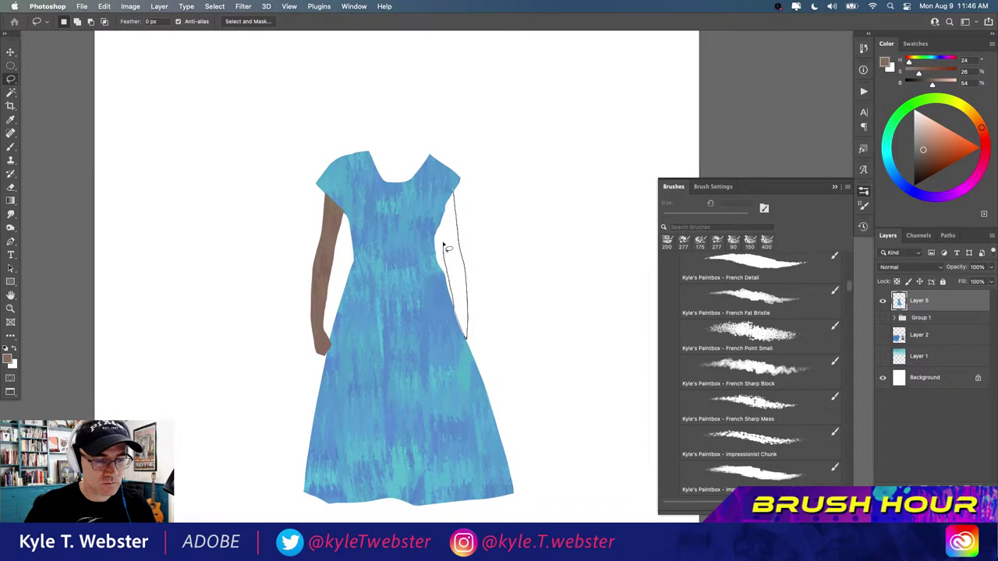
{"action": "left_click_drag", "start_coordinate": [453, 201], "coordinate": [450, 192]}
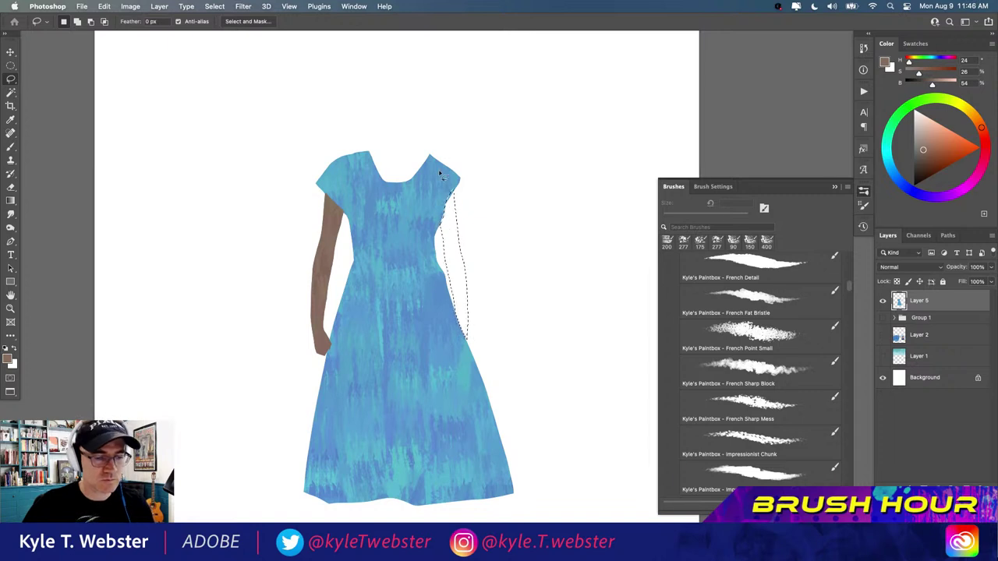
{"action": "key", "text": "b"}
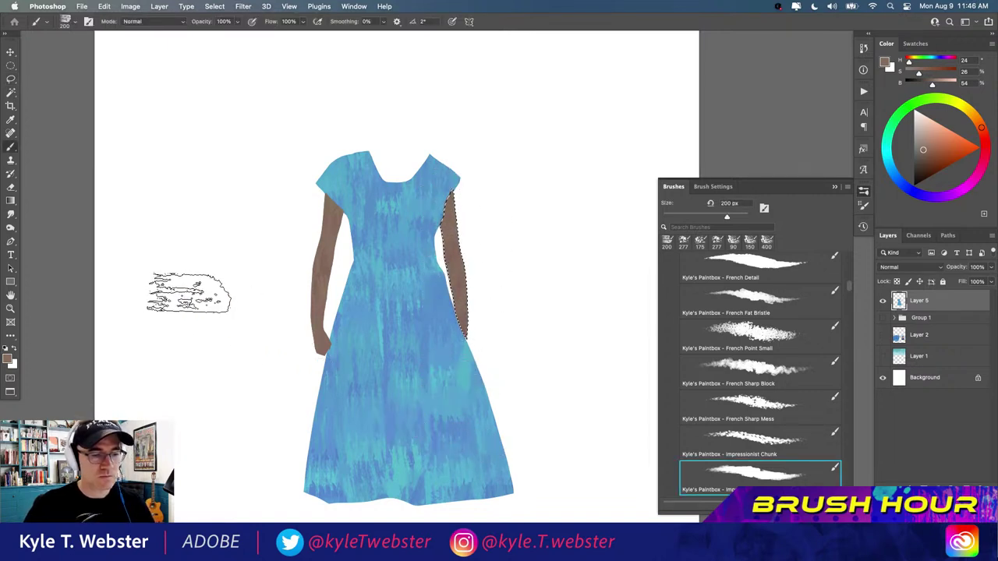
{"action": "key", "text": "ctrl+d"}
{"action": "key", "text": "l"}
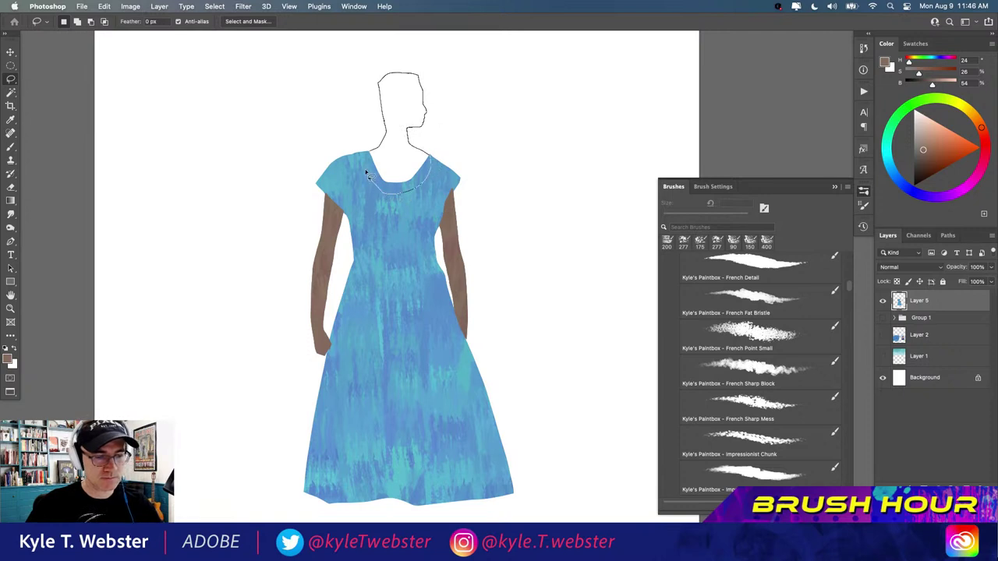
- Lasso the head and neck above the dress and paint them brown
{"action": "left_click_drag", "start_coordinate": [367, 154], "coordinate": [365, 154]}
{"action": "key", "text": "b"}
{"action": "mouse_move", "coordinate": [394, 102]}
{"action": "left_mouse_down"}
{"action": "mouse_move", "coordinate": [401, 140]}
{"action": "mouse_move", "coordinate": [390, 70]}
{"action": "mouse_move", "coordinate": [382, 102]}
{"action": "left_mouse_up"}
{"action": "key", "text": "cmd+d"}
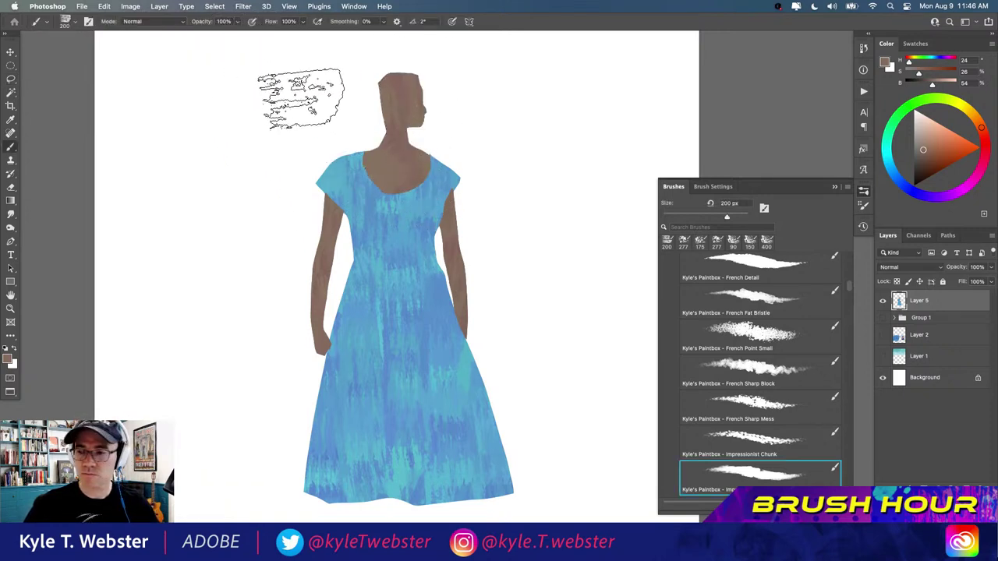
{"action": "key", "text": "l"}
- Outline the hair around the head and paint it very dark brown
{"action": "scroll", "coordinate": [370, 98], "scroll_direction": "up", "scroll_amount": 3}
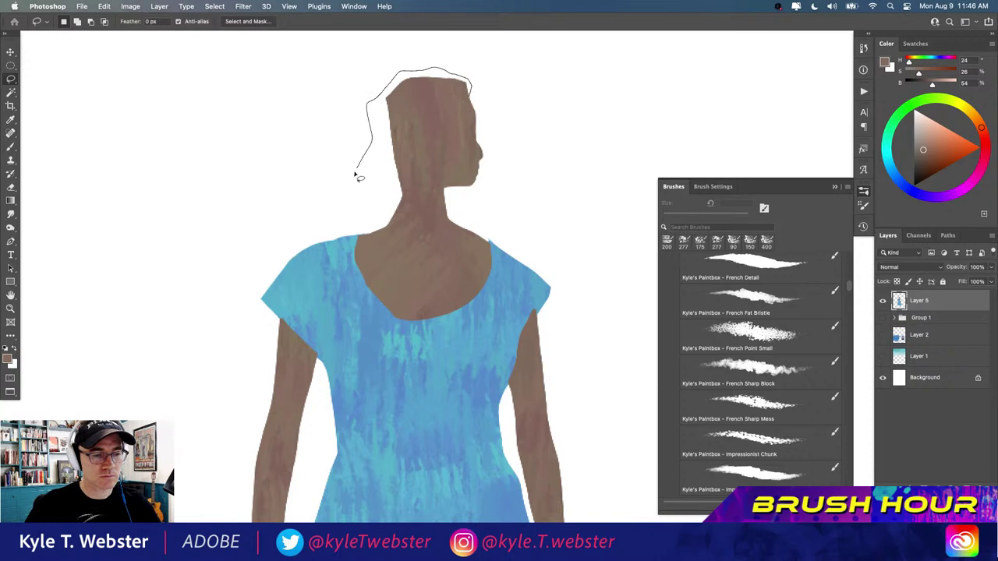
{"action": "left_click_drag", "start_coordinate": [369, 197], "coordinate": [406, 190]}
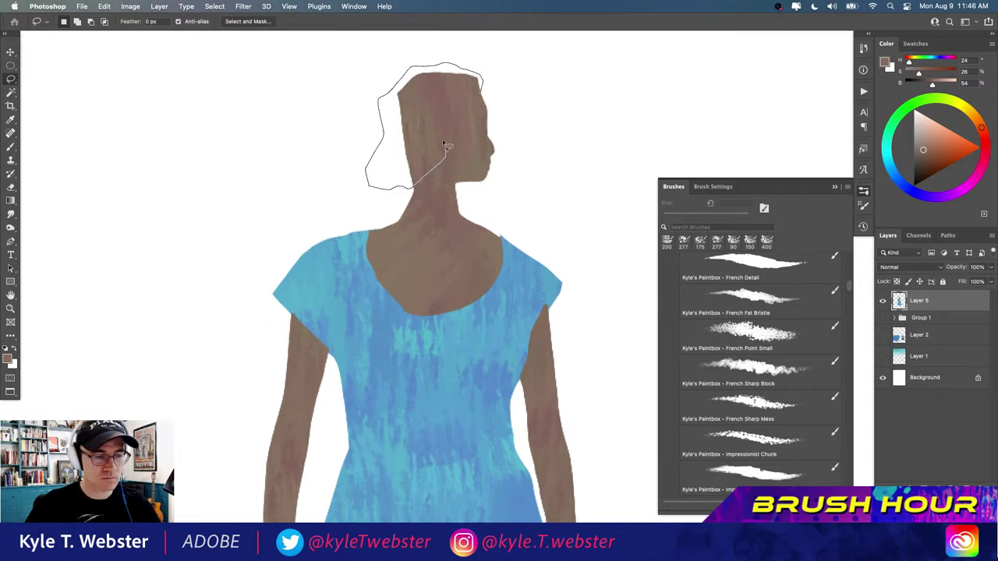
{"action": "key", "text": "b"}
{"action": "mouse_move", "coordinate": [481, 97]}
{"action": "left_mouse_down"}
{"action": "mouse_move", "coordinate": [433, 35]}
{"action": "mouse_move", "coordinate": [421, 154]}
{"action": "mouse_move", "coordinate": [386, 84]}
{"action": "mouse_move", "coordinate": [473, 66]}
{"action": "mouse_move", "coordinate": [472, 207]}
{"action": "mouse_move", "coordinate": [406, 82]}
{"action": "mouse_move", "coordinate": [406, 191]}
{"action": "mouse_move", "coordinate": [414, 67]}
{"action": "mouse_move", "coordinate": [453, 179]}
{"action": "mouse_move", "coordinate": [459, 54]}
{"action": "mouse_move", "coordinate": [452, 92]}
{"action": "mouse_move", "coordinate": [449, 78]}
{"action": "mouse_move", "coordinate": [453, 199]}
{"action": "mouse_move", "coordinate": [412, 101]}
{"action": "mouse_move", "coordinate": [396, 193]}
{"action": "mouse_move", "coordinate": [468, 72]}
{"action": "mouse_move", "coordinate": [473, 45]}
{"action": "left_mouse_up"}
{"action": "left_click", "coordinate": [929, 172]}
{"action": "left_click", "coordinate": [938, 151]}
{"action": "left_click", "coordinate": [922, 180]}
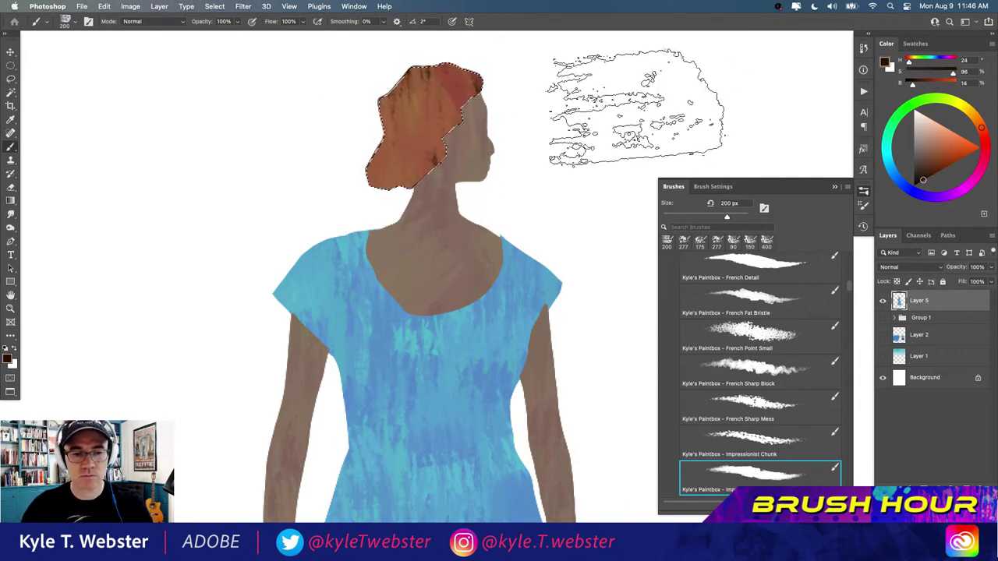
{"action": "mouse_move", "coordinate": [460, 78]}
{"action": "left_mouse_down"}
{"action": "mouse_move", "coordinate": [429, 105]}
{"action": "mouse_move", "coordinate": [429, 156]}
{"action": "left_mouse_up"}
{"action": "key", "text": "ctrl+d"}
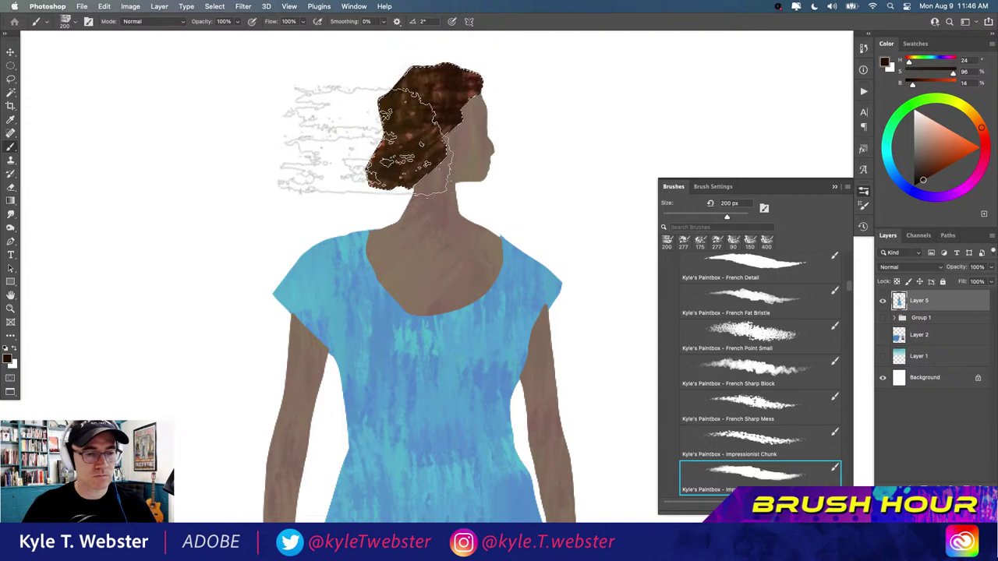
- Pan and scroll the view so the blue-dress figure sits higher on screen
{"action": "scroll", "coordinate": [330, 322], "scroll_direction": "down", "scroll_amount": 5}
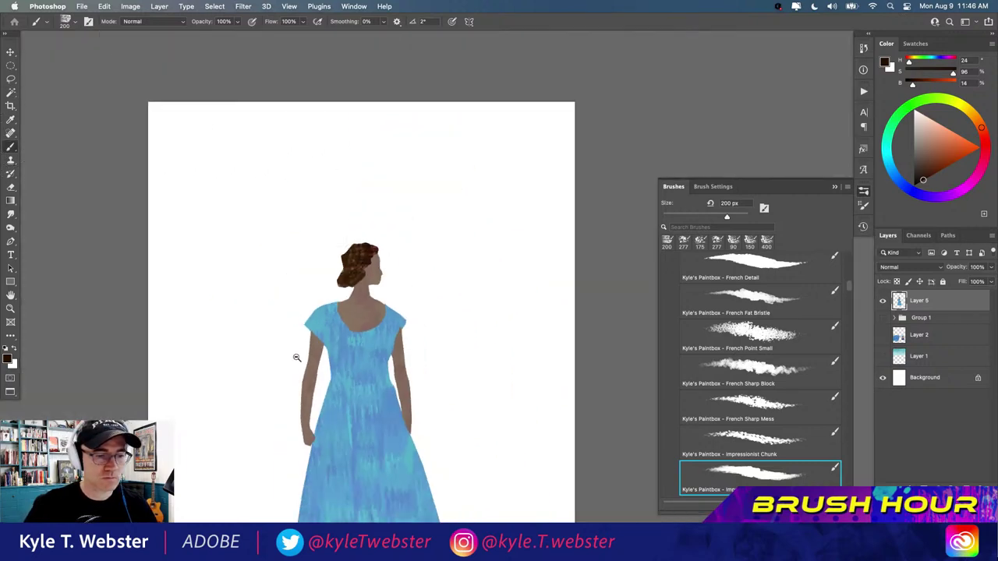
{"action": "left_click_drag", "start_coordinate": [326, 332], "coordinate": [332, 276]}
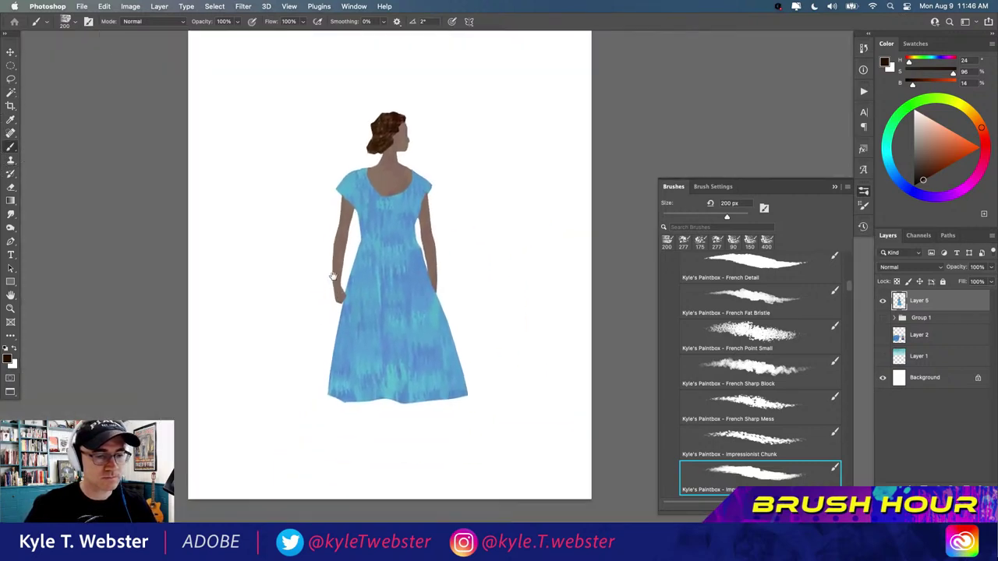
{"action": "scroll", "coordinate": [319, 229], "scroll_direction": "up", "scroll_amount": 4}
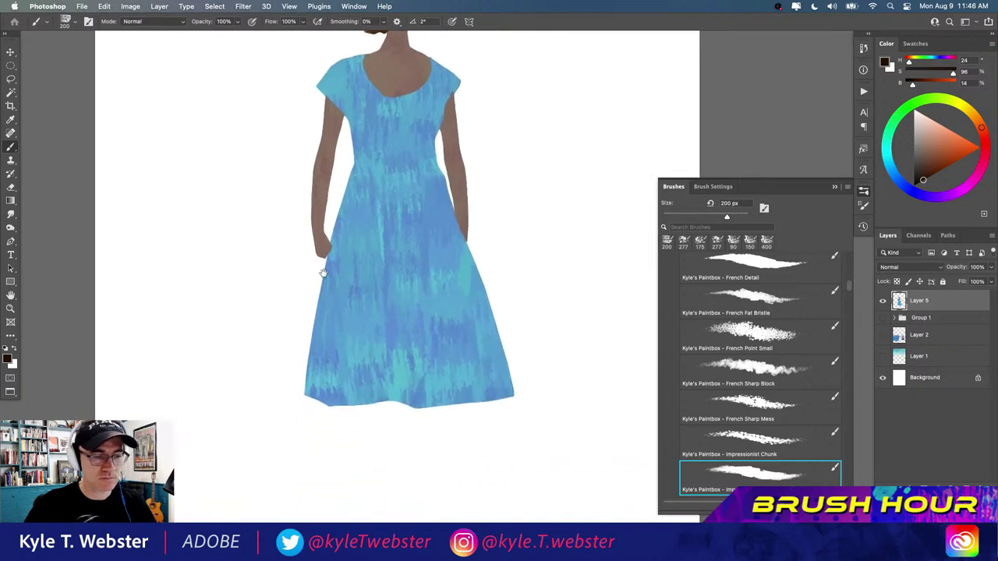
{"action": "scroll", "coordinate": [326, 266], "scroll_direction": "down", "scroll_amount": 4}
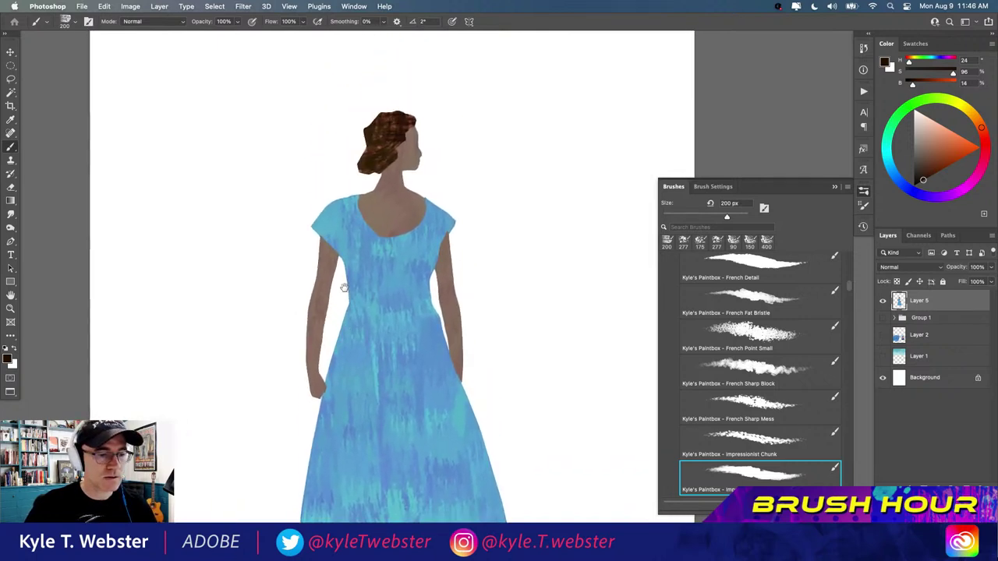
{"action": "left_click_drag", "start_coordinate": [306, 311], "coordinate": [307, 269]}
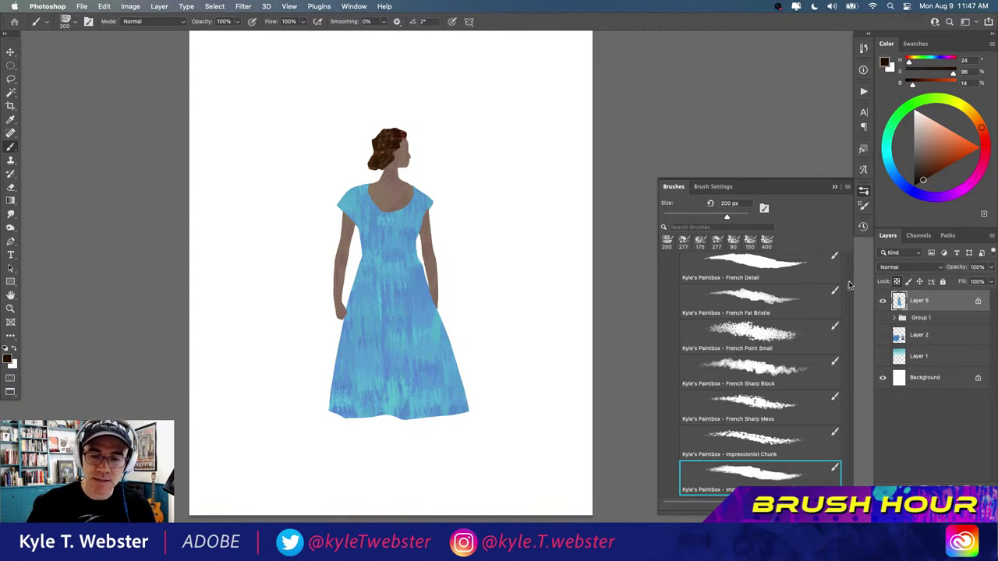
- Load the Seurat brush and set the paint colour to a lighter version of the dress blue
{"action": "scroll", "coordinate": [848, 281], "scroll_direction": "down", "scroll_amount": 5}
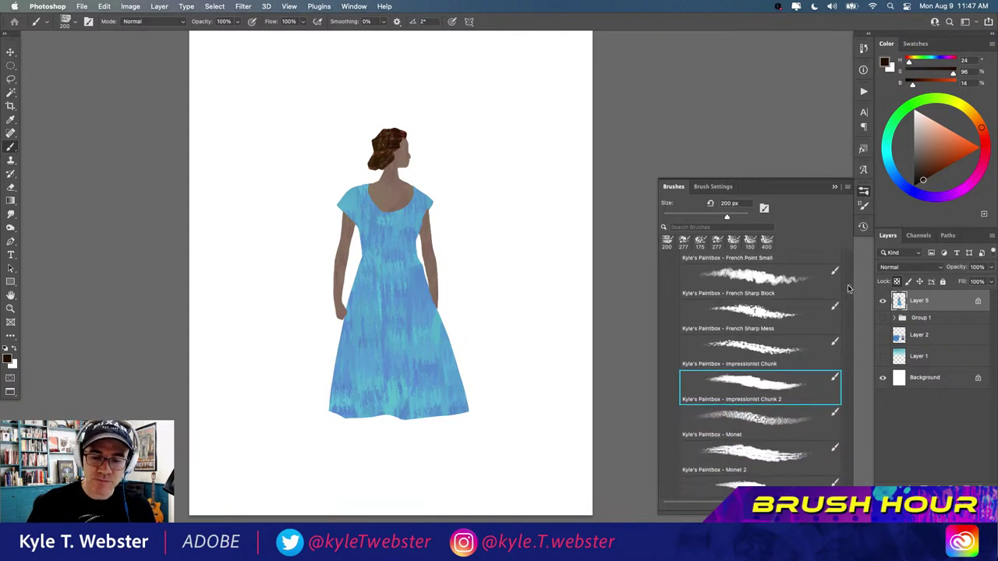
{"action": "scroll", "coordinate": [848, 293], "scroll_direction": "down", "scroll_amount": 3}
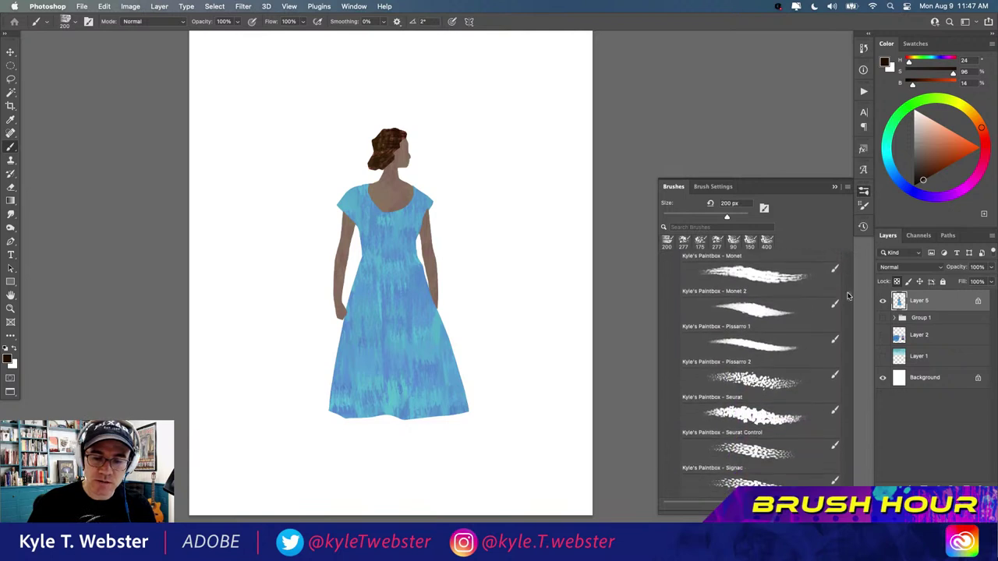
{"action": "left_click", "coordinate": [761, 343]}
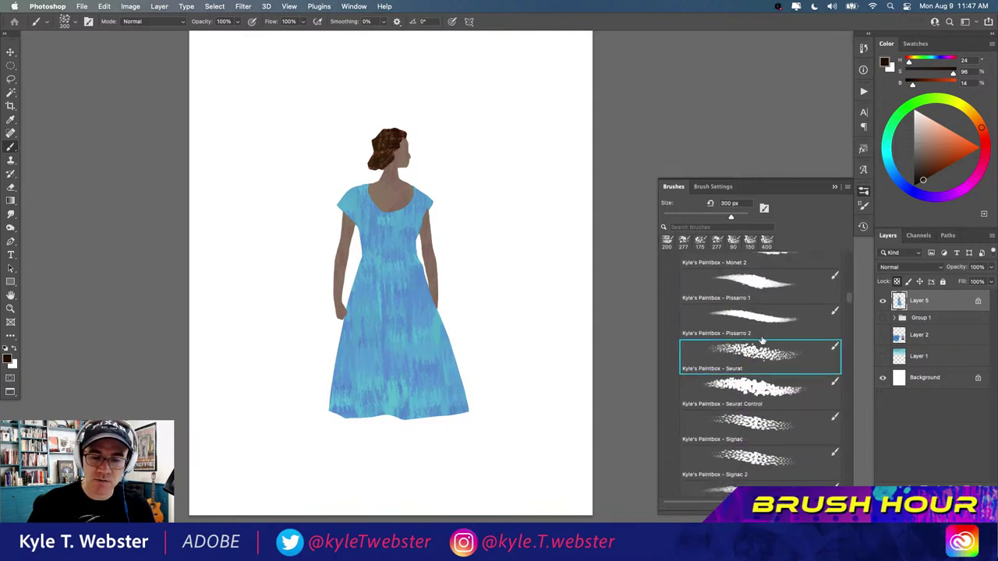
{"action": "left_click", "coordinate": [835, 188]}
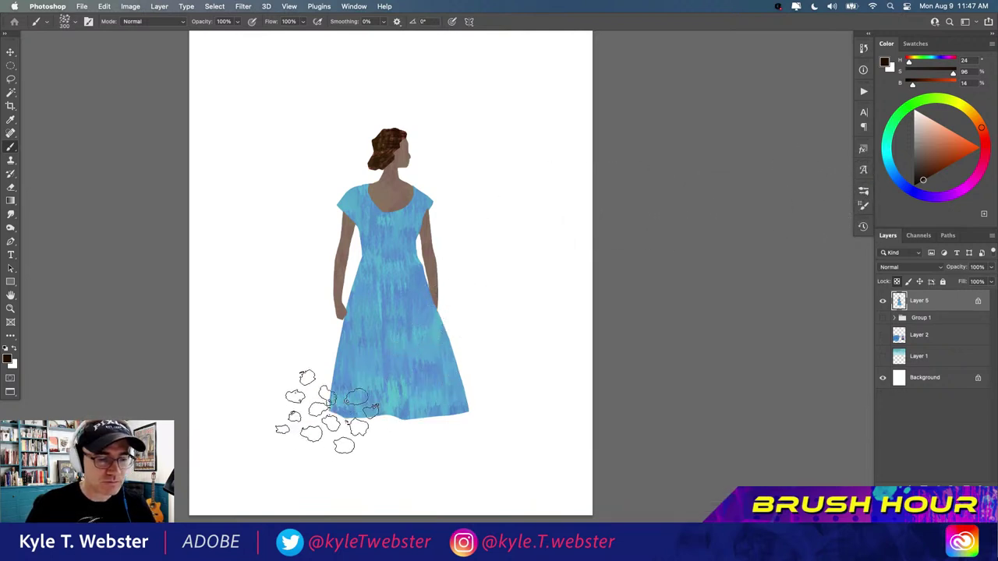
{"action": "left_click", "coordinate": [403, 312], "text": "alt"}
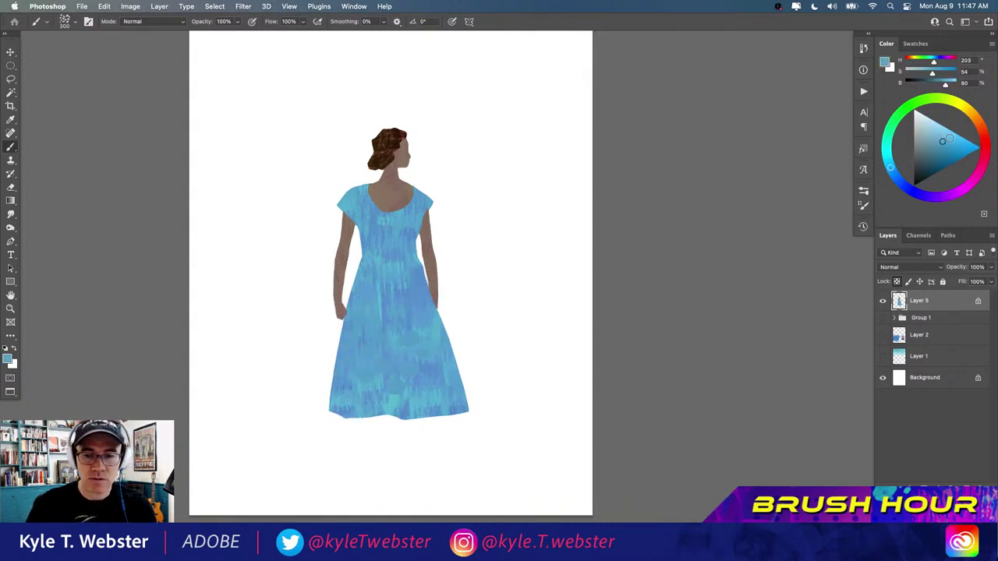
{"action": "left_click", "coordinate": [951, 137]}
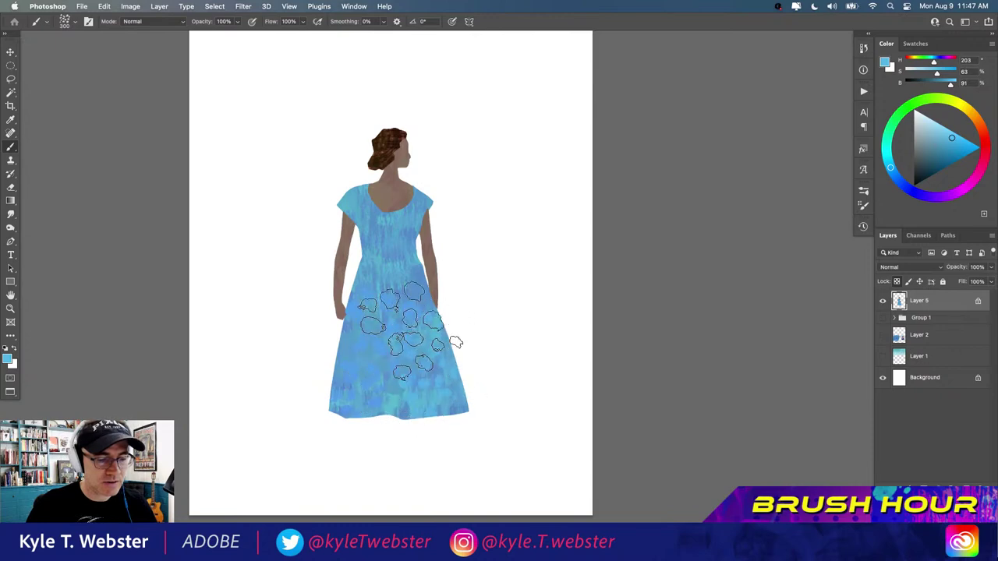
- Dab Seurat blue blobs across the lower dress, then move the figure up and right
{"action": "left_click", "coordinate": [362, 372], "text": "super"}
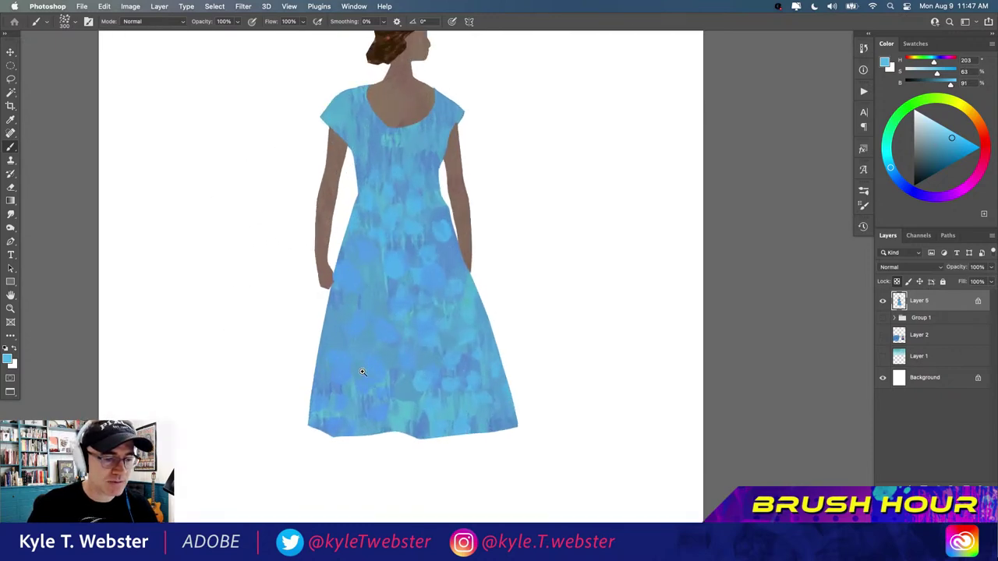
{"action": "left_click", "coordinate": [335, 355], "text": "super"}
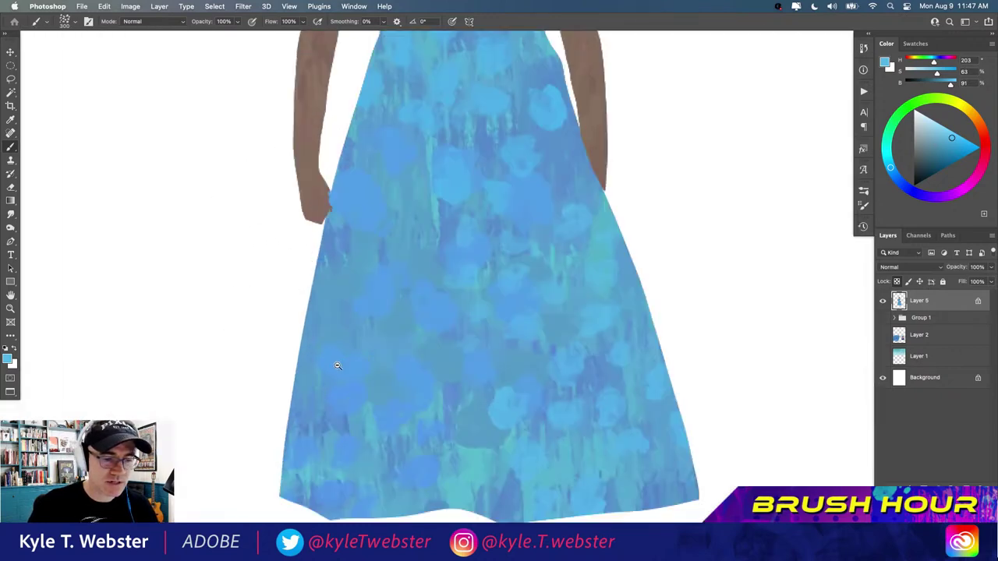
{"action": "left_click", "coordinate": [338, 365], "text": "alt"}
{"action": "left_click", "coordinate": [316, 367], "text": "alt"}
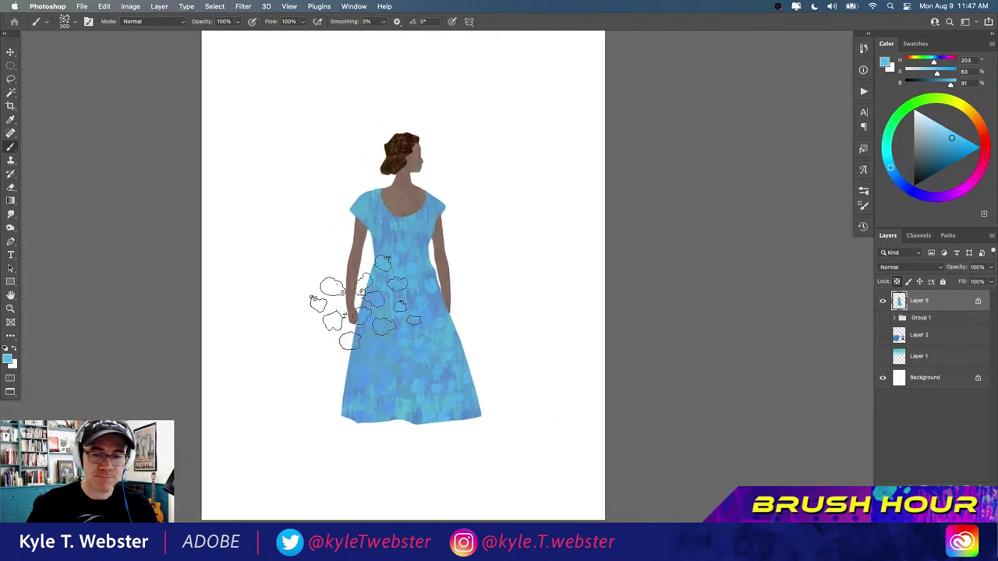
{"action": "mouse_move", "coordinate": [390, 412]}
{"action": "left_mouse_down"}
{"action": "mouse_move", "coordinate": [424, 434]}
{"action": "mouse_move", "coordinate": [397, 343]}
{"action": "mouse_move", "coordinate": [421, 370]}
{"action": "mouse_move", "coordinate": [374, 397]}
{"action": "mouse_move", "coordinate": [424, 366]}
{"action": "mouse_move", "coordinate": [464, 397]}
{"action": "mouse_move", "coordinate": [382, 413]}
{"action": "mouse_move", "coordinate": [417, 397]}
{"action": "mouse_move", "coordinate": [343, 402]}
{"action": "mouse_move", "coordinate": [401, 423]}
{"action": "mouse_move", "coordinate": [393, 359]}
{"action": "mouse_move", "coordinate": [405, 374]}
{"action": "mouse_move", "coordinate": [400, 434]}
{"action": "left_mouse_up"}
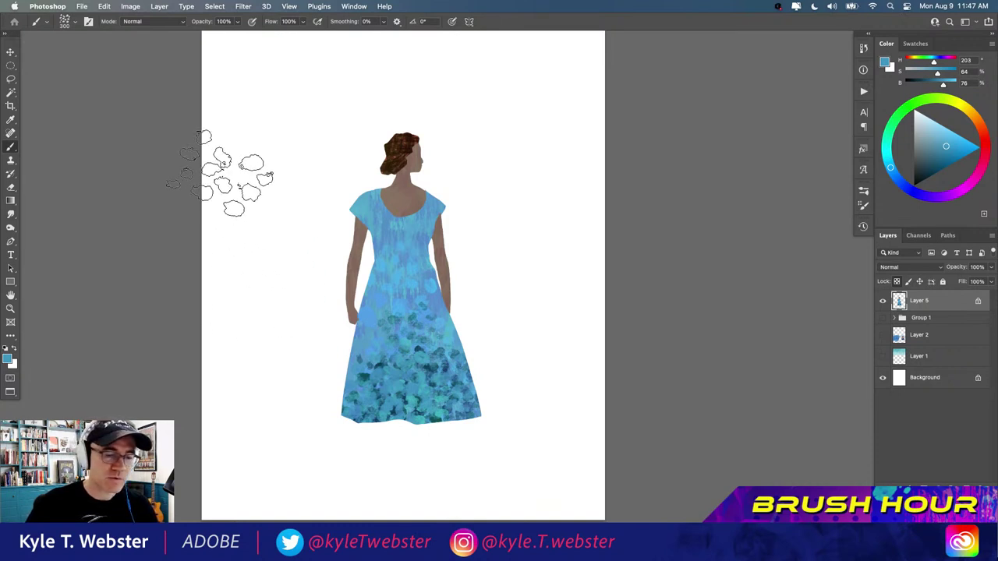
{"action": "key", "text": "v"}
{"action": "left_click_drag", "start_coordinate": [382, 247], "coordinate": [450, 189]}
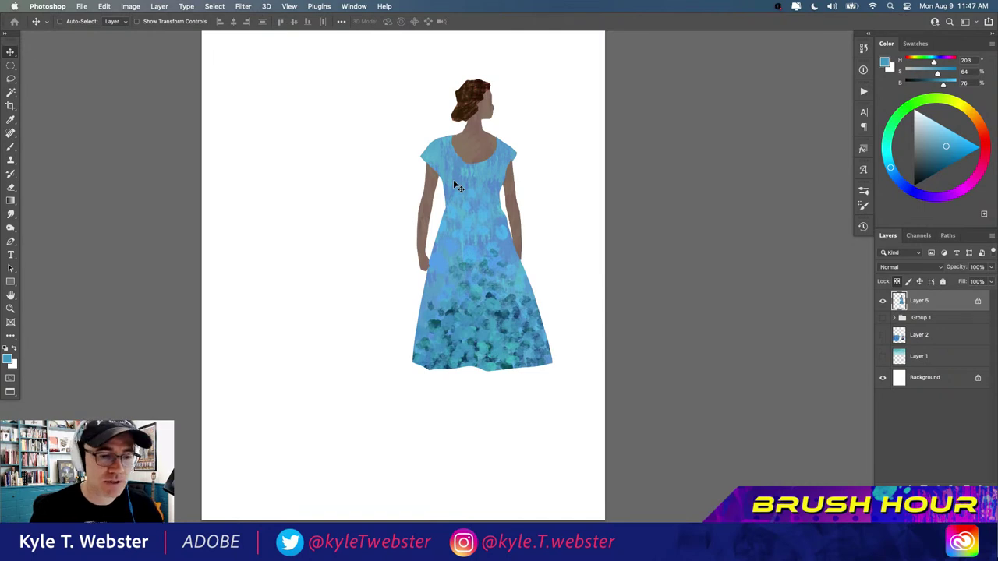
- Lasso and delete the stray pixels by both shoulders, then move the figure further up-right
{"action": "key", "text": "l"}
{"action": "scroll", "coordinate": [465, 144], "scroll_direction": "up", "scroll_amount": 5}
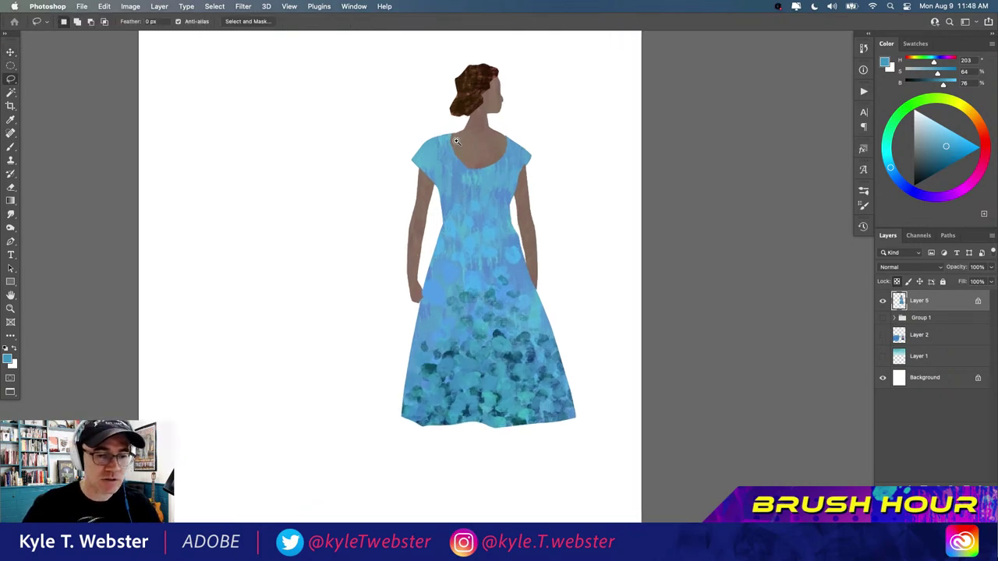
{"action": "left_click_drag", "start_coordinate": [443, 137], "coordinate": [413, 204]}
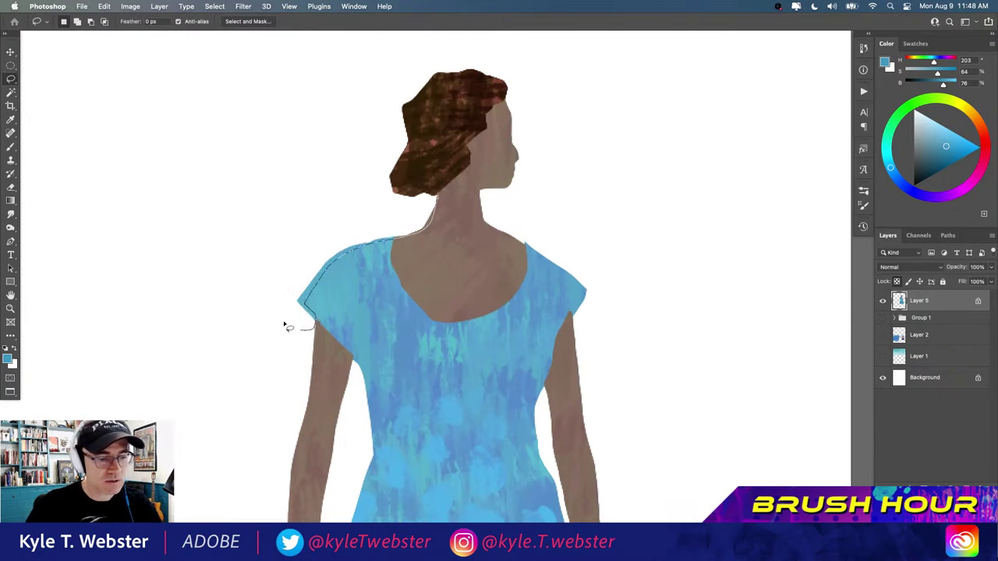
{"action": "left_click_drag", "start_coordinate": [389, 219], "coordinate": [417, 201]}
{"action": "key", "text": "BackSpace"}
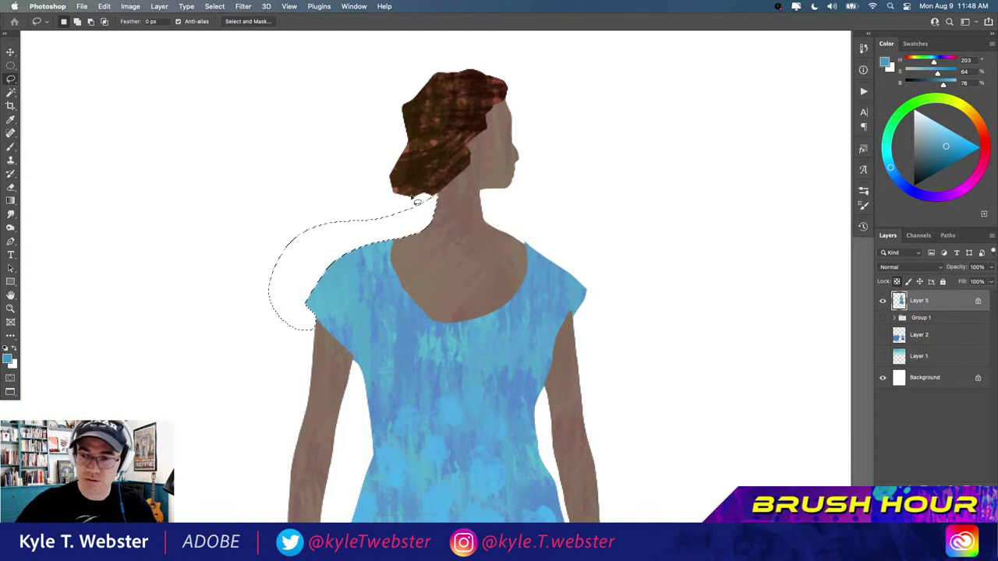
{"action": "key", "text": "super+d"}
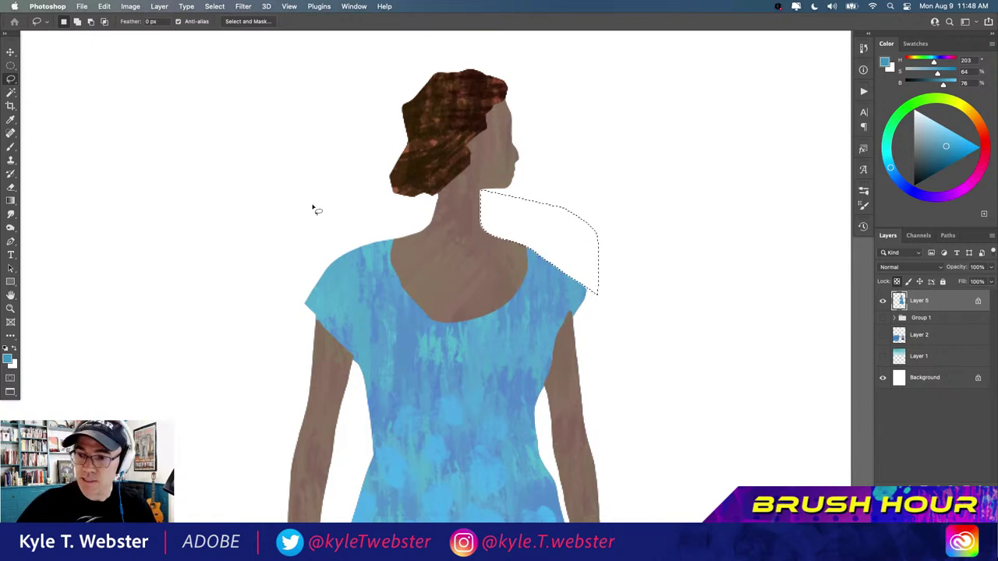
{"action": "key", "text": "super+d"}
{"action": "scroll", "coordinate": [343, 358], "scroll_direction": "down", "scroll_amount": 6}
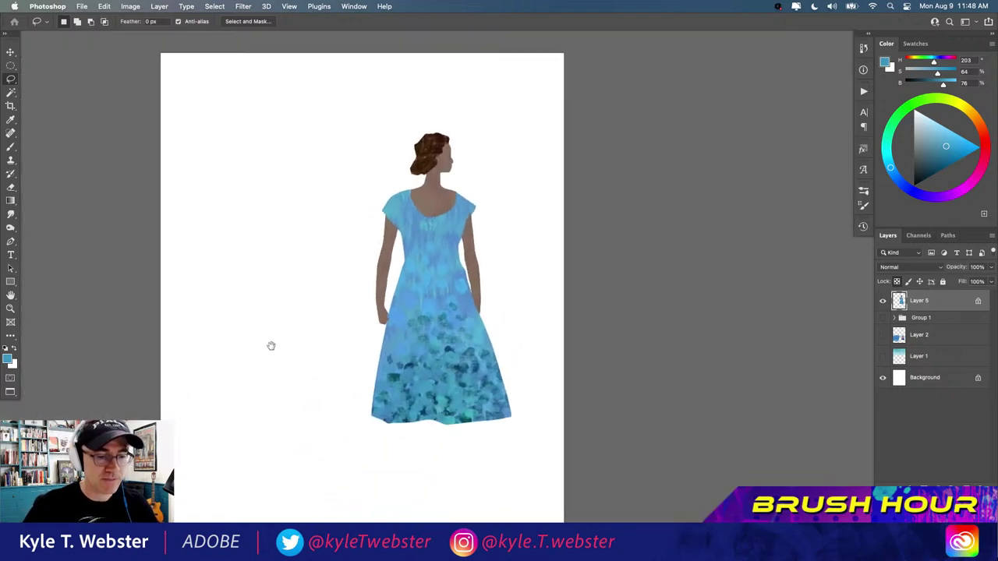
{"action": "left_click_drag", "start_coordinate": [411, 338], "coordinate": [445, 285]}
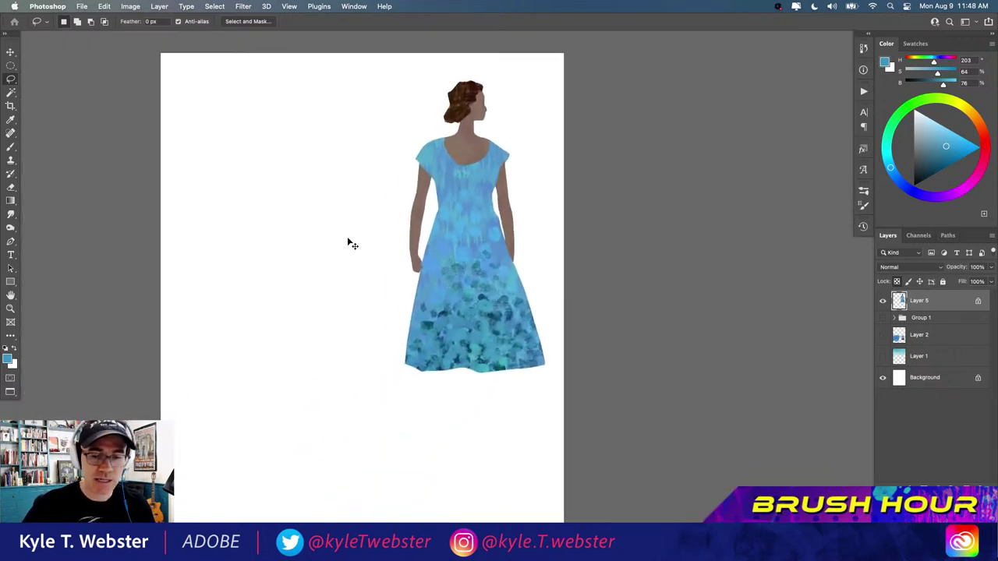
- Select the Kyle's Paintbox - Monet brush from the brush presets
{"action": "left_click", "coordinate": [863, 193]}
{"action": "key", "text": "b"}
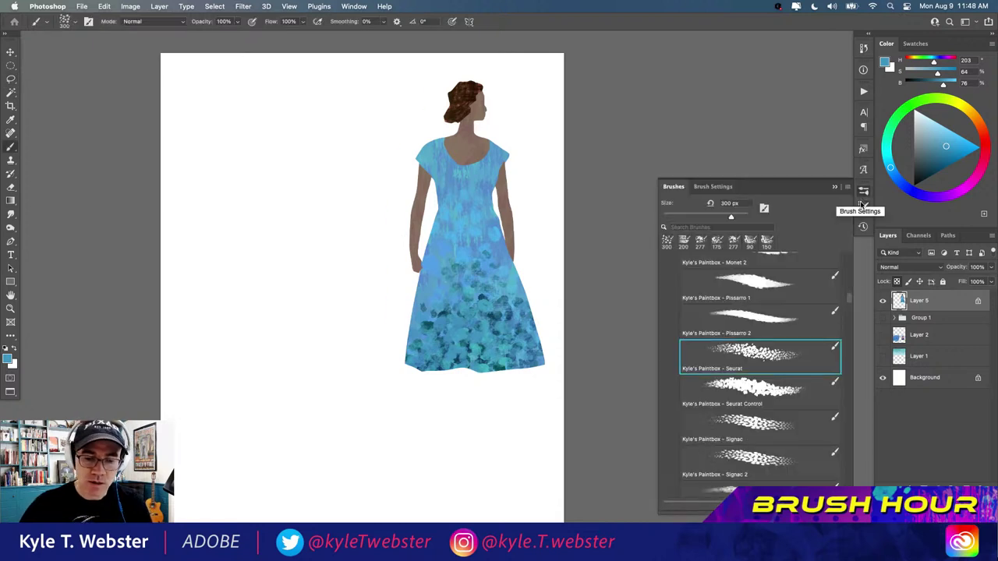
{"action": "scroll", "coordinate": [848, 299], "scroll_direction": "up", "scroll_amount": 10}
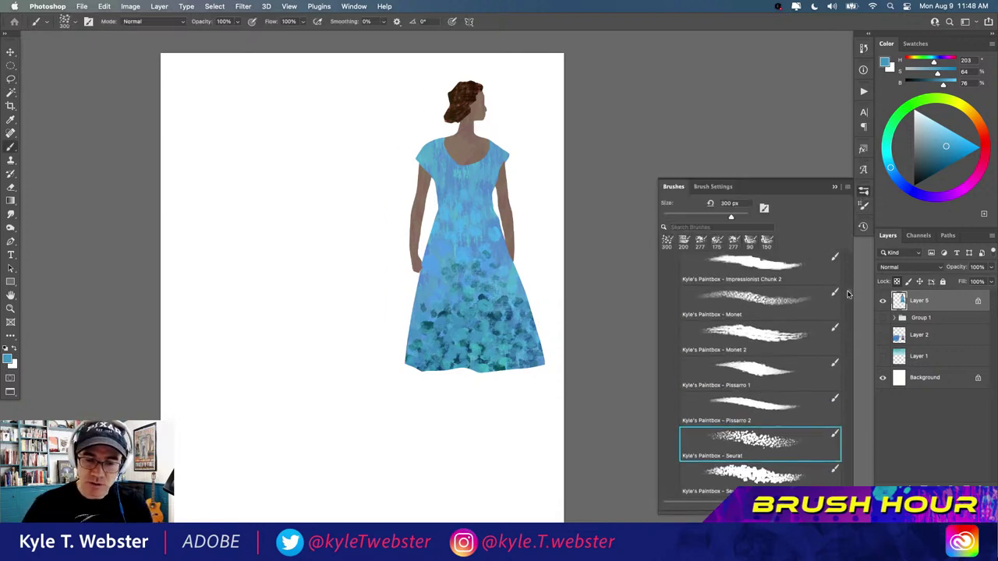
{"action": "scroll", "coordinate": [847, 290], "scroll_direction": "down", "scroll_amount": 2}
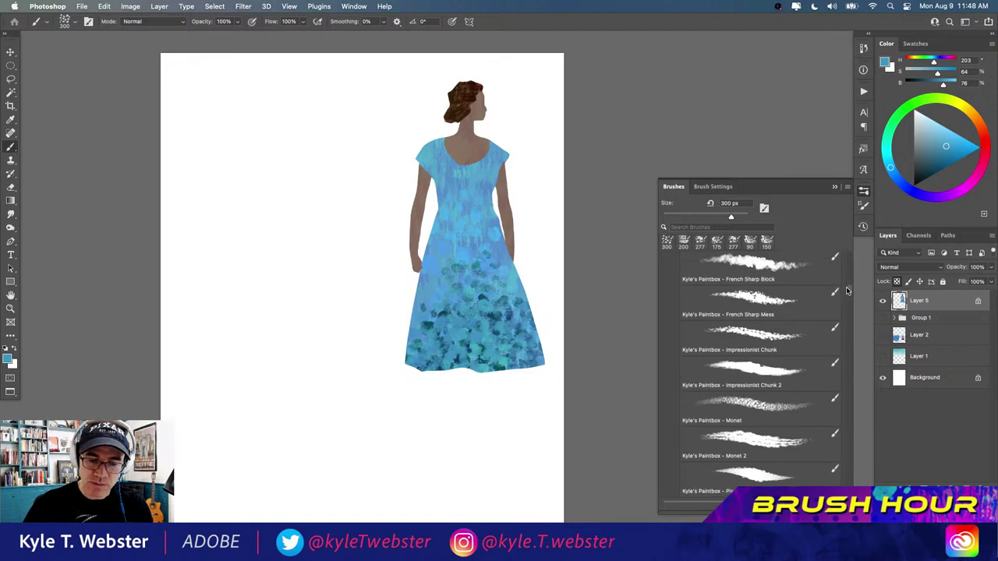
{"action": "left_click", "coordinate": [752, 393]}
{"action": "scroll", "coordinate": [272, 327], "scroll_direction": "left", "scroll_amount": 3}
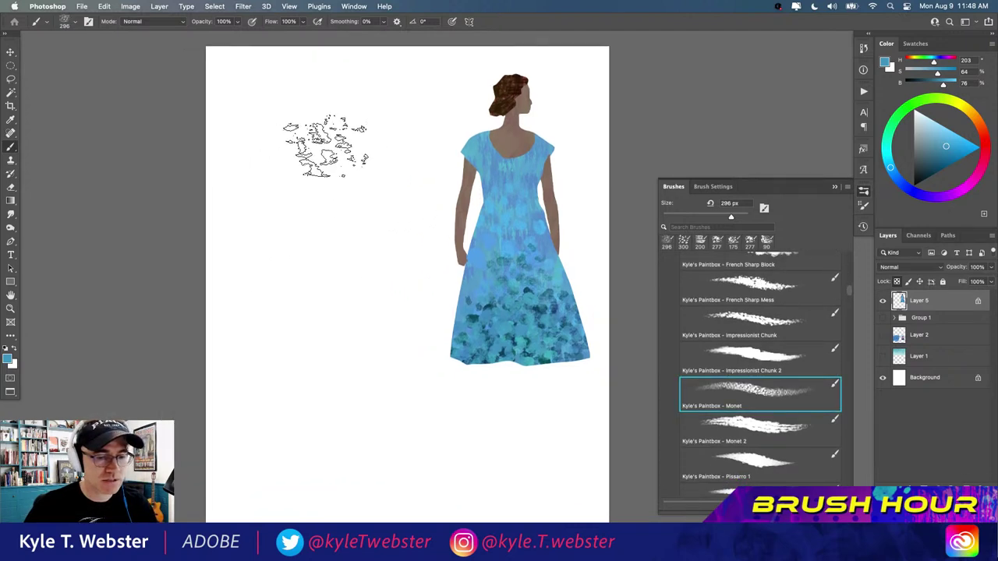
- Add a new layer above the figure and paint a large blue Monet patch
{"action": "key", "text": "super+alt+shift+n"}
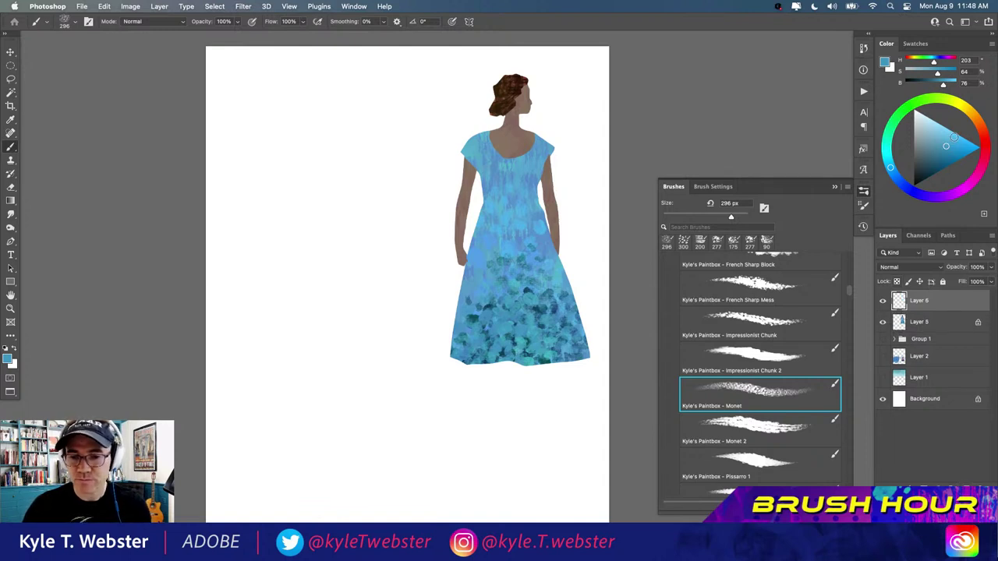
{"action": "scroll", "coordinate": [276, 260], "scroll_direction": "up", "scroll_amount": 2}
{"action": "mouse_move", "coordinate": [345, 205]}
{"action": "left_mouse_down"}
{"action": "mouse_move", "coordinate": [332, 105]}
{"action": "mouse_move", "coordinate": [310, 150]}
{"action": "mouse_move", "coordinate": [269, 164]}
{"action": "mouse_move", "coordinate": [275, 186]}
{"action": "mouse_move", "coordinate": [307, 157]}
{"action": "mouse_move", "coordinate": [341, 168]}
{"action": "mouse_move", "coordinate": [375, 142]}
{"action": "mouse_move", "coordinate": [335, 113]}
{"action": "mouse_move", "coordinate": [300, 118]}
{"action": "mouse_move", "coordinate": [258, 105]}
{"action": "mouse_move", "coordinate": [285, 90]}
{"action": "mouse_move", "coordinate": [262, 134]}
{"action": "mouse_move", "coordinate": [313, 131]}
{"action": "mouse_move", "coordinate": [299, 102]}
{"action": "mouse_move", "coordinate": [239, 130]}
{"action": "mouse_move", "coordinate": [239, 114]}
{"action": "mouse_move", "coordinate": [227, 131]}
{"action": "mouse_move", "coordinate": [238, 206]}
{"action": "mouse_move", "coordinate": [259, 198]}
{"action": "mouse_move", "coordinate": [246, 144]}
{"action": "mouse_move", "coordinate": [204, 129]}
{"action": "mouse_move", "coordinate": [259, 131]}
{"action": "mouse_move", "coordinate": [272, 183]}
{"action": "mouse_move", "coordinate": [331, 102]}
{"action": "mouse_move", "coordinate": [366, 125]}
{"action": "mouse_move", "coordinate": [405, 95]}
{"action": "mouse_move", "coordinate": [370, 135]}
{"action": "mouse_move", "coordinate": [354, 81]}
{"action": "mouse_move", "coordinate": [374, 103]}
{"action": "mouse_move", "coordinate": [327, 181]}
{"action": "mouse_move", "coordinate": [283, 209]}
{"action": "mouse_move", "coordinate": [292, 213]}
{"action": "mouse_move", "coordinate": [283, 154]}
{"action": "mouse_move", "coordinate": [285, 212]}
{"action": "mouse_move", "coordinate": [248, 236]}
{"action": "mouse_move", "coordinate": [260, 224]}
{"action": "mouse_move", "coordinate": [251, 172]}
{"action": "mouse_move", "coordinate": [192, 191]}
{"action": "mouse_move", "coordinate": [226, 173]}
{"action": "mouse_move", "coordinate": [218, 76]}
{"action": "mouse_move", "coordinate": [243, 175]}
{"action": "mouse_move", "coordinate": [225, 113]}
{"action": "mouse_move", "coordinate": [259, 153]}
{"action": "mouse_move", "coordinate": [296, 125]}
{"action": "mouse_move", "coordinate": [343, 136]}
{"action": "mouse_move", "coordinate": [384, 100]}
{"action": "mouse_move", "coordinate": [418, 125]}
{"action": "mouse_move", "coordinate": [391, 175]}
{"action": "mouse_move", "coordinate": [344, 180]}
{"action": "mouse_move", "coordinate": [304, 212]}
{"action": "mouse_move", "coordinate": [337, 147]}
{"action": "mouse_move", "coordinate": [265, 152]}
{"action": "mouse_move", "coordinate": [335, 106]}
{"action": "mouse_move", "coordinate": [366, 161]}
{"action": "mouse_move", "coordinate": [331, 183]}
{"action": "mouse_move", "coordinate": [262, 199]}
{"action": "mouse_move", "coordinate": [334, 169]}
{"action": "mouse_move", "coordinate": [372, 180]}
{"action": "mouse_move", "coordinate": [271, 87]}
{"action": "left_mouse_up"}
{"action": "scroll", "coordinate": [267, 182], "scroll_direction": "up", "scroll_amount": 5}
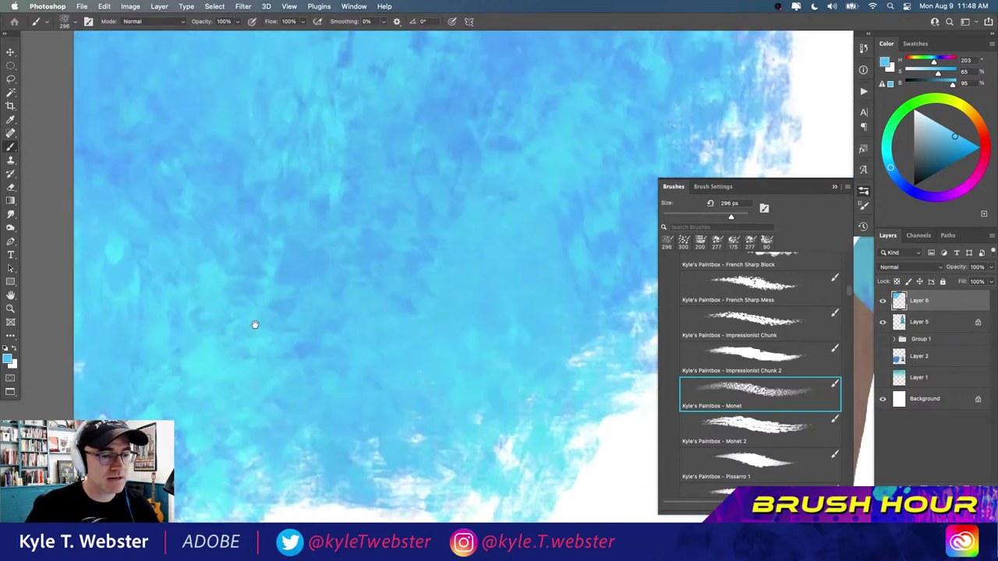
{"action": "scroll", "coordinate": [253, 353], "scroll_direction": "down", "scroll_amount": 5}
{"action": "left_click_drag", "start_coordinate": [250, 350], "coordinate": [251, 208]}
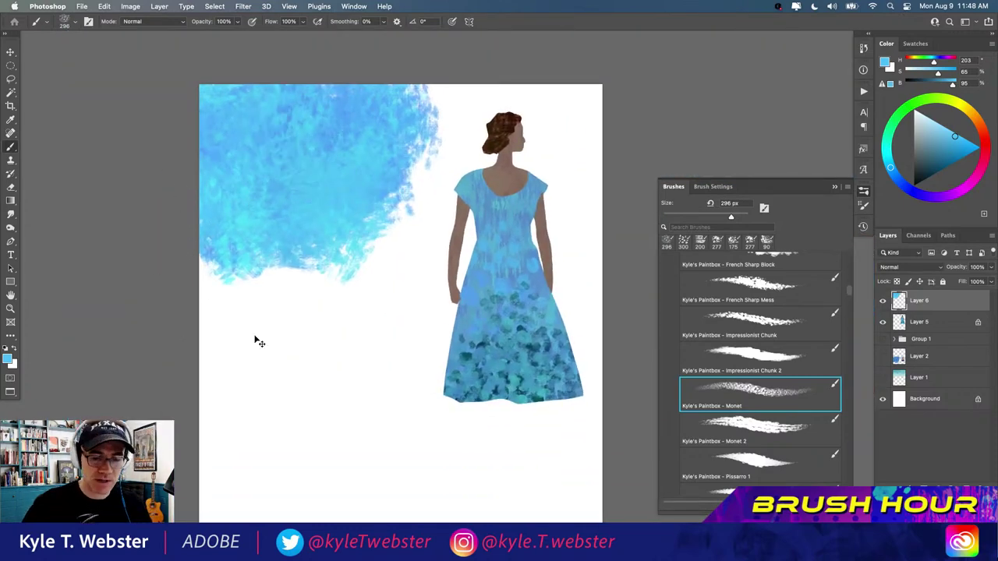
- Undo the large patch and repaint a blue Monet 2 patch at the upper left
{"action": "key", "text": "super+z"}
{"action": "key", "text": "super+z"}
{"action": "key", "text": "super+z"}
{"action": "key", "text": "period"}
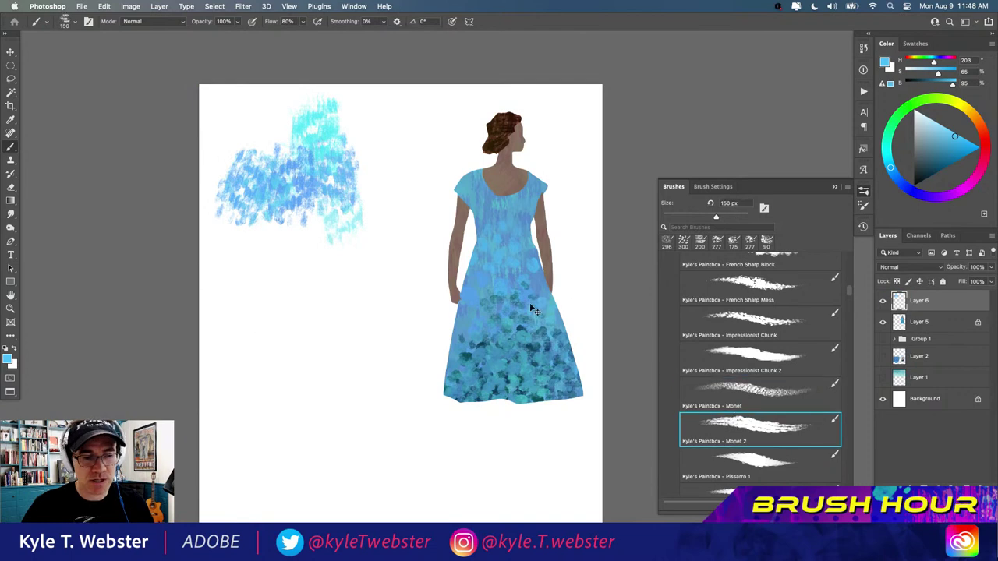
{"action": "key", "text": "super+z"}
{"action": "key", "text": "super+z"}
{"action": "key", "text": "super+z"}
{"action": "mouse_move", "coordinate": [334, 237]}
{"action": "left_mouse_down"}
{"action": "mouse_move", "coordinate": [318, 189]}
{"action": "mouse_move", "coordinate": [289, 232]}
{"action": "mouse_move", "coordinate": [281, 209]}
{"action": "mouse_move", "coordinate": [305, 177]}
{"action": "mouse_move", "coordinate": [348, 179]}
{"action": "mouse_move", "coordinate": [342, 167]}
{"action": "mouse_move", "coordinate": [319, 178]}
{"action": "mouse_move", "coordinate": [275, 173]}
{"action": "mouse_move", "coordinate": [334, 148]}
{"action": "mouse_move", "coordinate": [303, 146]}
{"action": "mouse_move", "coordinate": [351, 140]}
{"action": "mouse_move", "coordinate": [326, 136]}
{"action": "mouse_move", "coordinate": [362, 141]}
{"action": "mouse_move", "coordinate": [361, 172]}
{"action": "mouse_move", "coordinate": [375, 173]}
{"action": "mouse_move", "coordinate": [348, 160]}
{"action": "mouse_move", "coordinate": [376, 141]}
{"action": "mouse_move", "coordinate": [359, 149]}
{"action": "mouse_move", "coordinate": [314, 138]}
{"action": "mouse_move", "coordinate": [348, 125]}
{"action": "mouse_move", "coordinate": [375, 141]}
{"action": "mouse_move", "coordinate": [362, 117]}
{"action": "mouse_move", "coordinate": [338, 115]}
{"action": "mouse_move", "coordinate": [370, 103]}
{"action": "mouse_move", "coordinate": [354, 116]}
{"action": "mouse_move", "coordinate": [328, 107]}
{"action": "mouse_move", "coordinate": [303, 129]}
{"action": "mouse_move", "coordinate": [305, 109]}
{"action": "mouse_move", "coordinate": [330, 90]}
{"action": "mouse_move", "coordinate": [320, 123]}
{"action": "mouse_move", "coordinate": [290, 150]}
{"action": "left_mouse_up"}
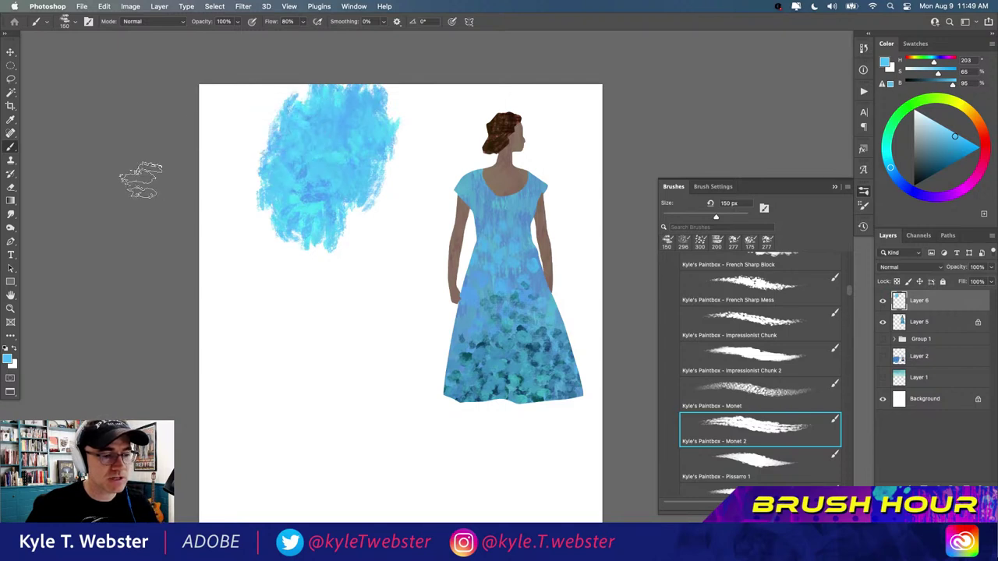
- Lasso the light-blue Monet 2 patch on Layer 6 and delete it
{"action": "key", "text": "l"}
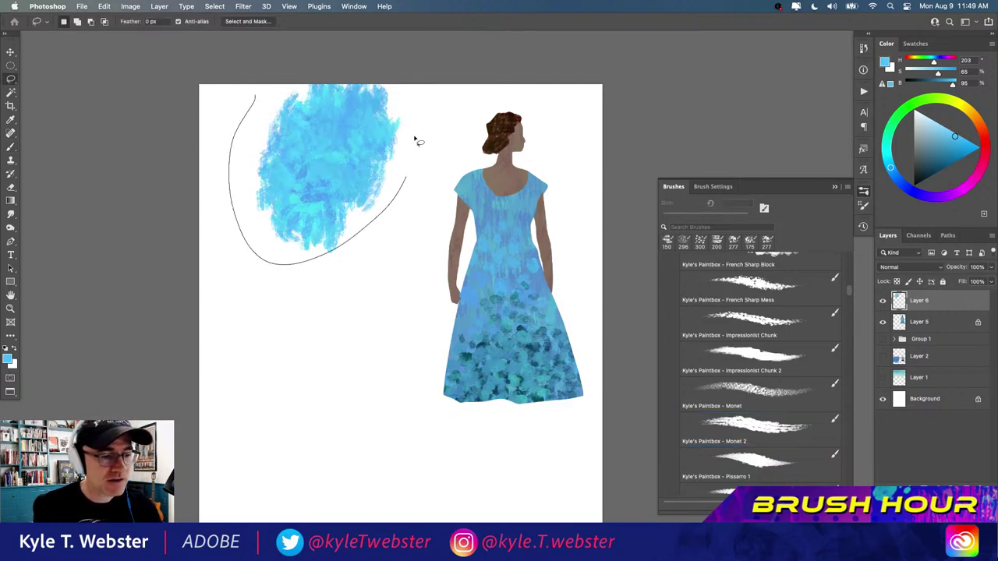
{"action": "left_click_drag", "start_coordinate": [417, 141], "coordinate": [288, 70]}
{"action": "key", "text": "Delete"}
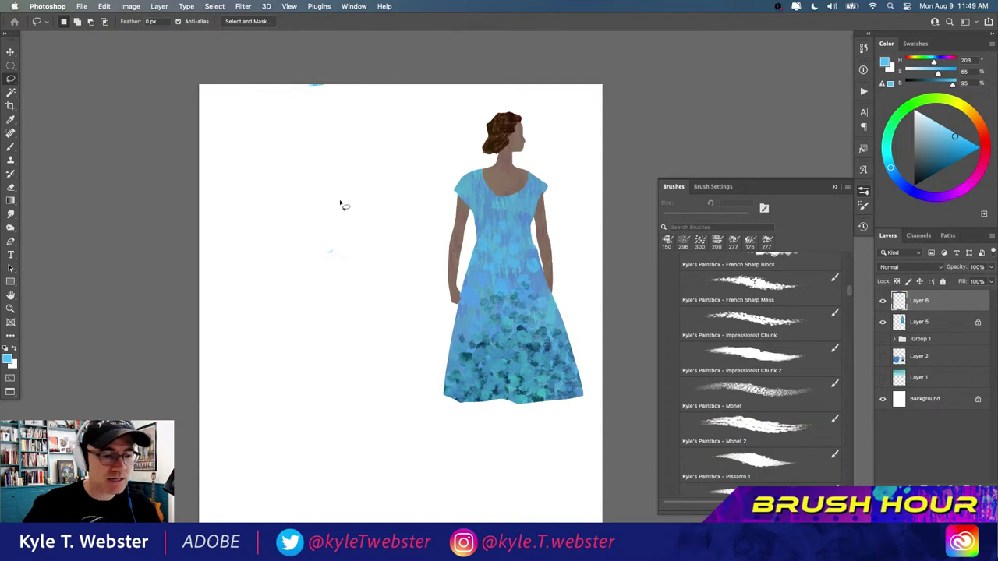
{"action": "key", "text": "super+d"}
- Try a blue stroke near the page top, undo it, and nudge the view up
{"action": "key", "text": "b"}
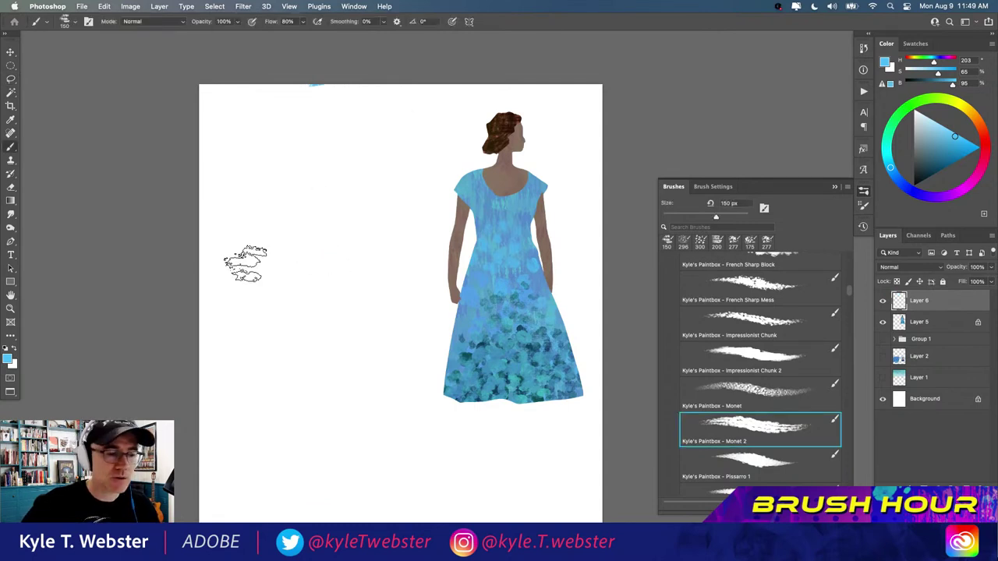
{"action": "left_click_drag", "start_coordinate": [282, 84], "coordinate": [343, 117]}
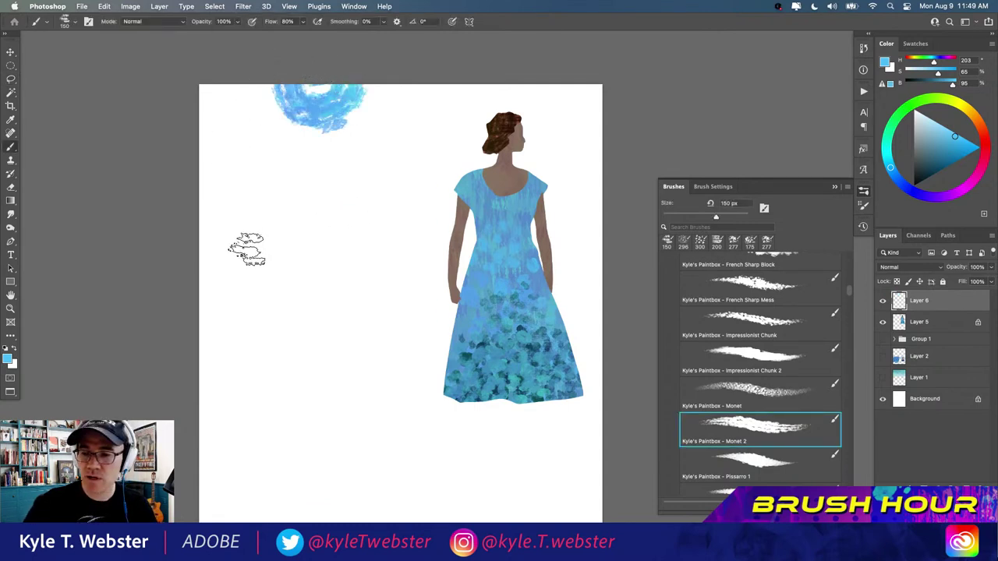
{"action": "key", "text": "super+z"}
{"action": "key", "text": "super+z"}
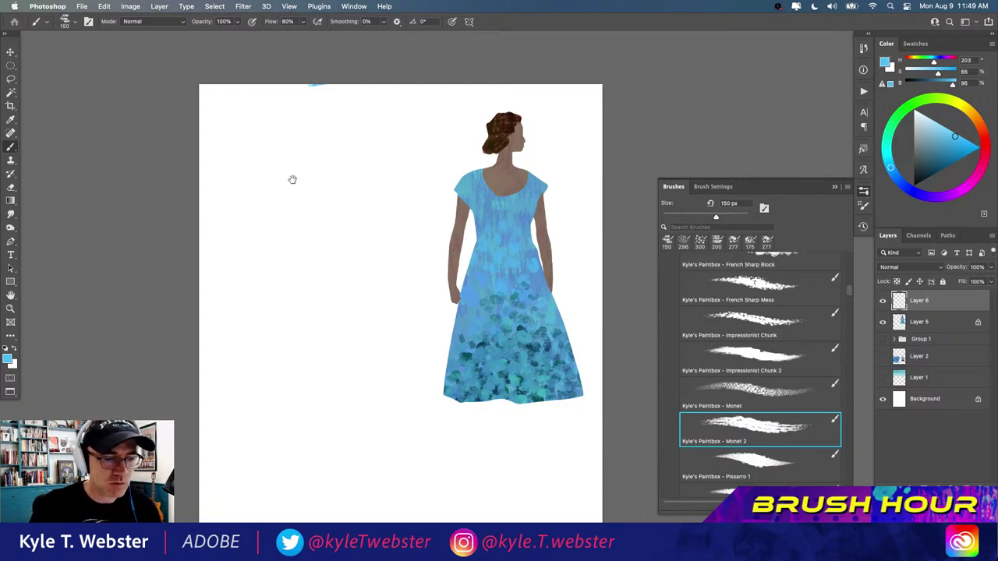
{"action": "left_click_drag", "start_coordinate": [291, 179], "coordinate": [295, 147]}
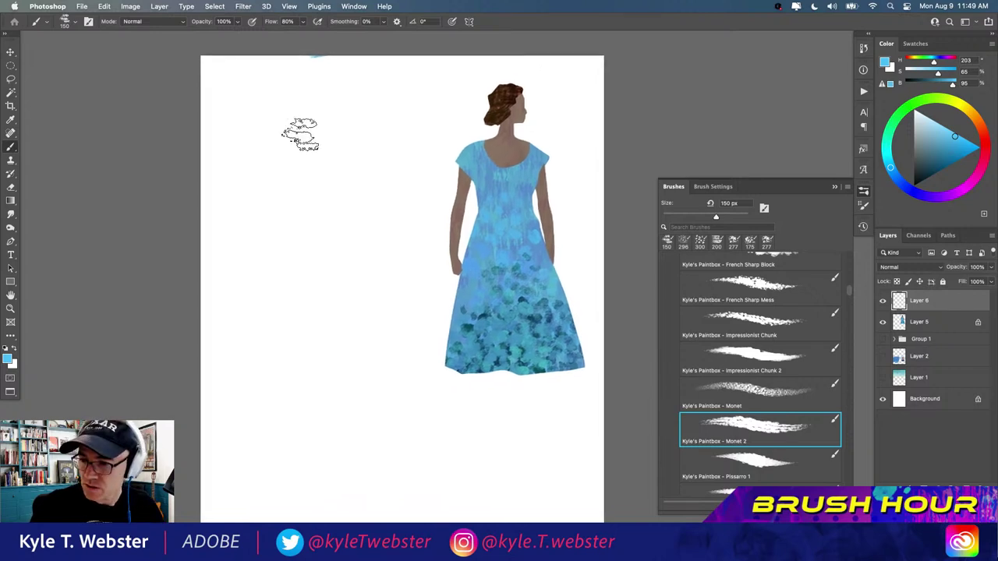
{"action": "mouse_move", "coordinate": [281, 158]}
{"action": "left_mouse_down"}
{"action": "mouse_move", "coordinate": [278, 136]}
{"action": "mouse_move", "coordinate": [284, 144]}
{"action": "left_mouse_up"}
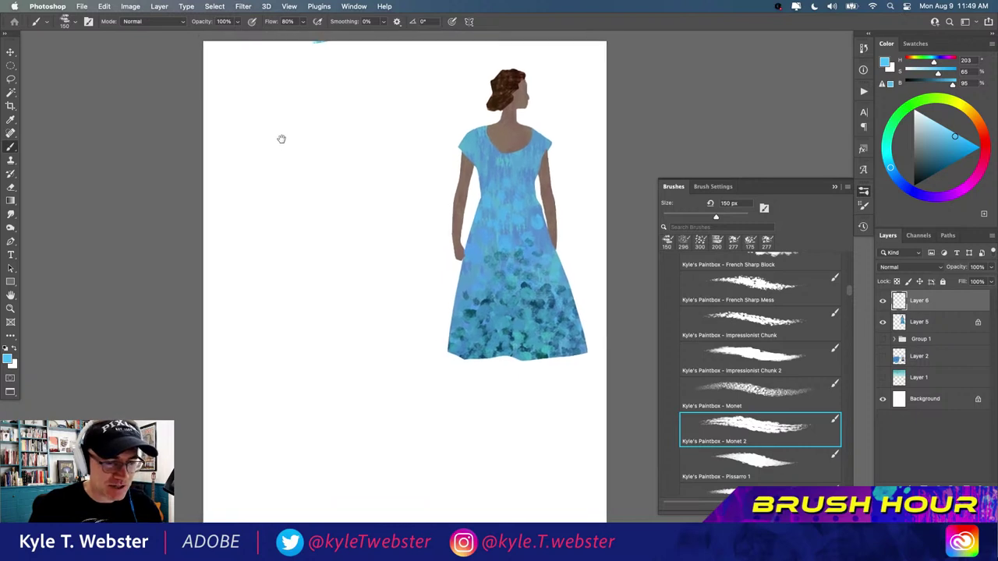
- Paint vertical blue test strokes with Pissarro 1 at 90% flow, then undo them
{"action": "left_click", "coordinate": [761, 455]}
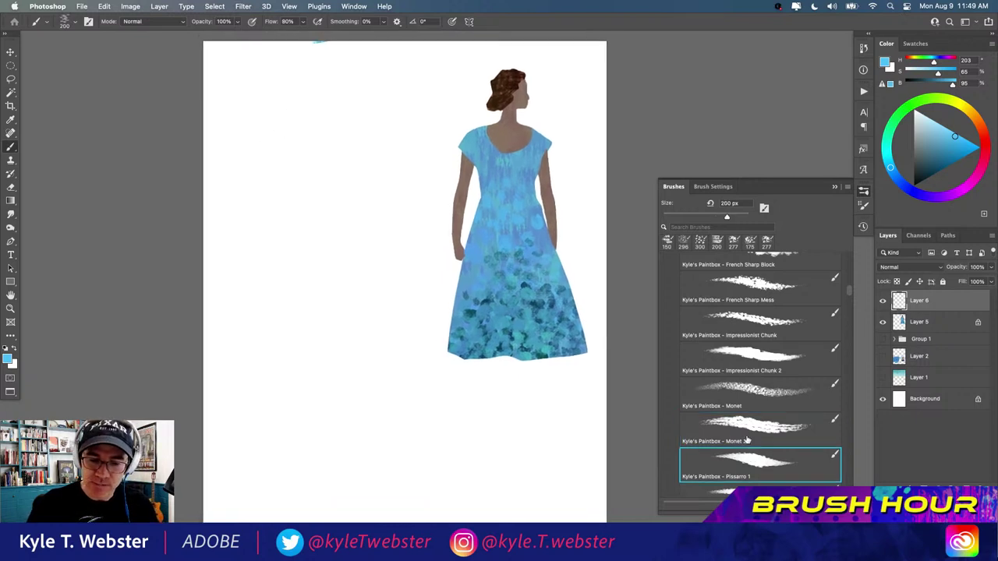
{"action": "key", "text": "shift+9"}
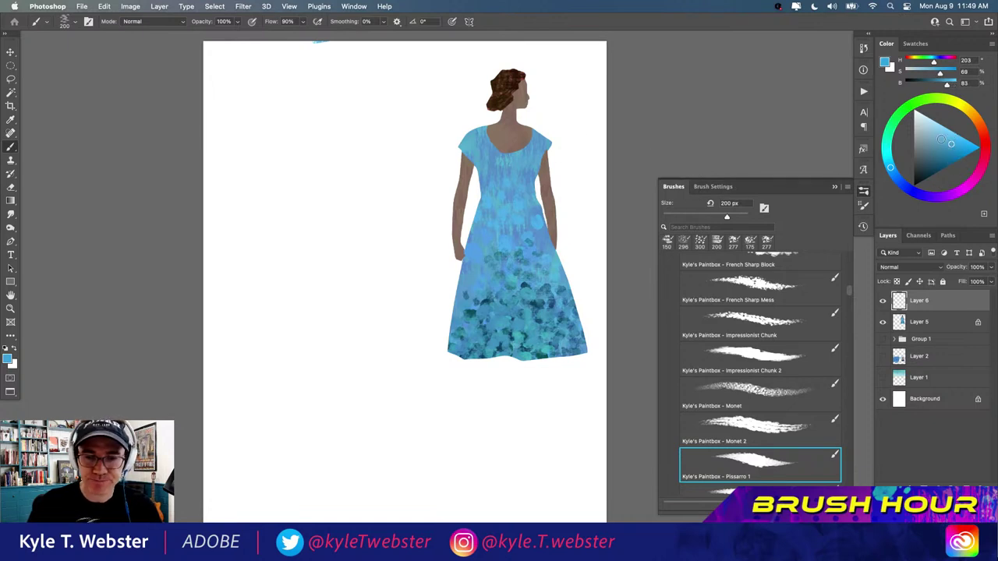
{"action": "mouse_move", "coordinate": [323, 150]}
{"action": "left_mouse_down"}
{"action": "mouse_move", "coordinate": [332, 209]}
{"action": "mouse_move", "coordinate": [325, 269]}
{"action": "left_mouse_up"}
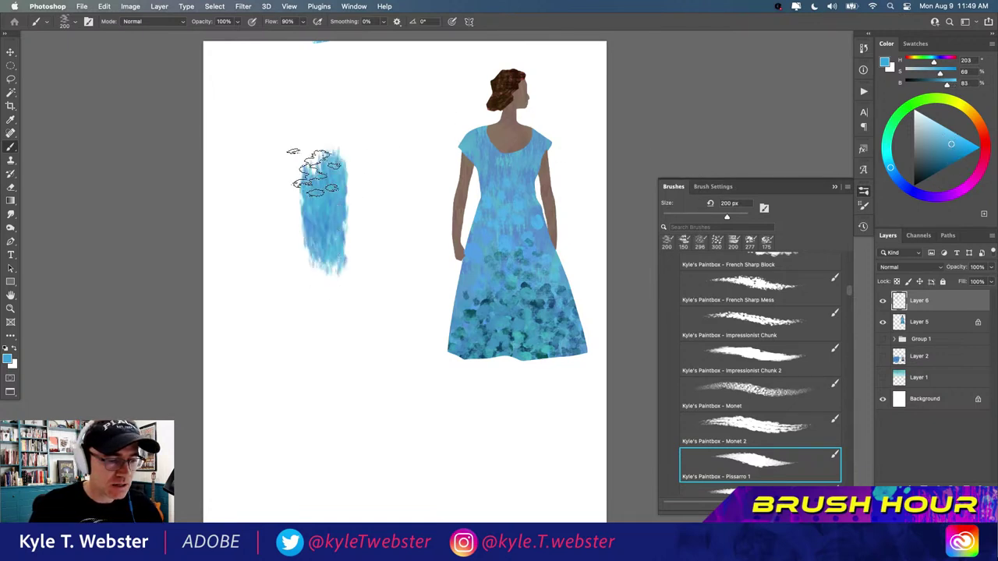
{"action": "mouse_move", "coordinate": [315, 170]}
{"action": "left_mouse_down"}
{"action": "mouse_move", "coordinate": [295, 265]}
{"action": "mouse_move", "coordinate": [285, 168]}
{"action": "mouse_move", "coordinate": [278, 257]}
{"action": "mouse_move", "coordinate": [274, 163]}
{"action": "mouse_move", "coordinate": [267, 289]}
{"action": "left_mouse_up"}
{"action": "scroll", "coordinate": [289, 222], "scroll_direction": "up", "scroll_amount": 5}
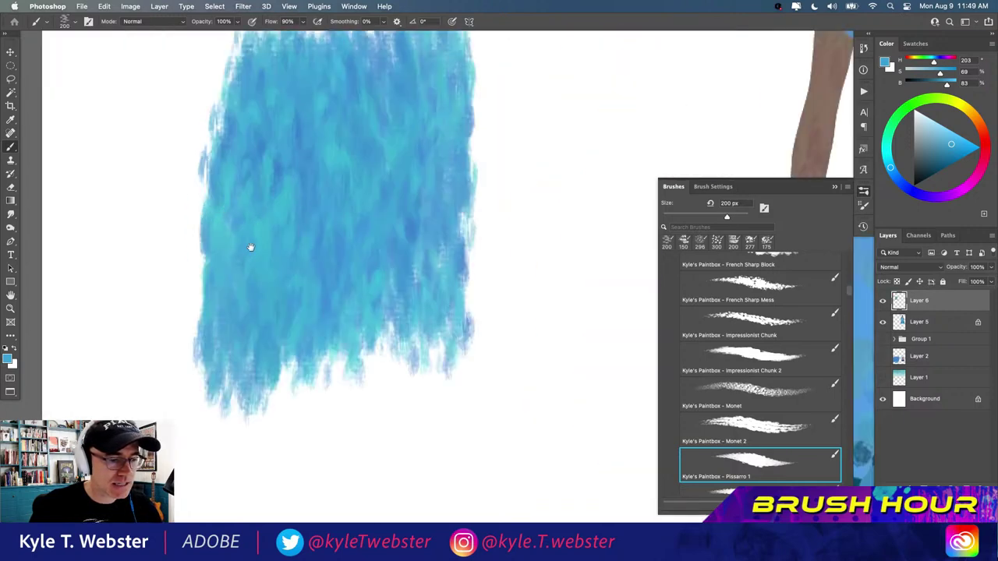
{"action": "scroll", "coordinate": [254, 258], "scroll_direction": "down", "scroll_amount": 3}
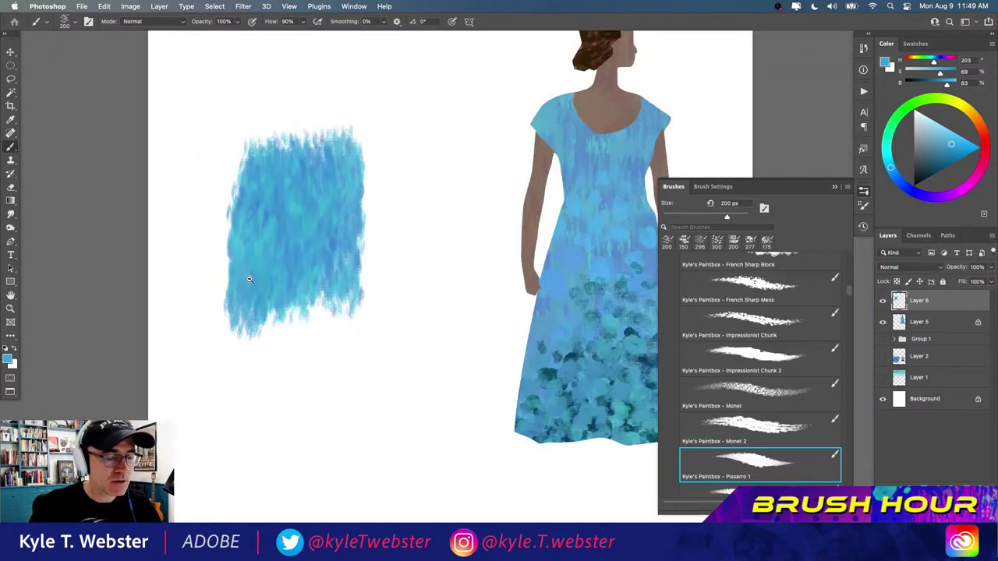
{"action": "scroll", "coordinate": [249, 279], "scroll_direction": "down", "scroll_amount": 3}
{"action": "scroll", "coordinate": [243, 219], "scroll_direction": "down", "scroll_amount": 2}
{"action": "key", "text": "super+z"}
{"action": "key", "text": "super+z"}
{"action": "key", "text": "super+z"}
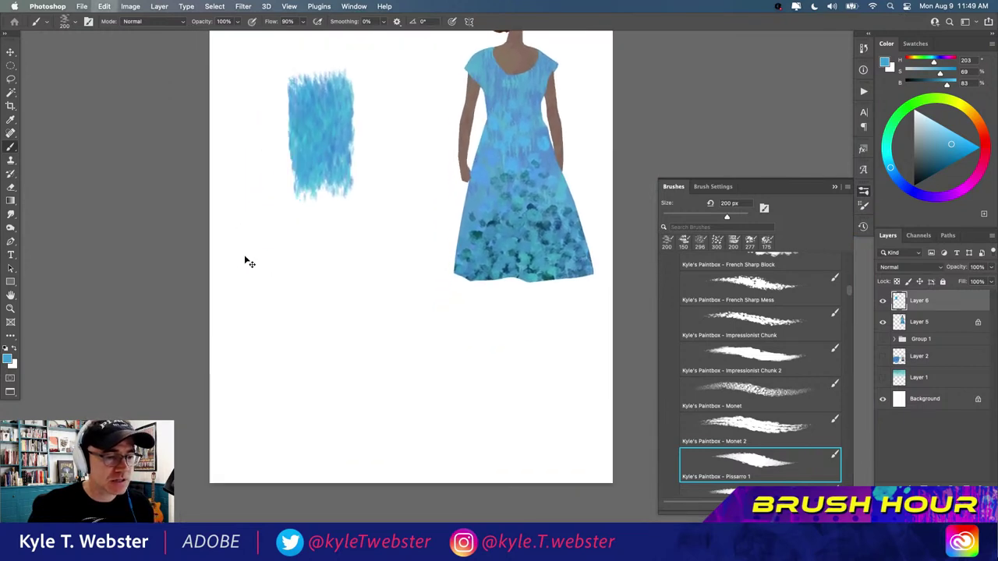
- Undo leftover test strokes and scrub wide Pissarro 1 strokes into a turquoise water band
{"action": "key", "text": "super+z"}
{"action": "key", "text": "super+z"}
{"action": "key", "text": "super+z"}
{"action": "key", "text": "super+z"}
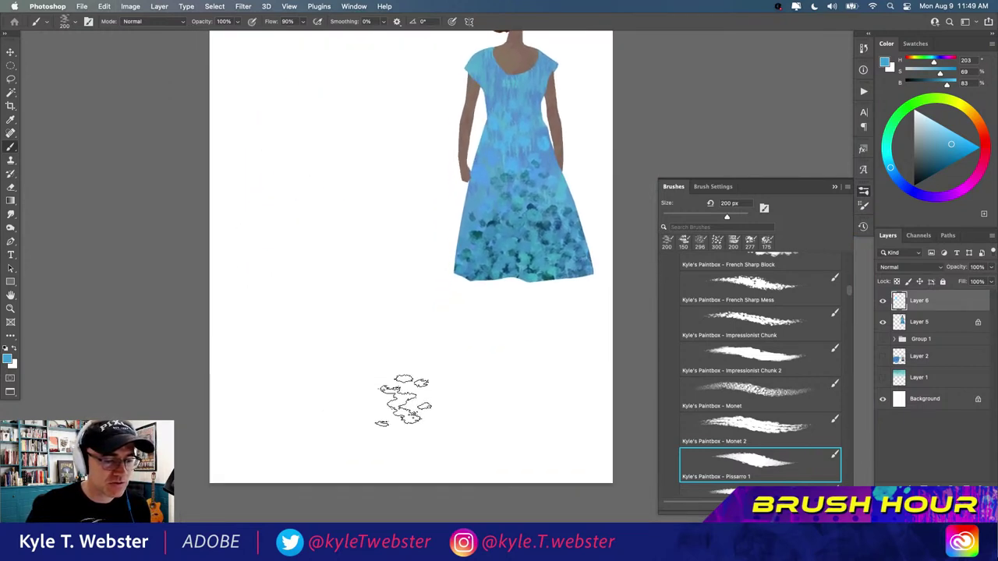
{"action": "mouse_move", "coordinate": [537, 408]}
{"action": "left_mouse_down"}
{"action": "mouse_move", "coordinate": [237, 394]}
{"action": "mouse_move", "coordinate": [542, 392]}
{"action": "mouse_move", "coordinate": [209, 386]}
{"action": "mouse_move", "coordinate": [562, 383]}
{"action": "mouse_move", "coordinate": [488, 391]}
{"action": "mouse_move", "coordinate": [612, 379]}
{"action": "mouse_move", "coordinate": [425, 378]}
{"action": "mouse_move", "coordinate": [497, 370]}
{"action": "mouse_move", "coordinate": [206, 380]}
{"action": "mouse_move", "coordinate": [587, 376]}
{"action": "mouse_move", "coordinate": [598, 391]}
{"action": "mouse_move", "coordinate": [588, 407]}
{"action": "mouse_move", "coordinate": [523, 412]}
{"action": "mouse_move", "coordinate": [606, 414]}
{"action": "mouse_move", "coordinate": [345, 413]}
{"action": "mouse_move", "coordinate": [460, 411]}
{"action": "mouse_move", "coordinate": [368, 402]}
{"action": "left_mouse_up"}
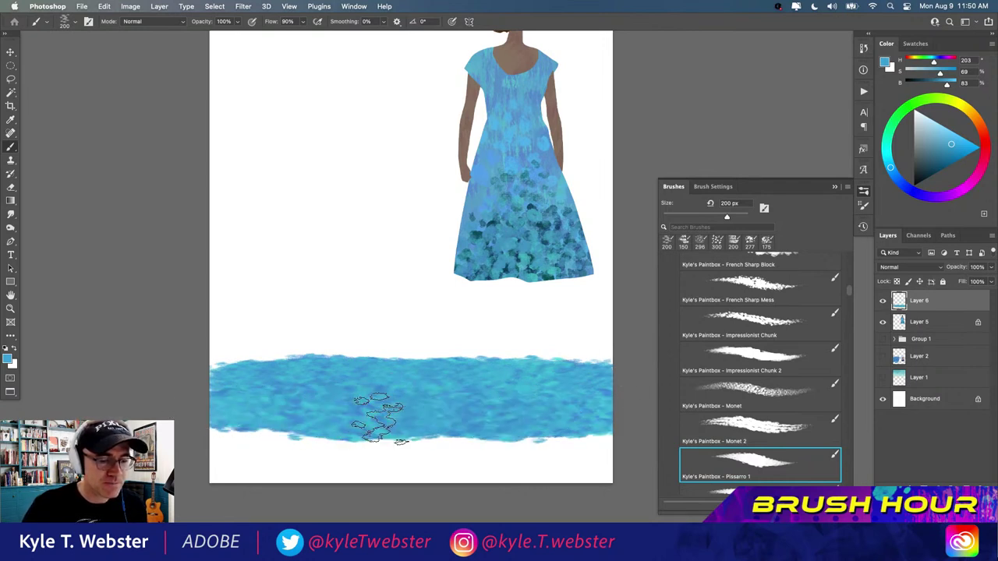
{"action": "mouse_move", "coordinate": [367, 400]}
{"action": "left_mouse_down"}
{"action": "mouse_move", "coordinate": [590, 421]}
{"action": "mouse_move", "coordinate": [461, 424]}
{"action": "mouse_move", "coordinate": [610, 439]}
{"action": "mouse_move", "coordinate": [492, 443]}
{"action": "mouse_move", "coordinate": [543, 462]}
{"action": "mouse_move", "coordinate": [429, 460]}
{"action": "mouse_move", "coordinate": [624, 466]}
{"action": "mouse_move", "coordinate": [394, 472]}
{"action": "mouse_move", "coordinate": [456, 456]}
{"action": "mouse_move", "coordinate": [371, 443]}
{"action": "mouse_move", "coordinate": [538, 439]}
{"action": "mouse_move", "coordinate": [303, 437]}
{"action": "mouse_move", "coordinate": [444, 435]}
{"action": "mouse_move", "coordinate": [295, 425]}
{"action": "mouse_move", "coordinate": [447, 418]}
{"action": "mouse_move", "coordinate": [227, 420]}
{"action": "mouse_move", "coordinate": [355, 420]}
{"action": "mouse_move", "coordinate": [251, 434]}
{"action": "mouse_move", "coordinate": [380, 443]}
{"action": "mouse_move", "coordinate": [205, 457]}
{"action": "mouse_move", "coordinate": [417, 462]}
{"action": "mouse_move", "coordinate": [219, 472]}
{"action": "mouse_move", "coordinate": [505, 475]}
{"action": "mouse_move", "coordinate": [318, 471]}
{"action": "mouse_move", "coordinate": [474, 480]}
{"action": "mouse_move", "coordinate": [606, 464]}
{"action": "mouse_move", "coordinate": [379, 460]}
{"action": "mouse_move", "coordinate": [519, 446]}
{"action": "mouse_move", "coordinate": [455, 435]}
{"action": "mouse_move", "coordinate": [621, 429]}
{"action": "mouse_move", "coordinate": [450, 433]}
{"action": "mouse_move", "coordinate": [463, 434]}
{"action": "mouse_move", "coordinate": [368, 420]}
{"action": "mouse_move", "coordinate": [474, 415]}
{"action": "mouse_move", "coordinate": [331, 415]}
{"action": "mouse_move", "coordinate": [399, 433]}
{"action": "mouse_move", "coordinate": [285, 426]}
{"action": "mouse_move", "coordinate": [422, 437]}
{"action": "mouse_move", "coordinate": [404, 444]}
{"action": "mouse_move", "coordinate": [473, 456]}
{"action": "mouse_move", "coordinate": [395, 461]}
{"action": "mouse_move", "coordinate": [482, 458]}
{"action": "mouse_move", "coordinate": [504, 432]}
{"action": "mouse_move", "coordinate": [489, 441]}
{"action": "mouse_move", "coordinate": [622, 437]}
{"action": "left_mouse_up"}
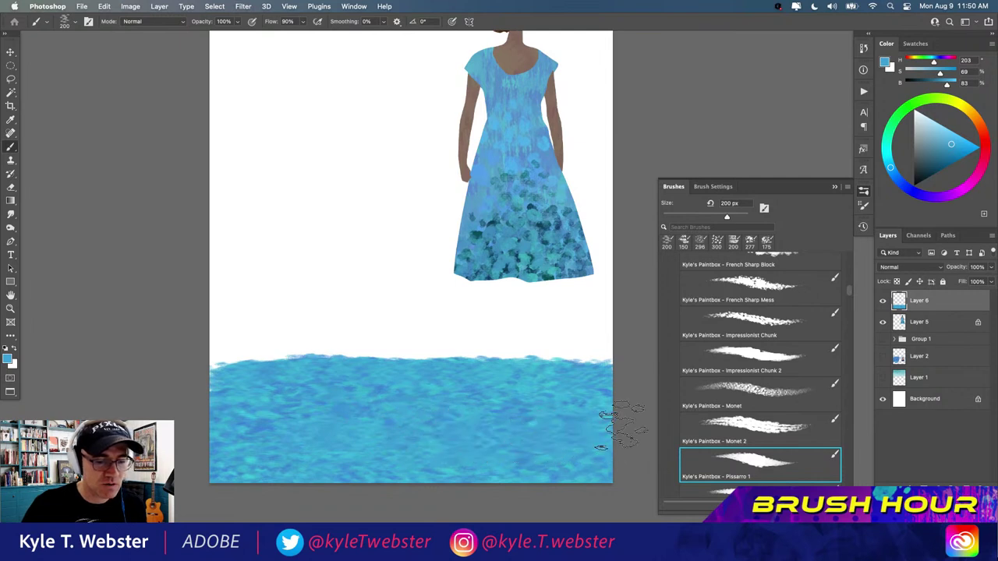
{"action": "mouse_move", "coordinate": [478, 403]}
{"action": "left_mouse_down"}
{"action": "mouse_move", "coordinate": [293, 405]}
{"action": "mouse_move", "coordinate": [219, 371]}
{"action": "mouse_move", "coordinate": [272, 390]}
{"action": "mouse_move", "coordinate": [192, 391]}
{"action": "mouse_move", "coordinate": [275, 375]}
{"action": "mouse_move", "coordinate": [196, 377]}
{"action": "mouse_move", "coordinate": [273, 366]}
{"action": "mouse_move", "coordinate": [234, 368]}
{"action": "left_mouse_up"}
{"action": "left_click_drag", "start_coordinate": [520, 373], "coordinate": [191, 380]}
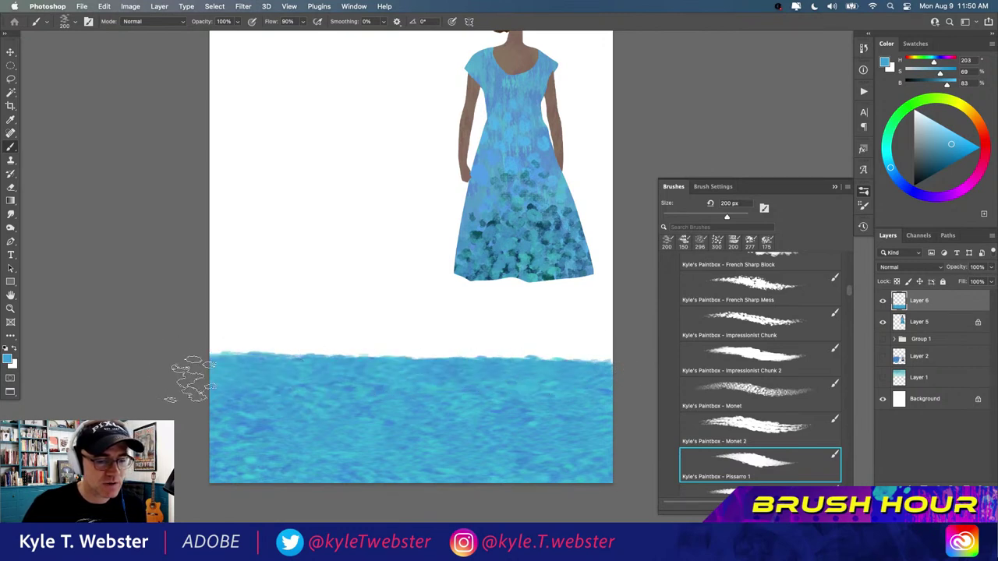
{"action": "left_click_drag", "start_coordinate": [464, 394], "coordinate": [610, 373]}
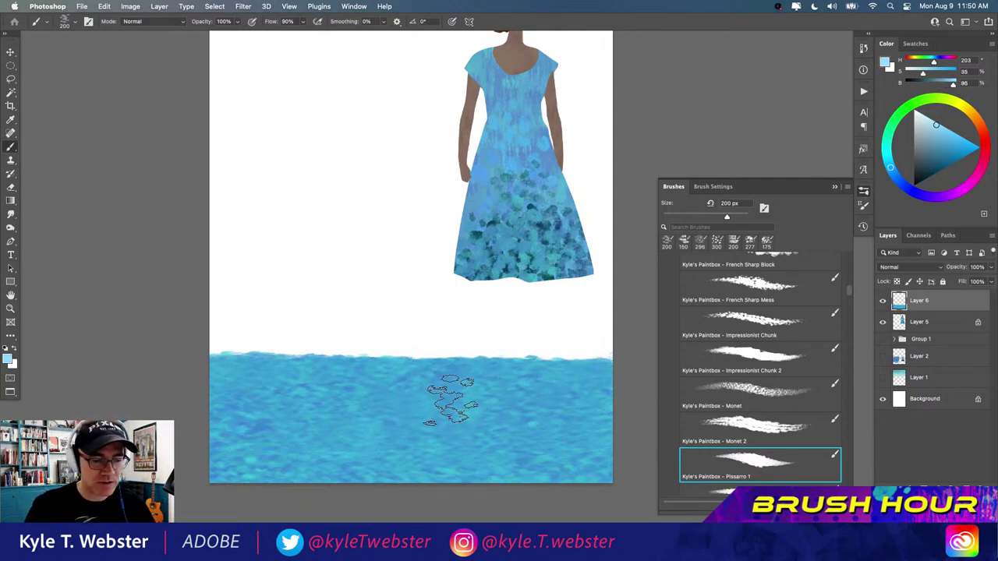
- Dab pale light-blue highlights across the water, then sample deeper blues from it
{"action": "mouse_move", "coordinate": [450, 399]}
{"action": "left_mouse_down"}
{"action": "mouse_move", "coordinate": [319, 409]}
{"action": "mouse_move", "coordinate": [453, 391]}
{"action": "mouse_move", "coordinate": [389, 388]}
{"action": "mouse_move", "coordinate": [470, 384]}
{"action": "mouse_move", "coordinate": [503, 396]}
{"action": "mouse_move", "coordinate": [465, 418]}
{"action": "mouse_move", "coordinate": [554, 417]}
{"action": "mouse_move", "coordinate": [579, 408]}
{"action": "mouse_move", "coordinate": [542, 399]}
{"action": "mouse_move", "coordinate": [611, 385]}
{"action": "mouse_move", "coordinate": [578, 375]}
{"action": "mouse_move", "coordinate": [452, 378]}
{"action": "mouse_move", "coordinate": [533, 388]}
{"action": "mouse_move", "coordinate": [372, 383]}
{"action": "left_mouse_up"}
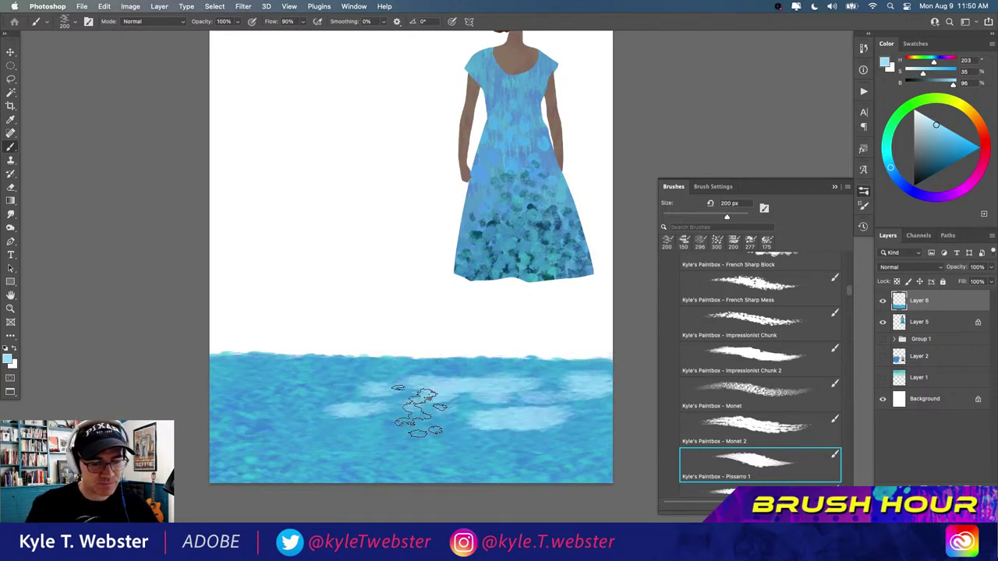
{"action": "mouse_move", "coordinate": [419, 427]}
{"action": "left_mouse_down"}
{"action": "mouse_move", "coordinate": [603, 434]}
{"action": "mouse_move", "coordinate": [549, 451]}
{"action": "mouse_move", "coordinate": [434, 448]}
{"action": "mouse_move", "coordinate": [438, 435]}
{"action": "mouse_move", "coordinate": [318, 428]}
{"action": "left_mouse_up"}
{"action": "left_click", "coordinate": [332, 447], "text": "alt"}
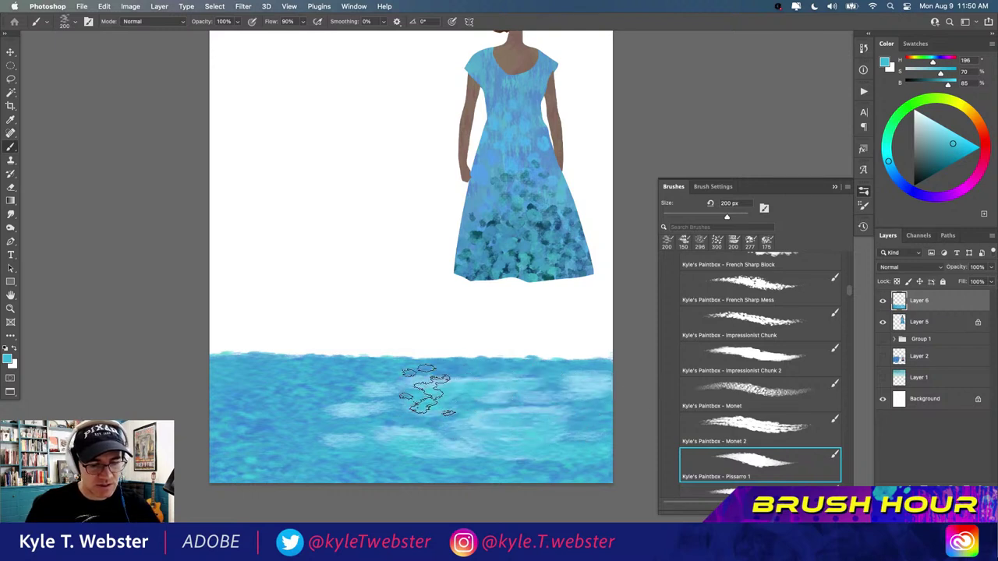
{"action": "left_click", "coordinate": [423, 363], "text": "alt"}
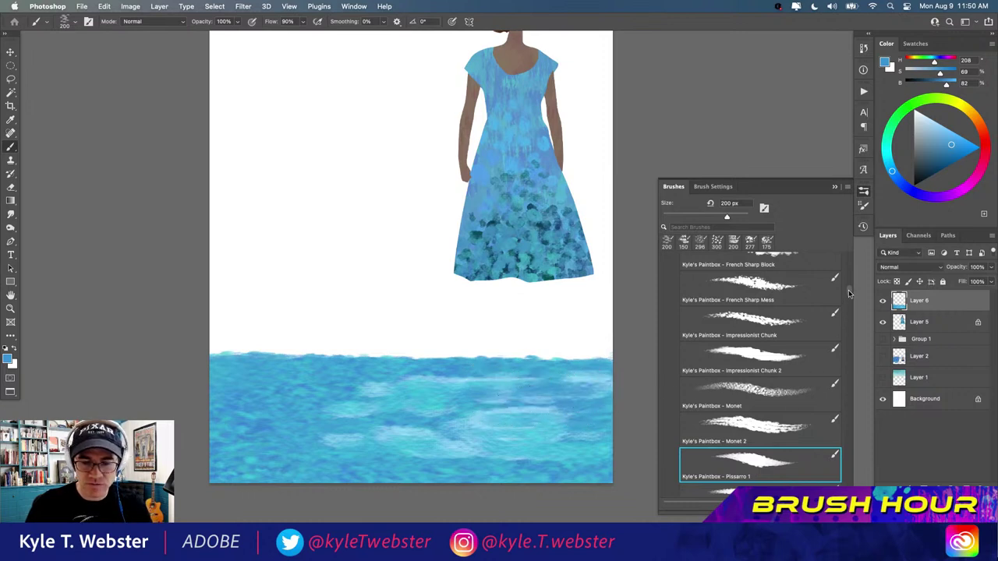
{"action": "scroll", "coordinate": [848, 293], "scroll_direction": "down", "scroll_amount": 3}
- With Pissarro 2, darken the water, then paint a tall tan-brown column left of the figure
{"action": "left_click", "coordinate": [752, 396]}
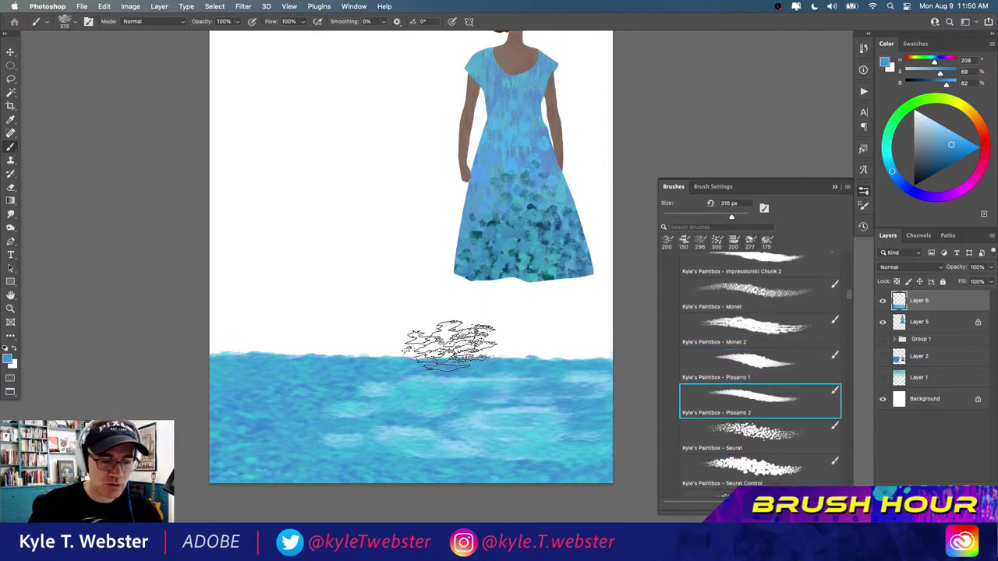
{"action": "mouse_move", "coordinate": [402, 397]}
{"action": "left_mouse_down"}
{"action": "mouse_move", "coordinate": [445, 412]}
{"action": "mouse_move", "coordinate": [601, 398]}
{"action": "mouse_move", "coordinate": [276, 396]}
{"action": "mouse_move", "coordinate": [504, 407]}
{"action": "mouse_move", "coordinate": [487, 420]}
{"action": "mouse_move", "coordinate": [523, 421]}
{"action": "mouse_move", "coordinate": [477, 433]}
{"action": "mouse_move", "coordinate": [561, 436]}
{"action": "mouse_move", "coordinate": [584, 448]}
{"action": "mouse_move", "coordinate": [421, 448]}
{"action": "mouse_move", "coordinate": [279, 429]}
{"action": "mouse_move", "coordinate": [553, 416]}
{"action": "mouse_move", "coordinate": [510, 419]}
{"action": "mouse_move", "coordinate": [488, 436]}
{"action": "mouse_move", "coordinate": [568, 448]}
{"action": "mouse_move", "coordinate": [456, 459]}
{"action": "mouse_move", "coordinate": [556, 436]}
{"action": "mouse_move", "coordinate": [244, 457]}
{"action": "mouse_move", "coordinate": [378, 419]}
{"action": "mouse_move", "coordinate": [234, 445]}
{"action": "mouse_move", "coordinate": [448, 421]}
{"action": "mouse_move", "coordinate": [400, 400]}
{"action": "mouse_move", "coordinate": [590, 397]}
{"action": "mouse_move", "coordinate": [390, 419]}
{"action": "mouse_move", "coordinate": [238, 452]}
{"action": "mouse_move", "coordinate": [535, 396]}
{"action": "mouse_move", "coordinate": [151, 382]}
{"action": "left_mouse_up"}
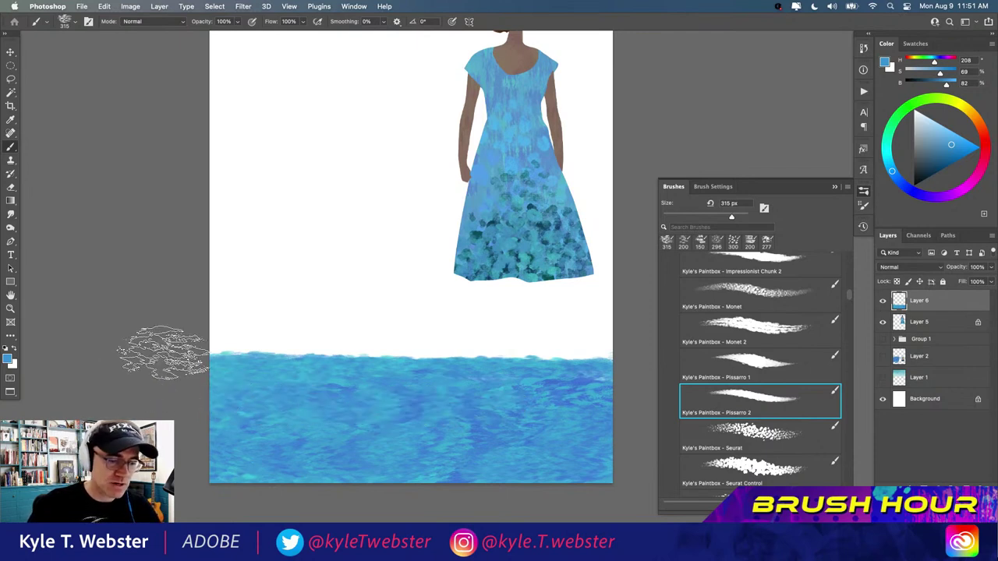
{"action": "left_click_drag", "start_coordinate": [301, 314], "coordinate": [309, 352]}
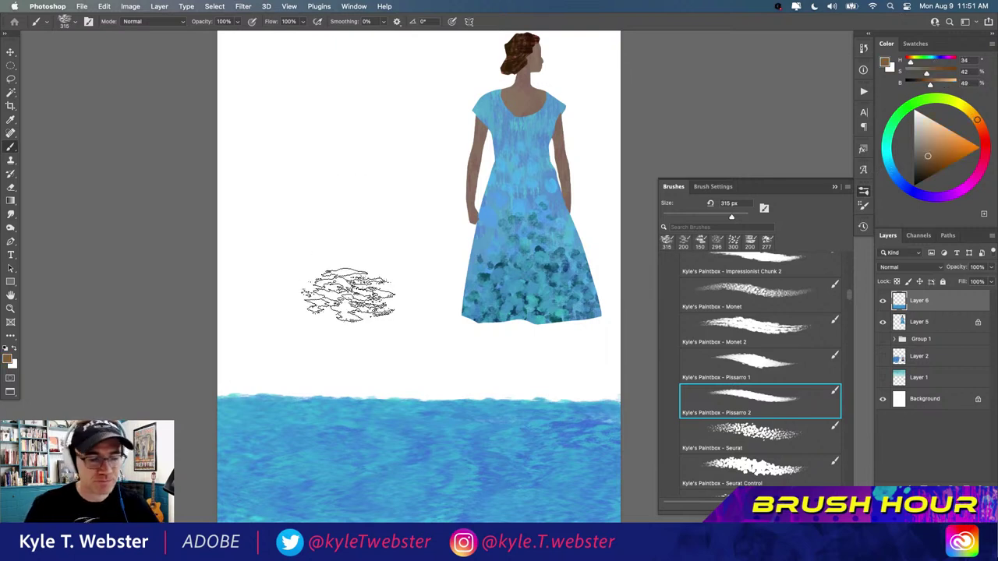
{"action": "mouse_move", "coordinate": [347, 350]}
{"action": "left_mouse_down"}
{"action": "mouse_move", "coordinate": [323, 263]}
{"action": "mouse_move", "coordinate": [323, 133]}
{"action": "mouse_move", "coordinate": [319, 283]}
{"action": "mouse_move", "coordinate": [335, 370]}
{"action": "left_mouse_up"}
{"action": "mouse_move", "coordinate": [337, 306]}
{"action": "left_mouse_down"}
{"action": "mouse_move", "coordinate": [329, 286]}
{"action": "mouse_move", "coordinate": [356, 333]}
{"action": "mouse_move", "coordinate": [318, 154]}
{"action": "mouse_move", "coordinate": [312, 229]}
{"action": "mouse_move", "coordinate": [334, 256]}
{"action": "mouse_move", "coordinate": [301, 163]}
{"action": "left_mouse_up"}
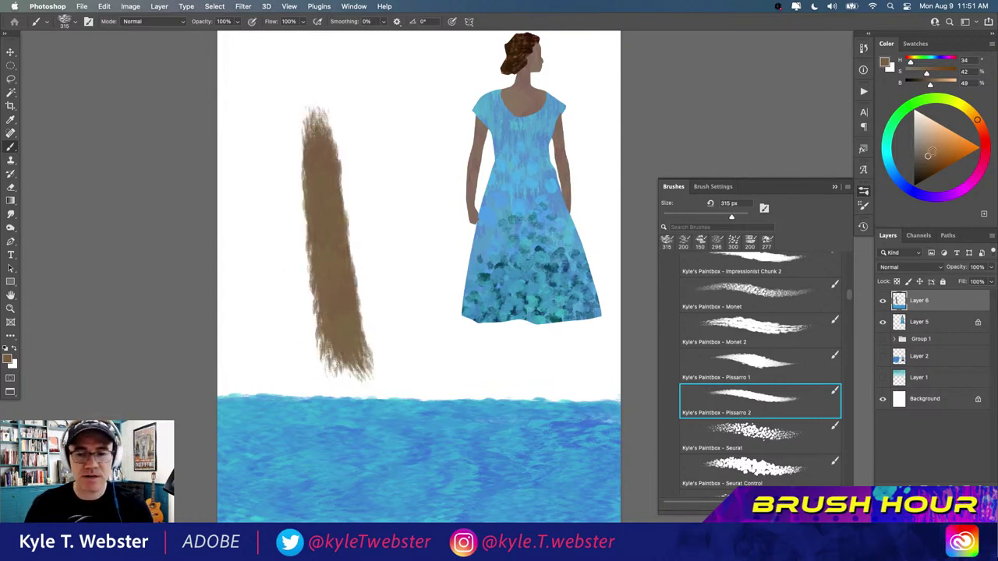
{"action": "mouse_move", "coordinate": [389, 243]}
{"action": "left_mouse_down"}
{"action": "mouse_move", "coordinate": [333, 251]}
{"action": "mouse_move", "coordinate": [324, 181]}
{"action": "mouse_move", "coordinate": [345, 315]}
{"action": "mouse_move", "coordinate": [333, 350]}
{"action": "mouse_move", "coordinate": [314, 209]}
{"action": "mouse_move", "coordinate": [323, 153]}
{"action": "mouse_move", "coordinate": [325, 187]}
{"action": "mouse_move", "coordinate": [316, 121]}
{"action": "mouse_move", "coordinate": [358, 349]}
{"action": "mouse_move", "coordinate": [293, 101]}
{"action": "left_mouse_up"}
{"action": "scroll", "coordinate": [308, 234], "scroll_direction": "up", "scroll_amount": 5}
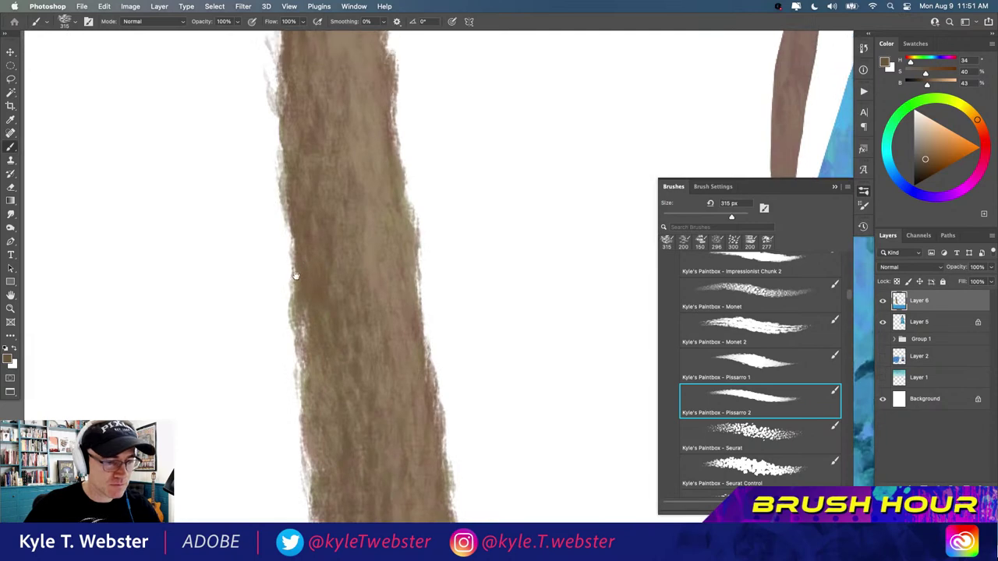
{"action": "scroll", "coordinate": [300, 327], "scroll_direction": "down", "scroll_amount": 5}
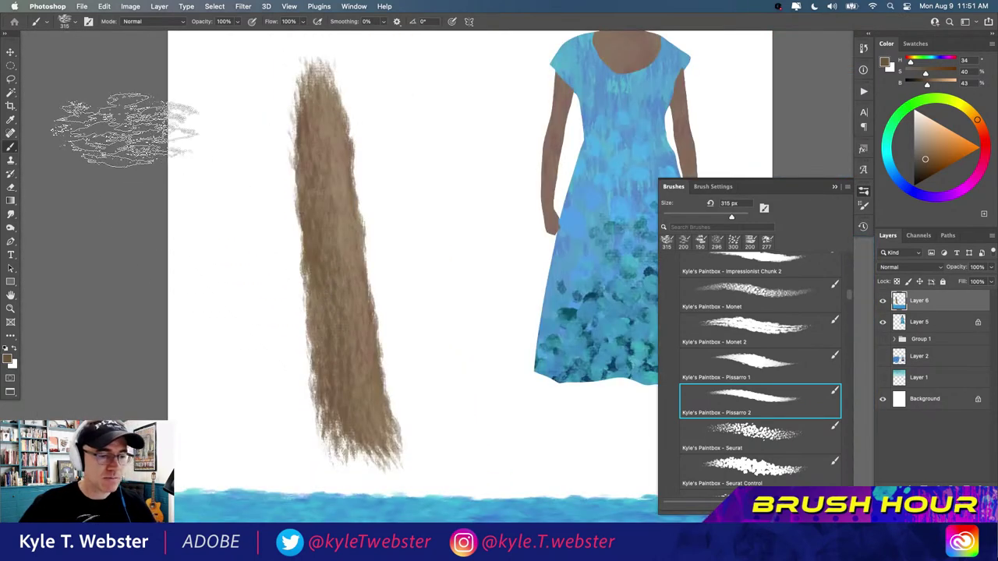
- Paint a yellow-green stroke beside the brown column and repaint the brown darker
{"action": "left_click", "coordinate": [964, 109]}
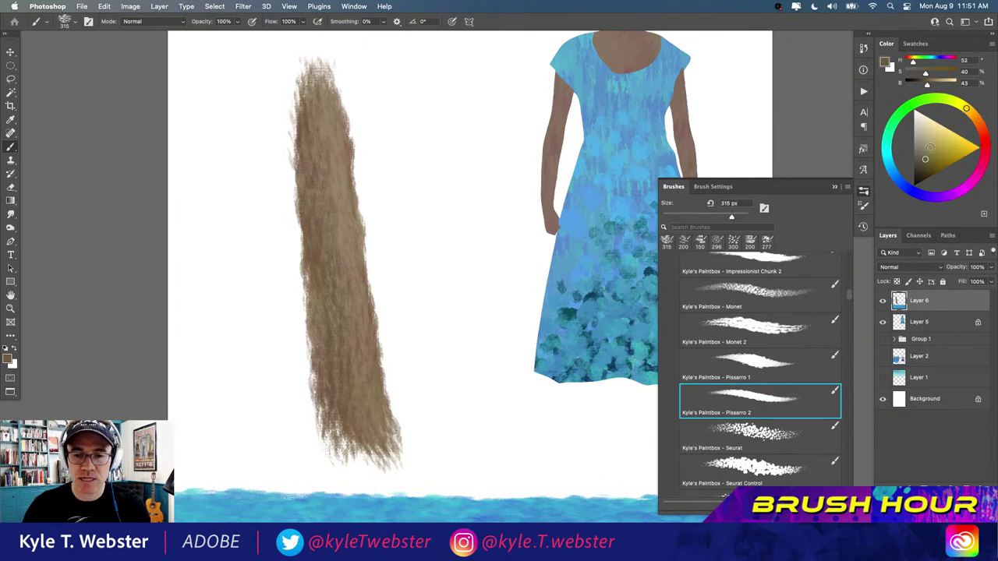
{"action": "left_click_drag", "start_coordinate": [234, 88], "coordinate": [248, 167]}
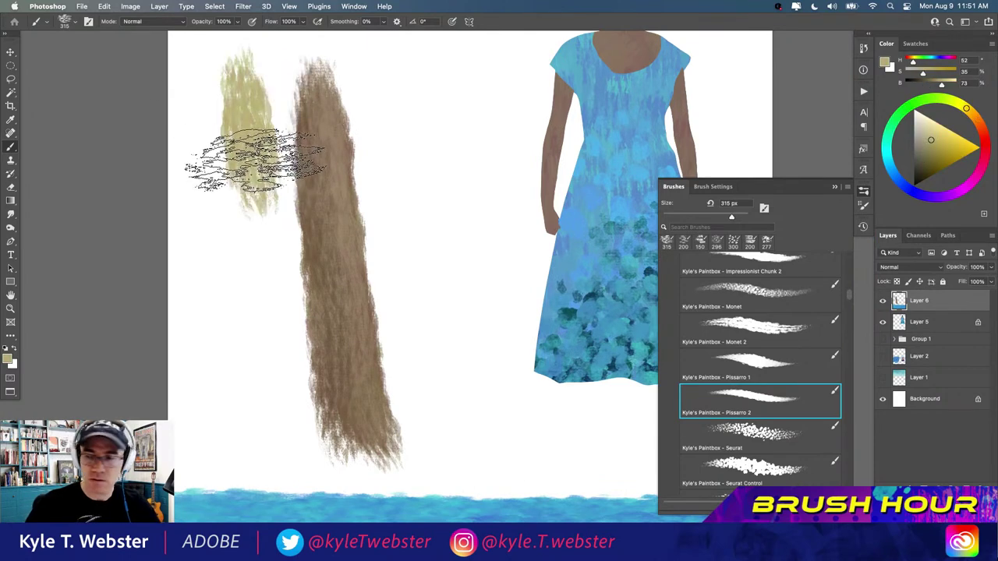
{"action": "mouse_move", "coordinate": [265, 125]}
{"action": "left_mouse_down"}
{"action": "mouse_move", "coordinate": [267, 67]}
{"action": "mouse_move", "coordinate": [268, 390]}
{"action": "mouse_move", "coordinate": [278, 378]}
{"action": "mouse_move", "coordinate": [262, 67]}
{"action": "mouse_move", "coordinate": [263, 178]}
{"action": "mouse_move", "coordinate": [302, 442]}
{"action": "mouse_move", "coordinate": [260, 87]}
{"action": "mouse_move", "coordinate": [283, 216]}
{"action": "mouse_move", "coordinate": [273, 102]}
{"action": "mouse_move", "coordinate": [293, 344]}
{"action": "mouse_move", "coordinate": [257, 56]}
{"action": "mouse_move", "coordinate": [248, 90]}
{"action": "left_mouse_up"}
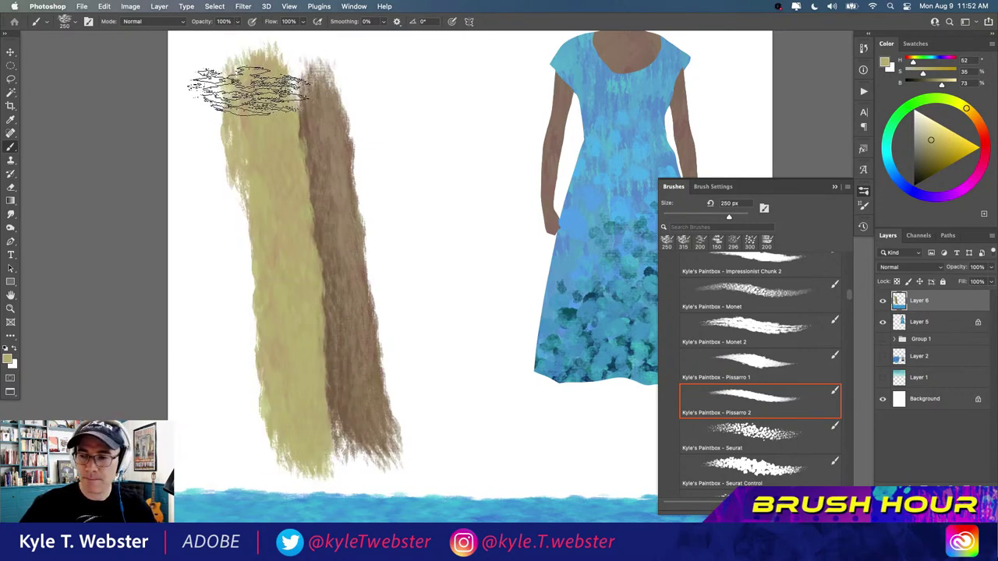
{"action": "left_click", "coordinate": [333, 326], "text": "alt"}
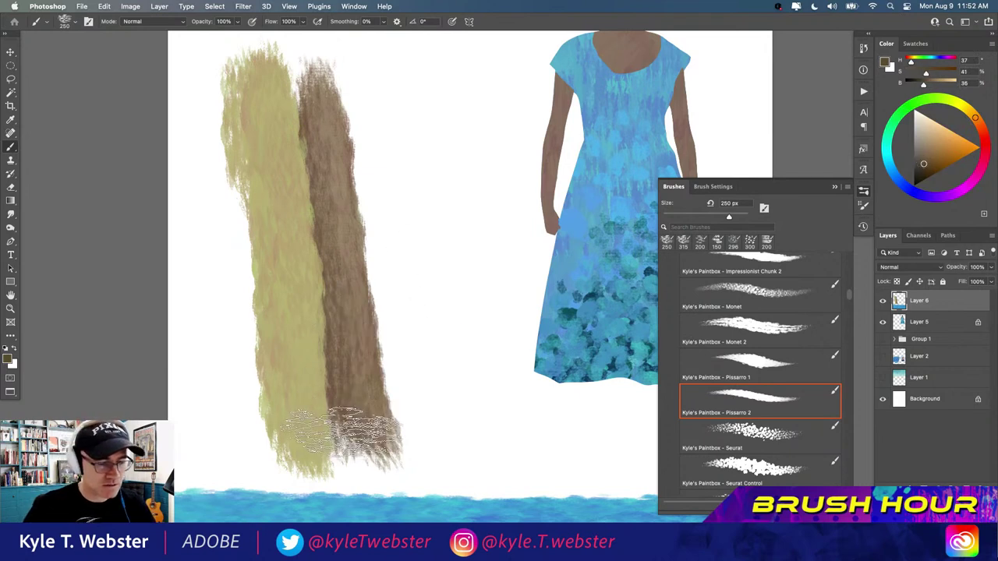
{"action": "mouse_move", "coordinate": [343, 431]}
{"action": "left_mouse_down"}
{"action": "mouse_move", "coordinate": [301, 87]}
{"action": "mouse_move", "coordinate": [326, 394]}
{"action": "mouse_move", "coordinate": [321, 355]}
{"action": "mouse_move", "coordinate": [315, 446]}
{"action": "mouse_move", "coordinate": [298, 341]}
{"action": "mouse_move", "coordinate": [282, 399]}
{"action": "mouse_move", "coordinate": [282, 363]}
{"action": "mouse_move", "coordinate": [286, 391]}
{"action": "mouse_move", "coordinate": [291, 370]}
{"action": "mouse_move", "coordinate": [281, 443]}
{"action": "mouse_move", "coordinate": [294, 340]}
{"action": "mouse_move", "coordinate": [286, 452]}
{"action": "mouse_move", "coordinate": [293, 289]}
{"action": "mouse_move", "coordinate": [271, 151]}
{"action": "mouse_move", "coordinate": [242, 110]}
{"action": "left_mouse_up"}
{"action": "left_click", "coordinate": [260, 389], "text": "alt"}
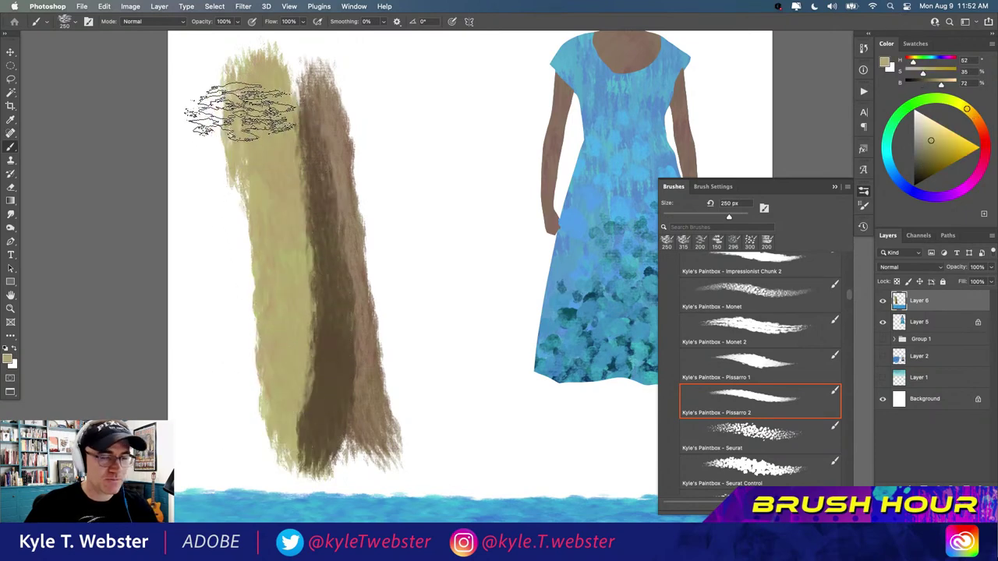
- Zoom out to the whole canvas and hide Layer 6 with the test strokes and water
{"action": "key", "text": "super+minus"}
{"action": "key", "text": "super+minus"}
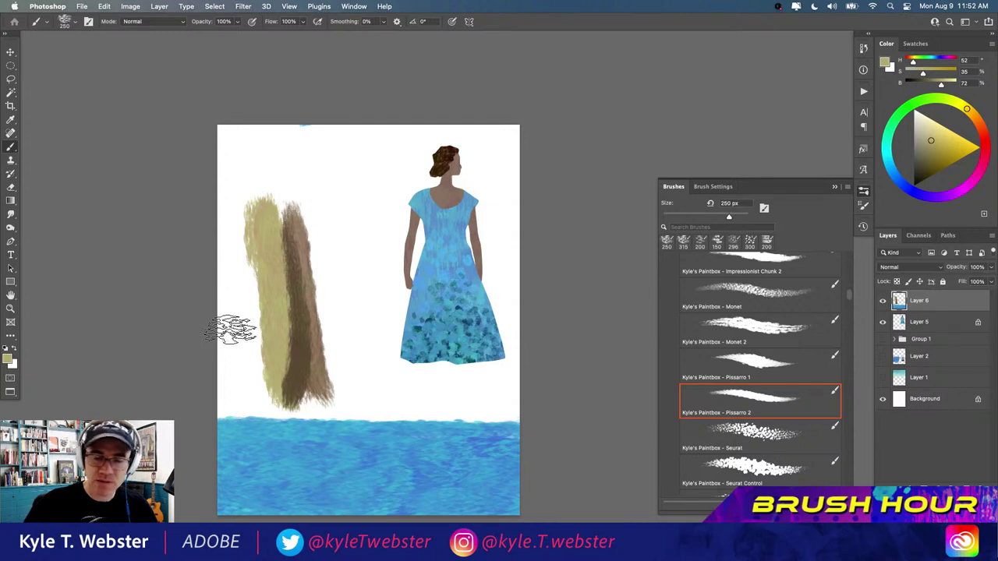
{"action": "key", "text": "super+a"}
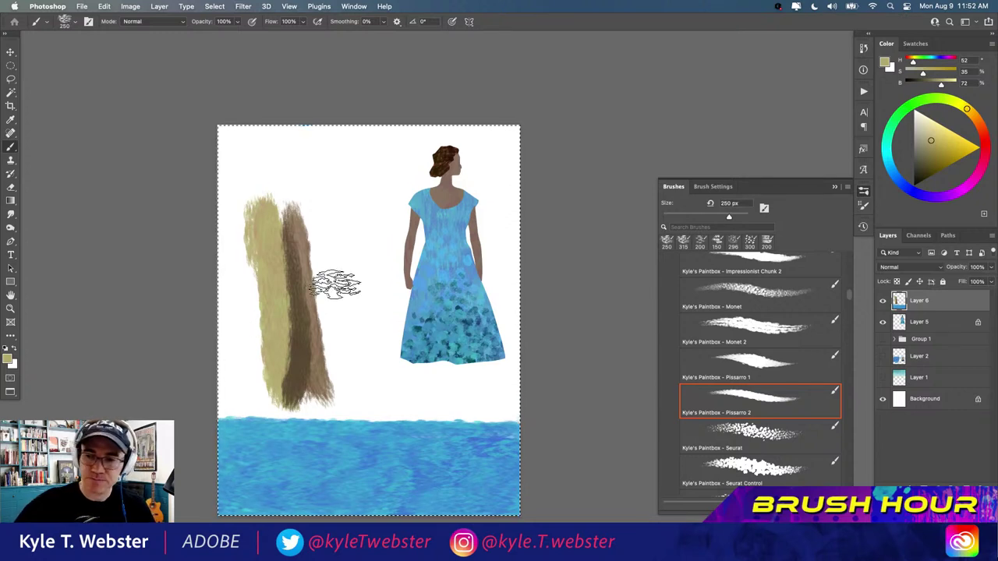
{"action": "key", "text": "super+d"}
{"action": "left_click", "coordinate": [882, 301]}
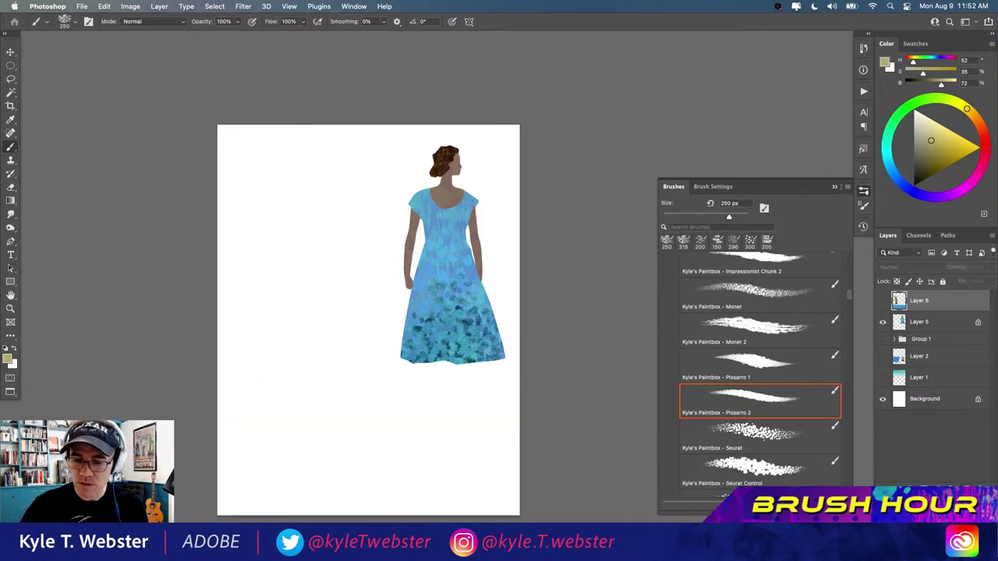
- On a new layer, dab tan and yellow Seurat-brush marks left of the figure
{"action": "key", "text": "super+shift+alt+n"}
{"action": "scroll", "coordinate": [748, 351], "scroll_direction": "down", "scroll_amount": 4}
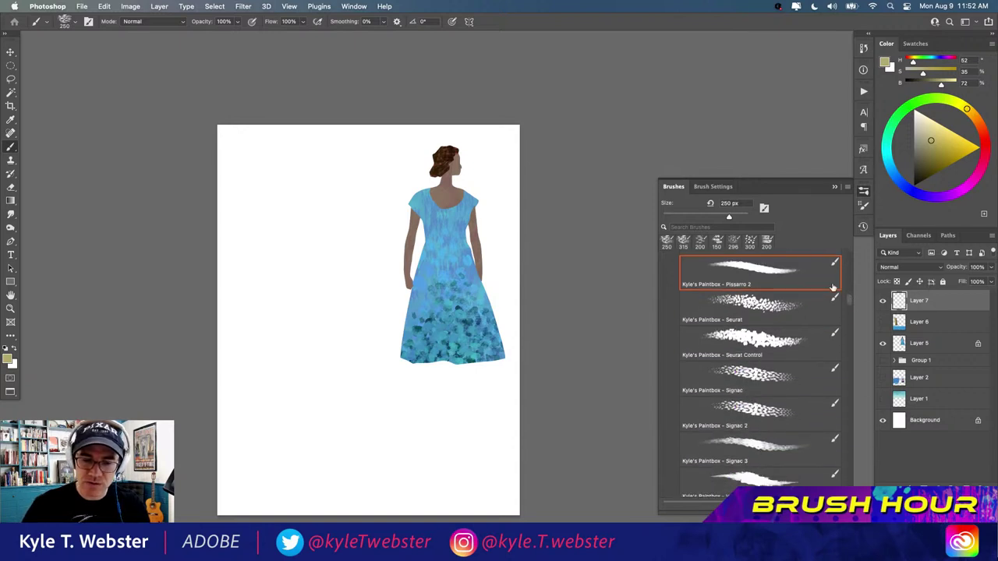
{"action": "left_click", "coordinate": [759, 311]}
{"action": "mouse_move", "coordinate": [312, 279]}
{"action": "left_mouse_down"}
{"action": "mouse_move", "coordinate": [318, 331]}
{"action": "mouse_move", "coordinate": [281, 301]}
{"action": "mouse_move", "coordinate": [318, 273]}
{"action": "mouse_move", "coordinate": [302, 261]}
{"action": "mouse_move", "coordinate": [300, 191]}
{"action": "left_mouse_up"}
{"action": "mouse_move", "coordinate": [288, 312]}
{"action": "left_mouse_down"}
{"action": "mouse_move", "coordinate": [296, 289]}
{"action": "mouse_move", "coordinate": [335, 289]}
{"action": "mouse_move", "coordinate": [300, 195]}
{"action": "left_mouse_up"}
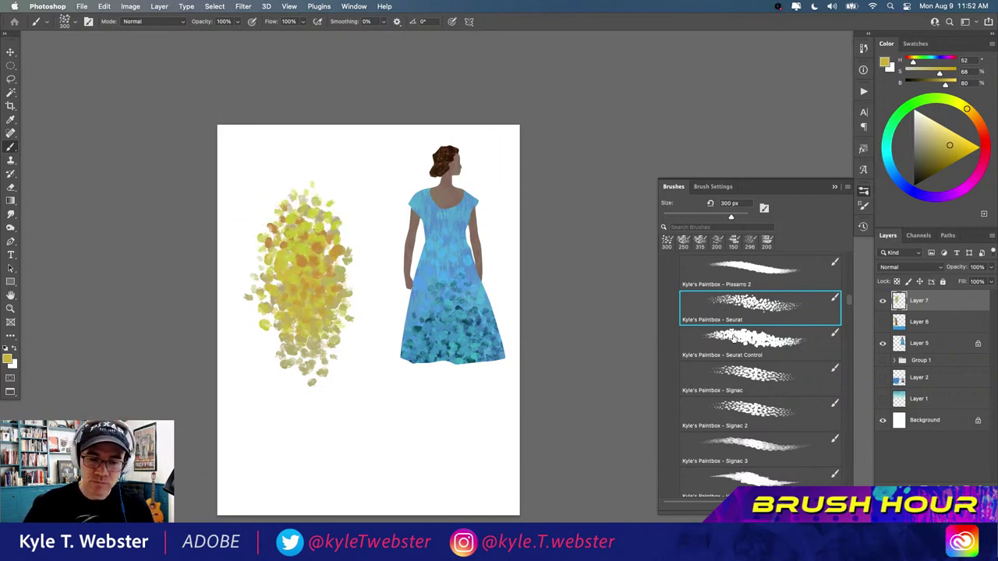
- Paint yellow Signac test patches at lower left and Signac 3 patches at lower right
{"action": "scroll", "coordinate": [850, 302], "scroll_direction": "down", "scroll_amount": 3}
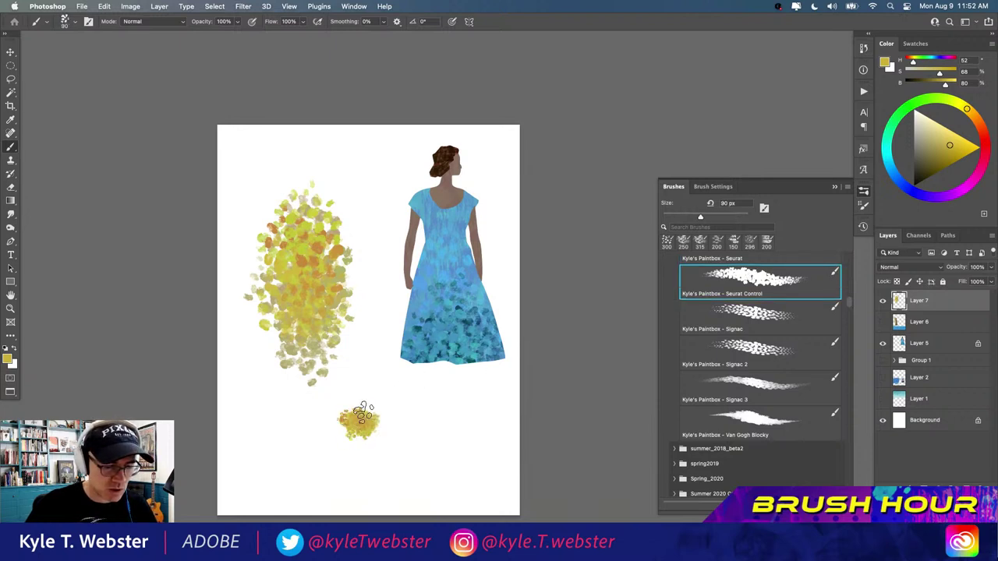
{"action": "left_click", "coordinate": [721, 310]}
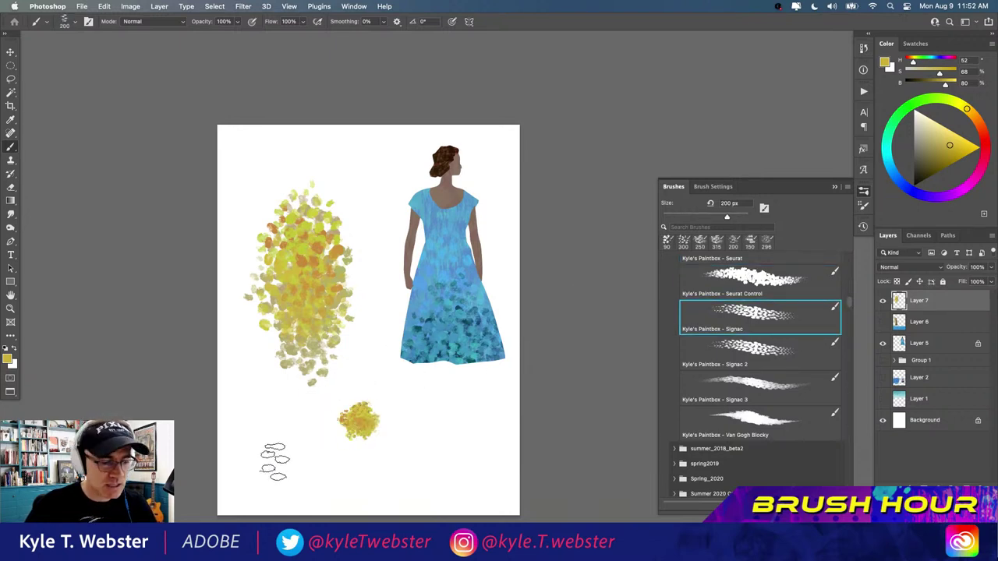
{"action": "mouse_move", "coordinate": [274, 462]}
{"action": "left_mouse_down"}
{"action": "mouse_move", "coordinate": [271, 384]}
{"action": "mouse_move", "coordinate": [259, 455]}
{"action": "mouse_move", "coordinate": [250, 388]}
{"action": "mouse_move", "coordinate": [246, 449]}
{"action": "mouse_move", "coordinate": [248, 397]}
{"action": "left_mouse_up"}
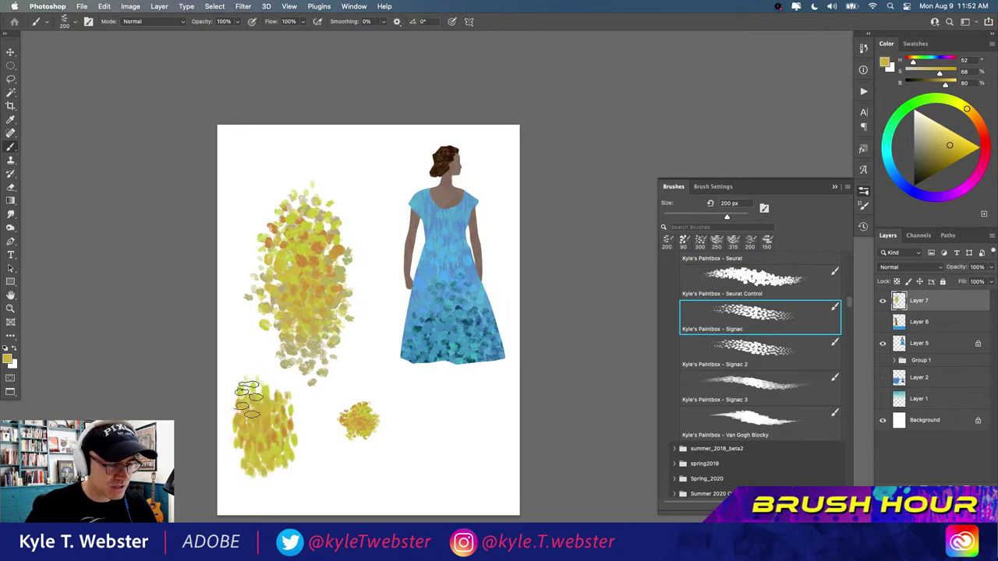
{"action": "left_click_drag", "start_coordinate": [251, 433], "coordinate": [232, 337]}
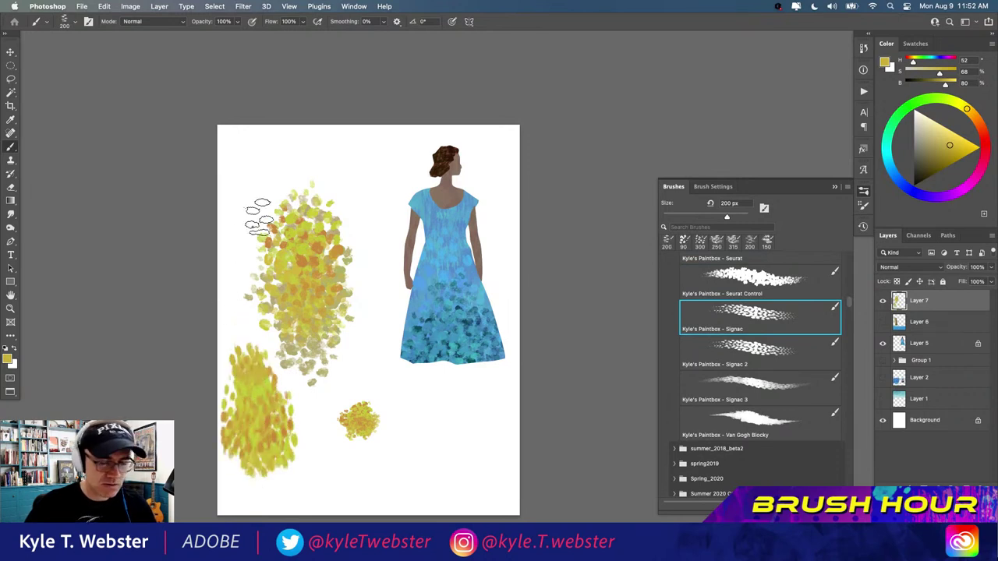
{"action": "left_click", "coordinate": [756, 383]}
{"action": "mouse_move", "coordinate": [483, 436]}
{"action": "left_mouse_down"}
{"action": "mouse_move", "coordinate": [430, 459]}
{"action": "mouse_move", "coordinate": [459, 433]}
{"action": "left_mouse_up"}
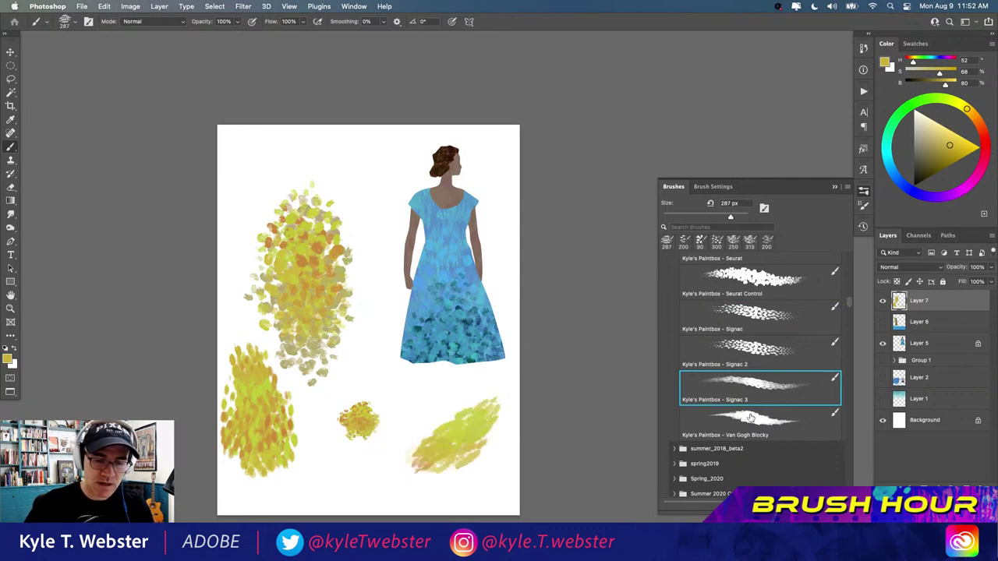
{"action": "left_click", "coordinate": [750, 435]}
- Hide the yellow test layer and paint an orange Van Gogh Blocky patch on new Layer 8
{"action": "left_click", "coordinate": [883, 301]}
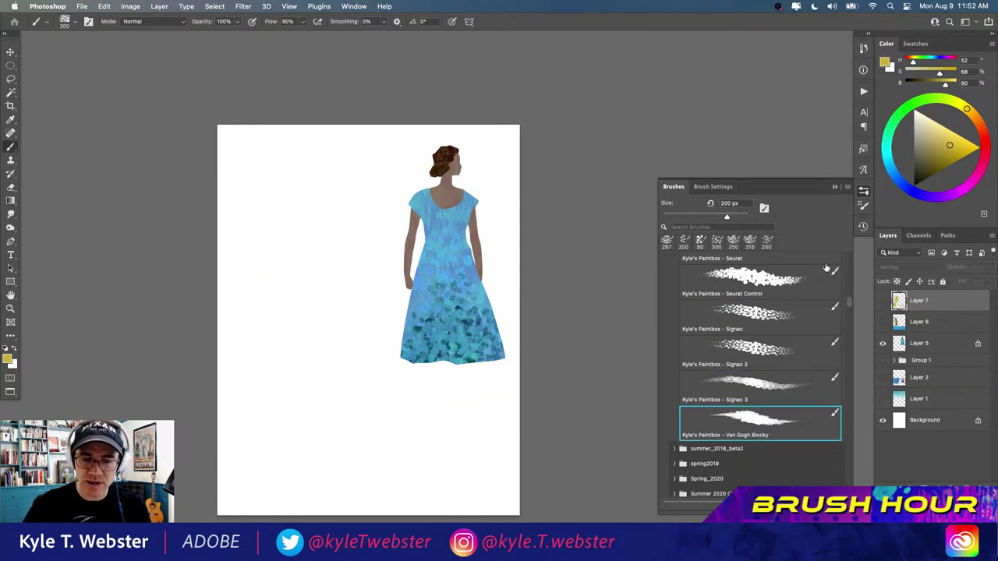
{"action": "left_click", "coordinate": [977, 119]}
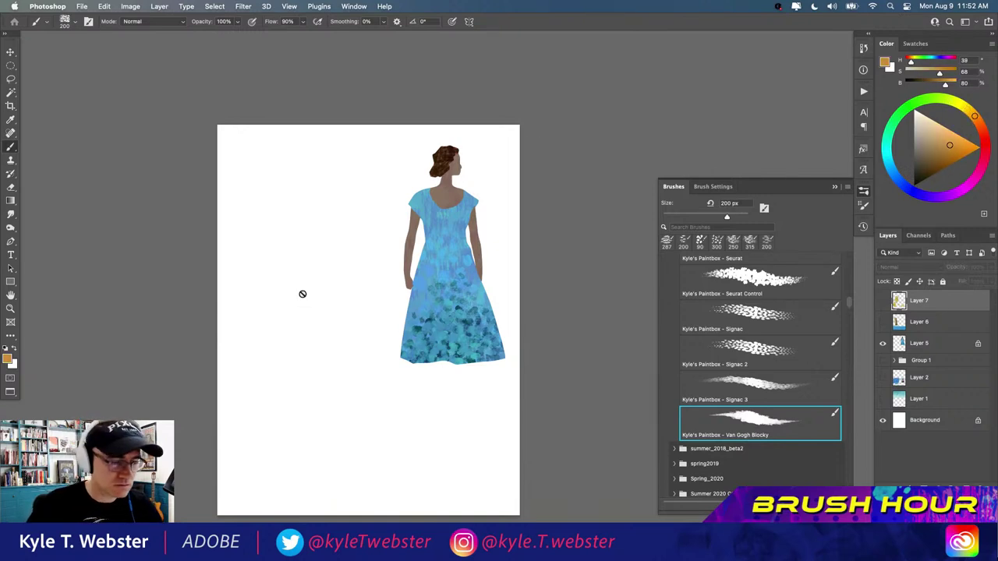
{"action": "key", "text": "super+shift+alt+n"}
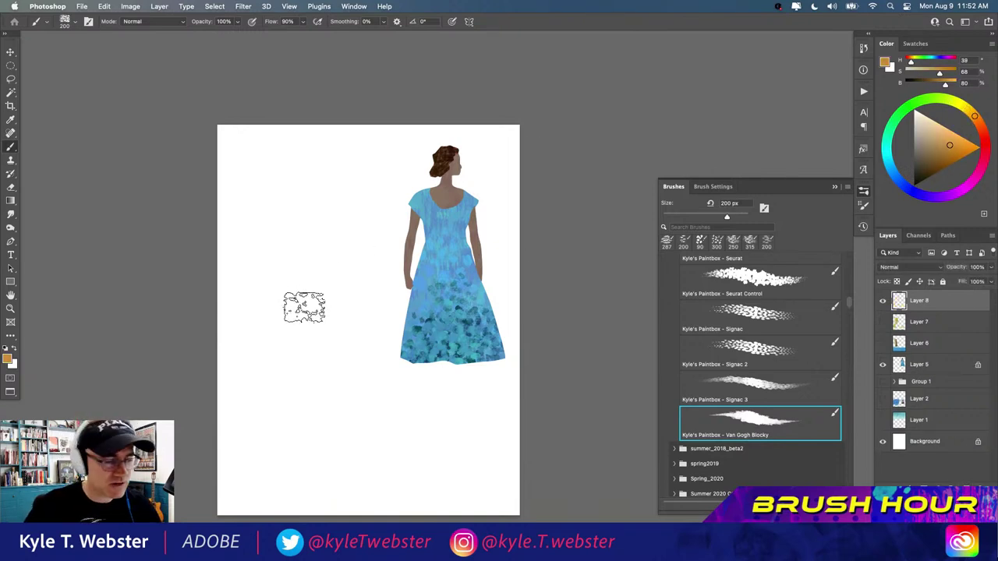
{"action": "mouse_move", "coordinate": [304, 308]}
{"action": "left_mouse_down"}
{"action": "mouse_move", "coordinate": [303, 260]}
{"action": "mouse_move", "coordinate": [295, 326]}
{"action": "mouse_move", "coordinate": [284, 271]}
{"action": "mouse_move", "coordinate": [292, 255]}
{"action": "mouse_move", "coordinate": [316, 264]}
{"action": "mouse_move", "coordinate": [288, 252]}
{"action": "left_mouse_up"}
{"action": "scroll", "coordinate": [281, 250], "scroll_direction": "up", "scroll_amount": 3}
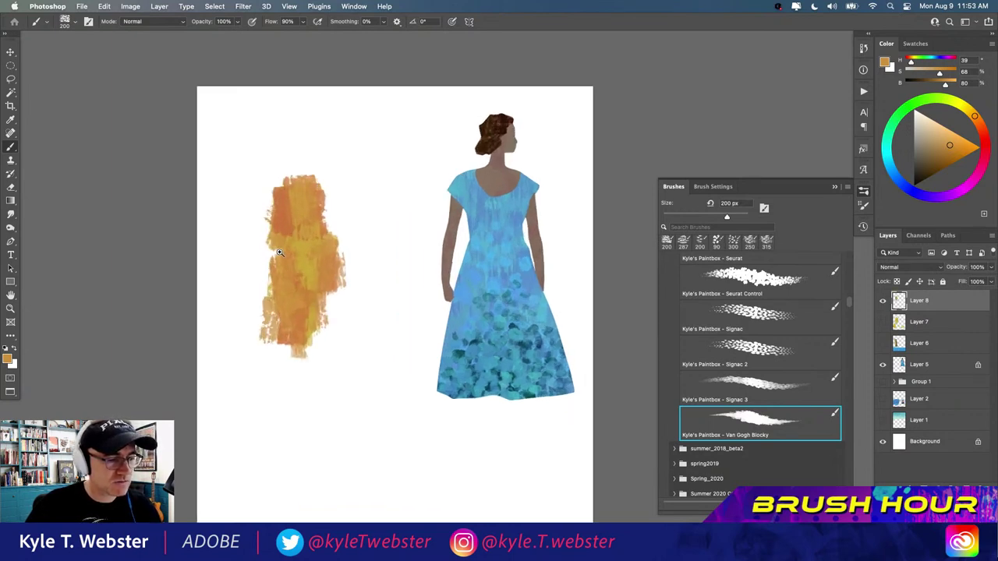
{"action": "mouse_move", "coordinate": [279, 160]}
{"action": "left_mouse_down"}
{"action": "mouse_move", "coordinate": [307, 147]}
{"action": "mouse_move", "coordinate": [335, 134]}
{"action": "mouse_move", "coordinate": [342, 171]}
{"action": "mouse_move", "coordinate": [240, 241]}
{"action": "mouse_move", "coordinate": [251, 290]}
{"action": "mouse_move", "coordinate": [254, 218]}
{"action": "mouse_move", "coordinate": [236, 210]}
{"action": "mouse_move", "coordinate": [239, 222]}
{"action": "mouse_move", "coordinate": [249, 192]}
{"action": "mouse_move", "coordinate": [269, 199]}
{"action": "mouse_move", "coordinate": [245, 170]}
{"action": "mouse_move", "coordinate": [280, 206]}
{"action": "mouse_move", "coordinate": [288, 187]}
{"action": "mouse_move", "coordinate": [240, 136]}
{"action": "mouse_move", "coordinate": [250, 139]}
{"action": "mouse_move", "coordinate": [259, 117]}
{"action": "mouse_move", "coordinate": [229, 164]}
{"action": "mouse_move", "coordinate": [251, 335]}
{"action": "mouse_move", "coordinate": [270, 261]}
{"action": "left_mouse_up"}
- Select all of Layer 8 and delete the orange test patch
{"action": "scroll", "coordinate": [269, 261], "scroll_direction": "down", "scroll_amount": 3}
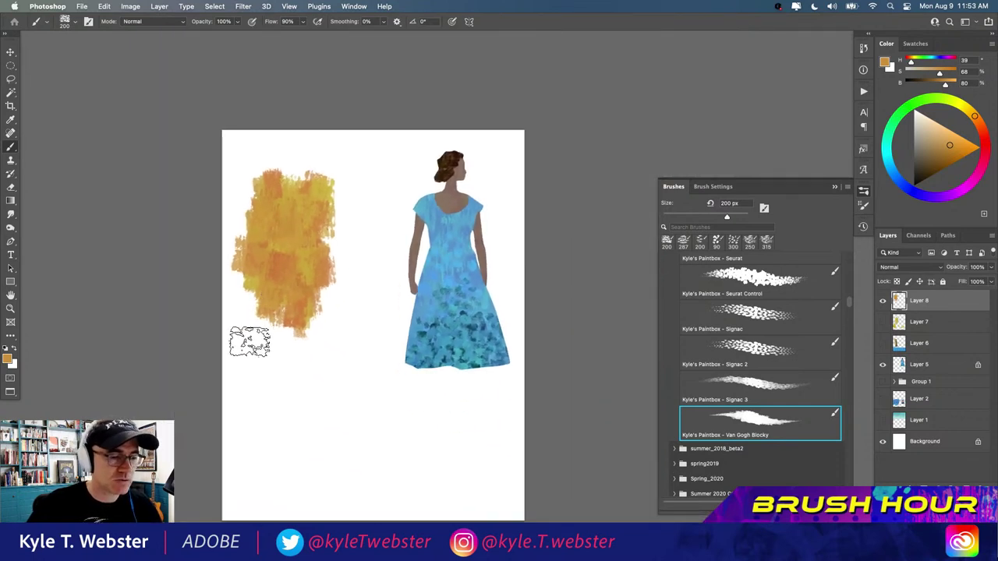
{"action": "key", "text": "super+a"}
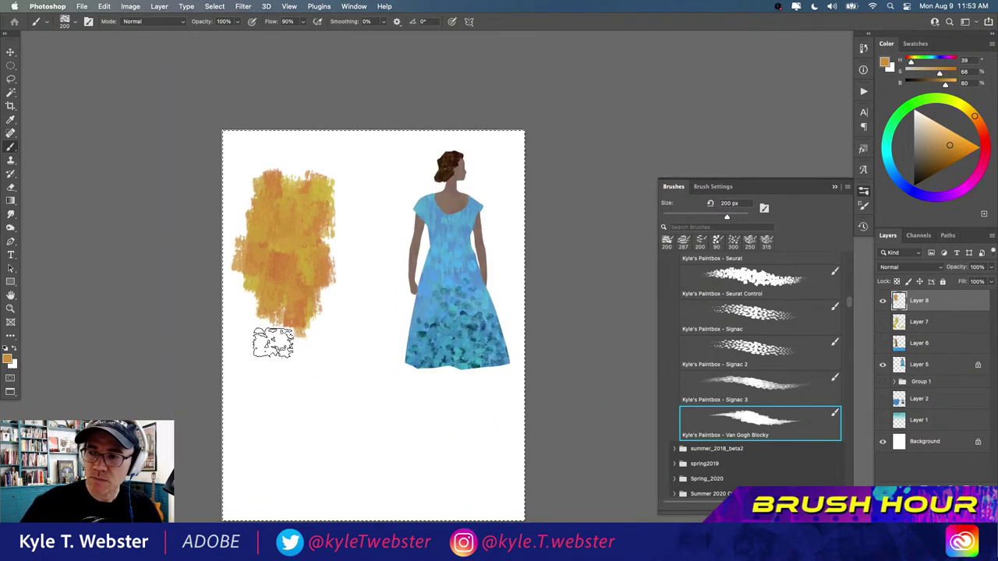
{"action": "key", "text": "BackSpace"}
{"action": "scroll", "coordinate": [329, 293], "scroll_direction": "down", "scroll_amount": 2}
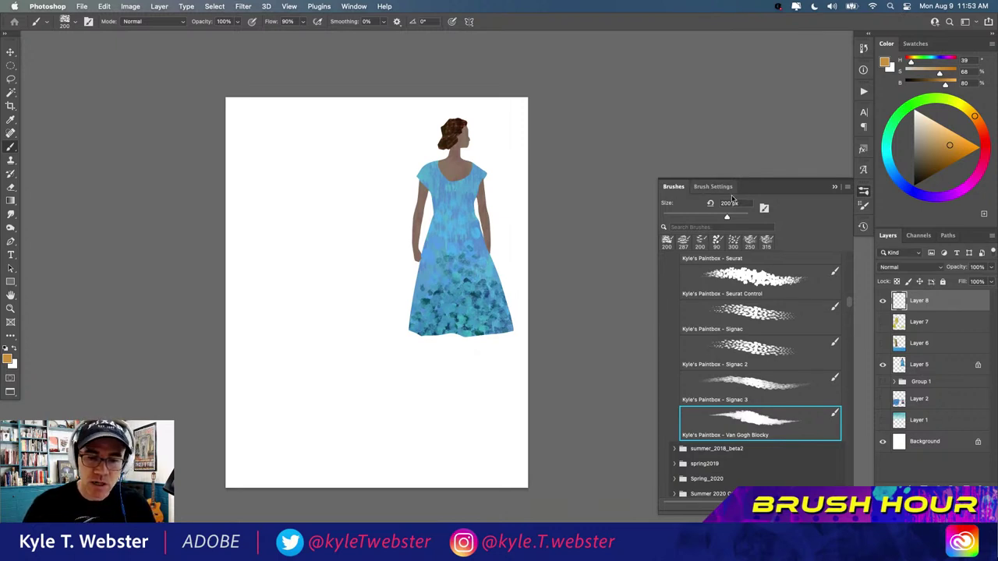
- Browse Import Brushes to Dropbox > Brush Sets > KYLE Impressionist, cancel, and show the Tool Preset picker
{"action": "left_click", "coordinate": [847, 187]}
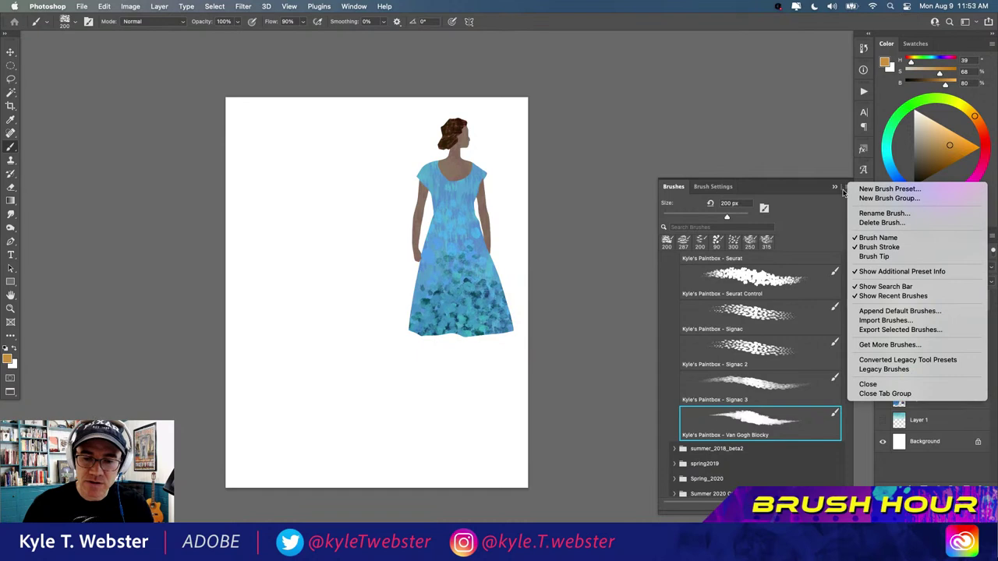
{"action": "left_click", "coordinate": [845, 308]}
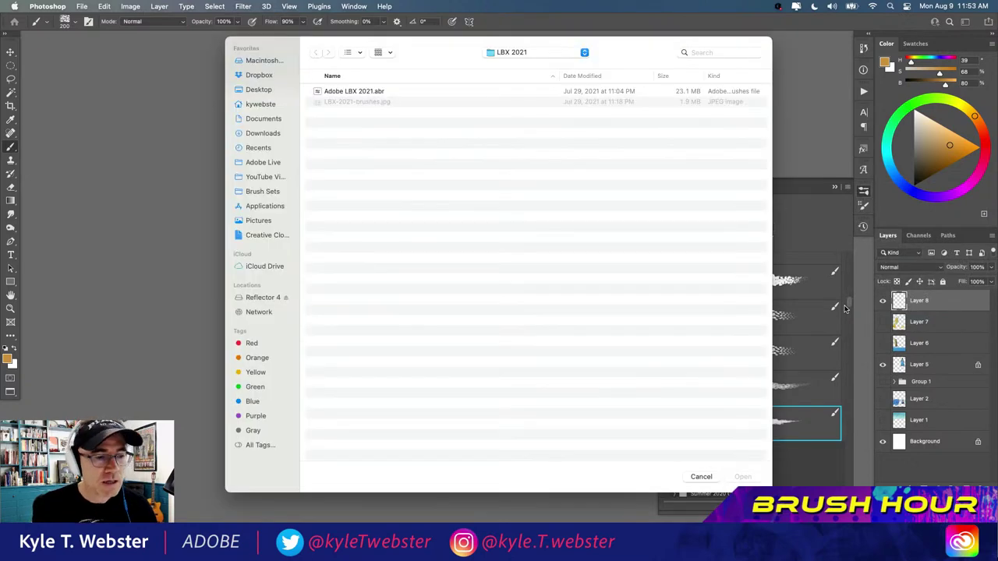
{"action": "left_click", "coordinate": [253, 76]}
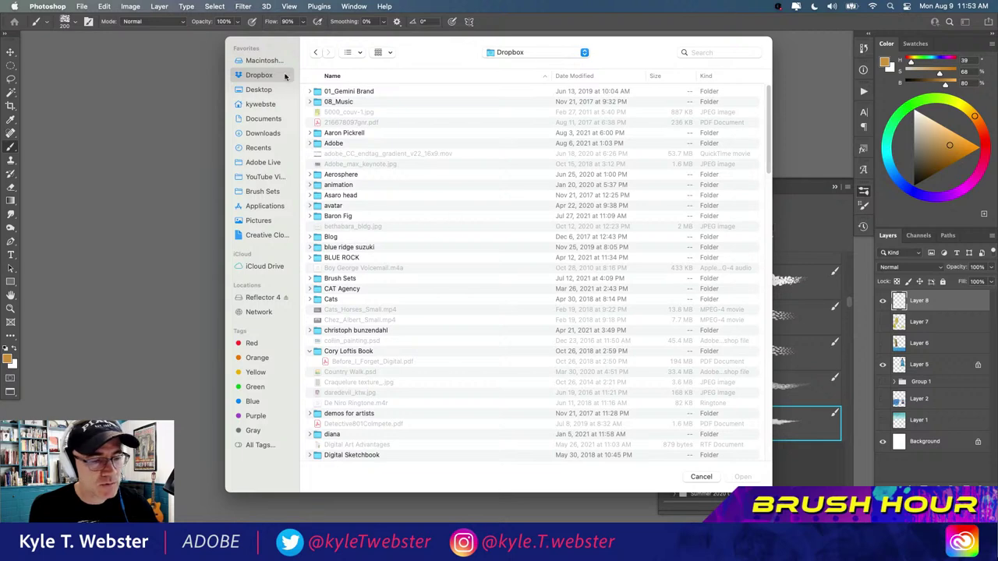
{"action": "left_click", "coordinate": [258, 192]}
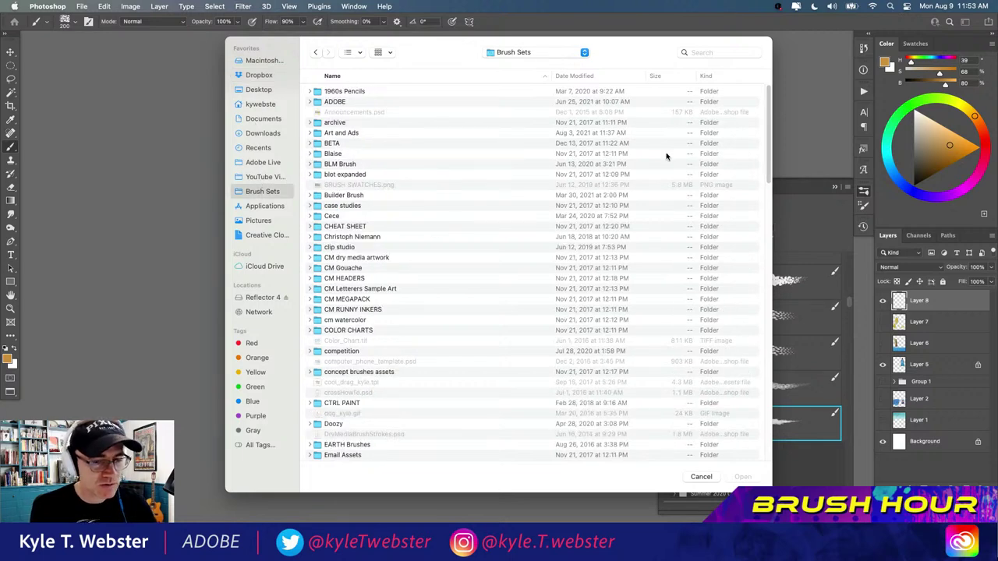
{"action": "left_click_drag", "start_coordinate": [768, 156], "coordinate": [739, 283]}
{"action": "double_click", "coordinate": [317, 301]}
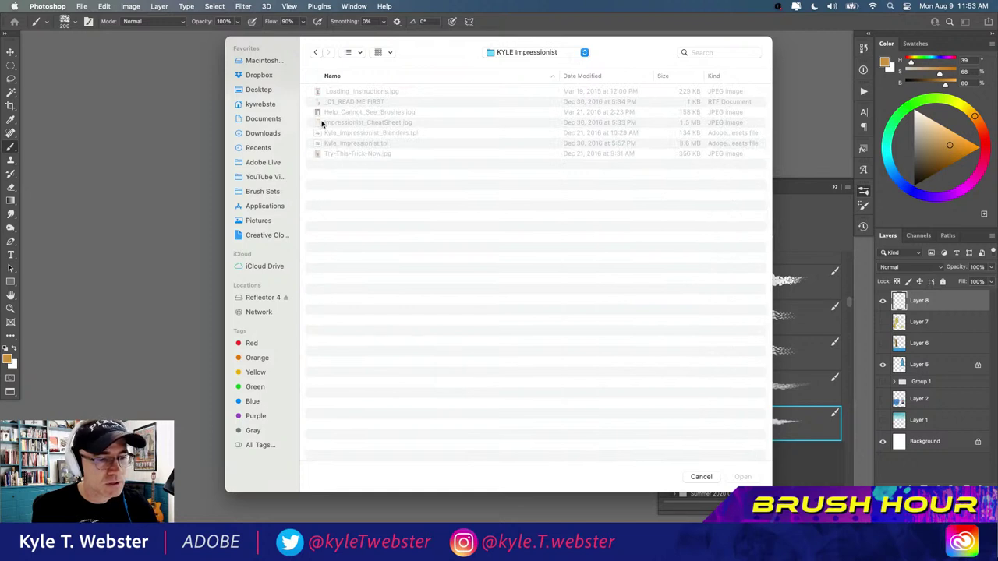
{"action": "left_click", "coordinate": [701, 477]}
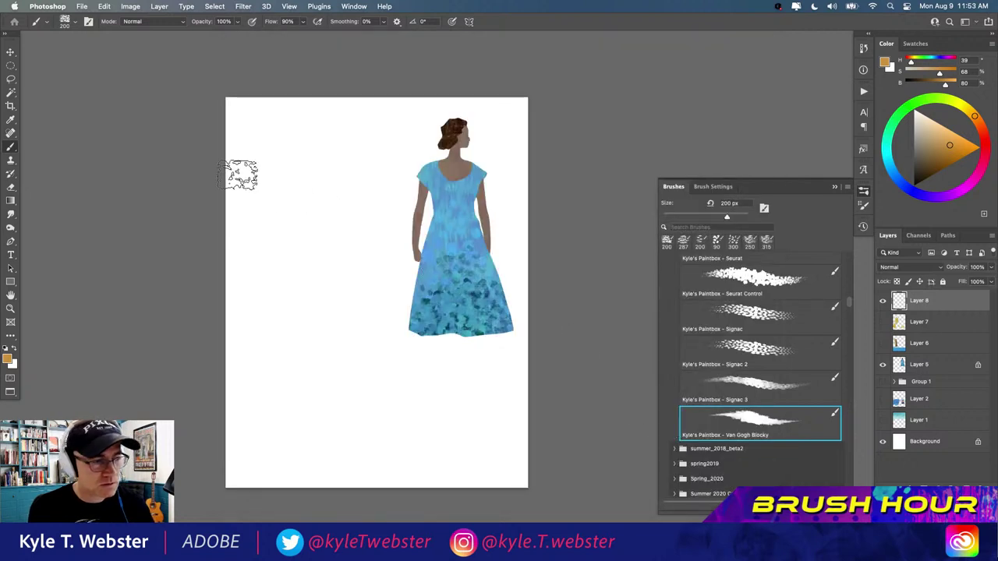
{"action": "left_click", "coordinate": [37, 22]}
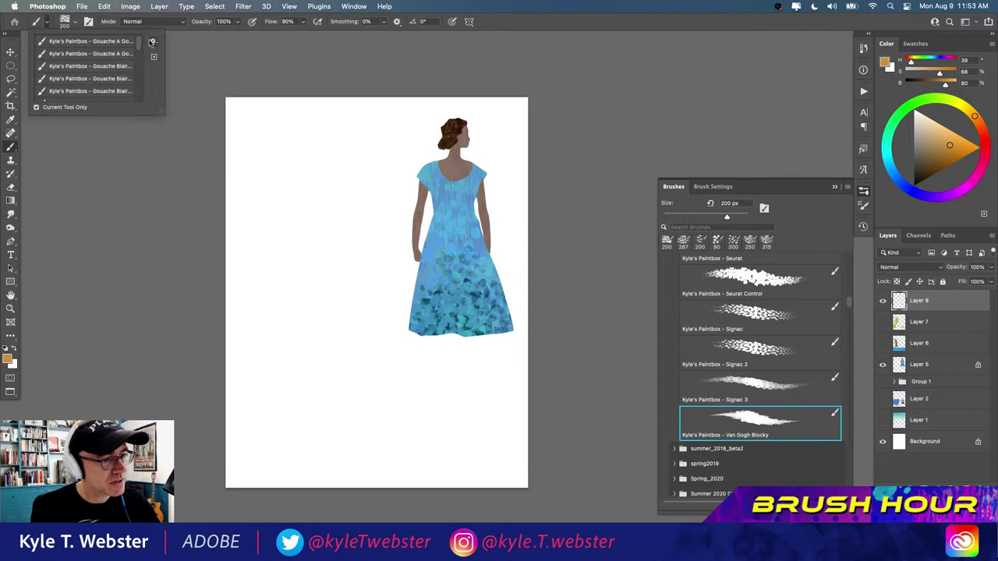
- Load Kyle_Impressionist_Blenders.tpl from Brush Sets > KYLE Impressionist as tool presets
{"action": "left_click", "coordinate": [151, 41]}
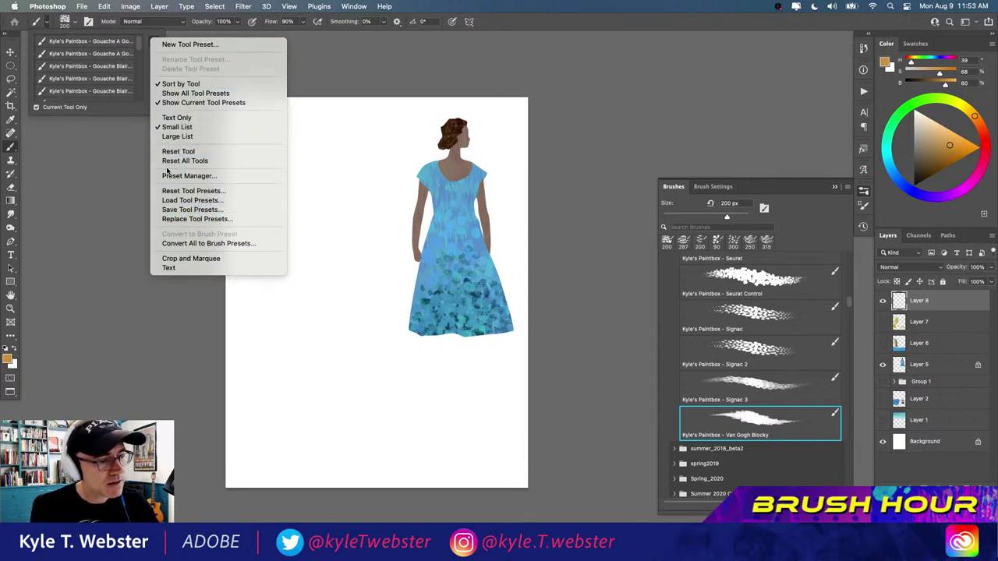
{"action": "left_click", "coordinate": [172, 200]}
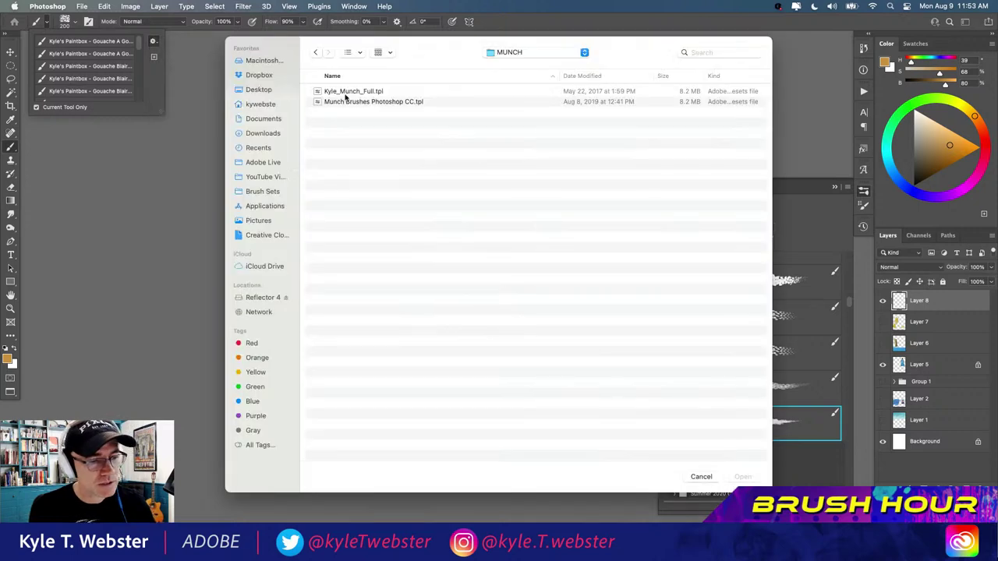
{"action": "left_click", "coordinate": [490, 52]}
{"action": "left_click", "coordinate": [490, 64]}
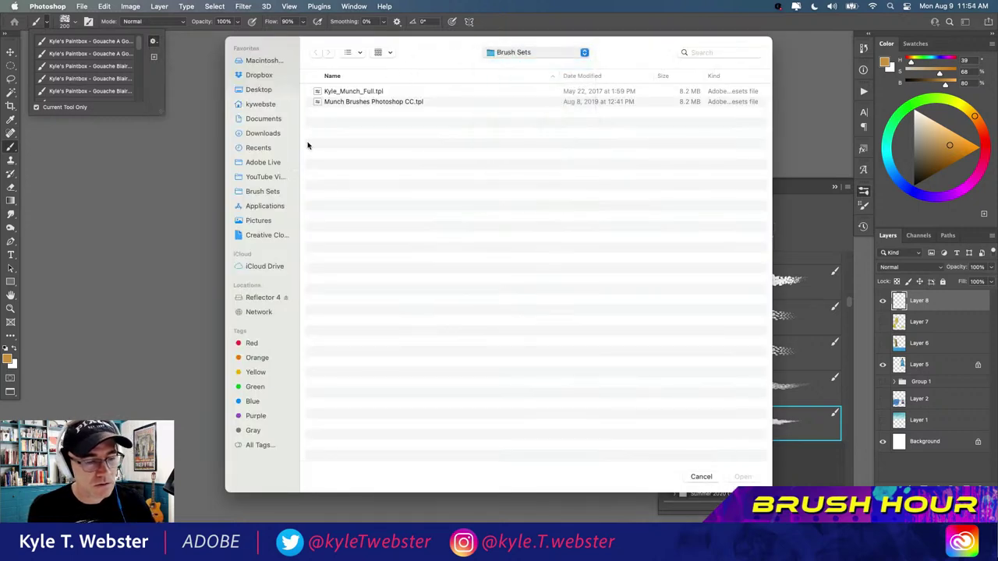
{"action": "left_click_drag", "start_coordinate": [766, 187], "coordinate": [753, 285]}
{"action": "scroll", "coordinate": [578, 304], "scroll_direction": "down", "scroll_amount": 3}
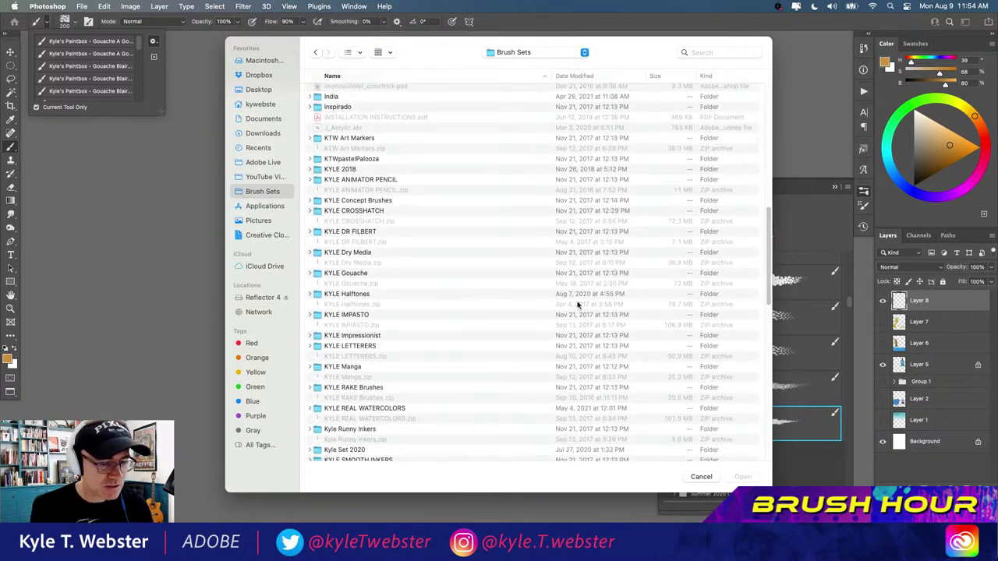
{"action": "double_click", "coordinate": [318, 338]}
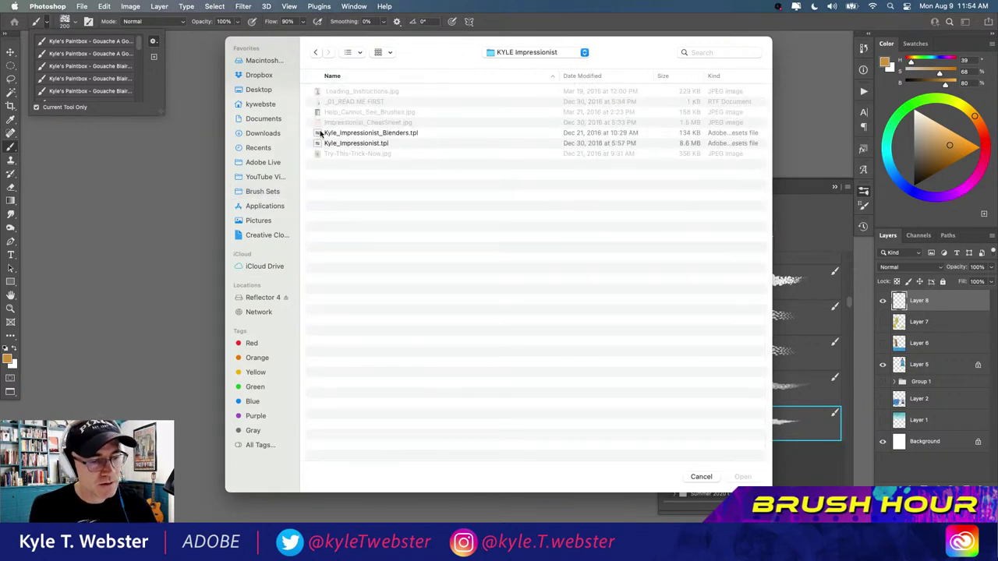
{"action": "double_click", "coordinate": [320, 134]}
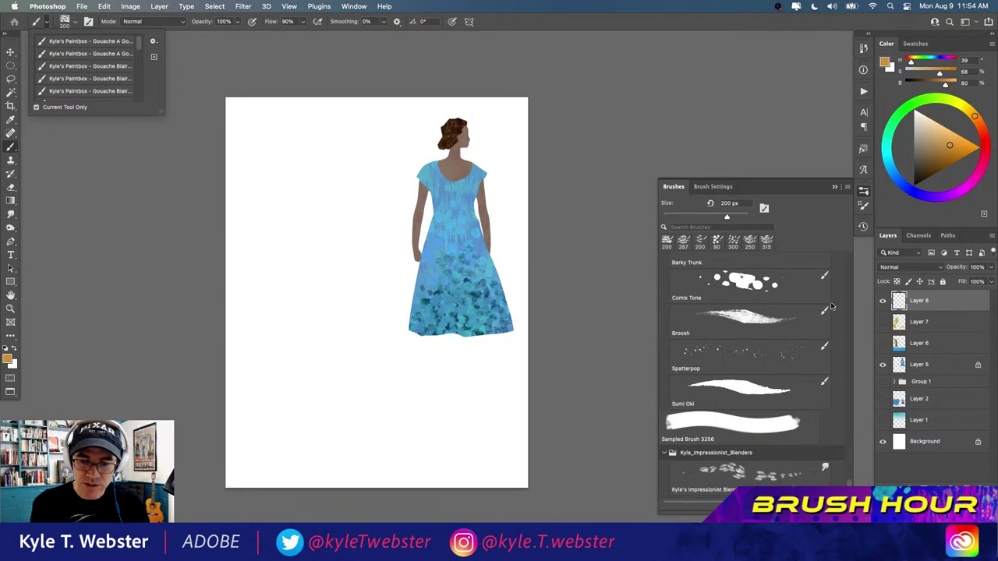
{"action": "scroll", "coordinate": [780, 437], "scroll_direction": "down", "scroll_amount": 3}
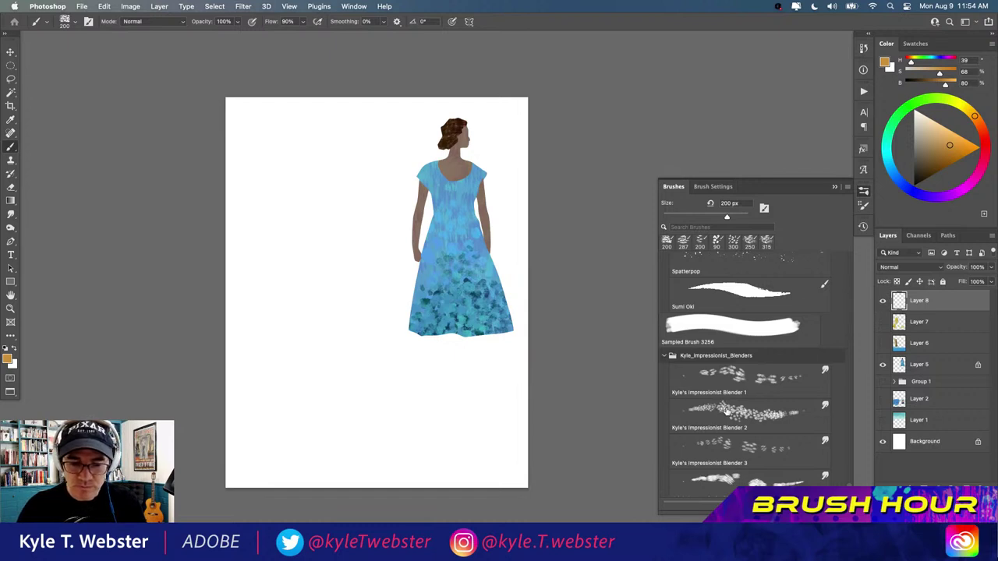
- Paint an orange-yellow patch left of the figure and blend blue into it with Impressionist Blender 1
{"action": "mouse_move", "coordinate": [324, 351]}
{"action": "left_mouse_down"}
{"action": "mouse_move", "coordinate": [302, 373]}
{"action": "mouse_move", "coordinate": [307, 315]}
{"action": "mouse_move", "coordinate": [353, 328]}
{"action": "mouse_move", "coordinate": [317, 361]}
{"action": "mouse_move", "coordinate": [321, 418]}
{"action": "mouse_move", "coordinate": [305, 405]}
{"action": "mouse_move", "coordinate": [290, 410]}
{"action": "mouse_move", "coordinate": [287, 377]}
{"action": "left_mouse_up"}
{"action": "left_click", "coordinate": [905, 189]}
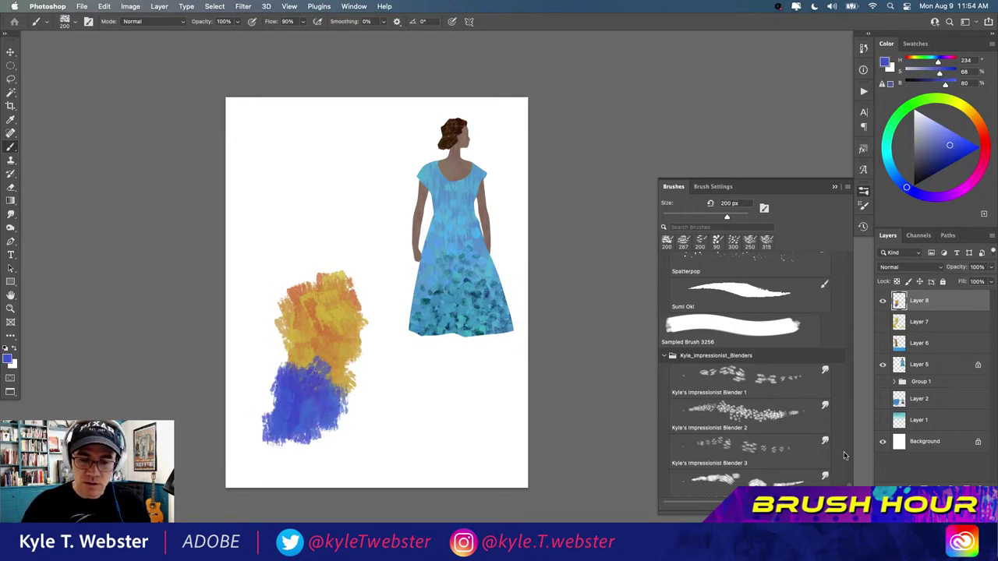
{"action": "scroll", "coordinate": [744, 375], "scroll_direction": "down", "scroll_amount": 1}
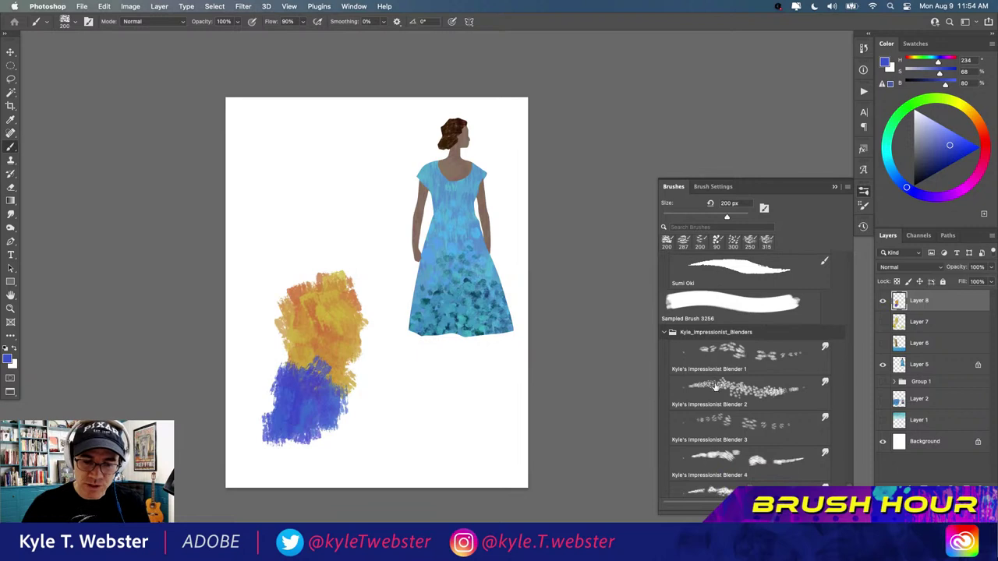
{"action": "scroll", "coordinate": [752, 375], "scroll_direction": "down", "scroll_amount": 1}
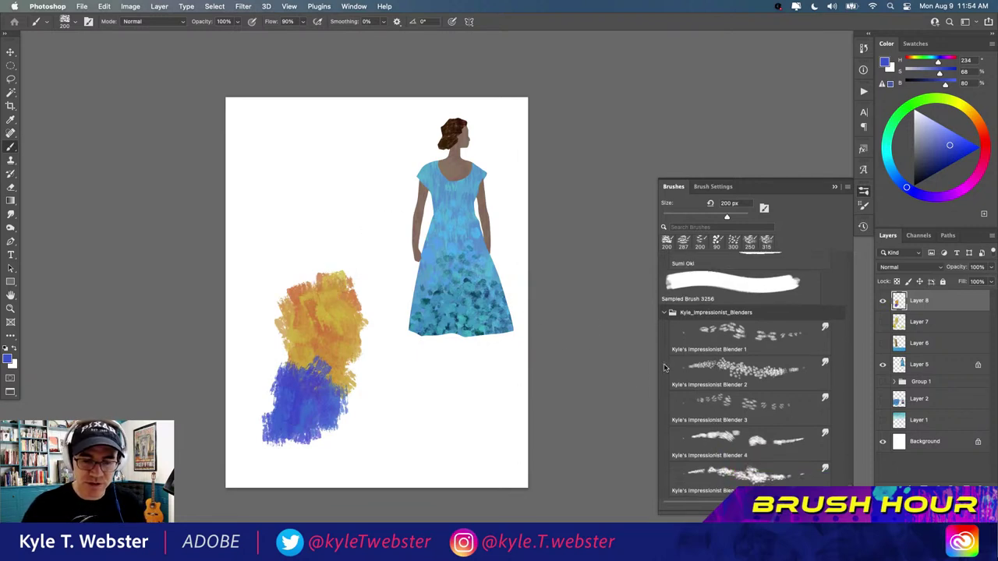
{"action": "left_click", "coordinate": [724, 329]}
{"action": "mouse_move", "coordinate": [309, 370]}
{"action": "left_mouse_down"}
{"action": "mouse_move", "coordinate": [298, 403]}
{"action": "mouse_move", "coordinate": [330, 374]}
{"action": "mouse_move", "coordinate": [295, 393]}
{"action": "mouse_move", "coordinate": [293, 348]}
{"action": "mouse_move", "coordinate": [314, 364]}
{"action": "mouse_move", "coordinate": [299, 380]}
{"action": "mouse_move", "coordinate": [299, 353]}
{"action": "mouse_move", "coordinate": [312, 351]}
{"action": "mouse_move", "coordinate": [325, 319]}
{"action": "mouse_move", "coordinate": [308, 293]}
{"action": "mouse_move", "coordinate": [327, 356]}
{"action": "mouse_move", "coordinate": [316, 388]}
{"action": "left_mouse_up"}
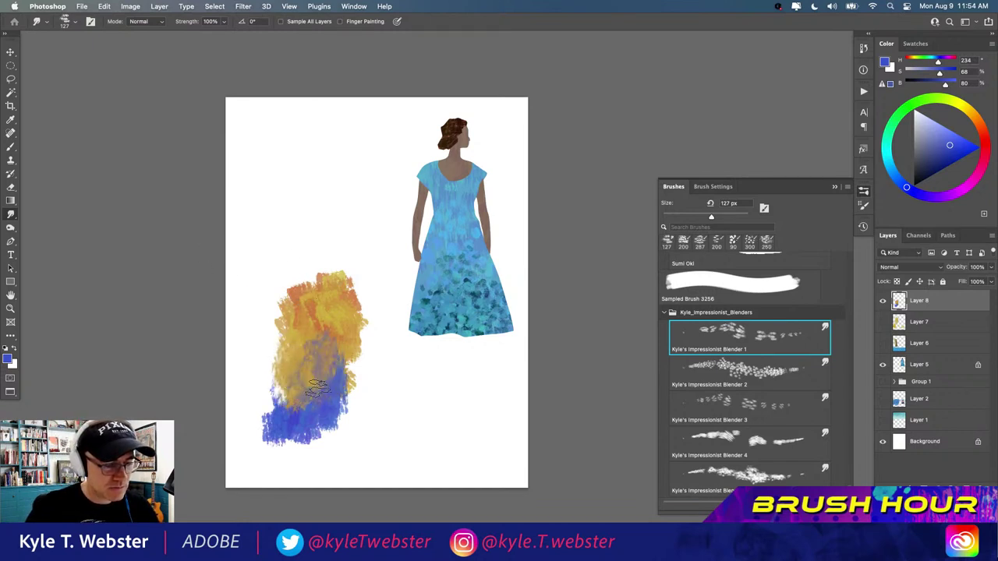
- Smudge the patch outward with Impressionist Blender 2, then paint a blocky blue patch upper-left
{"action": "left_click", "coordinate": [725, 370]}
{"action": "mouse_move", "coordinate": [279, 311]}
{"action": "left_mouse_down"}
{"action": "mouse_move", "coordinate": [303, 324]}
{"action": "mouse_move", "coordinate": [301, 356]}
{"action": "mouse_move", "coordinate": [317, 343]}
{"action": "mouse_move", "coordinate": [315, 296]}
{"action": "mouse_move", "coordinate": [297, 276]}
{"action": "left_mouse_up"}
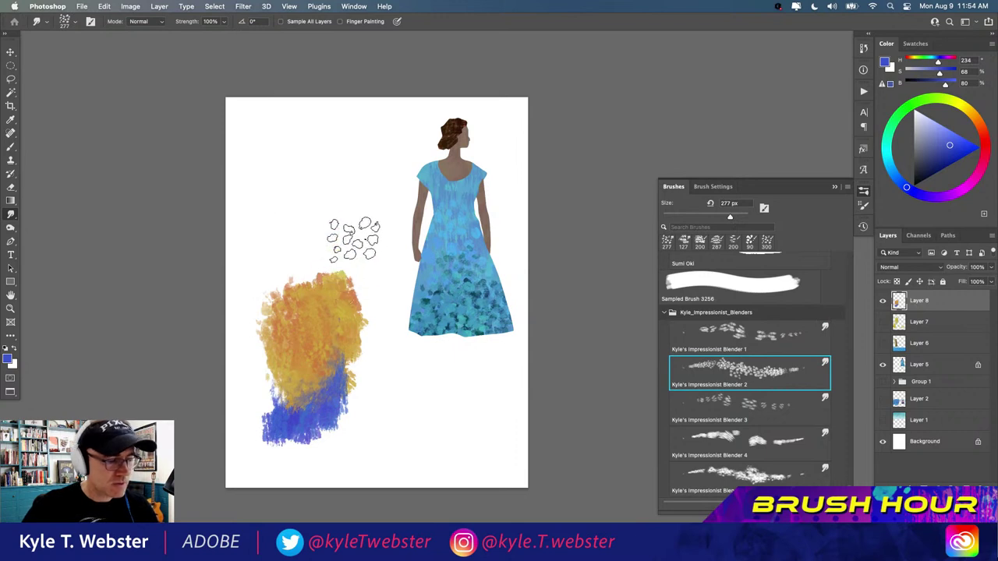
{"action": "key", "text": "b"}
{"action": "mouse_move", "coordinate": [350, 172]}
{"action": "left_mouse_down"}
{"action": "mouse_move", "coordinate": [320, 172]}
{"action": "mouse_move", "coordinate": [345, 173]}
{"action": "mouse_move", "coordinate": [330, 189]}
{"action": "mouse_move", "coordinate": [359, 195]}
{"action": "mouse_move", "coordinate": [312, 187]}
{"action": "left_mouse_up"}
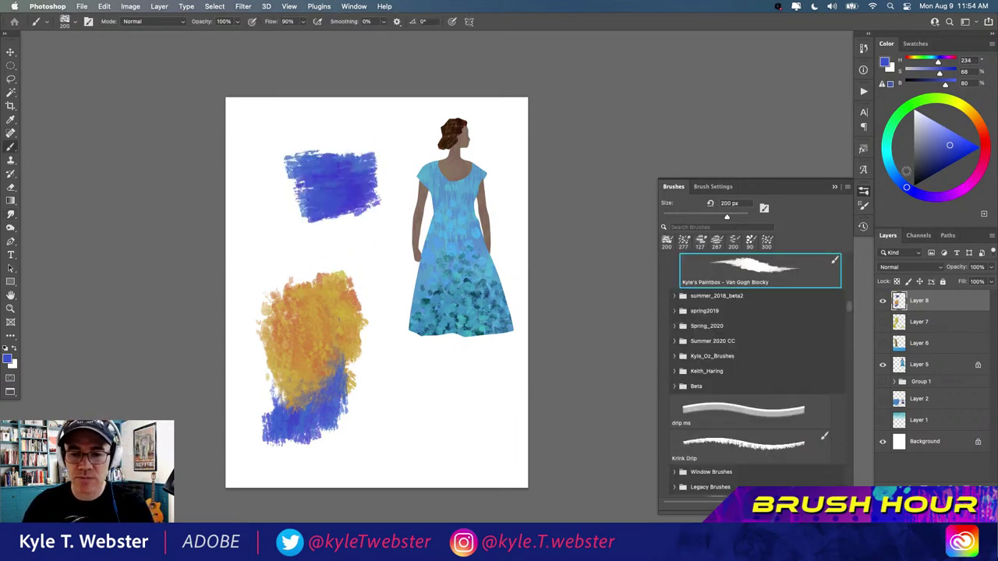
- Paint light and darker blue strokes over the left, middle and centre of the blue patch
{"action": "left_click", "coordinate": [889, 167]}
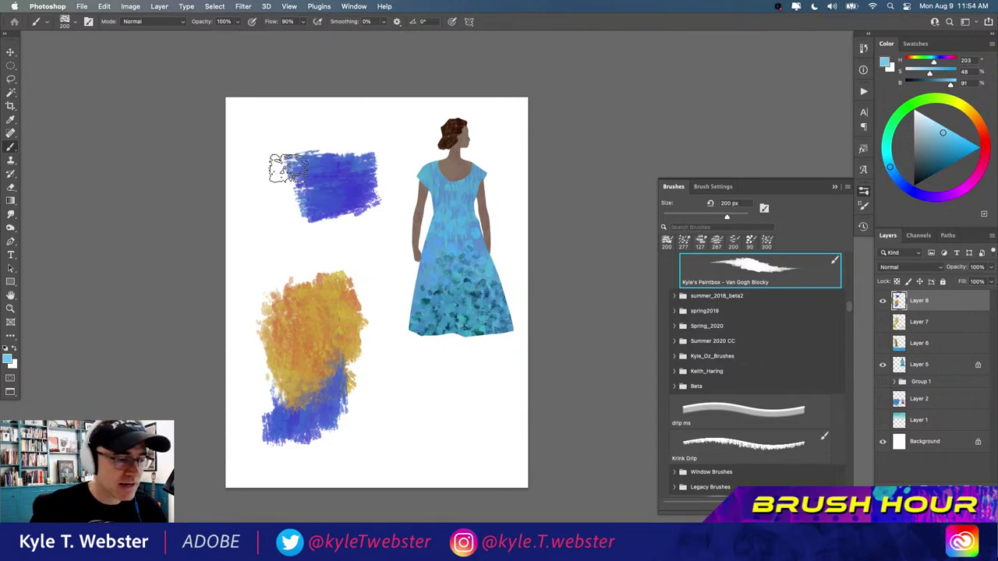
{"action": "mouse_move", "coordinate": [290, 166]}
{"action": "left_mouse_down"}
{"action": "mouse_move", "coordinate": [276, 192]}
{"action": "mouse_move", "coordinate": [296, 210]}
{"action": "mouse_move", "coordinate": [299, 198]}
{"action": "mouse_move", "coordinate": [309, 216]}
{"action": "mouse_move", "coordinate": [306, 180]}
{"action": "mouse_move", "coordinate": [308, 193]}
{"action": "mouse_move", "coordinate": [285, 164]}
{"action": "mouse_move", "coordinate": [268, 207]}
{"action": "mouse_move", "coordinate": [260, 158]}
{"action": "mouse_move", "coordinate": [265, 205]}
{"action": "mouse_move", "coordinate": [253, 166]}
{"action": "left_mouse_up"}
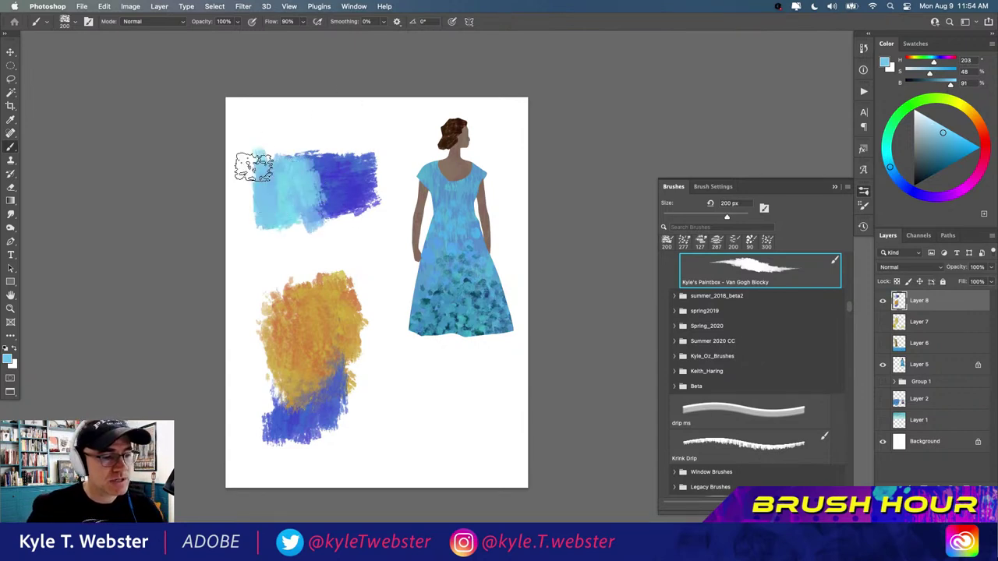
{"action": "left_click", "coordinate": [317, 173], "text": "alt"}
{"action": "left_click_drag", "start_coordinate": [316, 165], "coordinate": [312, 223]}
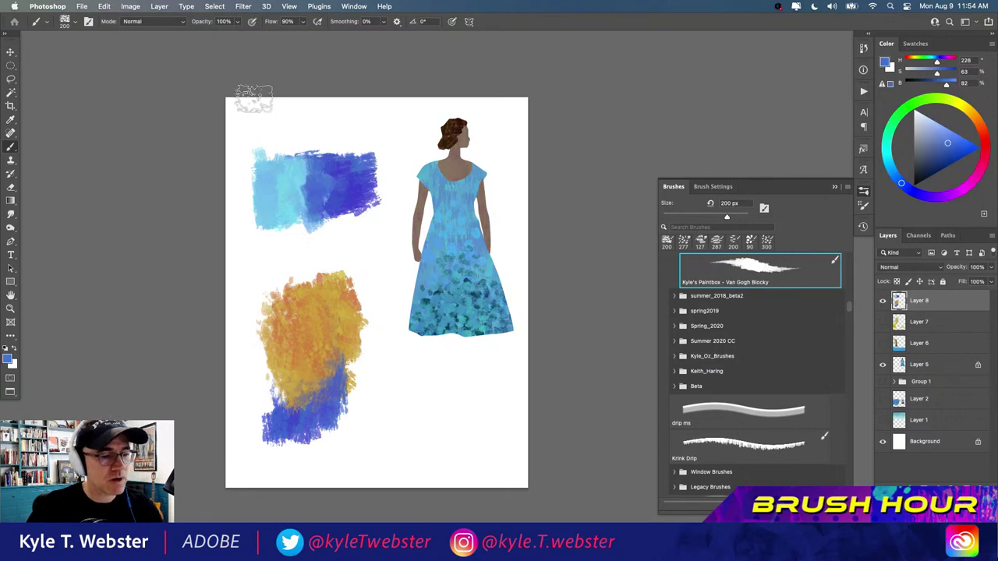
{"action": "left_click", "coordinate": [282, 180], "text": "alt"}
{"action": "left_click_drag", "start_coordinate": [292, 171], "coordinate": [328, 205]}
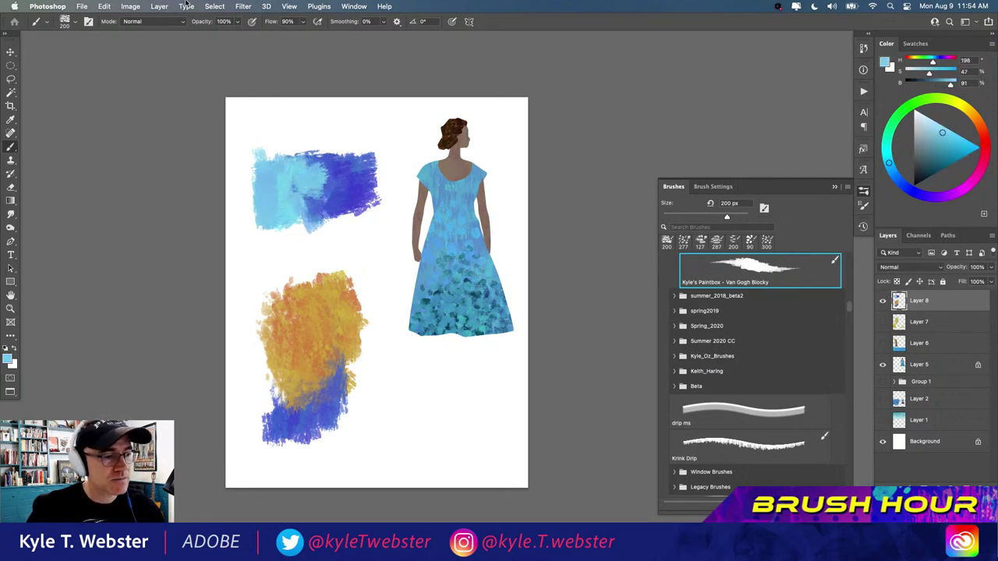
- Blend the darker blue into the light-blue area with the Impressionist Blender
{"action": "left_click", "coordinate": [105, 6]}
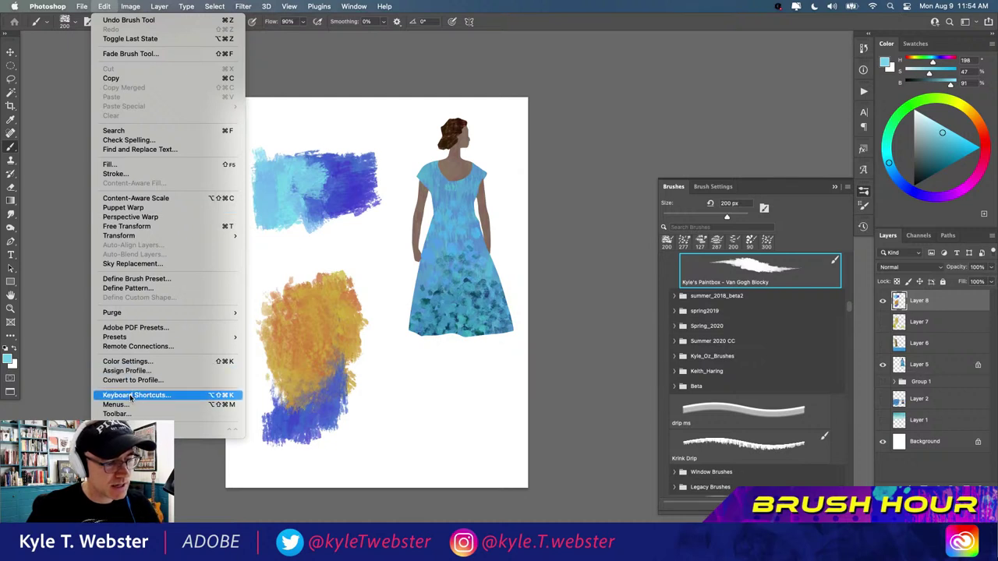
{"action": "left_click", "coordinate": [375, 364]}
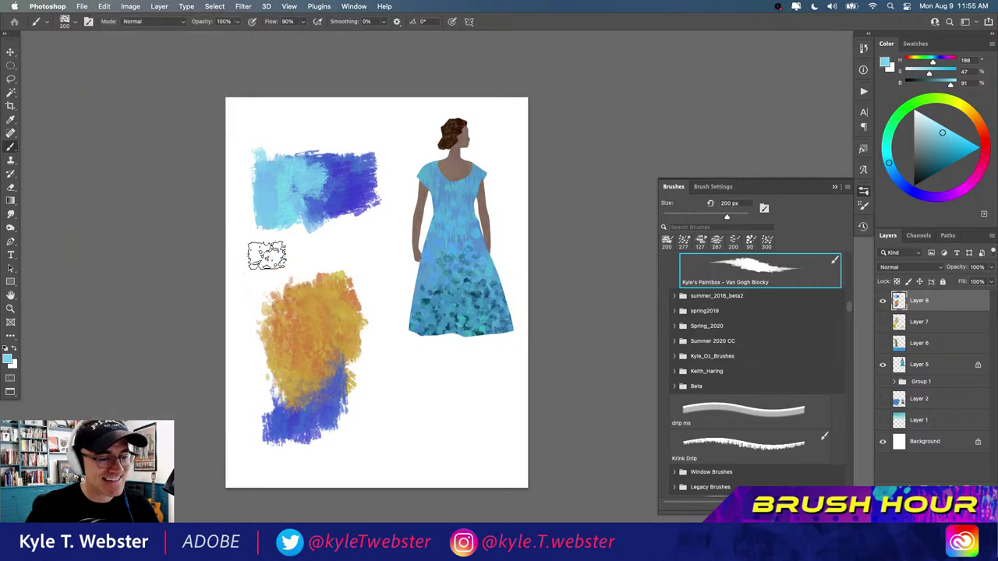
{"action": "left_click", "coordinate": [320, 184], "text": "alt"}
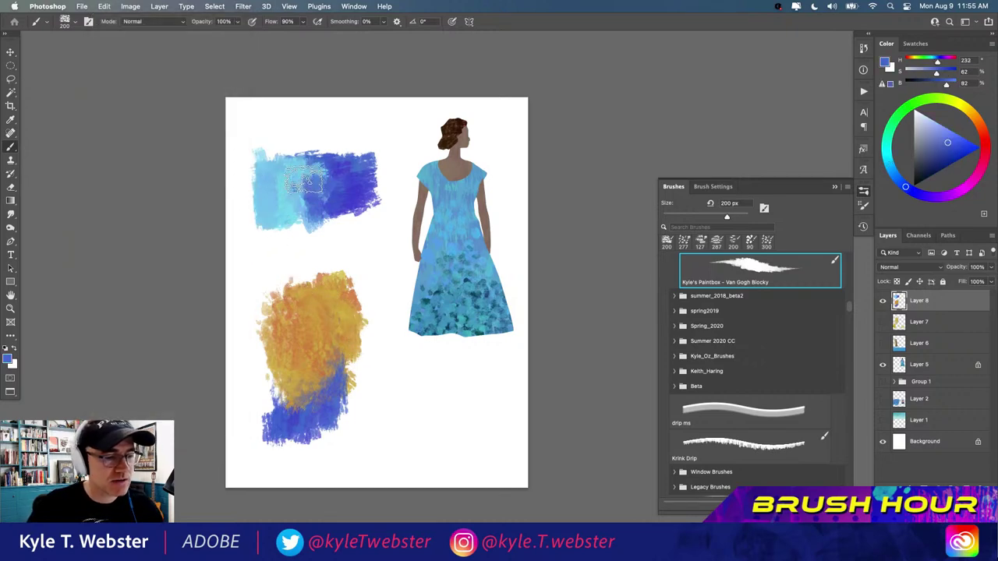
{"action": "key", "text": "r"}
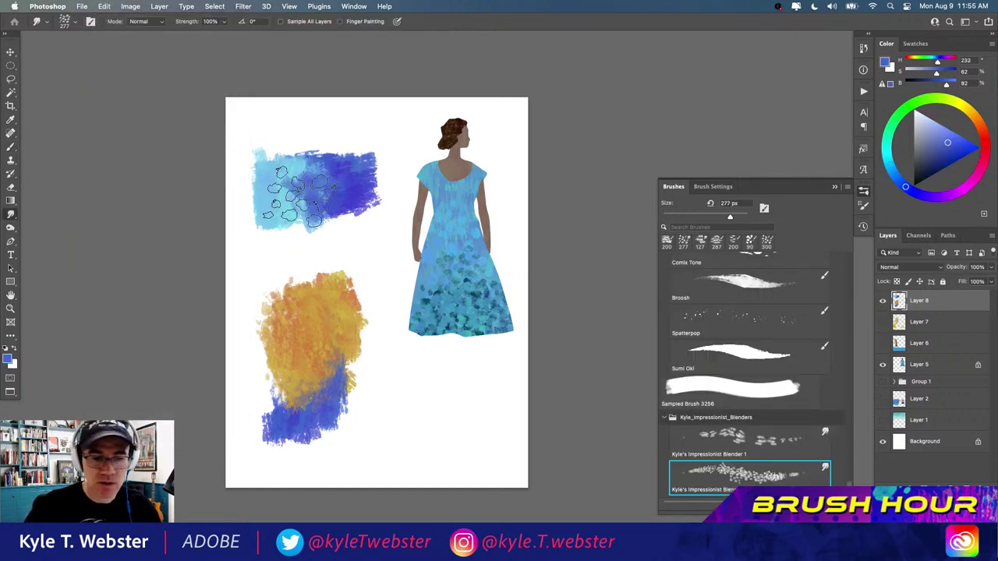
{"action": "scroll", "coordinate": [296, 179], "scroll_direction": "up", "scroll_amount": 1}
{"action": "mouse_move", "coordinate": [296, 160]}
{"action": "left_mouse_down"}
{"action": "mouse_move", "coordinate": [308, 187]}
{"action": "mouse_move", "coordinate": [328, 132]}
{"action": "mouse_move", "coordinate": [351, 148]}
{"action": "mouse_move", "coordinate": [370, 132]}
{"action": "mouse_move", "coordinate": [374, 144]}
{"action": "mouse_move", "coordinate": [339, 195]}
{"action": "mouse_move", "coordinate": [316, 183]}
{"action": "mouse_move", "coordinate": [339, 125]}
{"action": "mouse_move", "coordinate": [288, 160]}
{"action": "mouse_move", "coordinate": [274, 140]}
{"action": "mouse_move", "coordinate": [300, 199]}
{"action": "mouse_move", "coordinate": [248, 193]}
{"action": "mouse_move", "coordinate": [292, 191]}
{"action": "mouse_move", "coordinate": [267, 234]}
{"action": "mouse_move", "coordinate": [298, 222]}
{"action": "mouse_move", "coordinate": [312, 269]}
{"action": "left_mouse_up"}
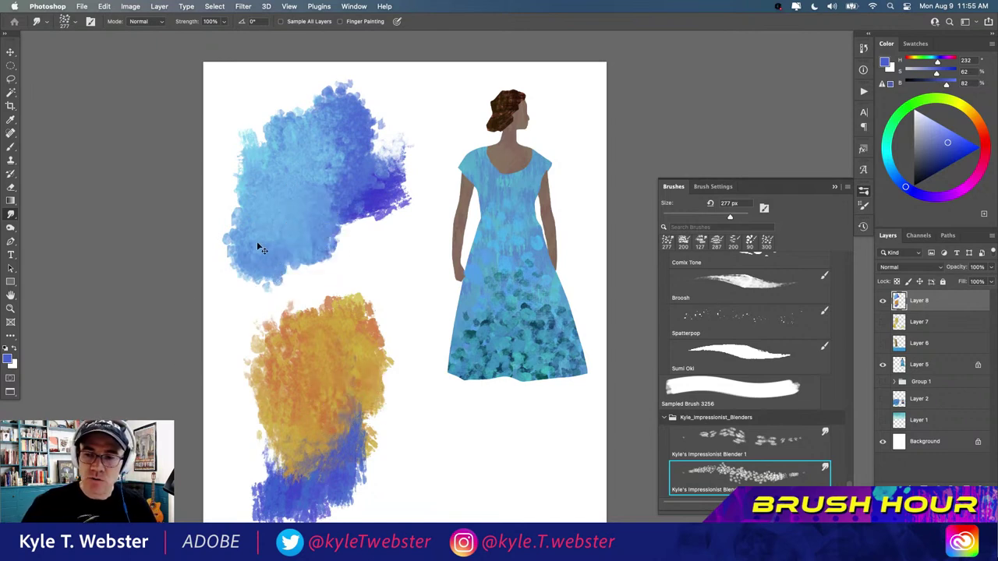
- Clear Layer 8 with Select All, Delete and Deselect, and return to the Brush tool
{"action": "key", "text": "super+a"}
{"action": "key", "text": "BackSpace"}
{"action": "key", "text": "super+d"}
{"action": "key", "text": "b"}
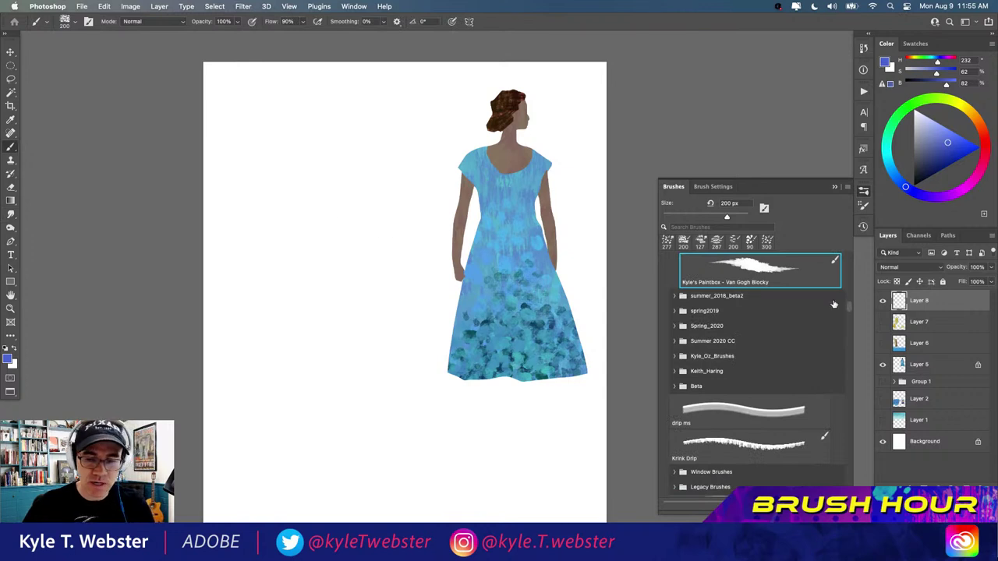
- Dab blue, then cyan marks with the larger Seurat brush in the empty left area
{"action": "scroll", "coordinate": [849, 304], "scroll_direction": "up", "scroll_amount": 10}
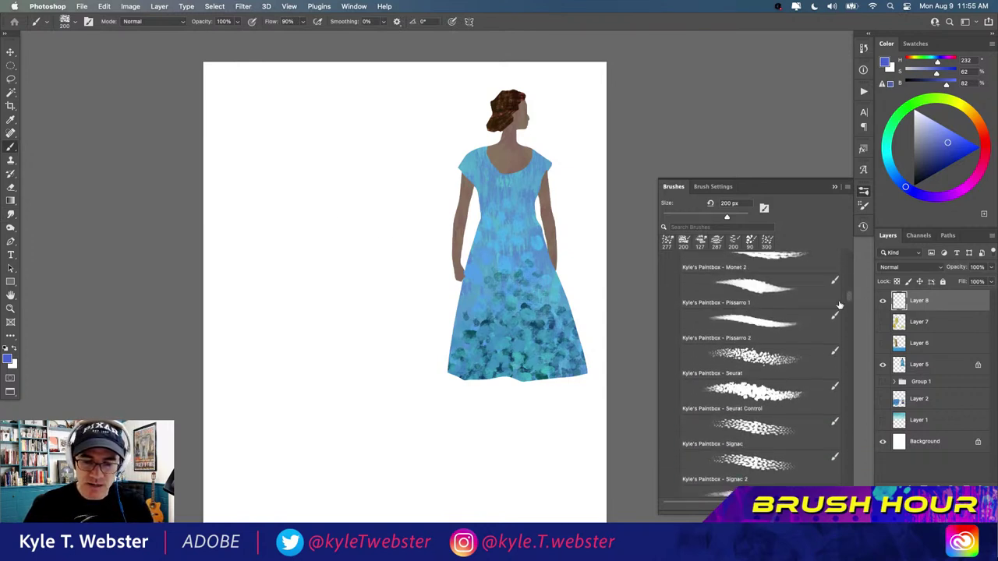
{"action": "left_click", "coordinate": [754, 391]}
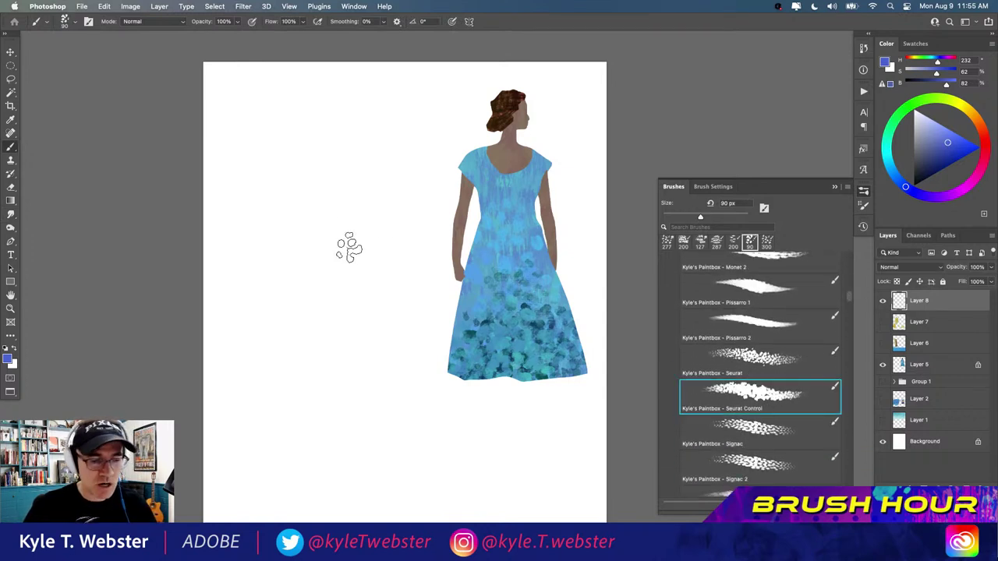
{"action": "left_click", "coordinate": [732, 355]}
{"action": "mouse_move", "coordinate": [346, 240]}
{"action": "left_mouse_down"}
{"action": "mouse_move", "coordinate": [304, 248]}
{"action": "mouse_move", "coordinate": [292, 304]}
{"action": "mouse_move", "coordinate": [304, 230]}
{"action": "mouse_move", "coordinate": [331, 179]}
{"action": "mouse_move", "coordinate": [300, 156]}
{"action": "mouse_move", "coordinate": [331, 101]}
{"action": "left_mouse_up"}
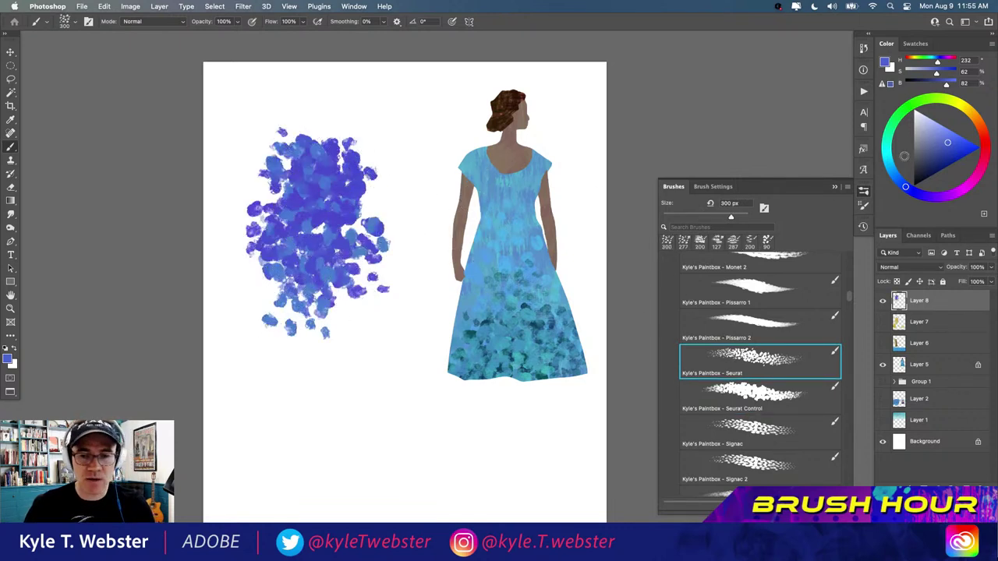
{"action": "left_click", "coordinate": [886, 153]}
{"action": "left_click", "coordinate": [941, 132]}
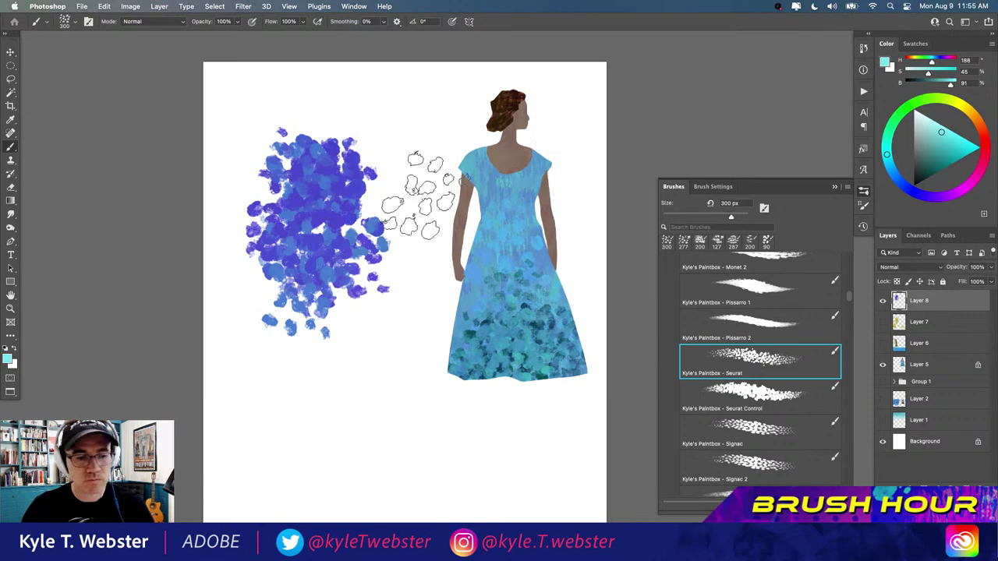
{"action": "mouse_move", "coordinate": [312, 350]}
{"action": "left_mouse_down"}
{"action": "mouse_move", "coordinate": [343, 245]}
{"action": "mouse_move", "coordinate": [308, 238]}
{"action": "mouse_move", "coordinate": [296, 288]}
{"action": "mouse_move", "coordinate": [311, 362]}
{"action": "mouse_move", "coordinate": [351, 320]}
{"action": "mouse_move", "coordinate": [315, 371]}
{"action": "mouse_move", "coordinate": [274, 296]}
{"action": "mouse_move", "coordinate": [300, 409]}
{"action": "mouse_move", "coordinate": [347, 349]}
{"action": "mouse_move", "coordinate": [308, 403]}
{"action": "mouse_move", "coordinate": [335, 318]}
{"action": "mouse_move", "coordinate": [296, 223]}
{"action": "mouse_move", "coordinate": [297, 183]}
{"action": "mouse_move", "coordinate": [255, 170]}
{"action": "mouse_move", "coordinate": [324, 160]}
{"action": "mouse_move", "coordinate": [347, 138]}
{"action": "mouse_move", "coordinate": [300, 208]}
{"action": "mouse_move", "coordinate": [306, 273]}
{"action": "mouse_move", "coordinate": [333, 251]}
{"action": "mouse_move", "coordinate": [269, 187]}
{"action": "mouse_move", "coordinate": [293, 136]}
{"action": "mouse_move", "coordinate": [294, 184]}
{"action": "mouse_move", "coordinate": [330, 269]}
{"action": "mouse_move", "coordinate": [308, 237]}
{"action": "mouse_move", "coordinate": [300, 269]}
{"action": "left_mouse_up"}
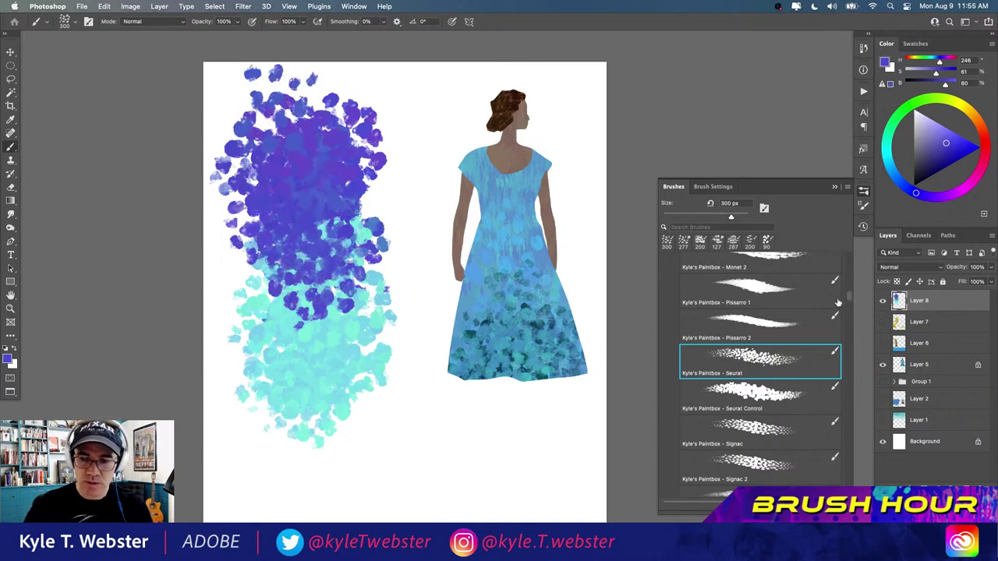
- Blend the violet and cyan dabs together with Impressionist Blender 2
{"action": "key", "text": "r"}
{"action": "scroll", "coordinate": [748, 374], "scroll_direction": "down", "scroll_amount": 2}
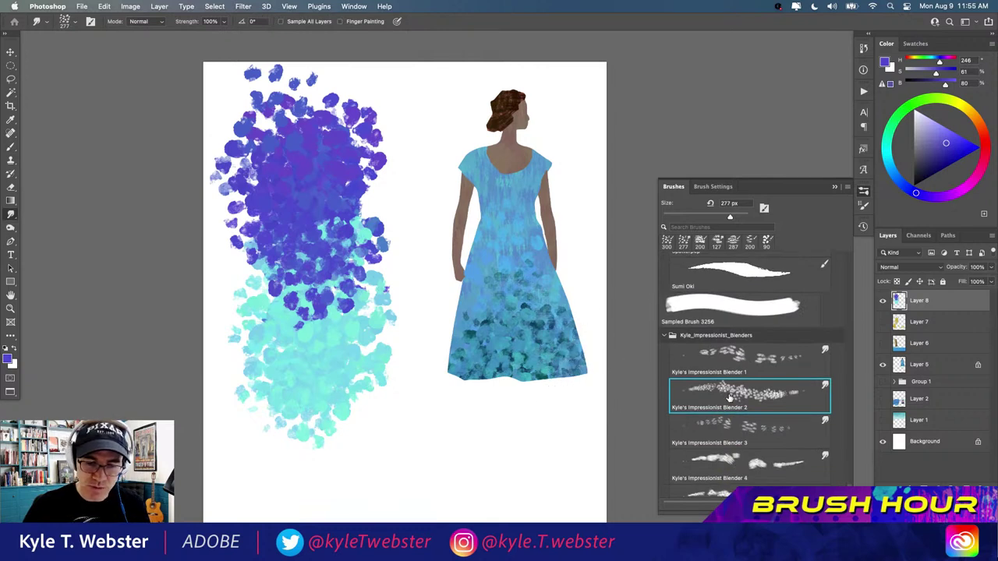
{"action": "mouse_move", "coordinate": [312, 276]}
{"action": "left_mouse_down"}
{"action": "mouse_move", "coordinate": [293, 226]}
{"action": "mouse_move", "coordinate": [312, 197]}
{"action": "mouse_move", "coordinate": [327, 230]}
{"action": "mouse_move", "coordinate": [327, 301]}
{"action": "mouse_move", "coordinate": [294, 323]}
{"action": "mouse_move", "coordinate": [266, 284]}
{"action": "mouse_move", "coordinate": [304, 271]}
{"action": "mouse_move", "coordinate": [328, 299]}
{"action": "mouse_move", "coordinate": [319, 264]}
{"action": "mouse_move", "coordinate": [282, 240]}
{"action": "mouse_move", "coordinate": [295, 233]}
{"action": "mouse_move", "coordinate": [317, 187]}
{"action": "mouse_move", "coordinate": [276, 243]}
{"action": "mouse_move", "coordinate": [274, 275]}
{"action": "mouse_move", "coordinate": [323, 297]}
{"action": "mouse_move", "coordinate": [297, 327]}
{"action": "mouse_move", "coordinate": [310, 355]}
{"action": "mouse_move", "coordinate": [315, 280]}
{"action": "mouse_move", "coordinate": [340, 307]}
{"action": "mouse_move", "coordinate": [320, 270]}
{"action": "mouse_move", "coordinate": [301, 285]}
{"action": "mouse_move", "coordinate": [295, 316]}
{"action": "mouse_move", "coordinate": [297, 252]}
{"action": "mouse_move", "coordinate": [323, 251]}
{"action": "mouse_move", "coordinate": [300, 259]}
{"action": "mouse_move", "coordinate": [301, 288]}
{"action": "mouse_move", "coordinate": [320, 268]}
{"action": "mouse_move", "coordinate": [328, 284]}
{"action": "mouse_move", "coordinate": [309, 225]}
{"action": "mouse_move", "coordinate": [302, 292]}
{"action": "mouse_move", "coordinate": [280, 257]}
{"action": "mouse_move", "coordinate": [320, 240]}
{"action": "mouse_move", "coordinate": [300, 386]}
{"action": "mouse_move", "coordinate": [320, 212]}
{"action": "mouse_move", "coordinate": [302, 248]}
{"action": "mouse_move", "coordinate": [330, 273]}
{"action": "mouse_move", "coordinate": [225, 279]}
{"action": "left_mouse_up"}
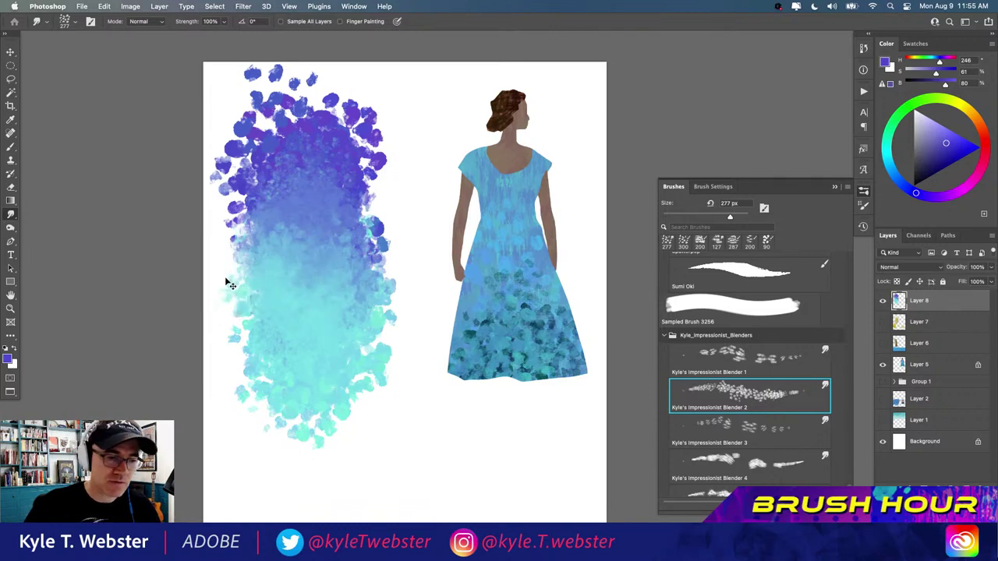
- Select all, delete the test cluster, deselect, and switch back to the Brush tool
{"action": "key", "text": "super+a"}
{"action": "key", "text": "BackSpace"}
{"action": "key", "text": "super+d"}
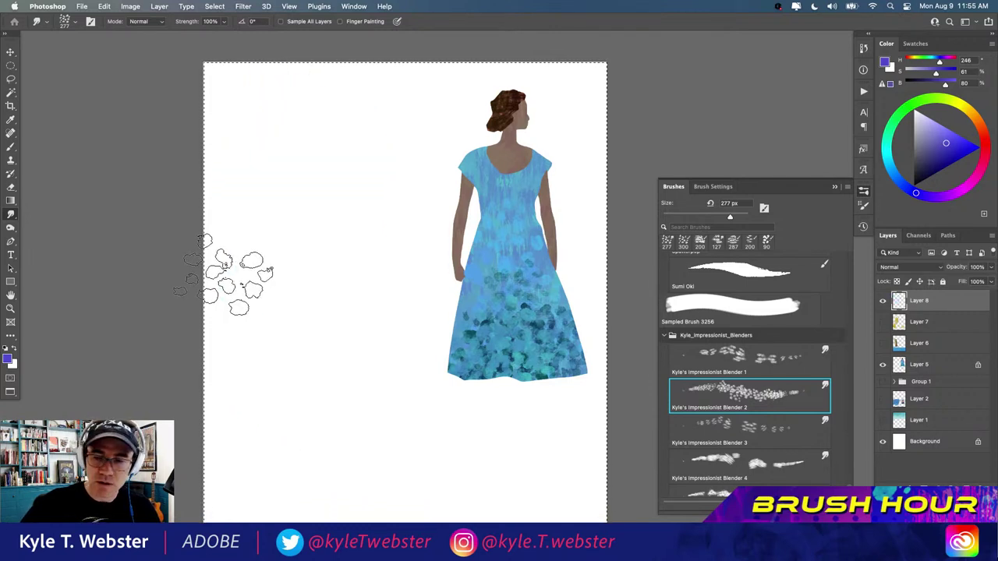
{"action": "key", "text": "b"}
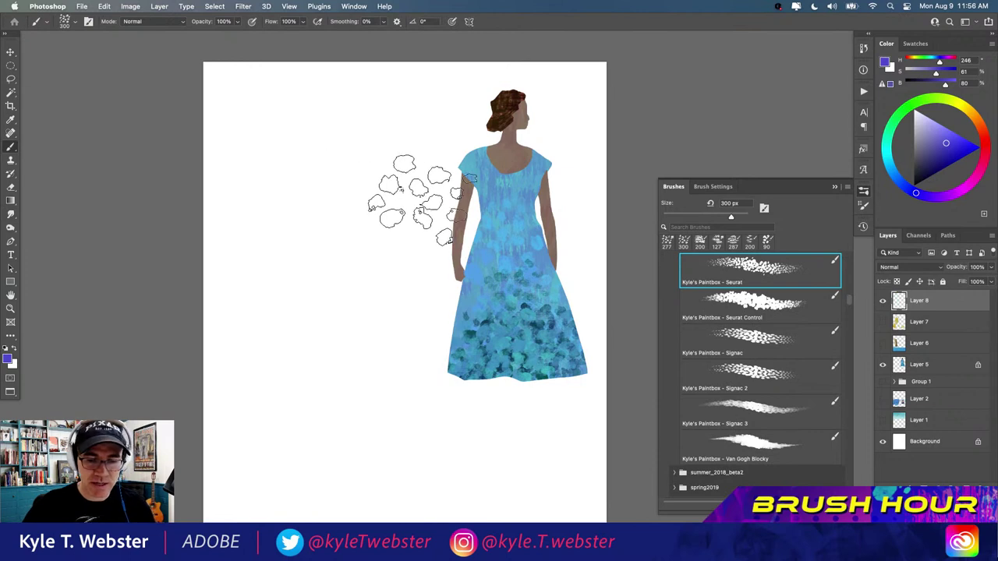
- Paint a large purple Van Gogh Blocky patch left of the figure, undoing a trial cyan stroke
{"action": "left_click", "coordinate": [749, 444]}
{"action": "mouse_move", "coordinate": [366, 199]}
{"action": "left_mouse_down"}
{"action": "mouse_move", "coordinate": [263, 257]}
{"action": "mouse_move", "coordinate": [335, 123]}
{"action": "left_mouse_up"}
{"action": "left_click", "coordinate": [887, 160]}
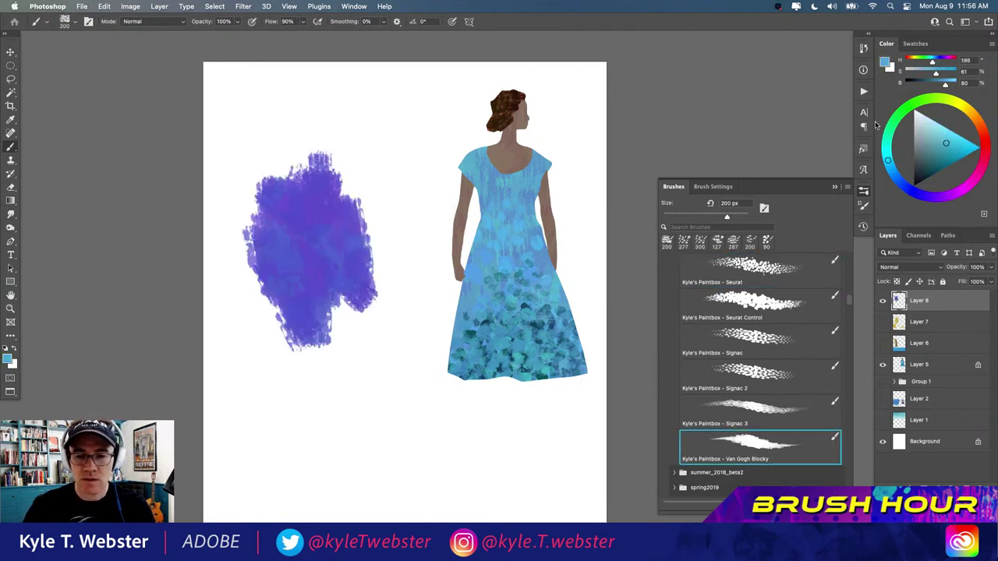
{"action": "left_click_drag", "start_coordinate": [331, 367], "coordinate": [327, 249]}
{"action": "key", "text": "ctrl+z"}
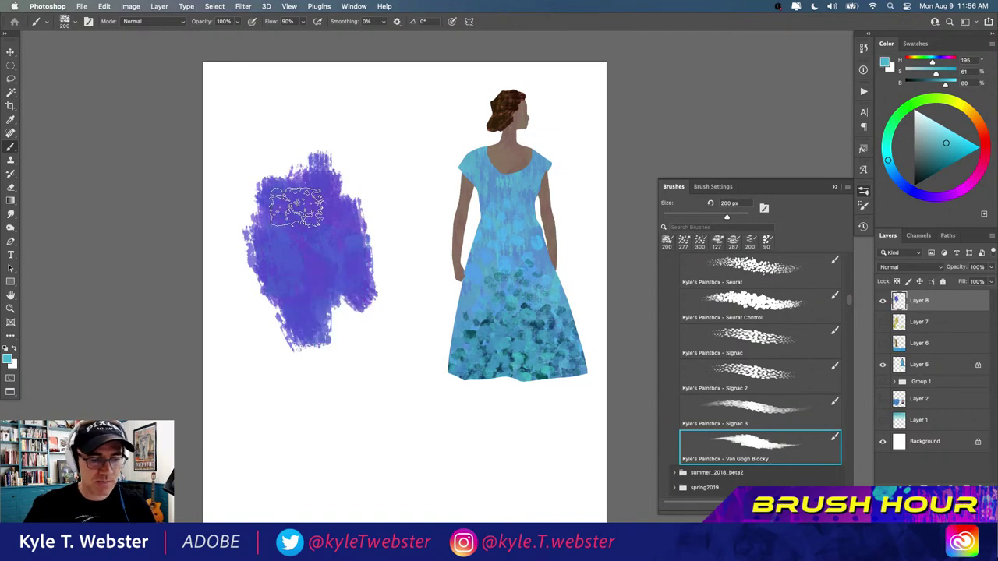
- Smudge the patch's lower half downward into a lavender wash with Impressionist Blender 5
{"action": "key", "text": "r"}
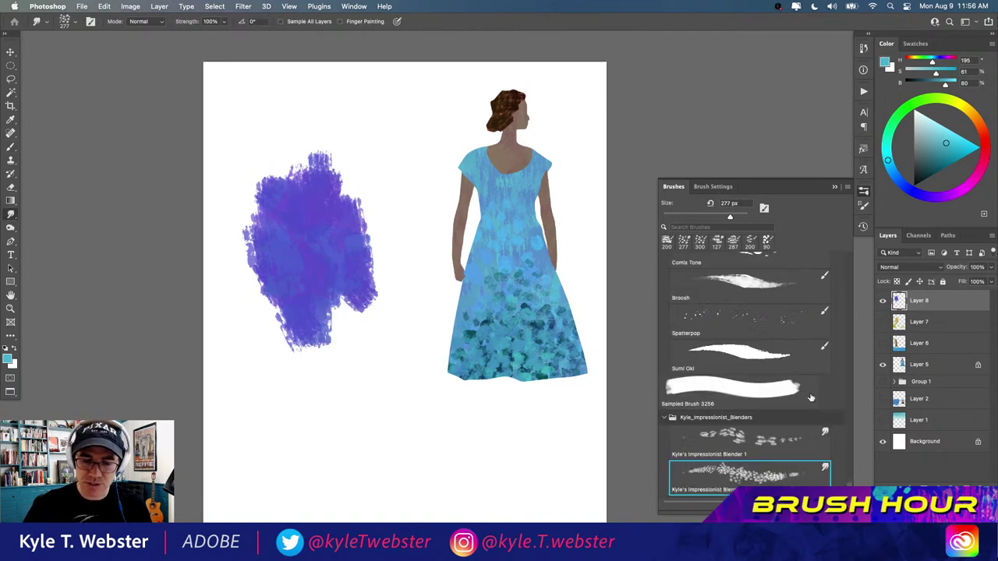
{"action": "scroll", "coordinate": [717, 457], "scroll_direction": "down", "scroll_amount": 3}
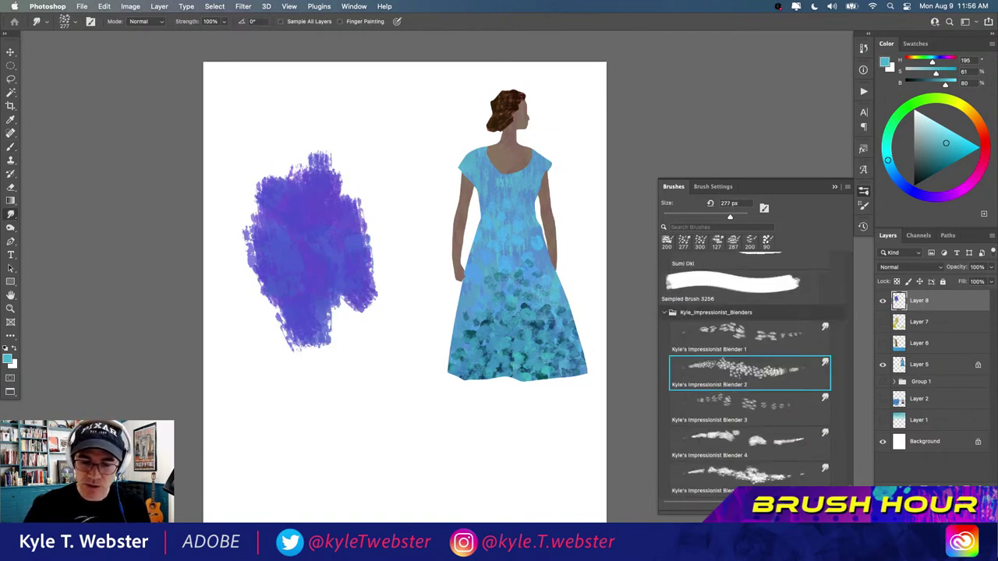
{"action": "left_click", "coordinate": [735, 477]}
{"action": "mouse_move", "coordinate": [301, 334]}
{"action": "left_mouse_down"}
{"action": "mouse_move", "coordinate": [296, 374]}
{"action": "mouse_move", "coordinate": [323, 457]}
{"action": "left_mouse_up"}
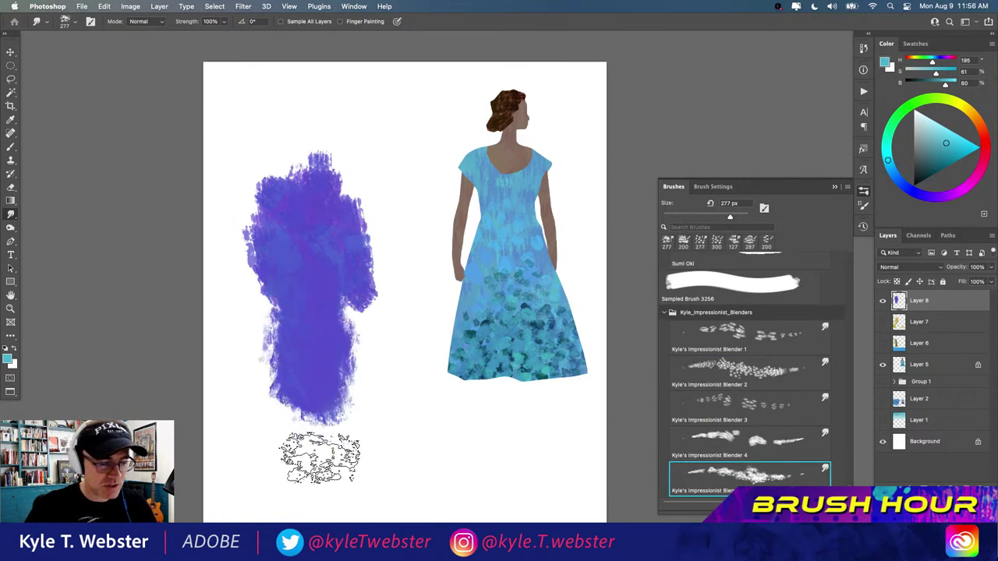
{"action": "mouse_move", "coordinate": [343, 358]}
{"action": "left_mouse_down"}
{"action": "mouse_move", "coordinate": [360, 426]}
{"action": "mouse_move", "coordinate": [356, 356]}
{"action": "mouse_move", "coordinate": [379, 424]}
{"action": "mouse_move", "coordinate": [337, 414]}
{"action": "mouse_move", "coordinate": [343, 385]}
{"action": "mouse_move", "coordinate": [355, 425]}
{"action": "mouse_move", "coordinate": [362, 307]}
{"action": "mouse_move", "coordinate": [347, 323]}
{"action": "mouse_move", "coordinate": [358, 338]}
{"action": "mouse_move", "coordinate": [353, 354]}
{"action": "mouse_move", "coordinate": [341, 340]}
{"action": "mouse_move", "coordinate": [362, 401]}
{"action": "mouse_move", "coordinate": [342, 417]}
{"action": "mouse_move", "coordinate": [290, 393]}
{"action": "mouse_move", "coordinate": [272, 428]}
{"action": "mouse_move", "coordinate": [285, 331]}
{"action": "left_mouse_up"}
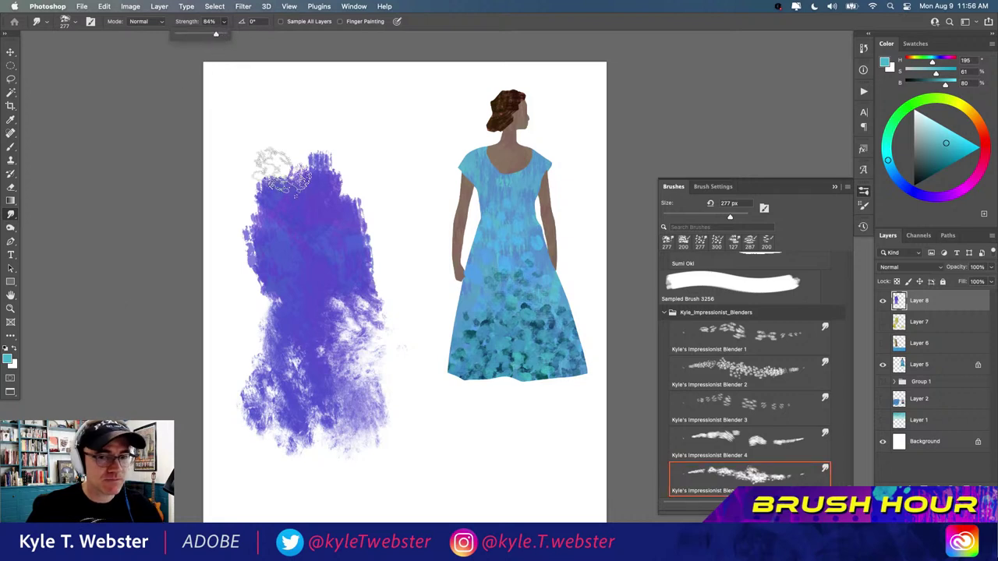
{"action": "mouse_move", "coordinate": [285, 358]}
{"action": "left_mouse_down"}
{"action": "mouse_move", "coordinate": [304, 421]}
{"action": "mouse_move", "coordinate": [370, 482]}
{"action": "mouse_move", "coordinate": [322, 262]}
{"action": "left_mouse_up"}
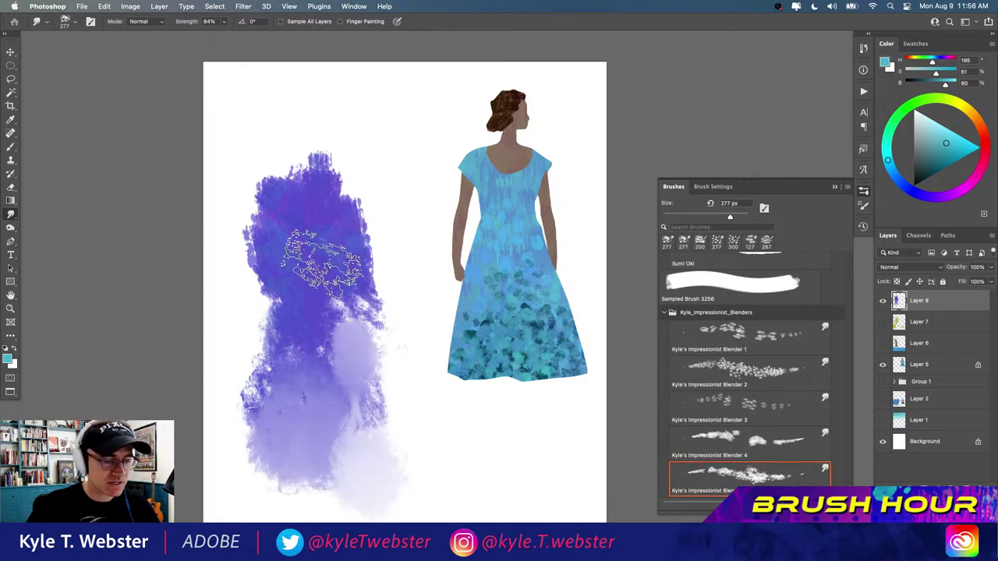